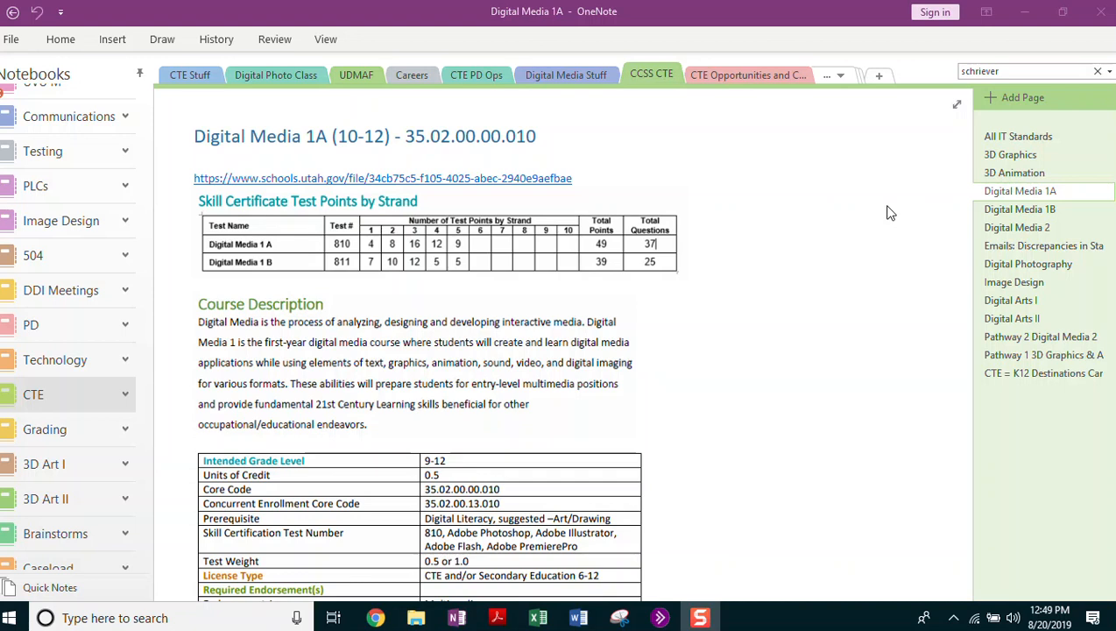
Scroll the Digital Media 1A page down to the Strand 4 2D Graphics standards.
scroll(904, 242, "down", 1)
scroll(904, 242, "down", 10)
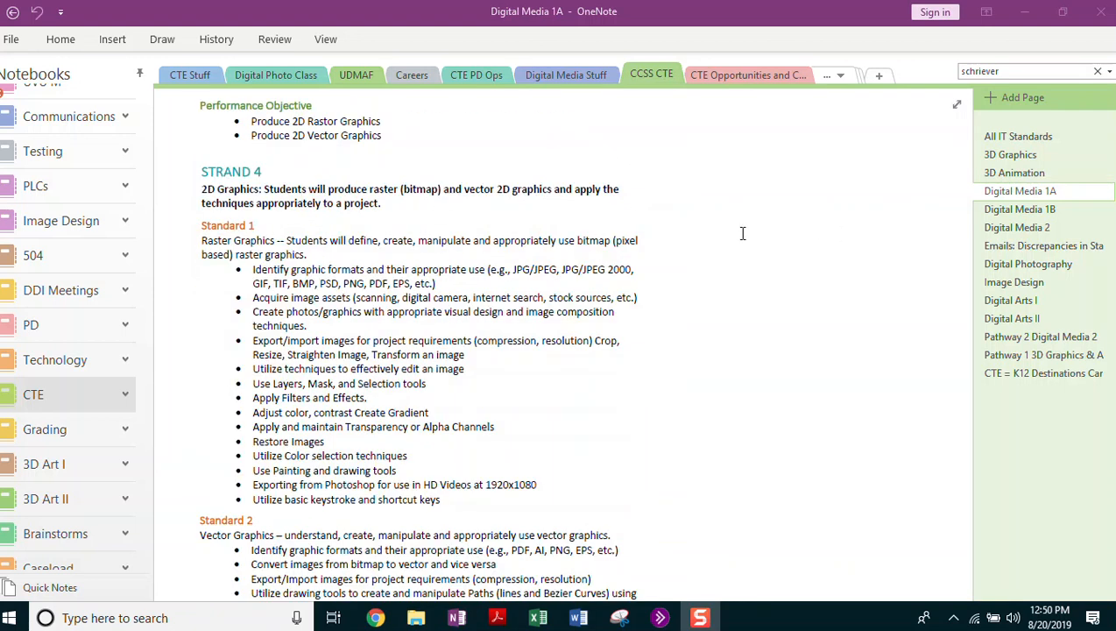
scroll(732, 233, "down", 1)
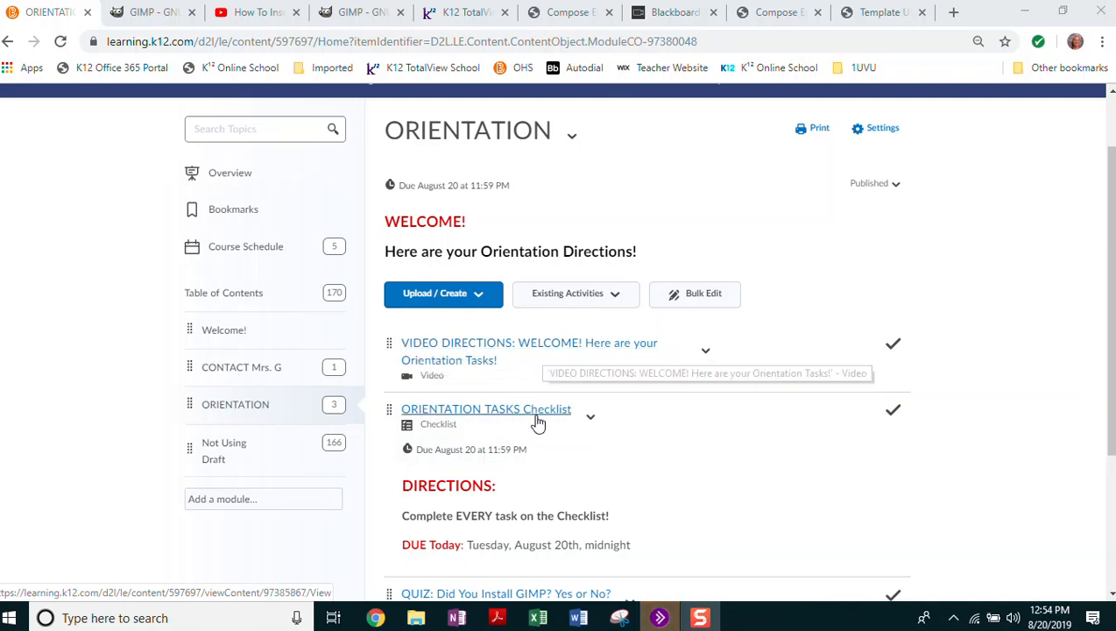
Scroll through the rest of the Orientation module in Brightspace.
scroll(638, 392, "down", 1)
scroll(591, 349, "down", 1)
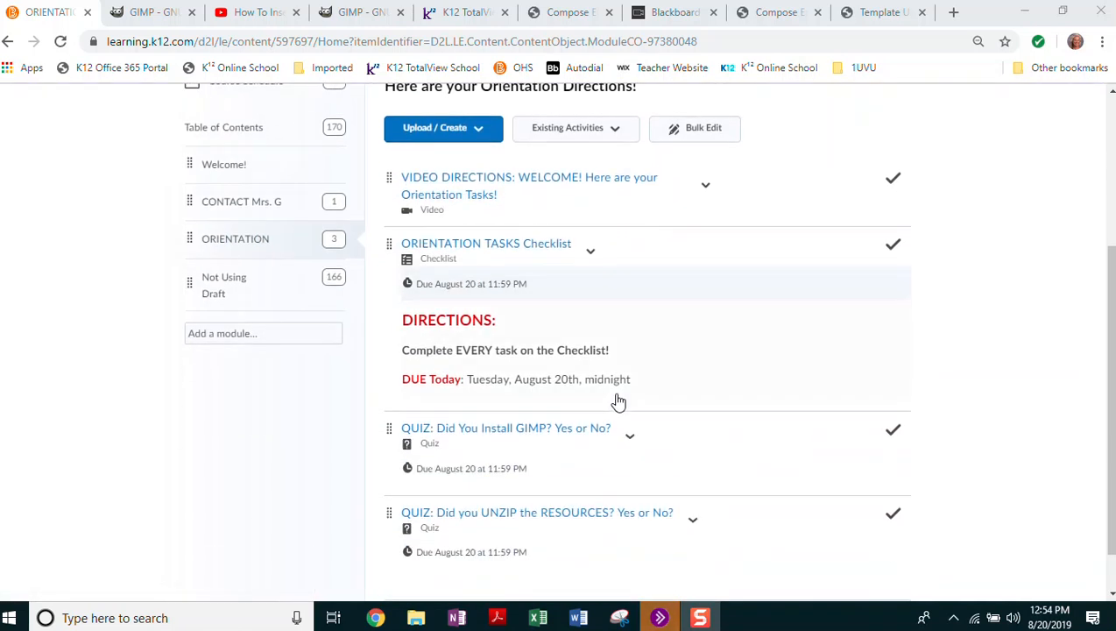
scroll(470, 336, "down", 1)
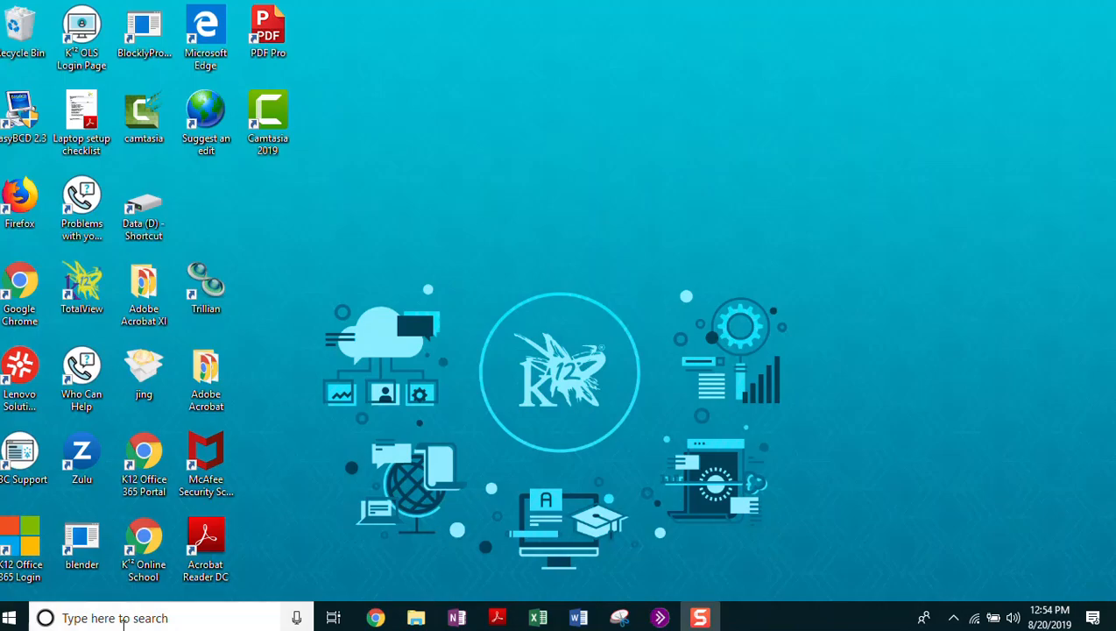
Launch GIMP through a Windows search for 'gimp'.
left_click(141, 618)
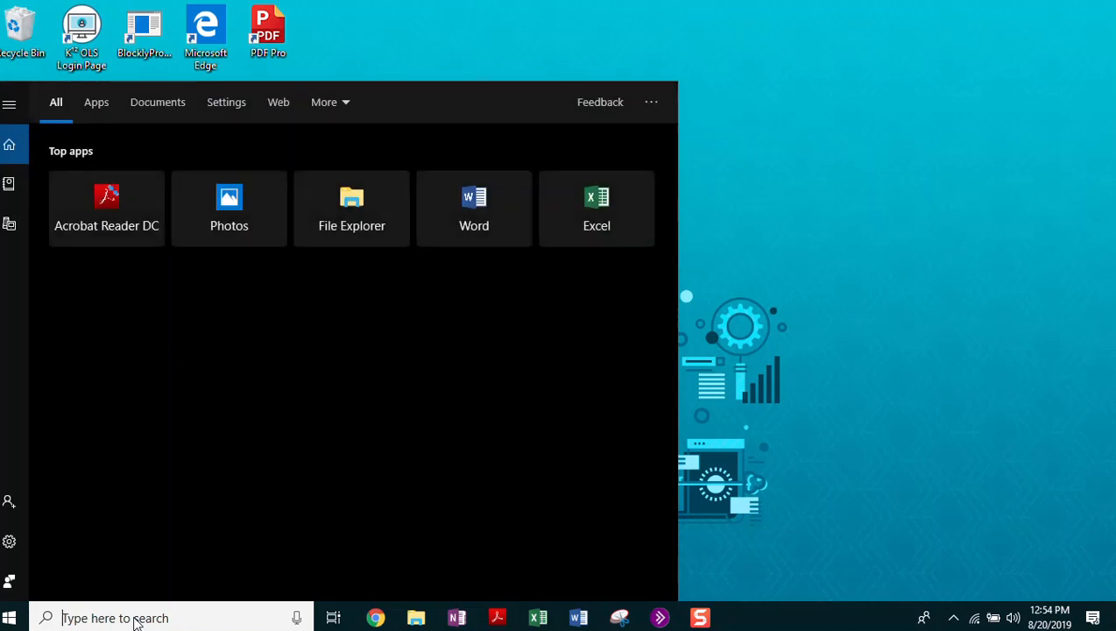
type("gimp")
key("Return")
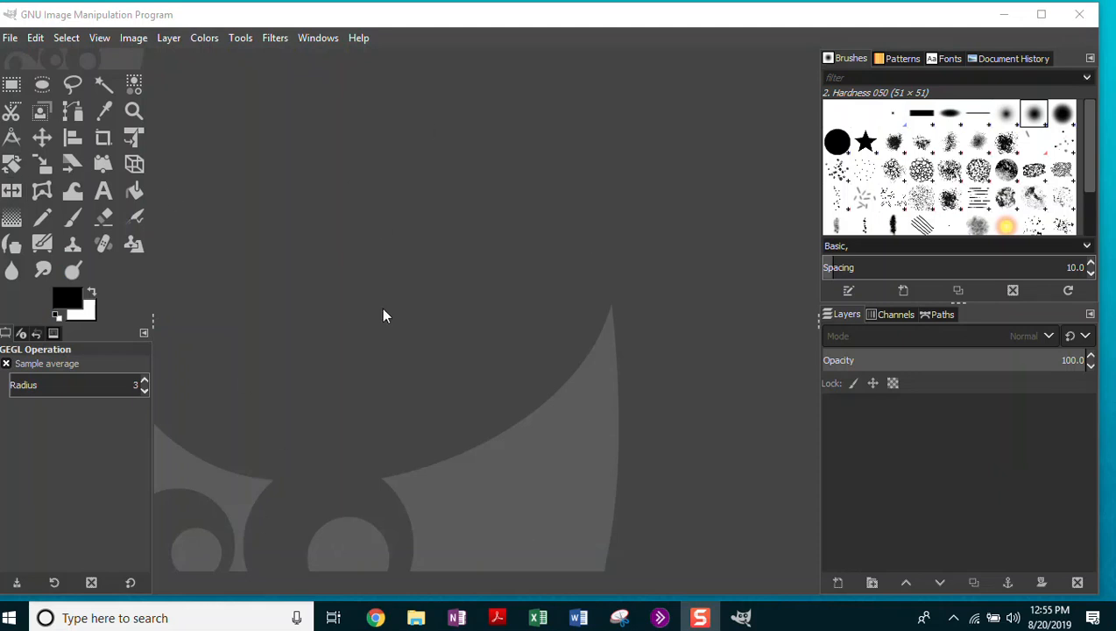
Create a new image from the US Letter (300 ppi) template, 2550 × 3300 pixels.
left_click(10, 39)
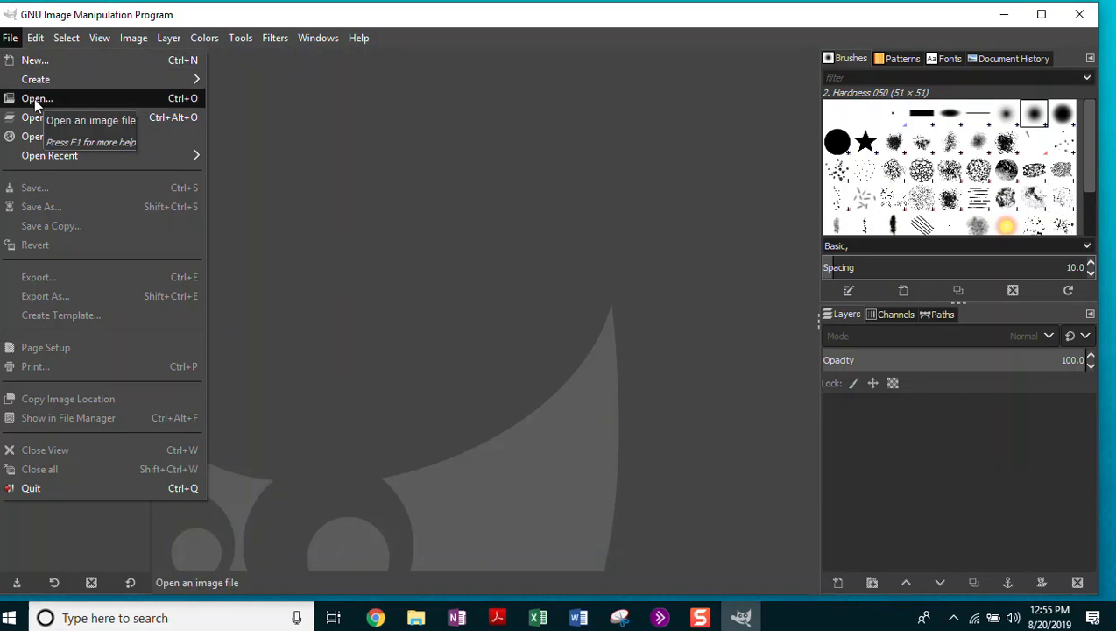
mouse_move(34, 83)
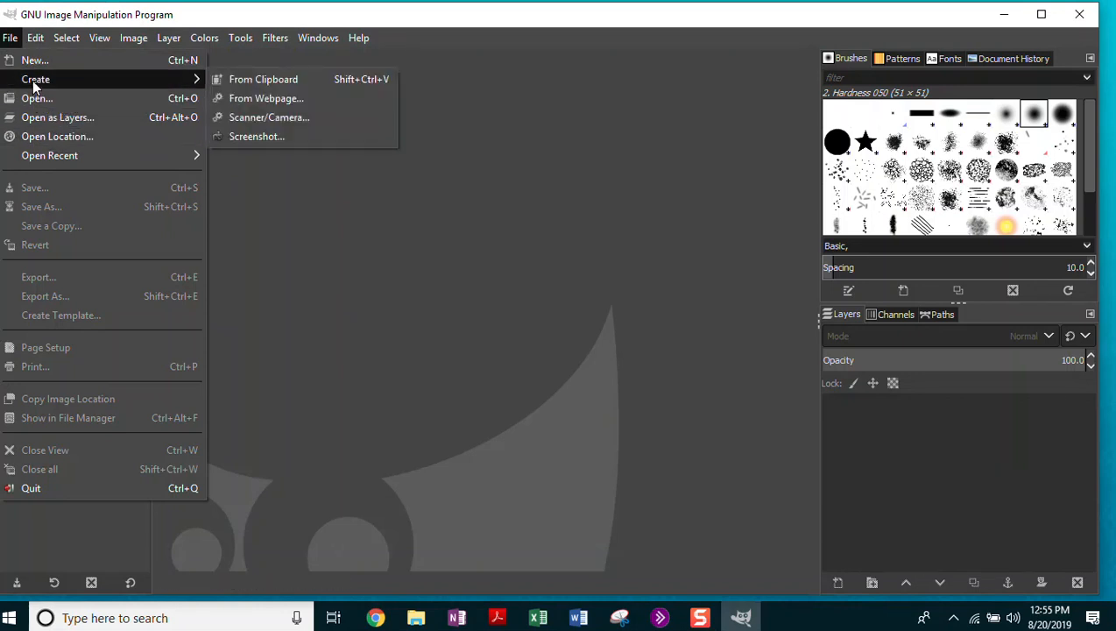
left_click(27, 60)
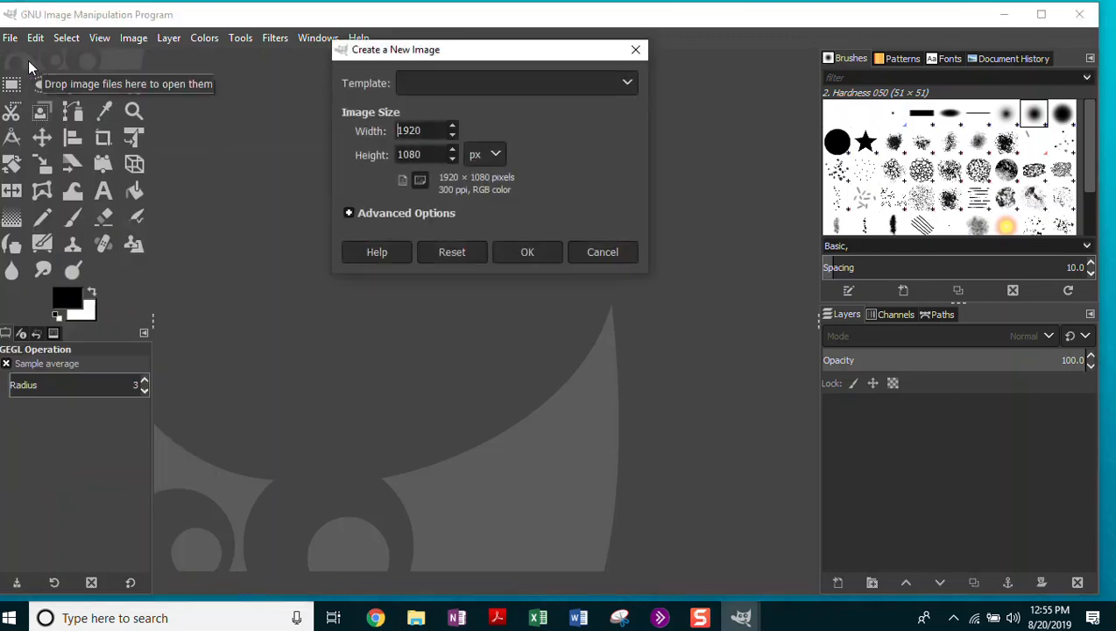
left_click(625, 83)
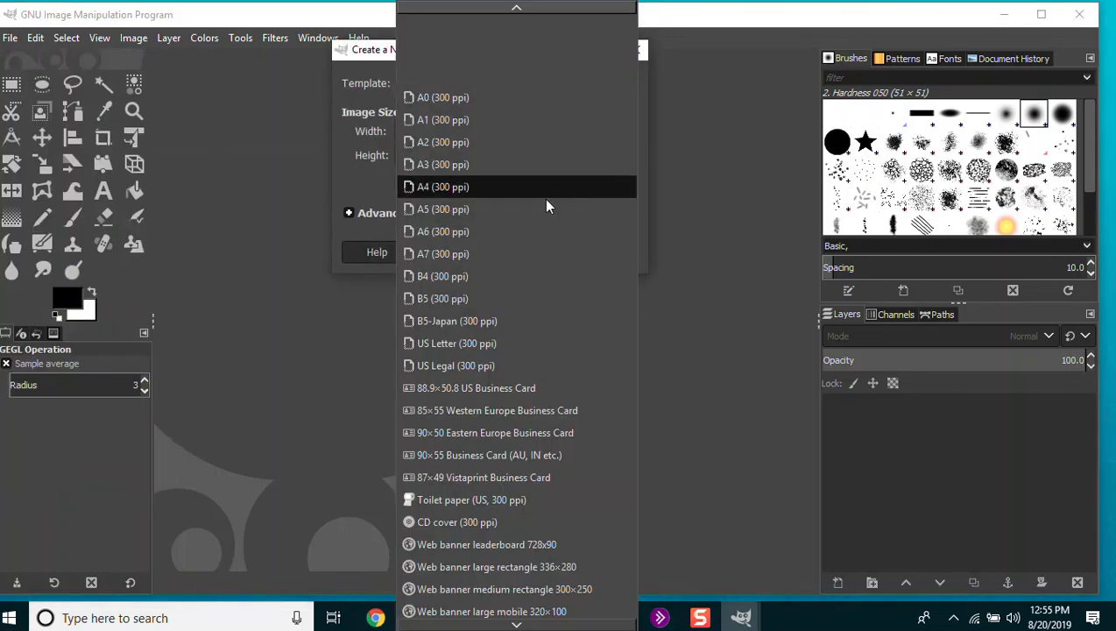
left_click(448, 347)
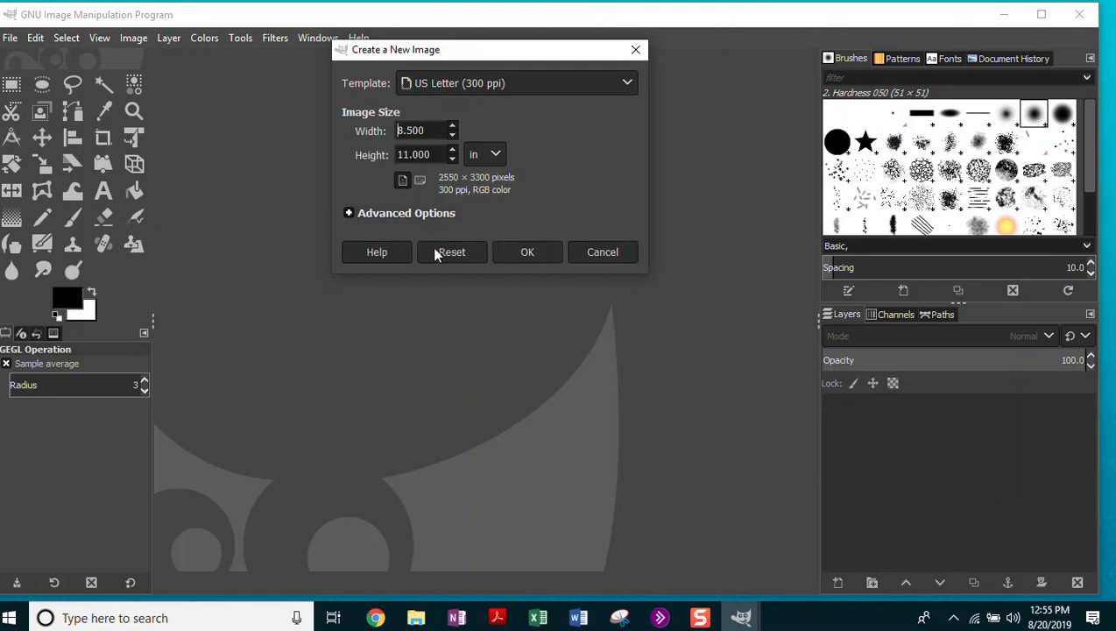
left_click(527, 252)
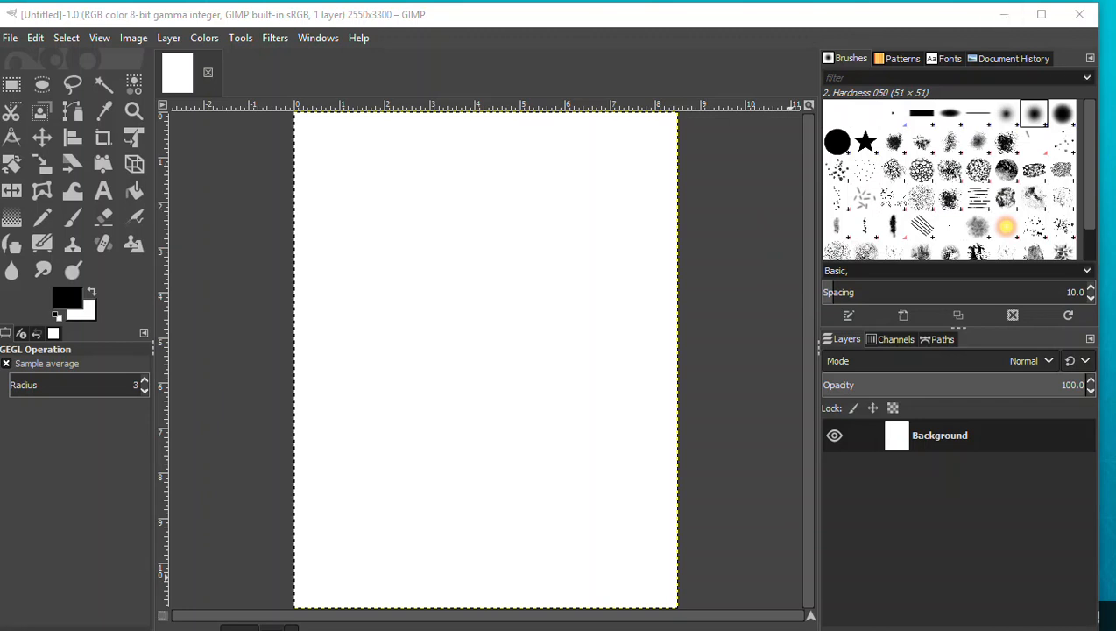
left_click_drag(956, 41, 942, 17)
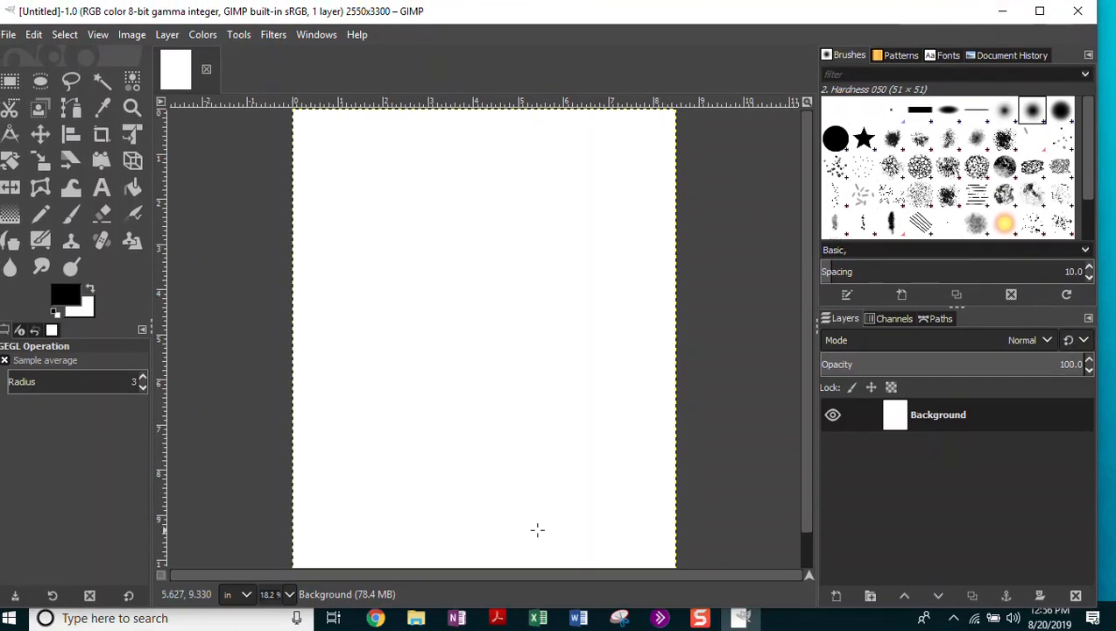
Open a new Chrome window and load google.com.
right_click(372, 616)
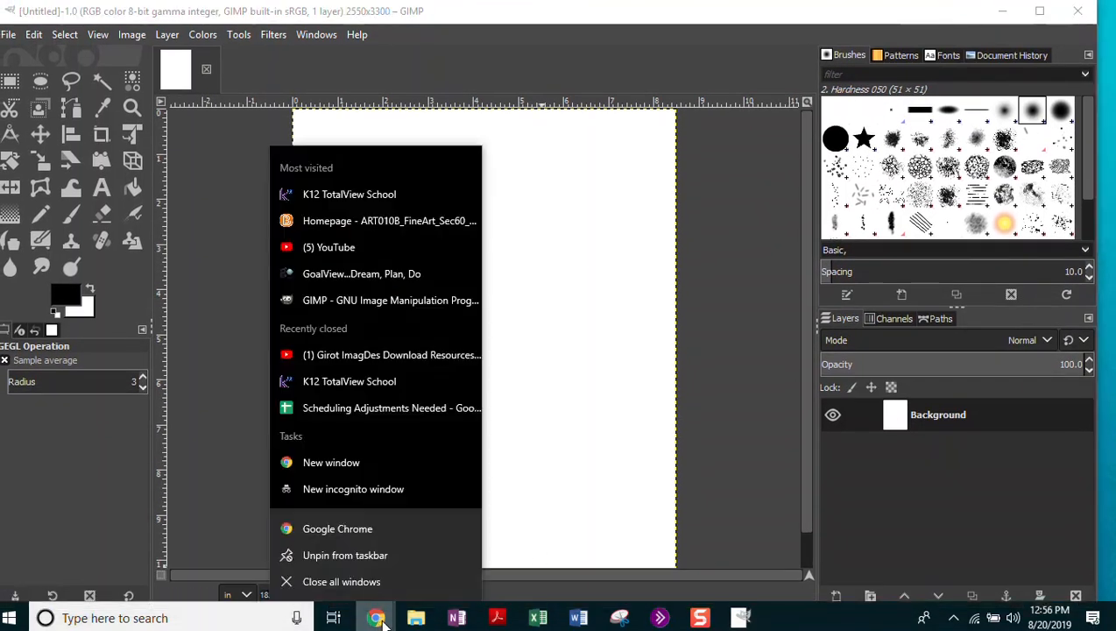
left_click(332, 464)
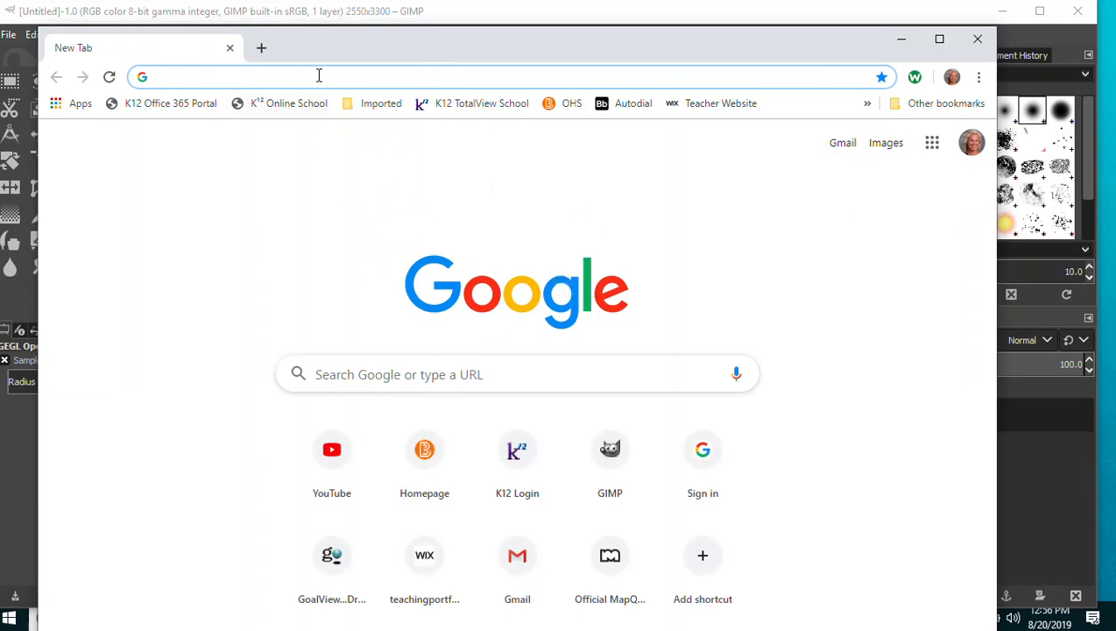
type("google.com")
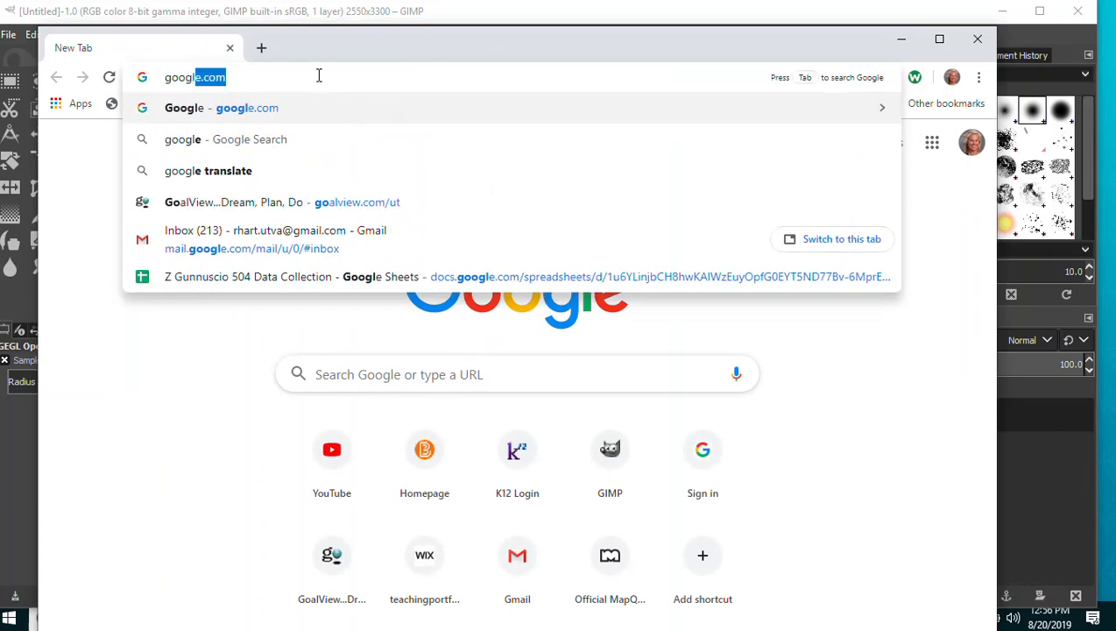
key("Return")
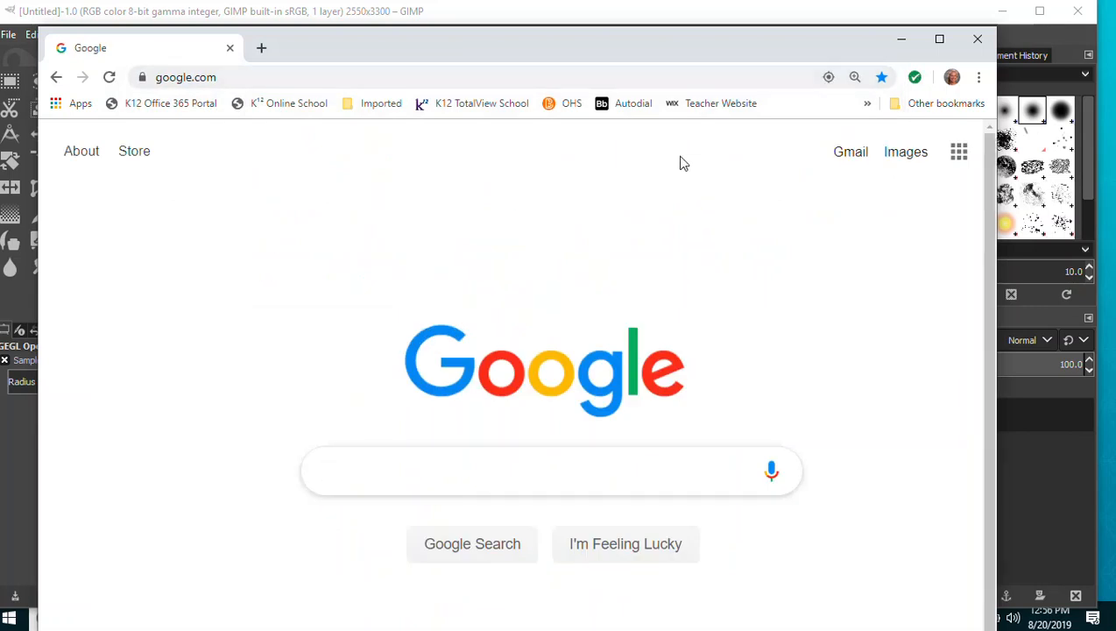
Search Google Images for bumblebee, then change the search term to 'bees'.
left_click(907, 153)
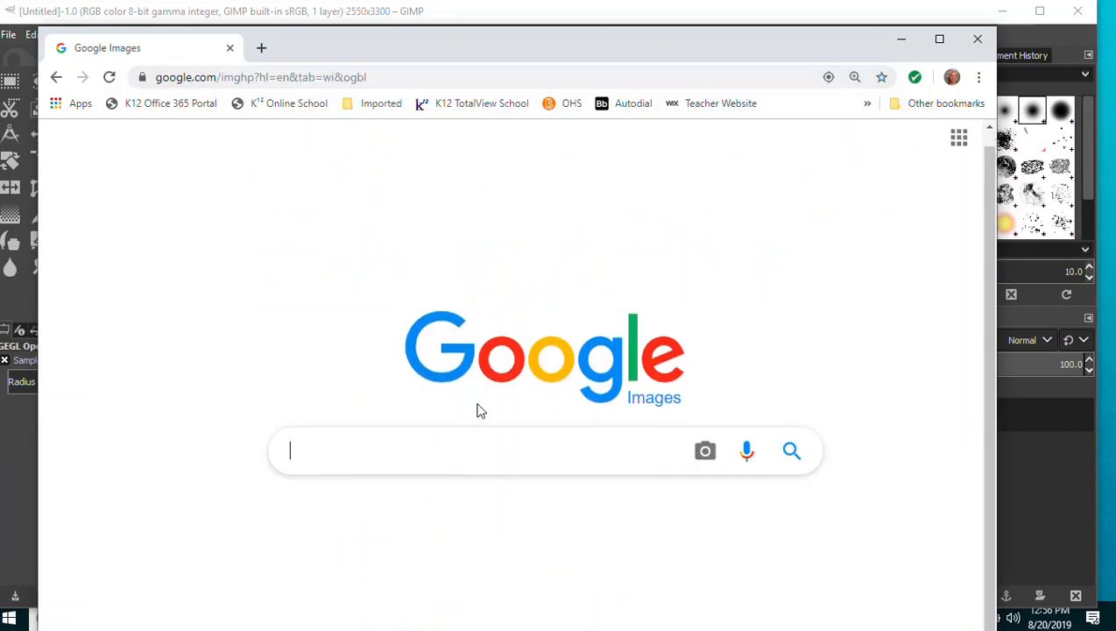
type("bum")
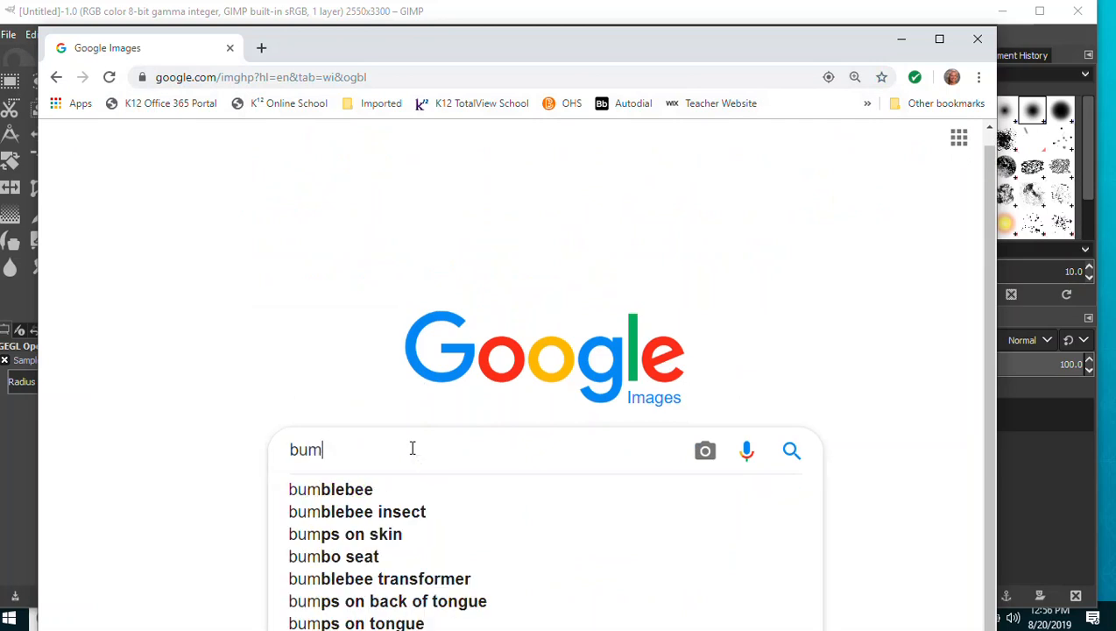
type("blebee")
key("Return")
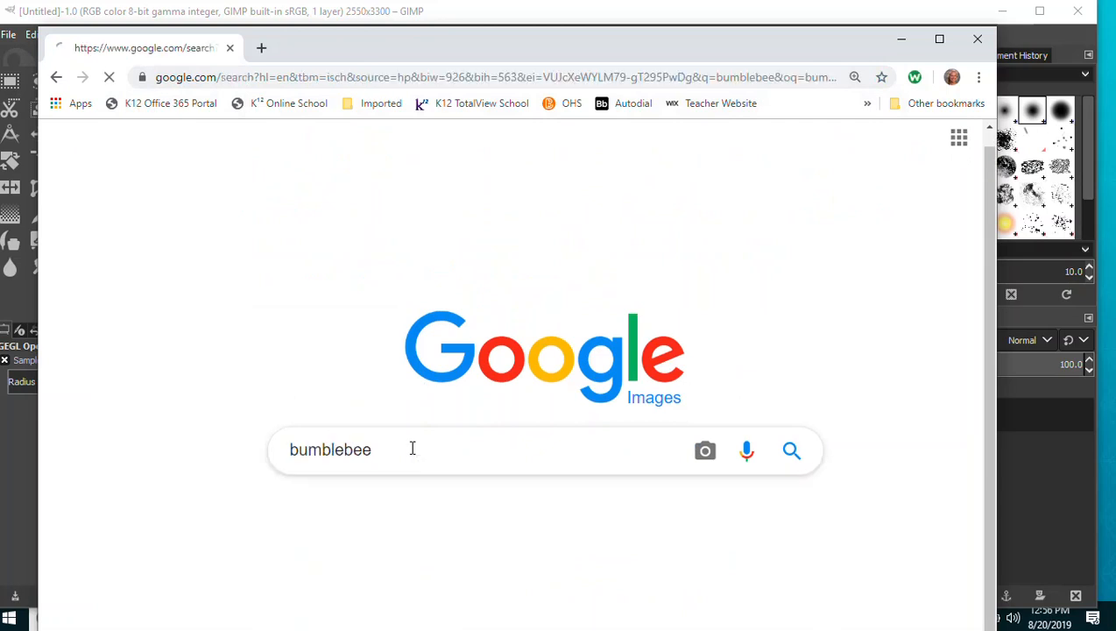
scroll(560, 394, "down", 6)
scroll(569, 366, "up", 6)
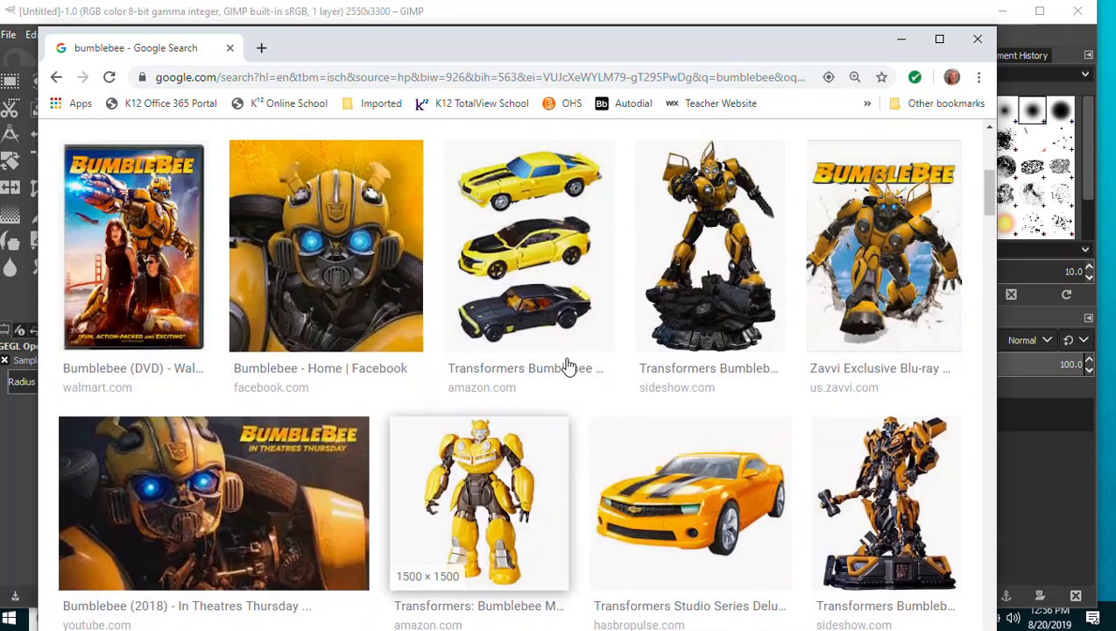
left_click_drag(336, 167, 93, 188)
type("bees")
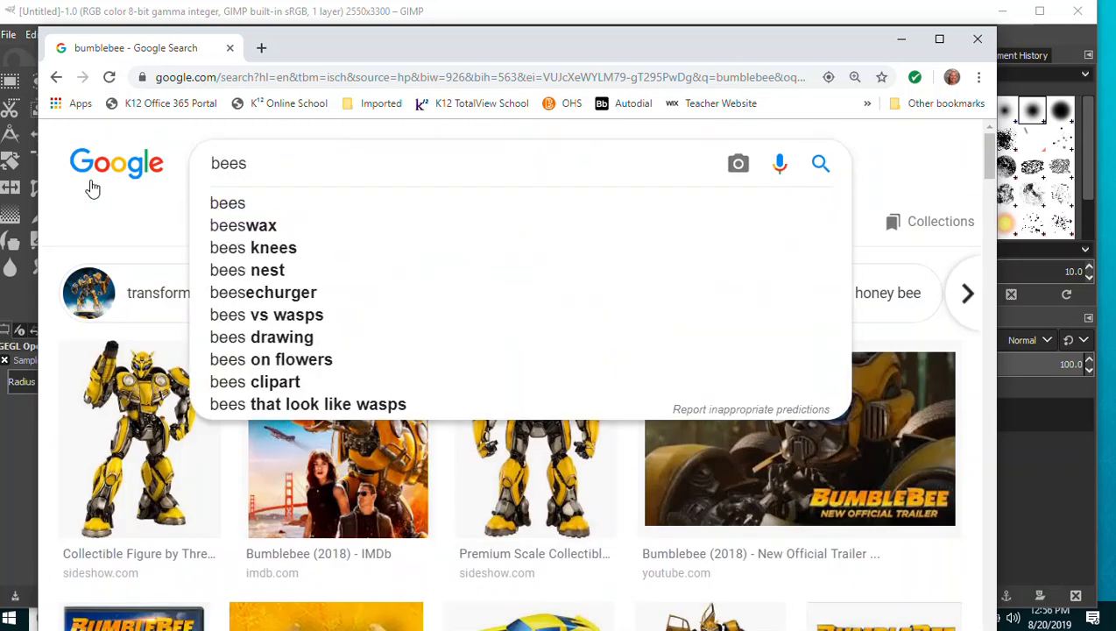
key("Return")
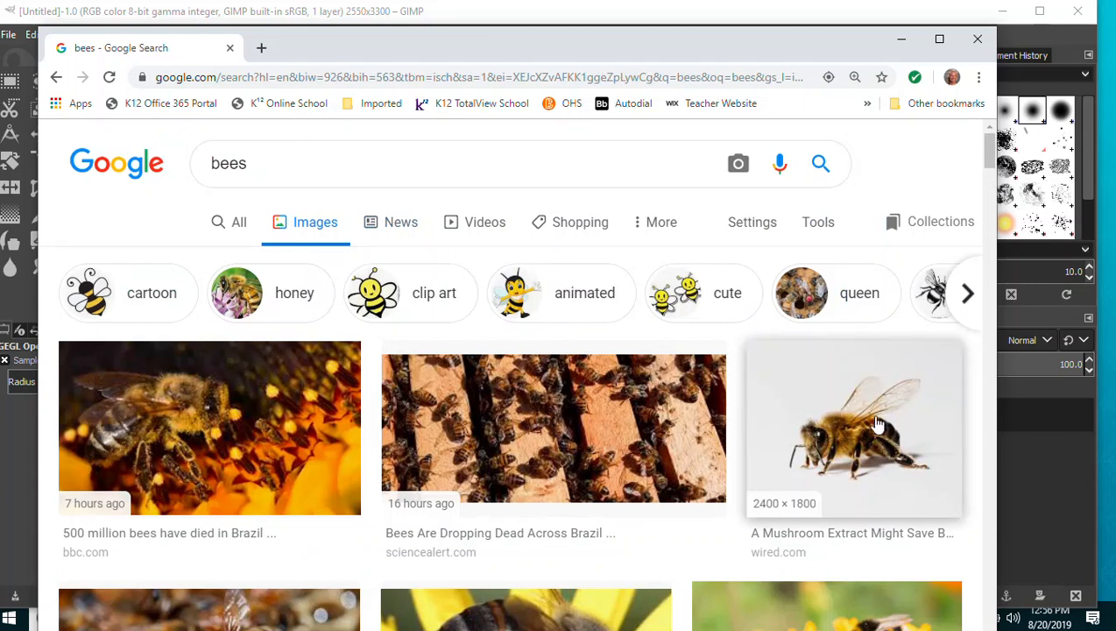
scroll(581, 444, "down", 1)
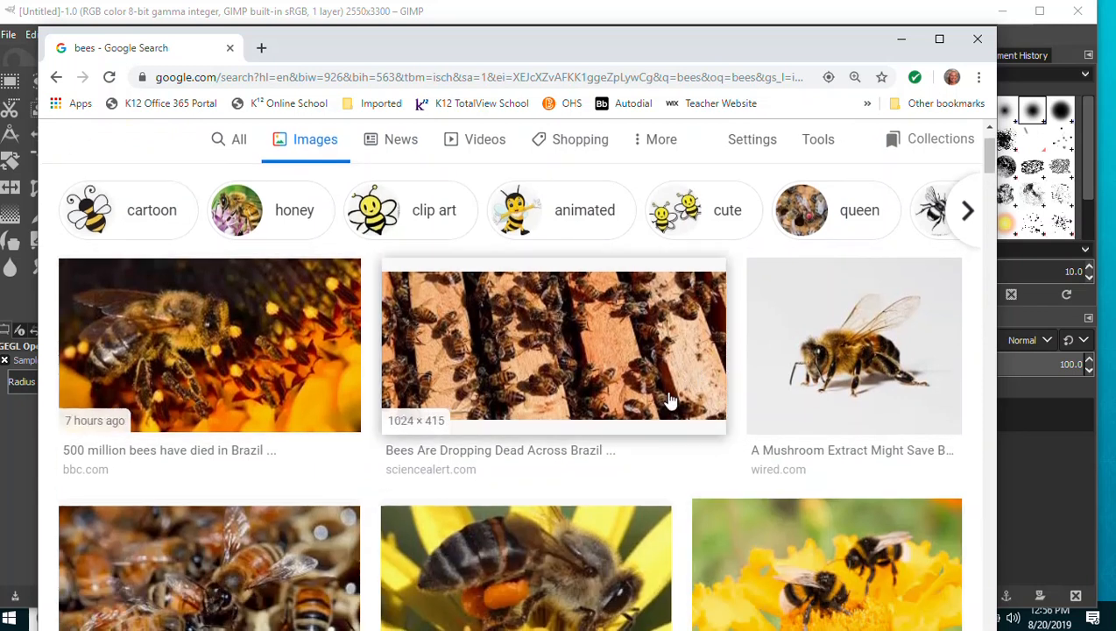
scroll(662, 368, "up", 1)
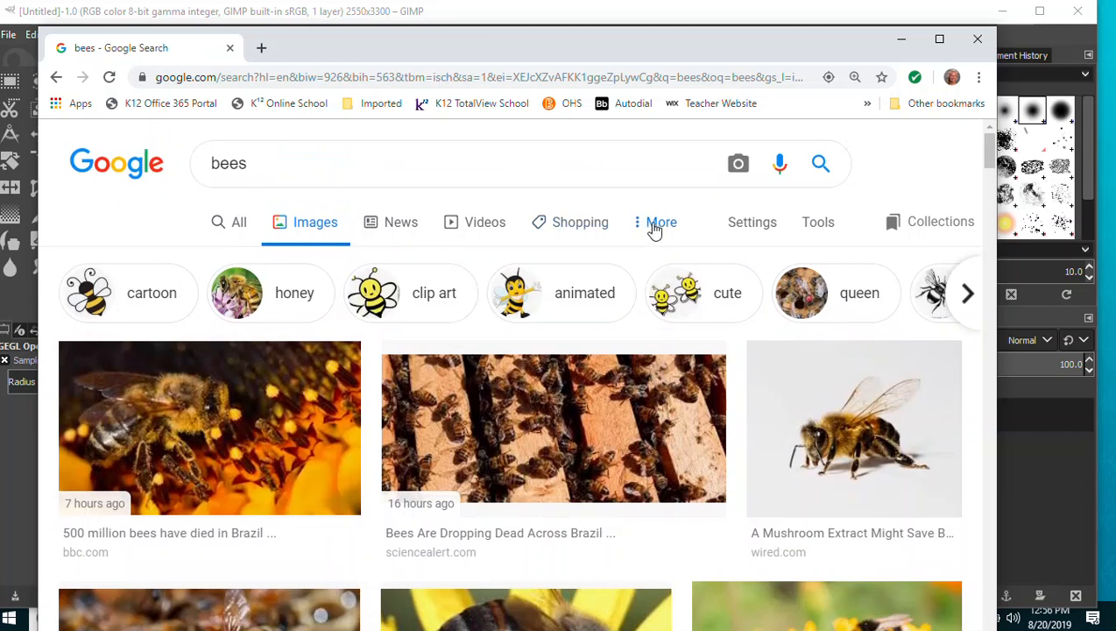
Filter the image results by usage rights to noncommercial reuse with modification.
left_click(654, 229)
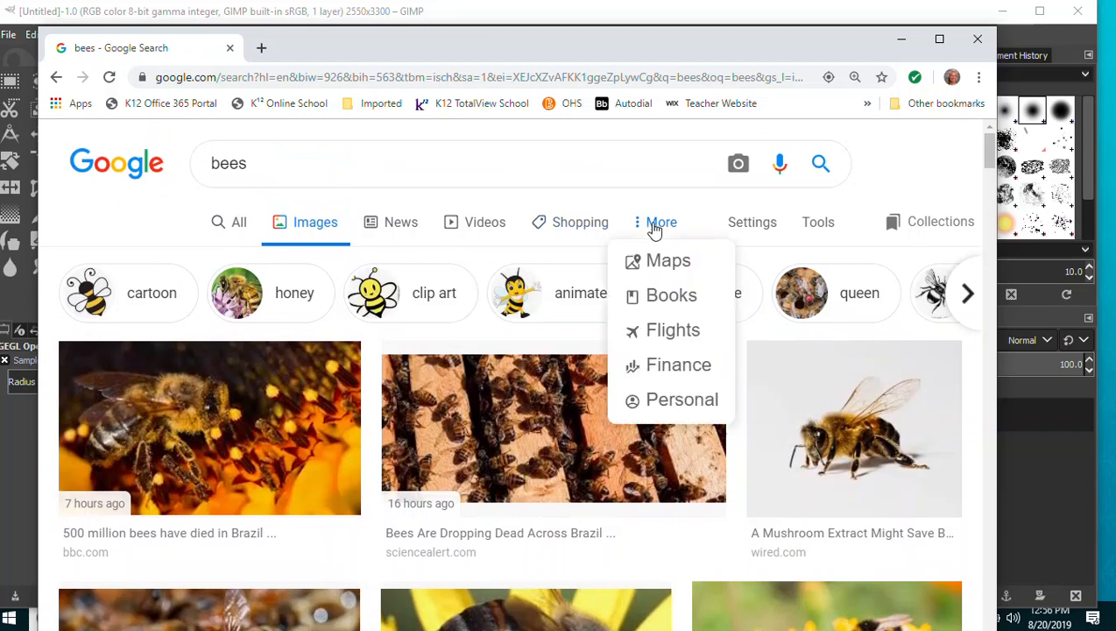
left_click(823, 229)
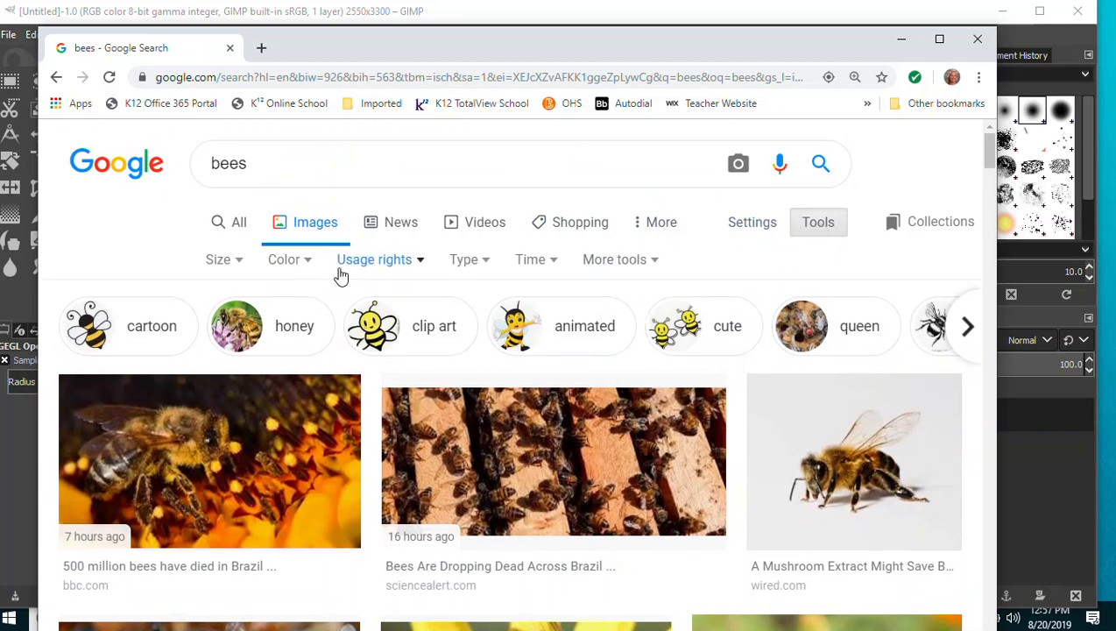
left_click(422, 265)
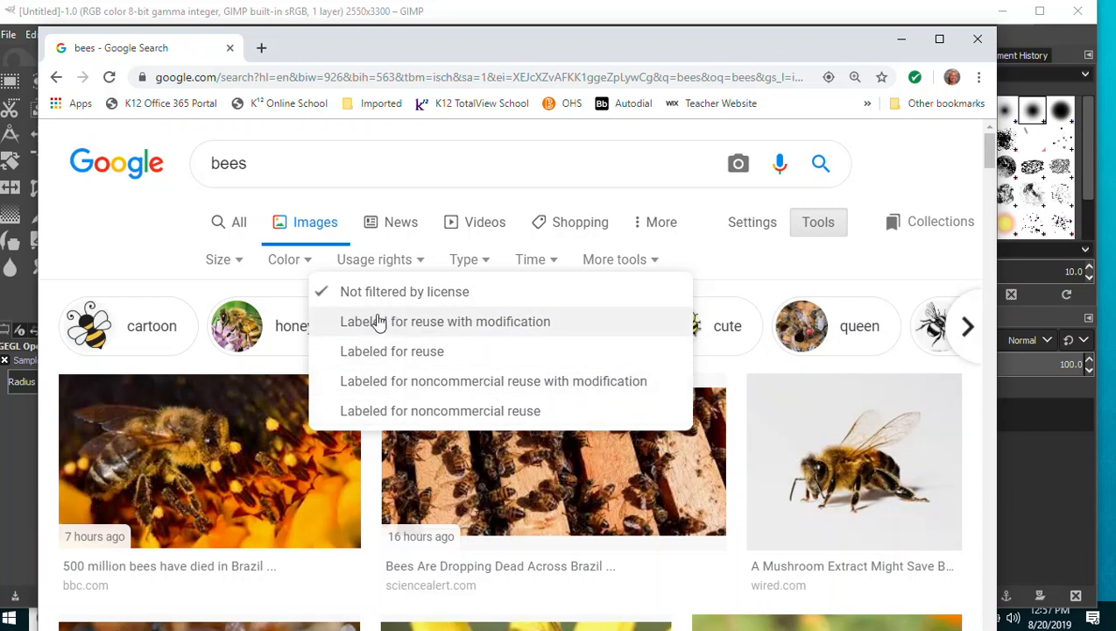
left_click(533, 383)
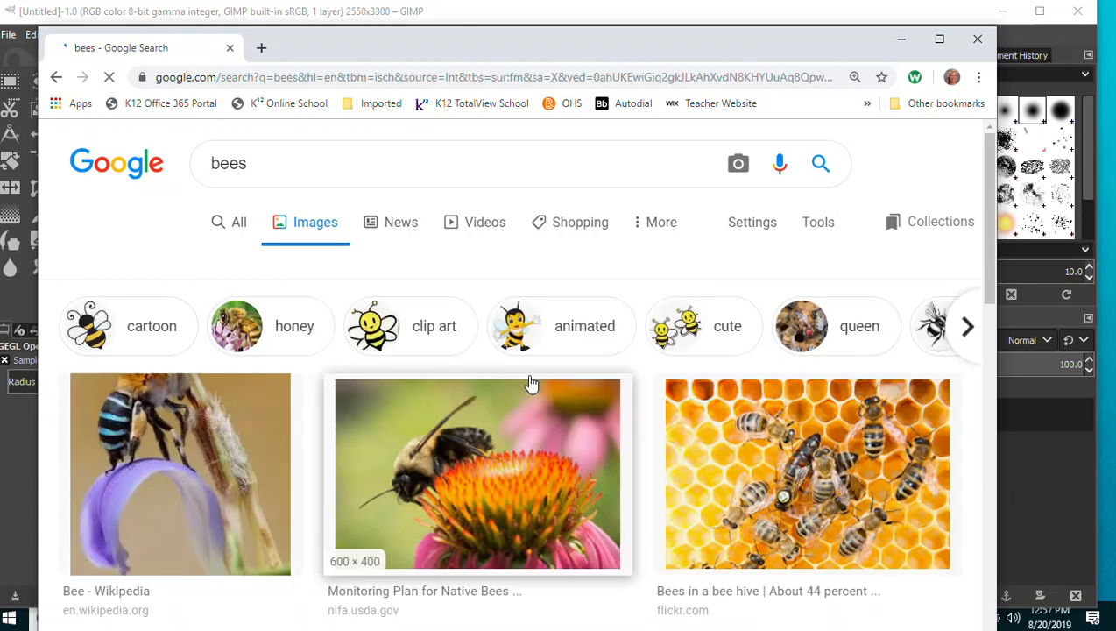
Open the honeybee-on-yellow-leaf result and copy the image.
scroll(648, 280, "down", 3)
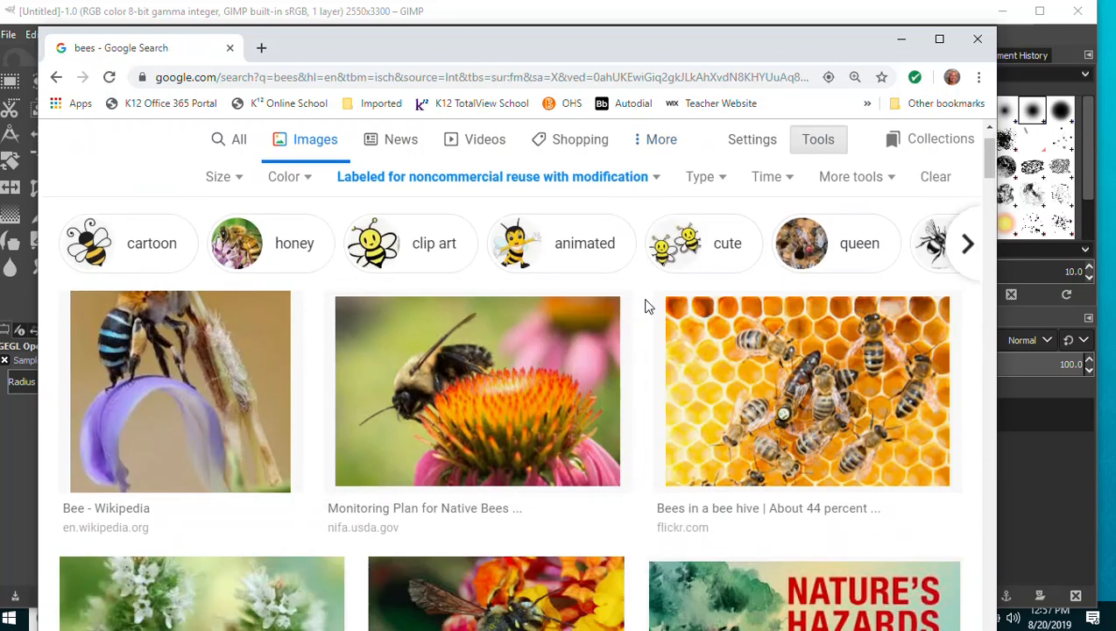
scroll(613, 349, "down", 8)
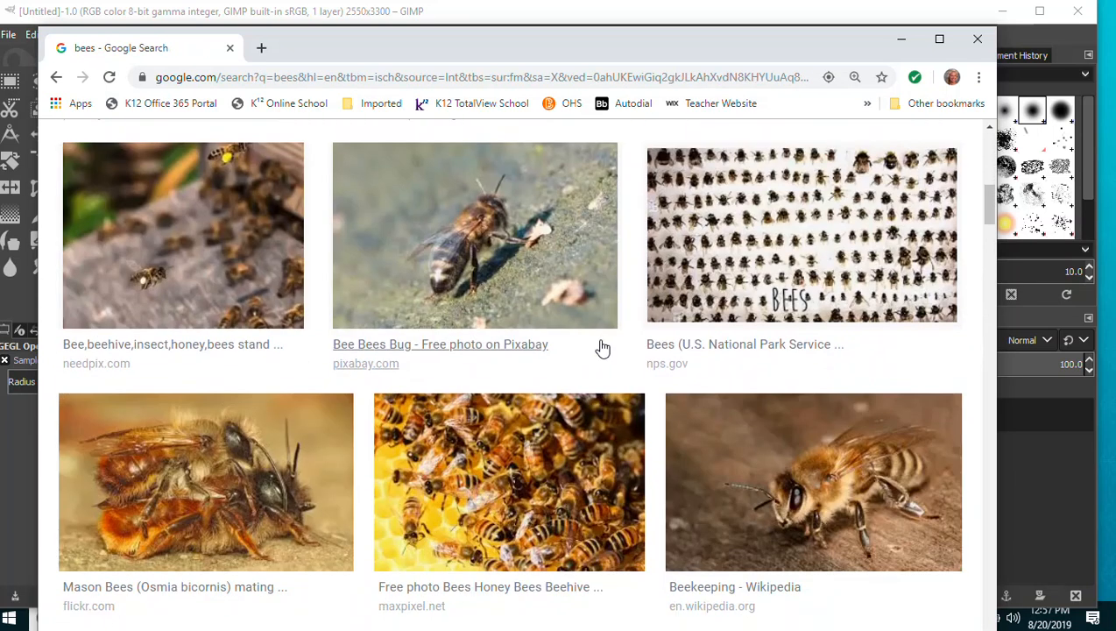
scroll(600, 349, "down", 6)
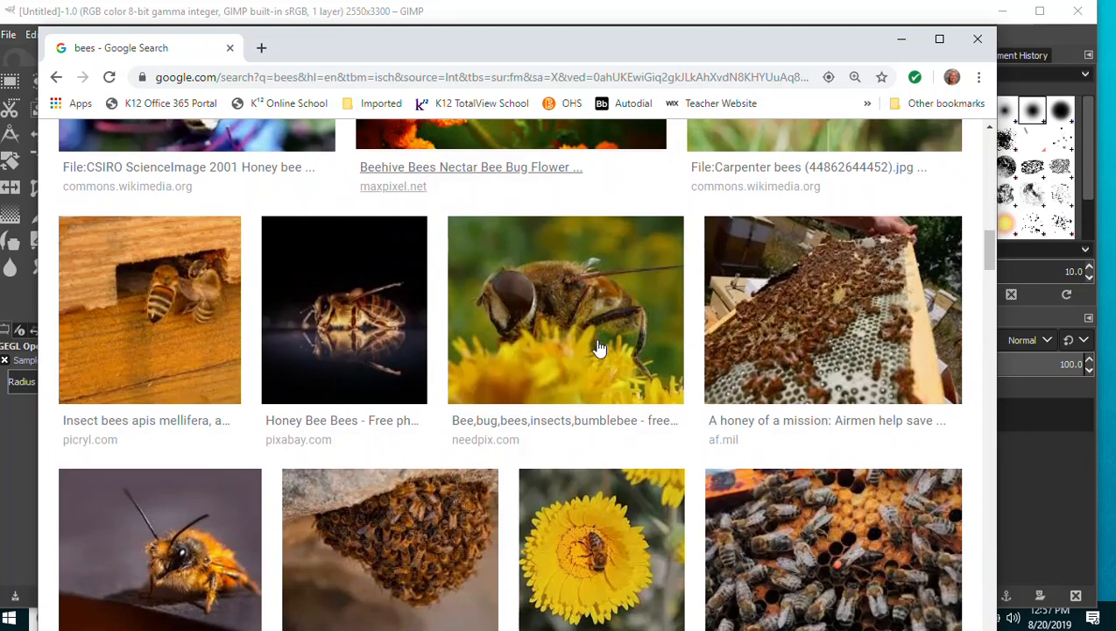
scroll(595, 349, "down", 5)
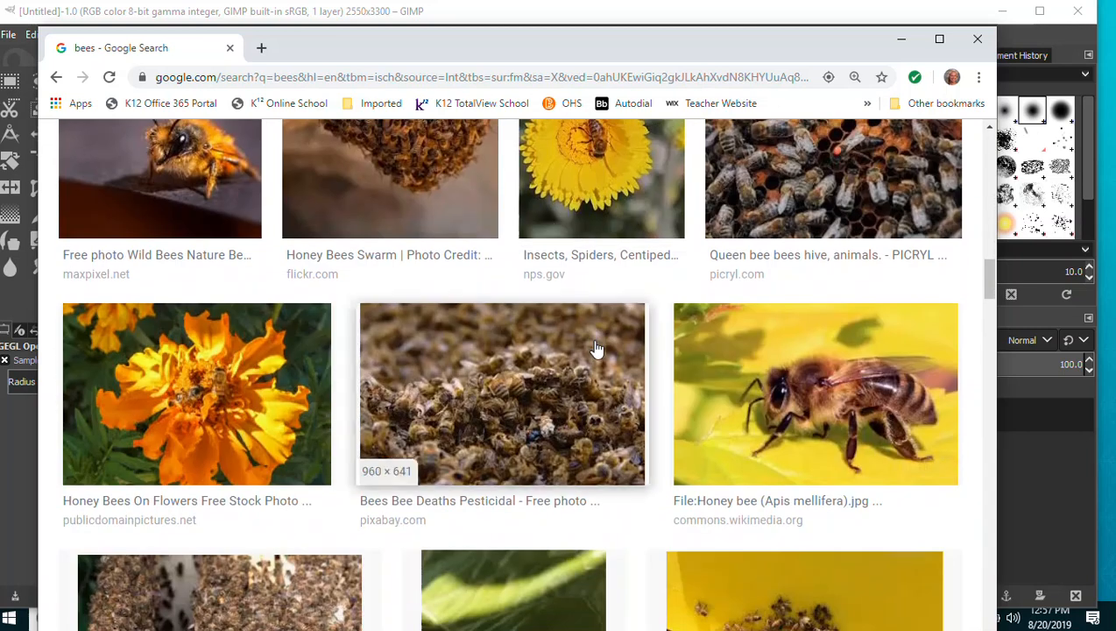
scroll(524, 387, "down", 3)
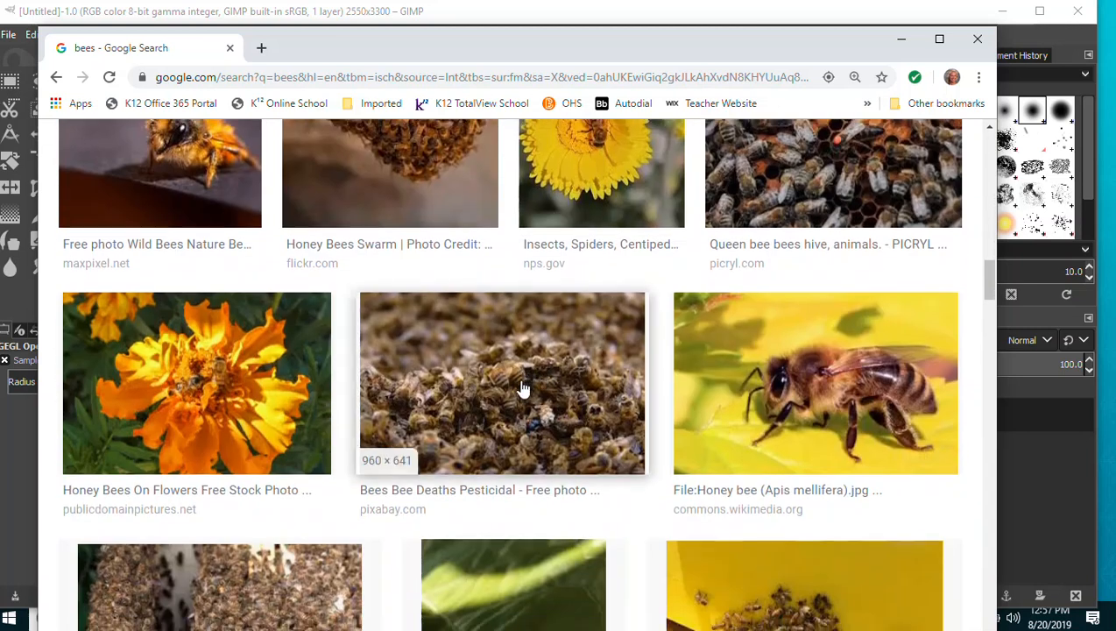
scroll(522, 388, "up", 3)
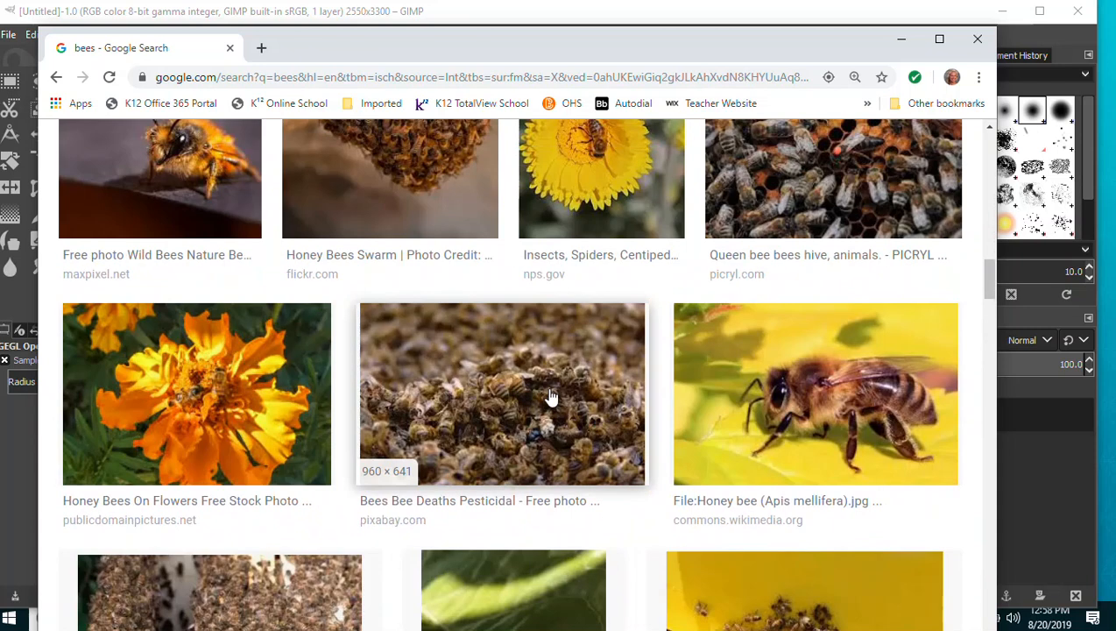
left_click(776, 401)
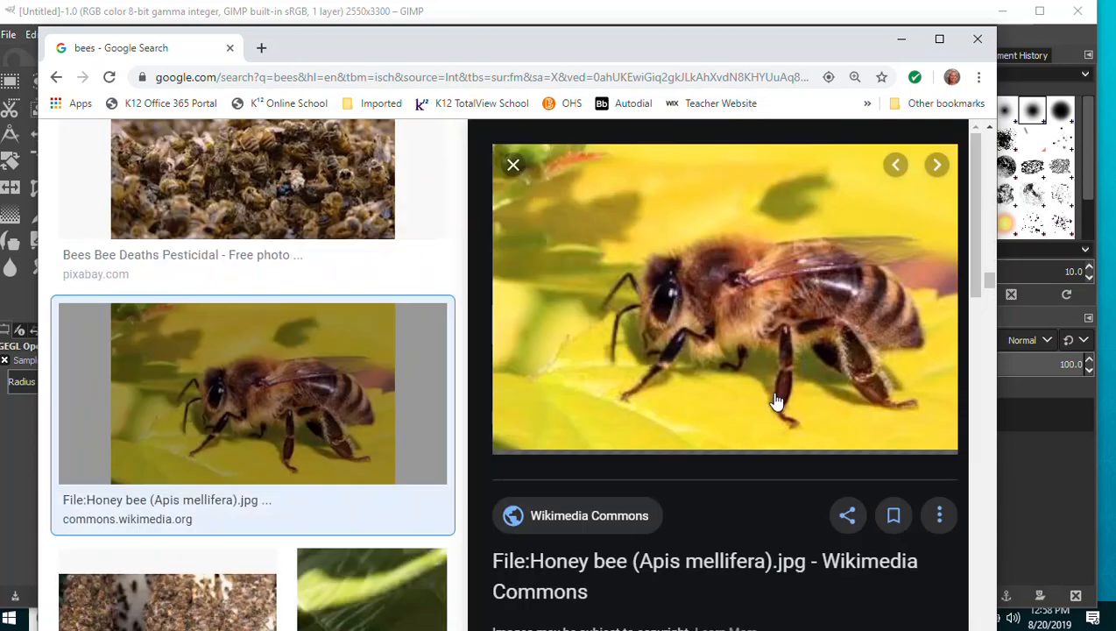
right_click(651, 302)
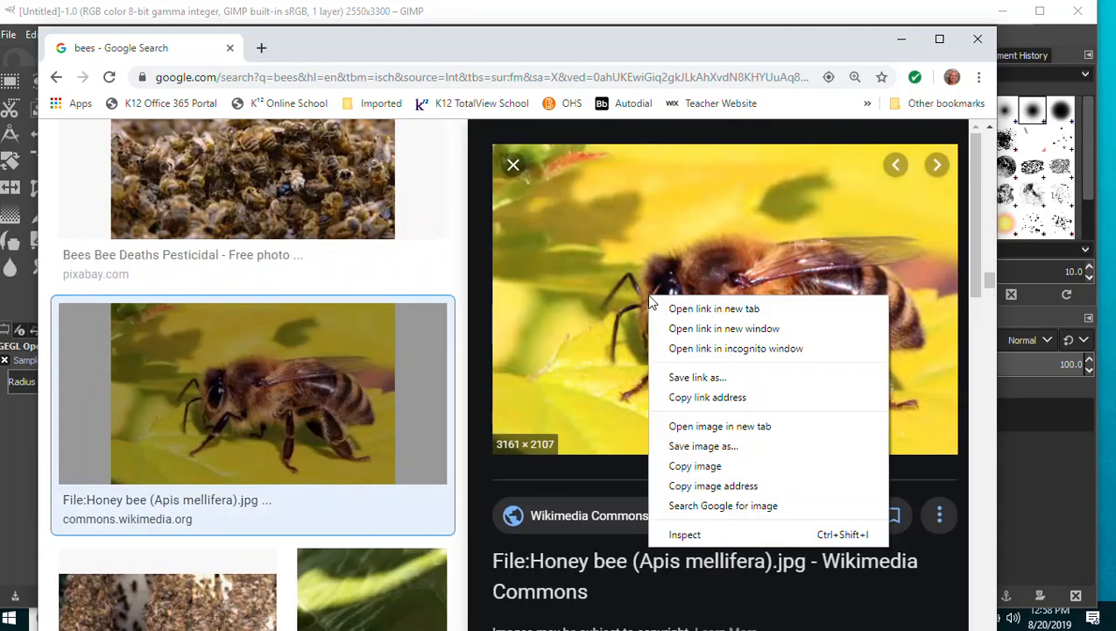
left_click(694, 466)
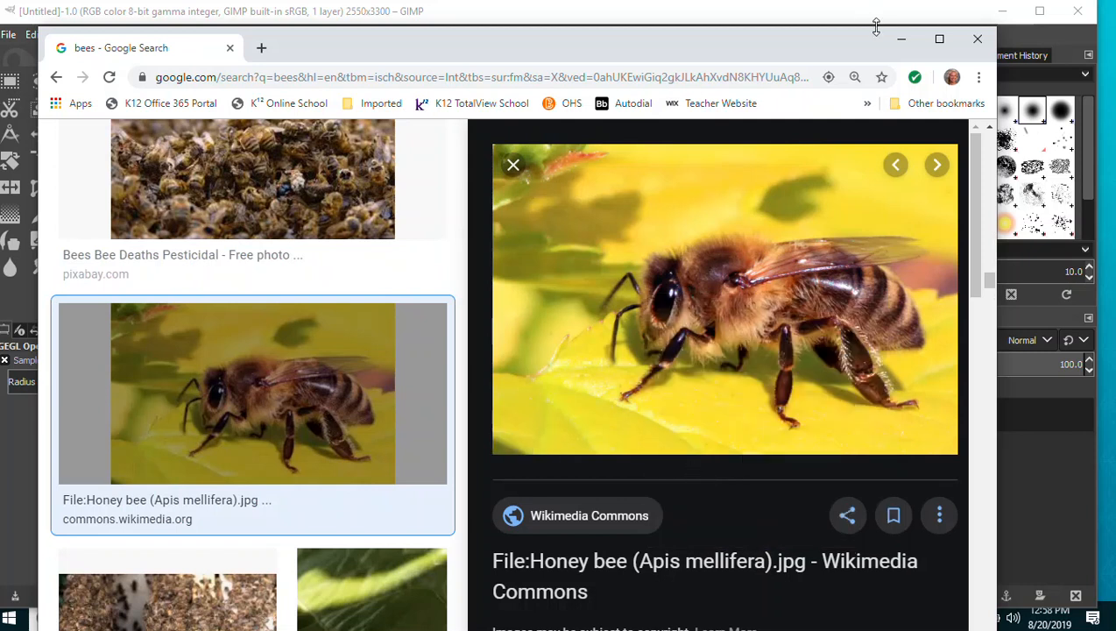
left_click_drag(779, 55, 0, 52)
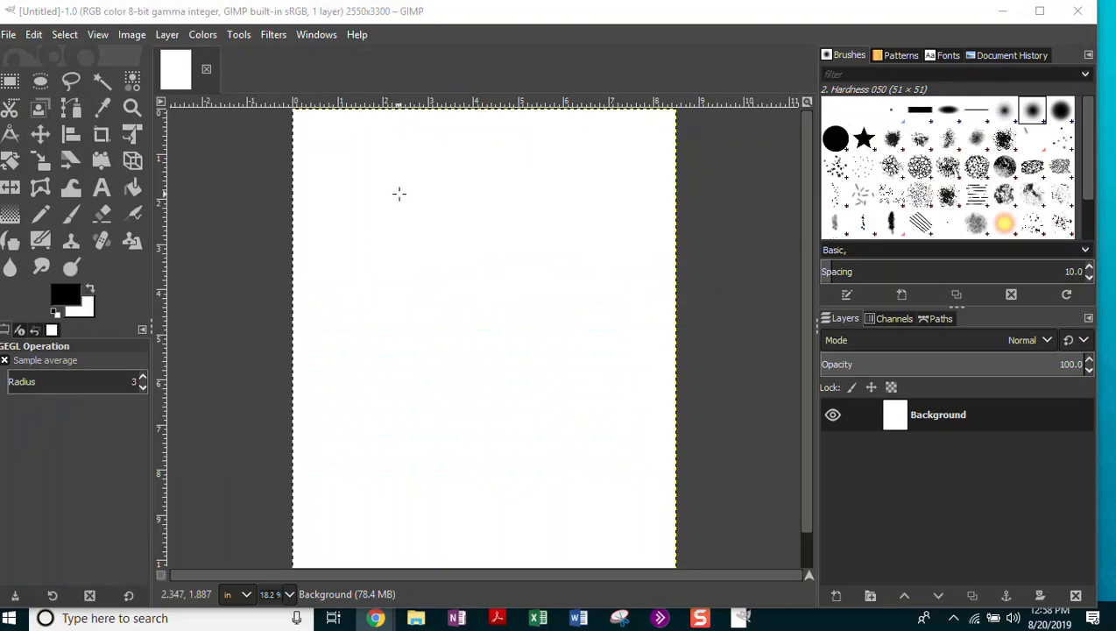
Paste the honeybee photo into GIMP as a new layer above the white Background.
left_click(37, 40)
left_click(39, 39)
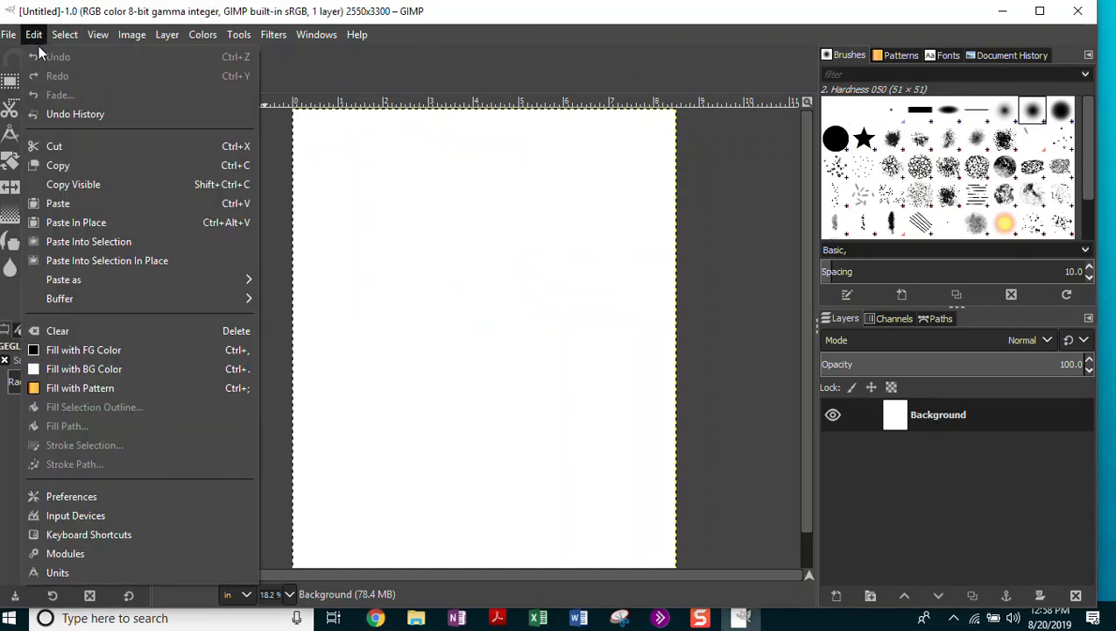
mouse_move(75, 282)
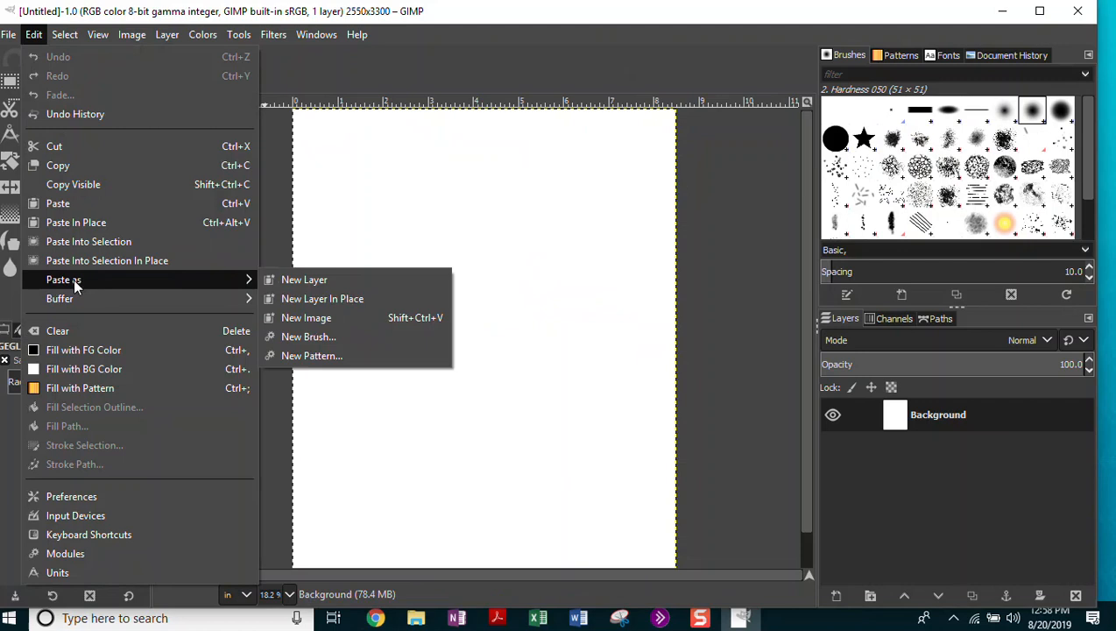
left_click(324, 282)
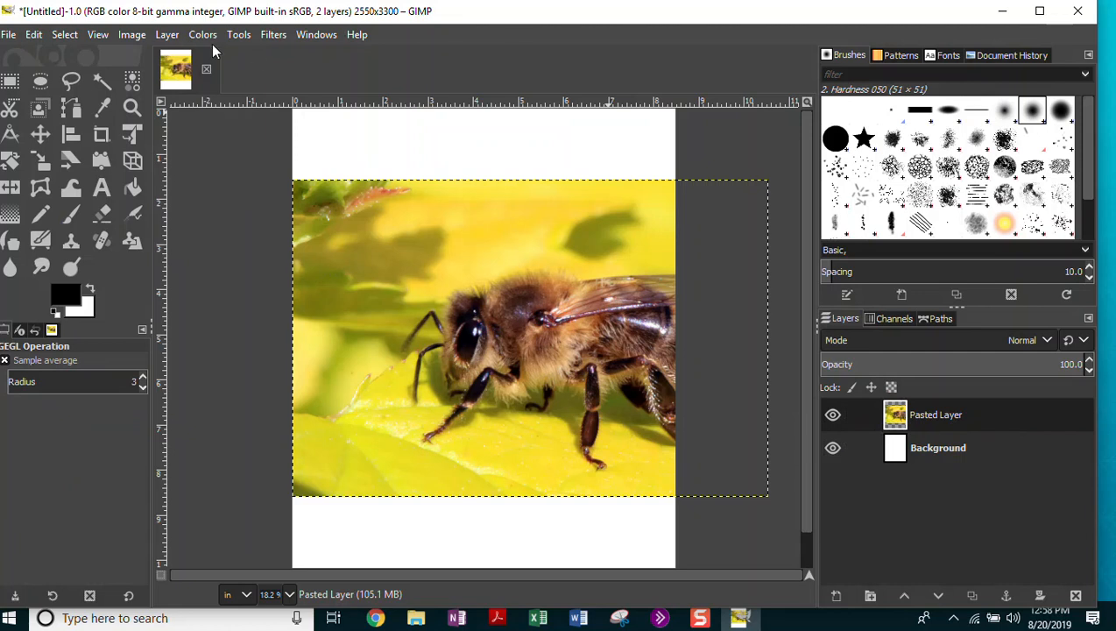
left_click(168, 36)
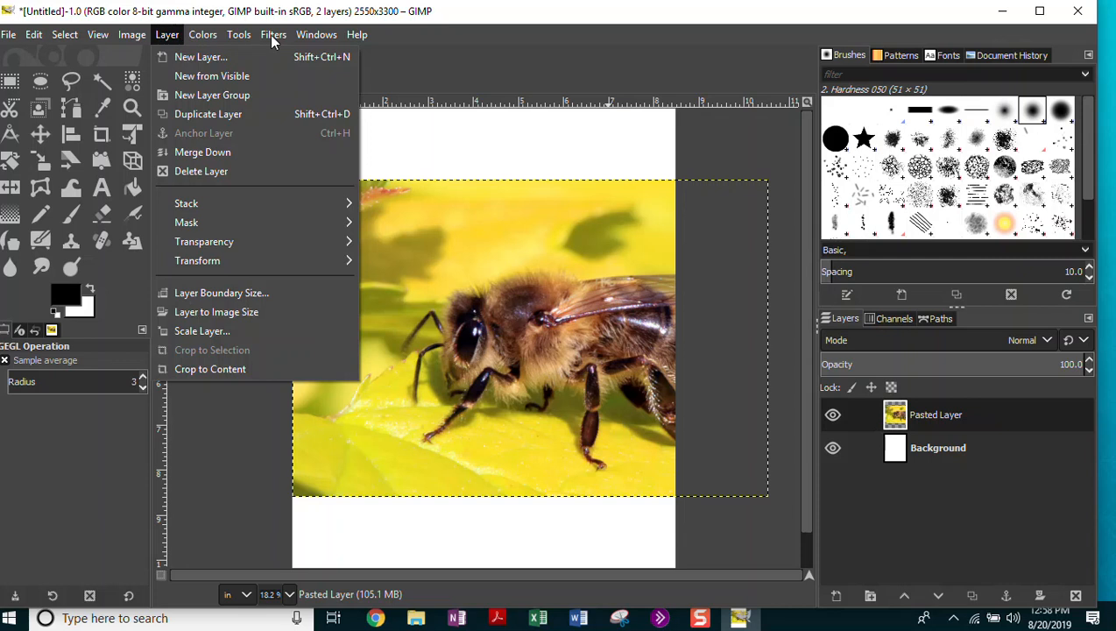
left_click(317, 36)
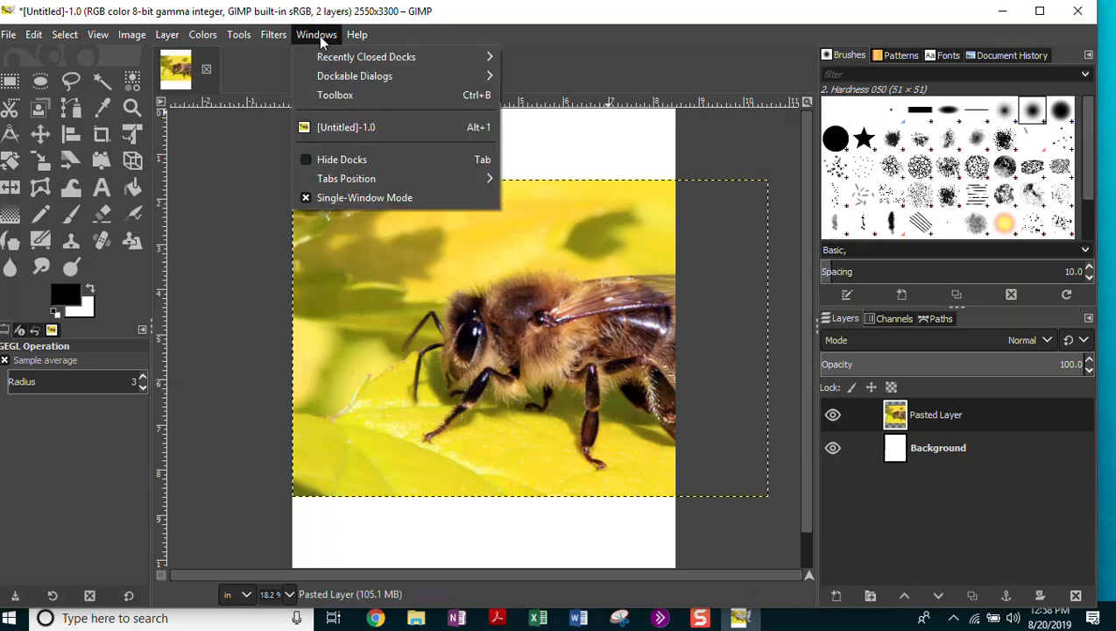
left_click(342, 100)
left_click(317, 35)
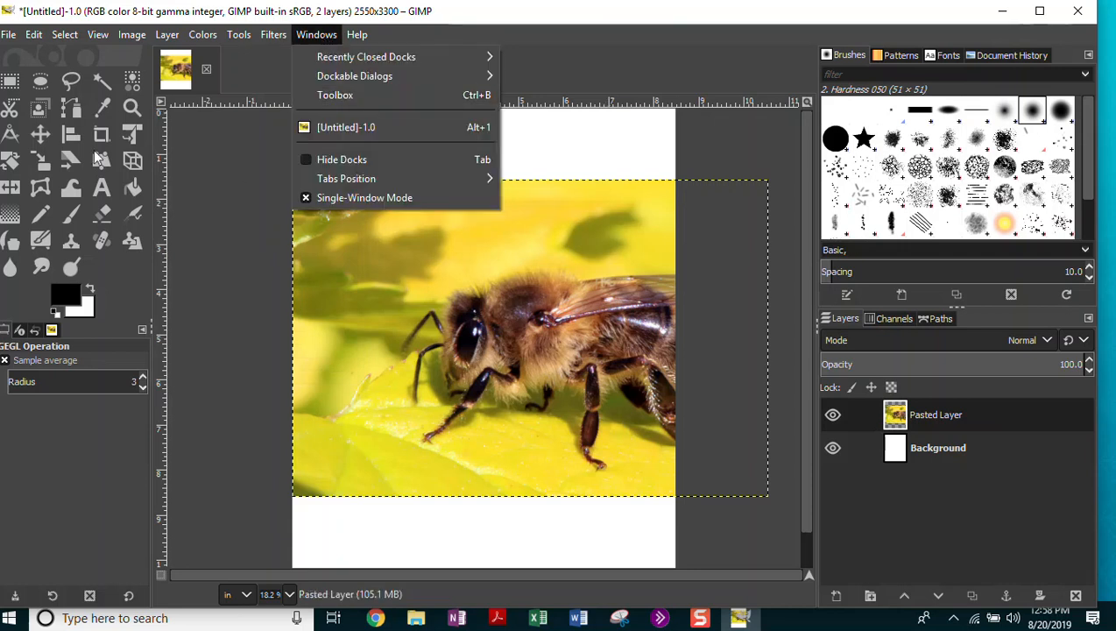
mouse_move(363, 57)
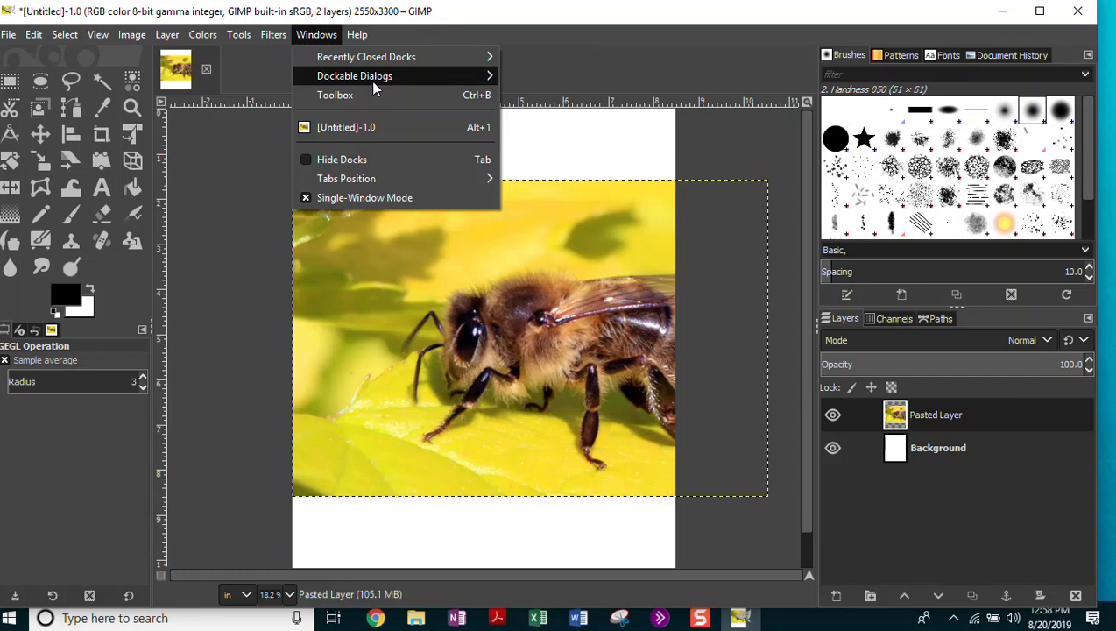
mouse_move(375, 77)
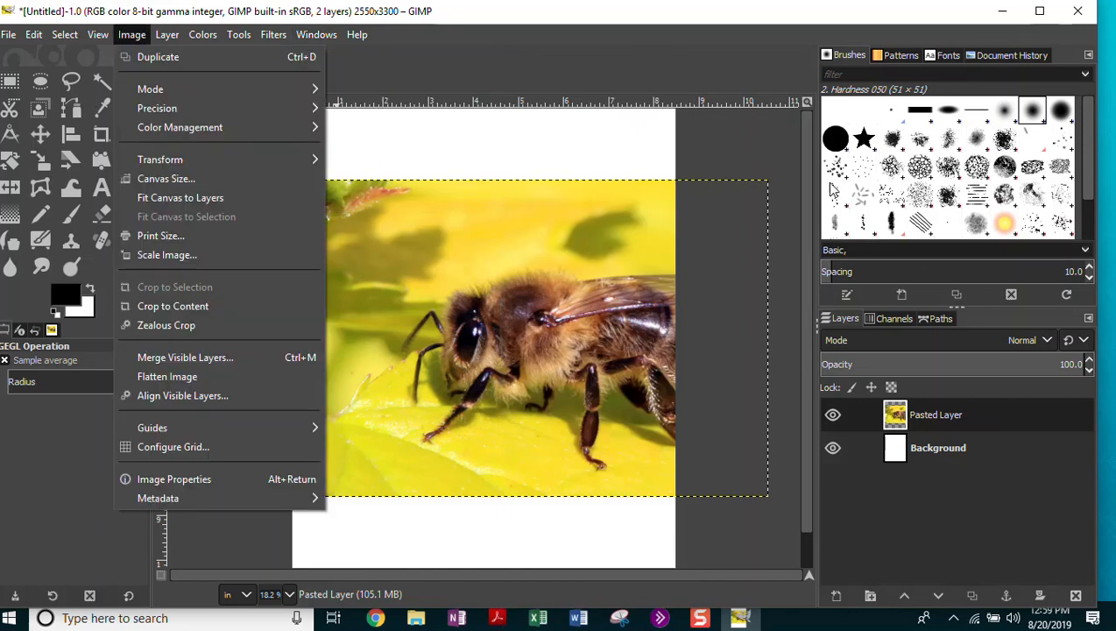
left_click(569, 14)
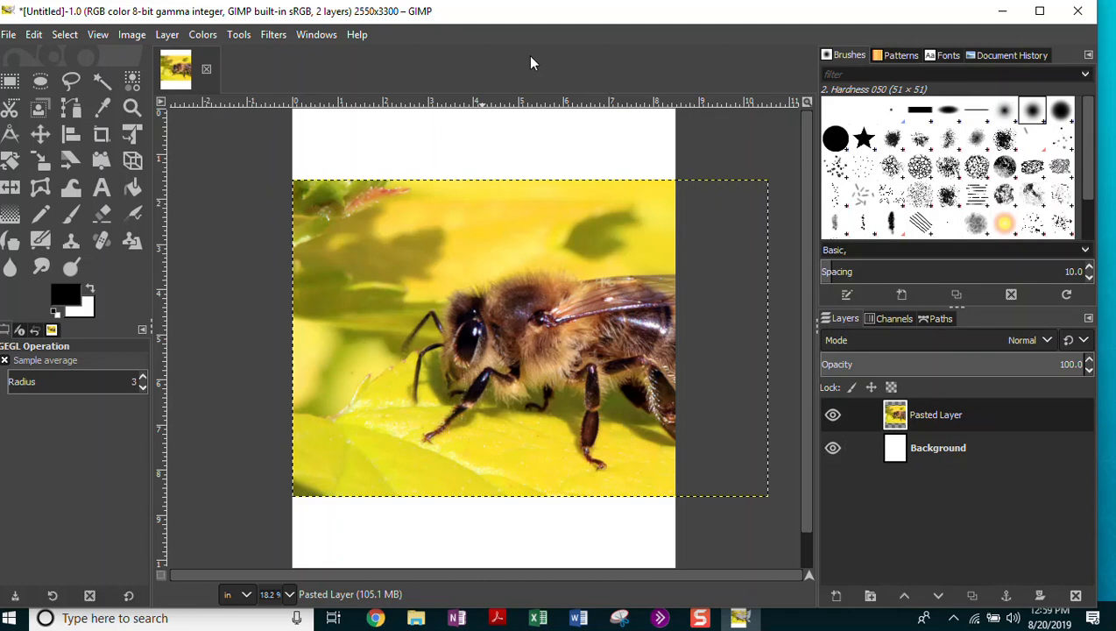
left_click(309, 37)
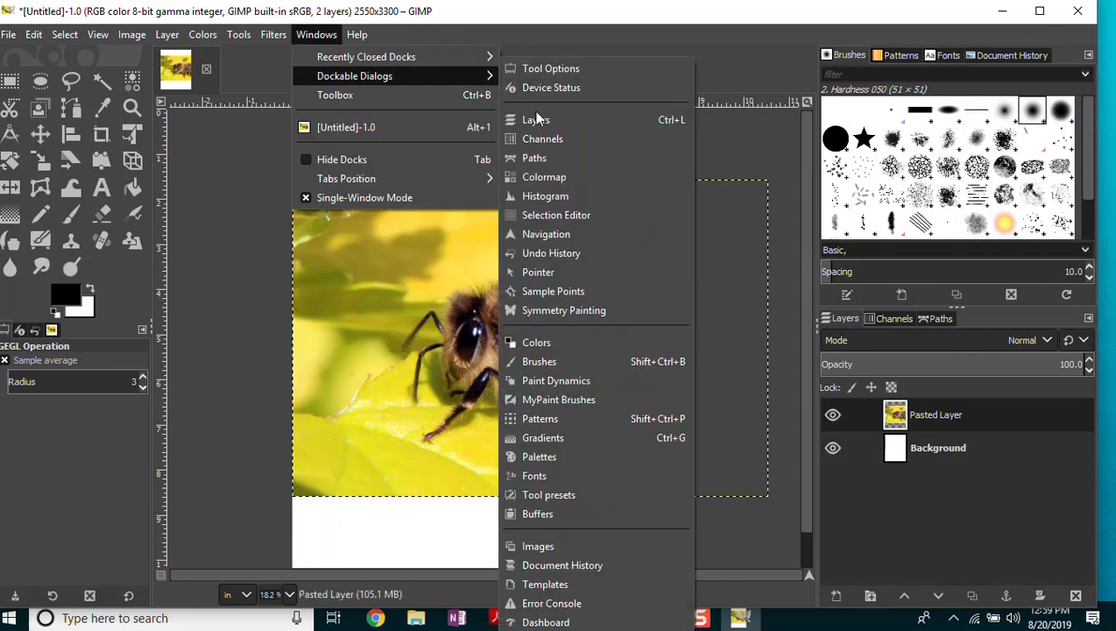
left_click(538, 121)
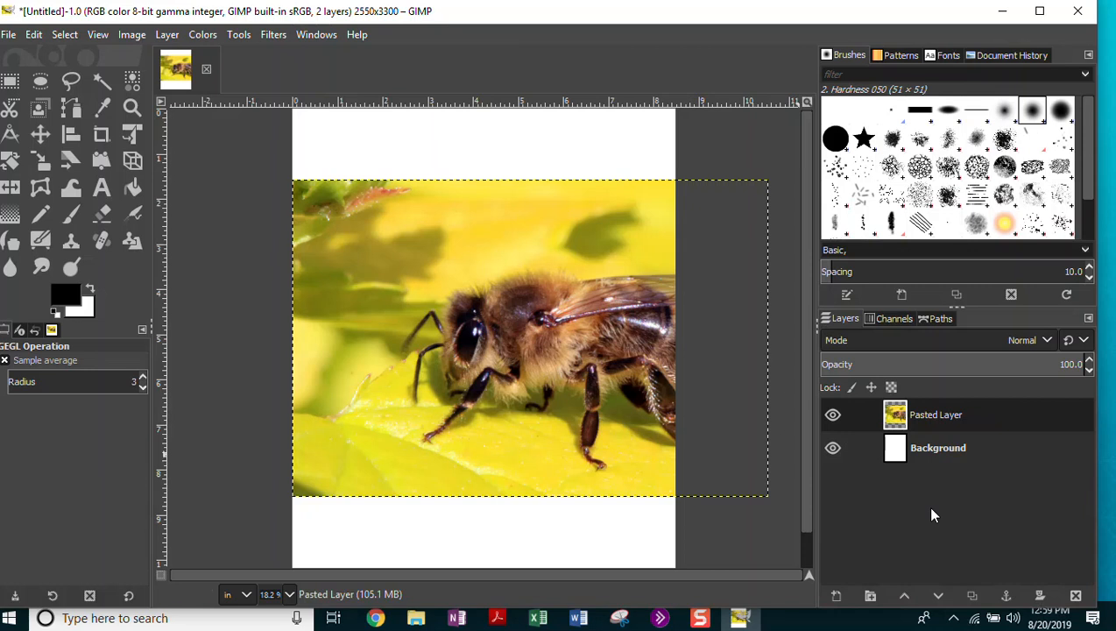
left_click(310, 37)
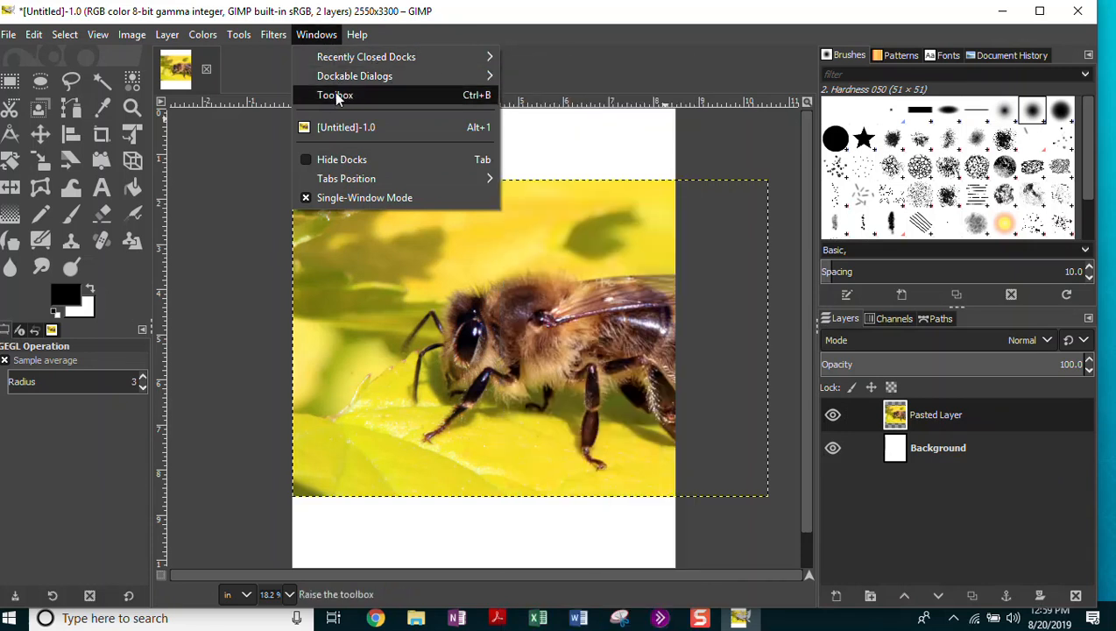
left_click(576, 61)
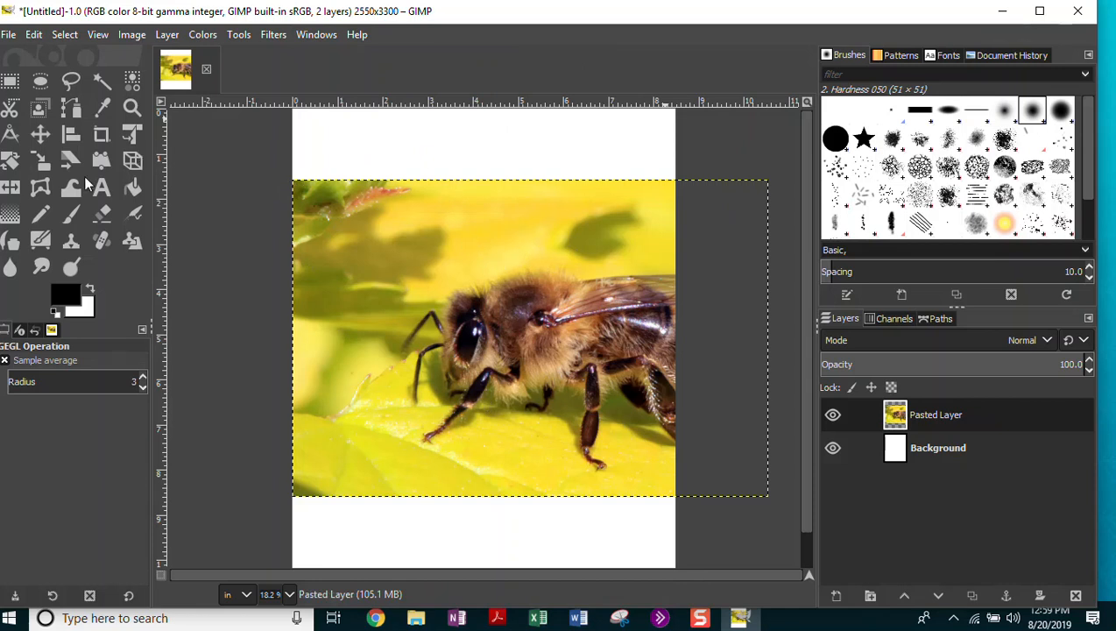
Start Save As and browse to the Pictures folder.
left_click(9, 35)
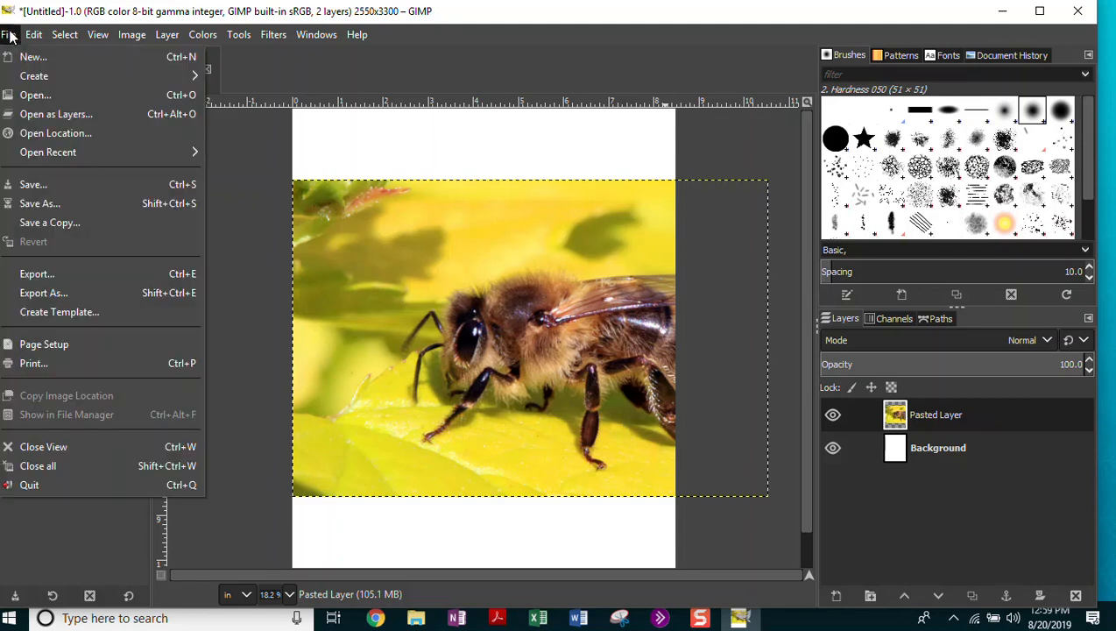
left_click(40, 206)
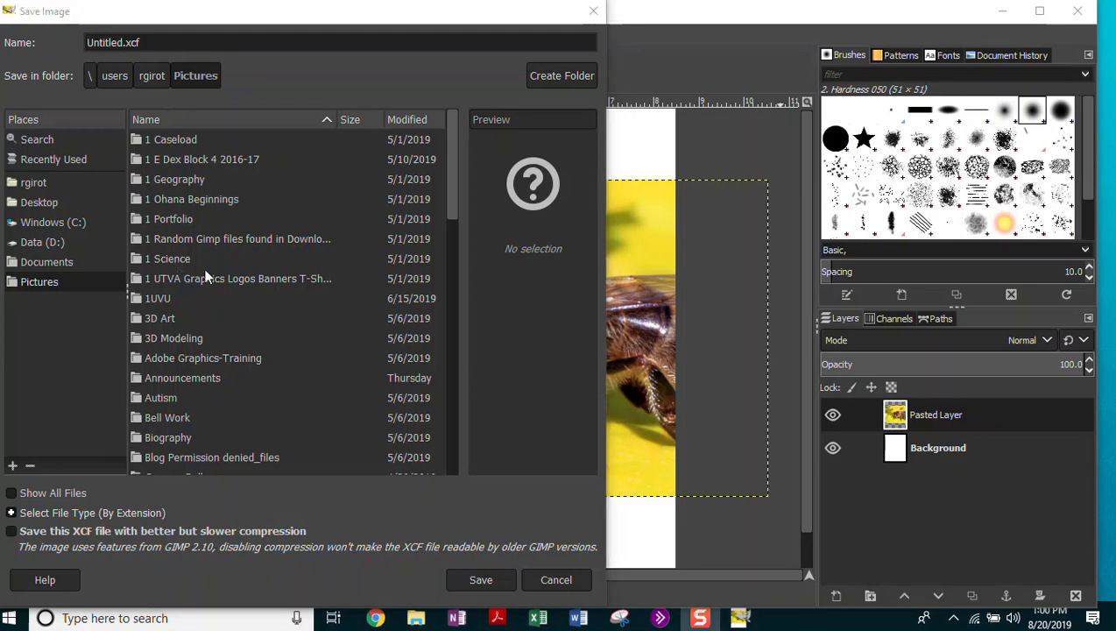
scroll(202, 278, "down", 10)
scroll(240, 316, "down", 1)
left_click_drag(450, 423, 469, 156)
Create a new folder named 'Image Design B12019' in Pictures.
left_click(546, 77)
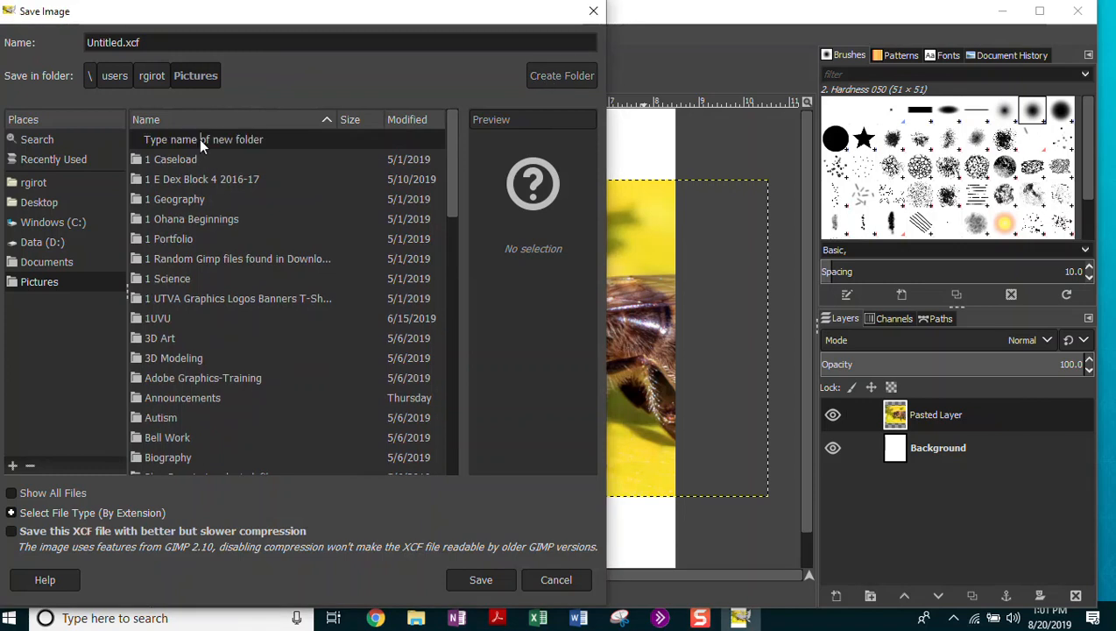
left_click(235, 140)
type("Image Design")
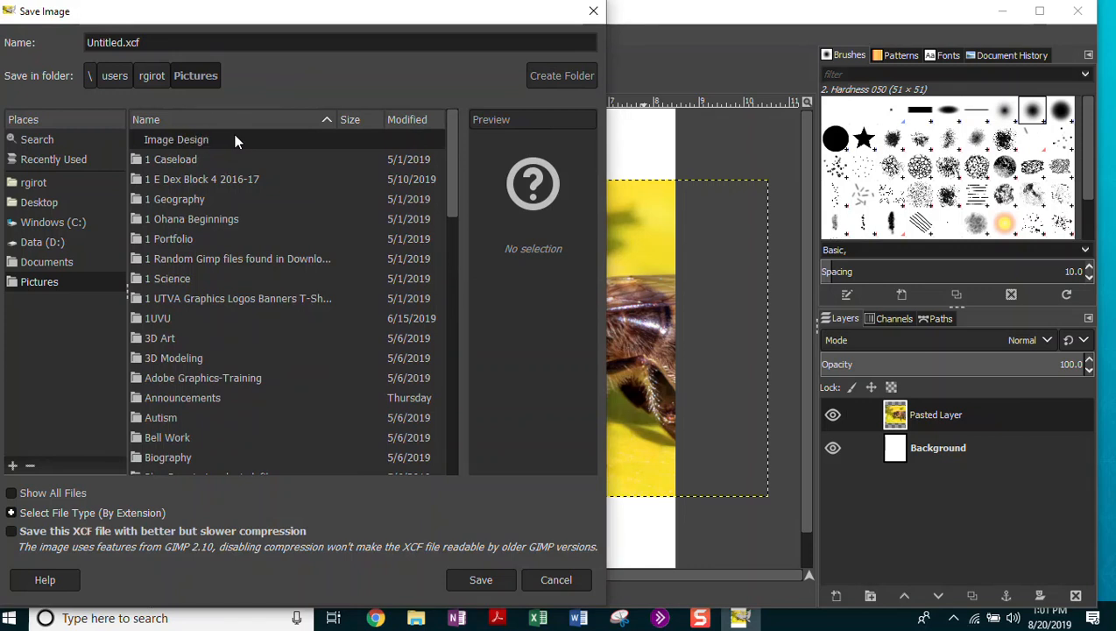
type(" B12019")
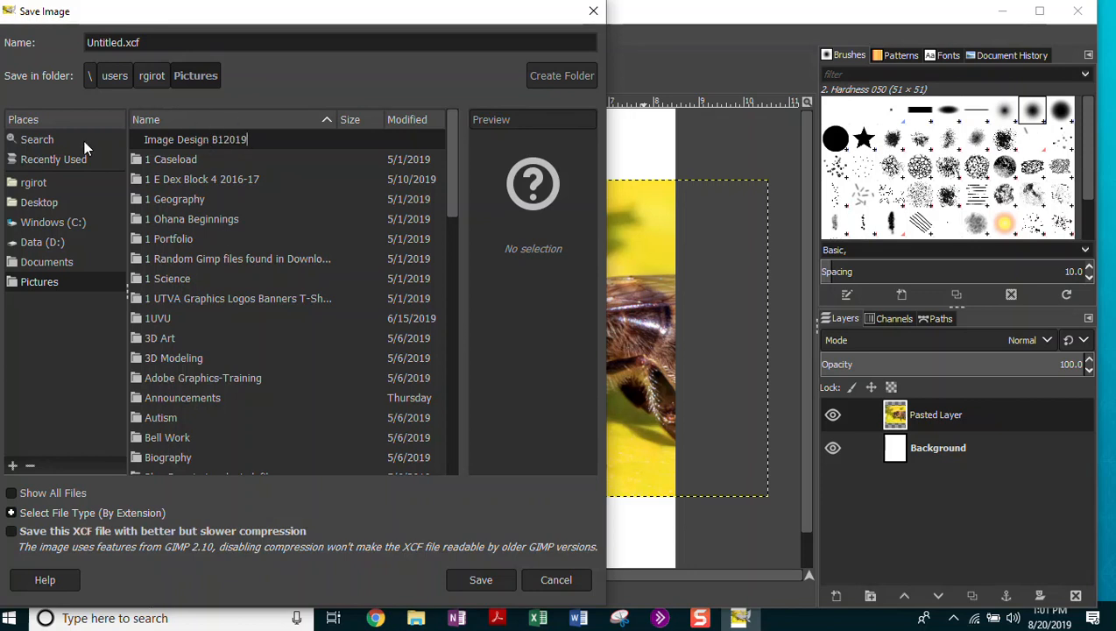
key("Return")
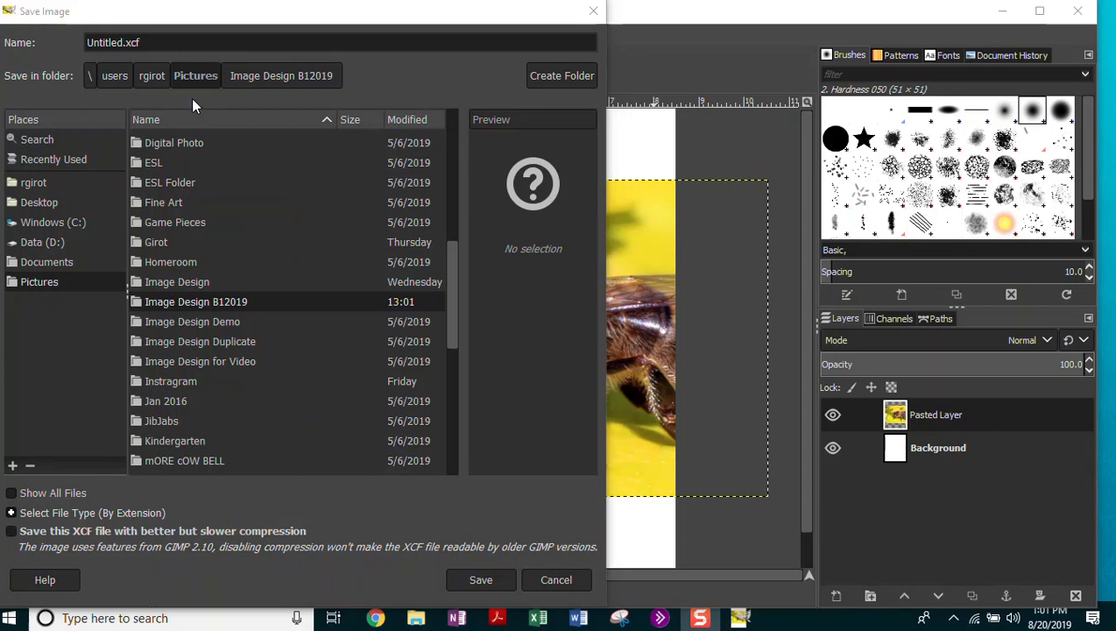
In Image Design B12019, save an XCF named with the student's full name plus 'Bees'.
double_click(217, 302)
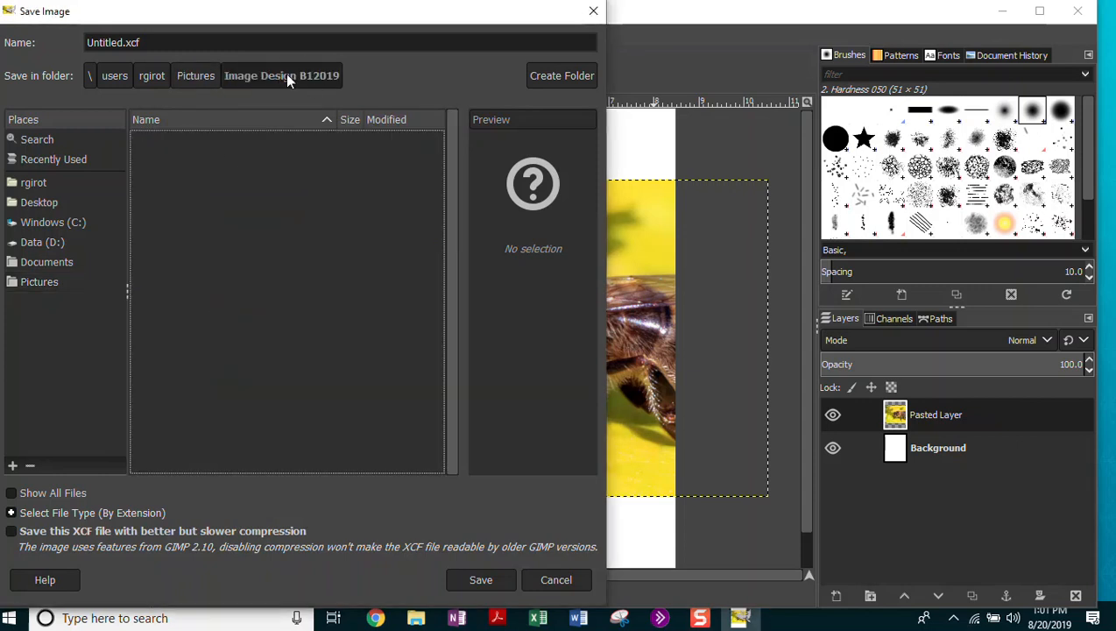
left_click(108, 42)
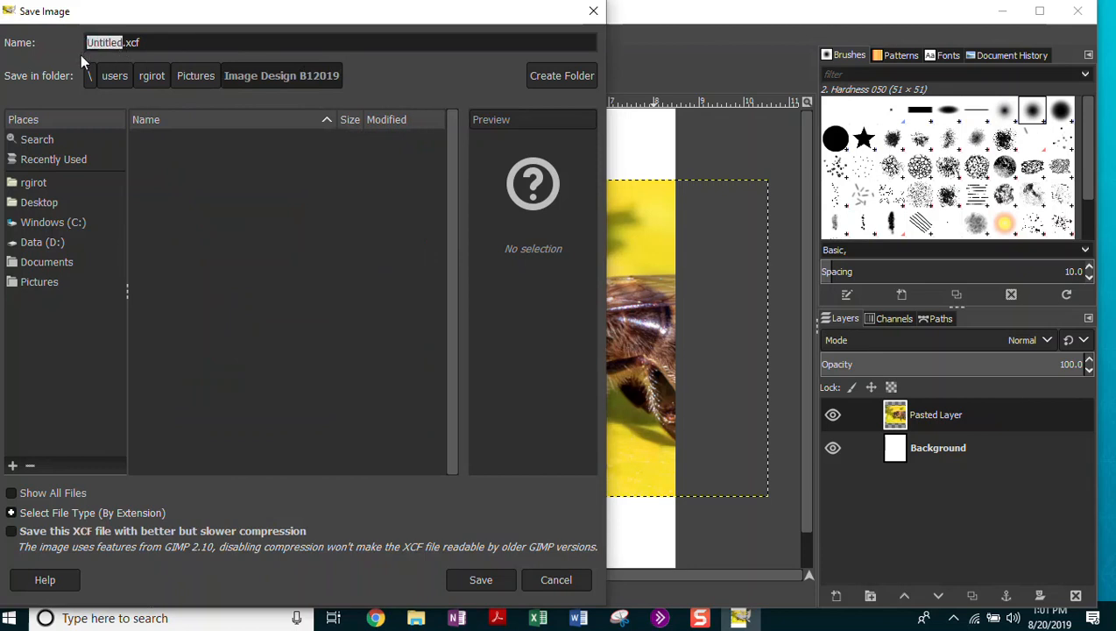
left_click(117, 44)
left_click_drag(120, 42, 85, 42)
left_click(146, 42)
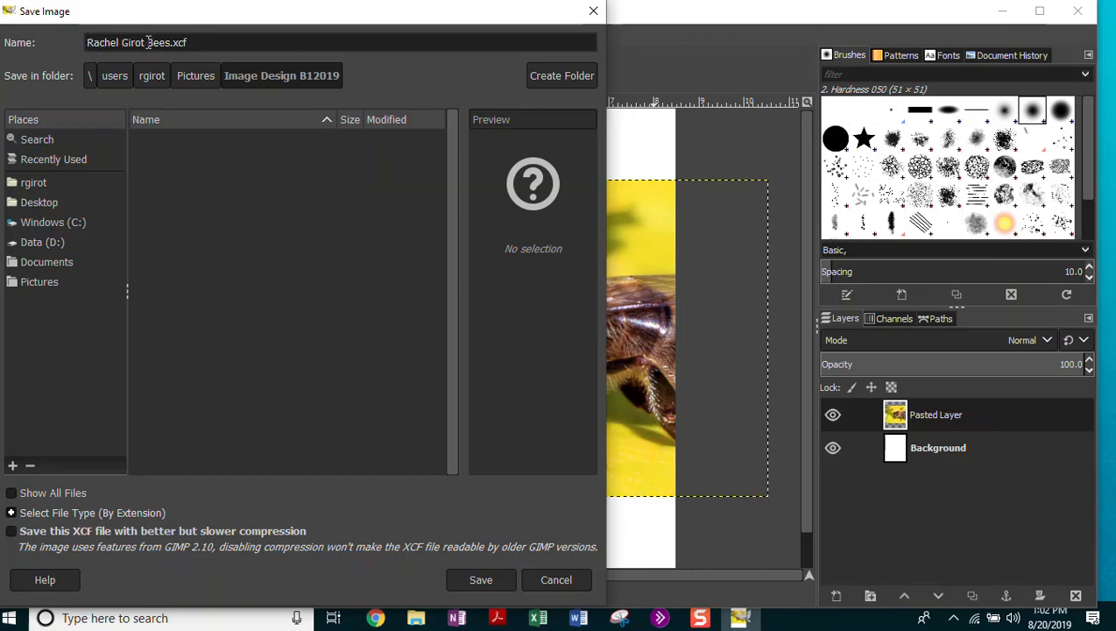
key("shift+Right")
key("shift+Right")
key("shift+Right")
key("shift+Right")
key("shift+Right")
left_click_drag(146, 42, 172, 44)
left_click(483, 580)
left_click(475, 580)
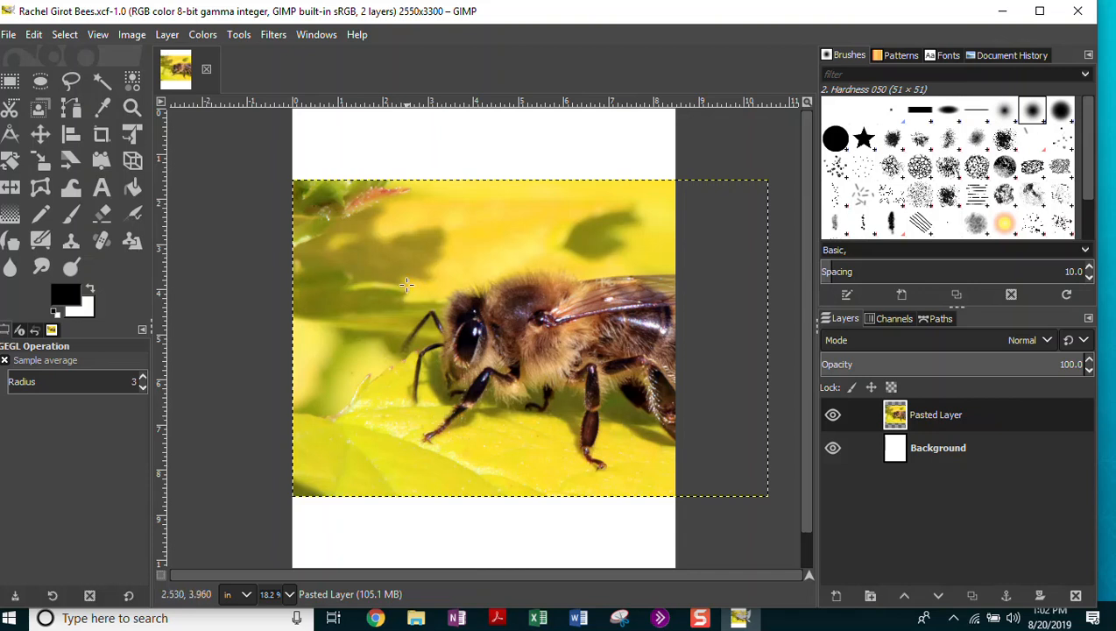
Drag a rectangle over the bee's head and front legs, dismissing the GEGL operation dialog.
left_click(385, 245)
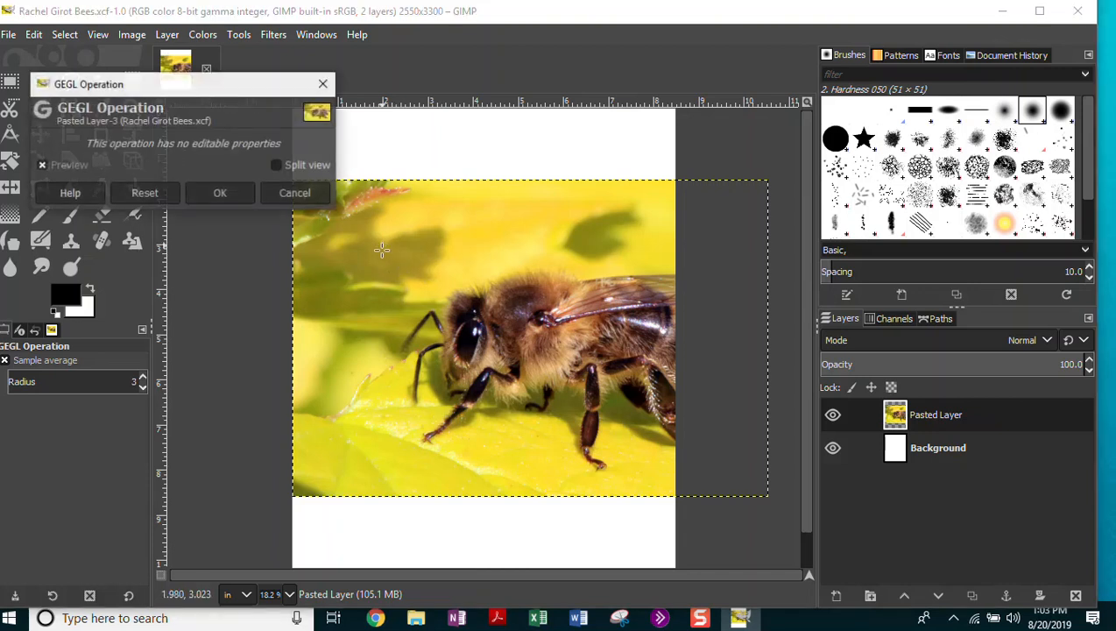
left_click(220, 193)
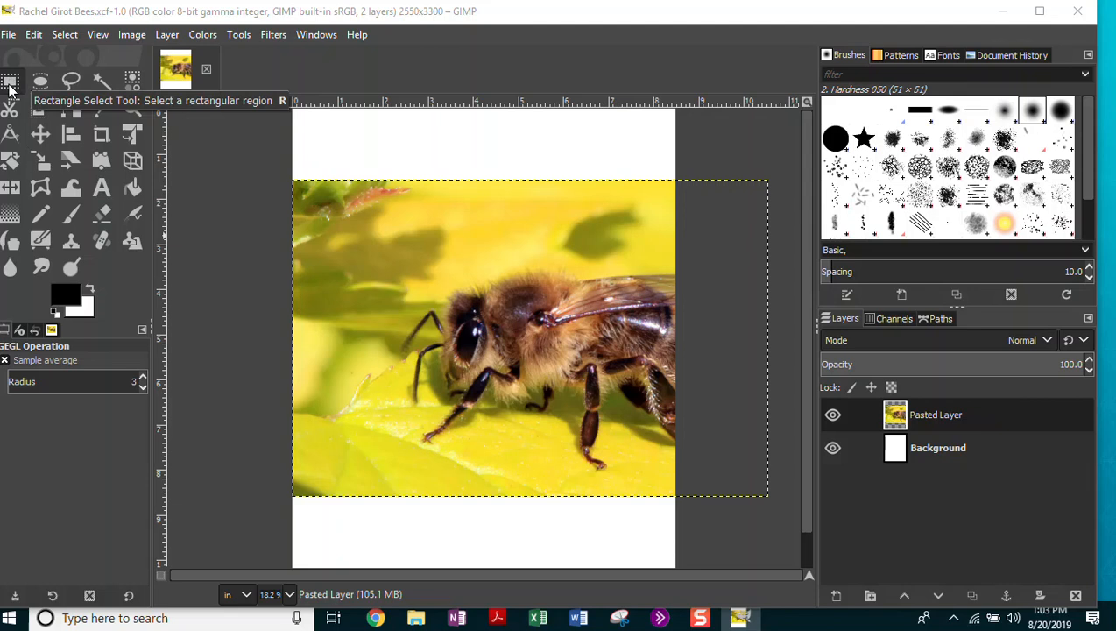
left_click_drag(327, 215, 421, 309)
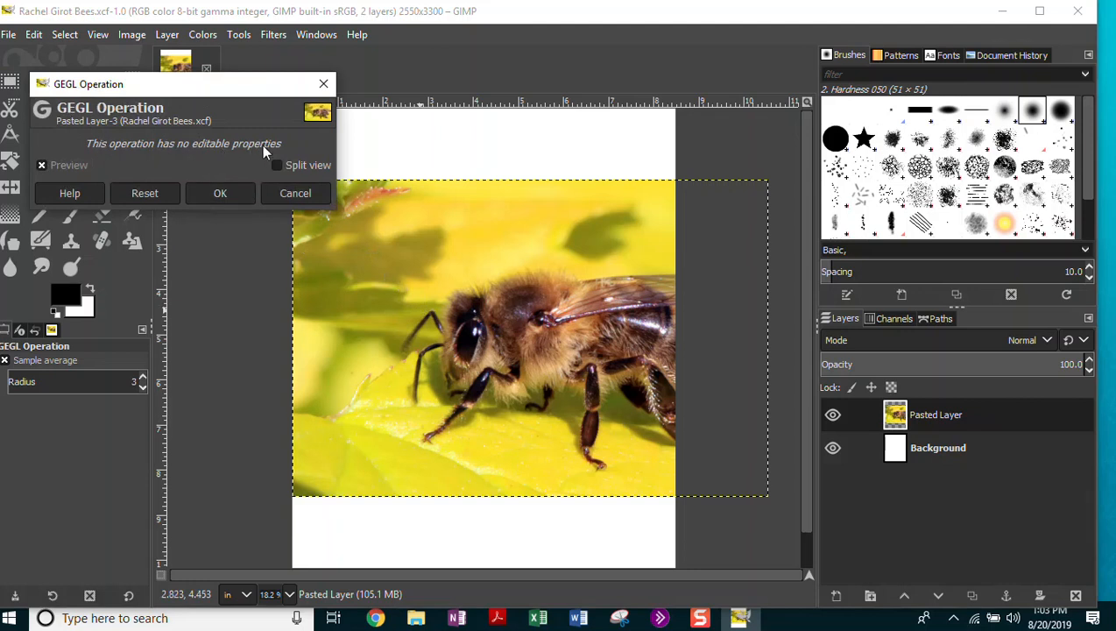
left_click(221, 188)
left_click(376, 239)
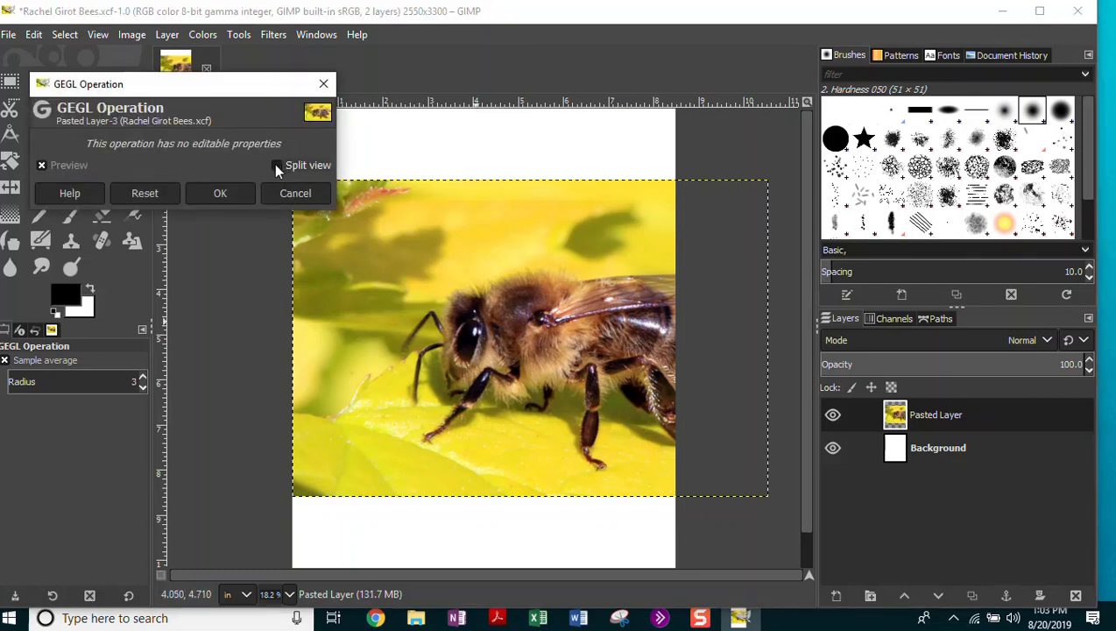
left_click(323, 84)
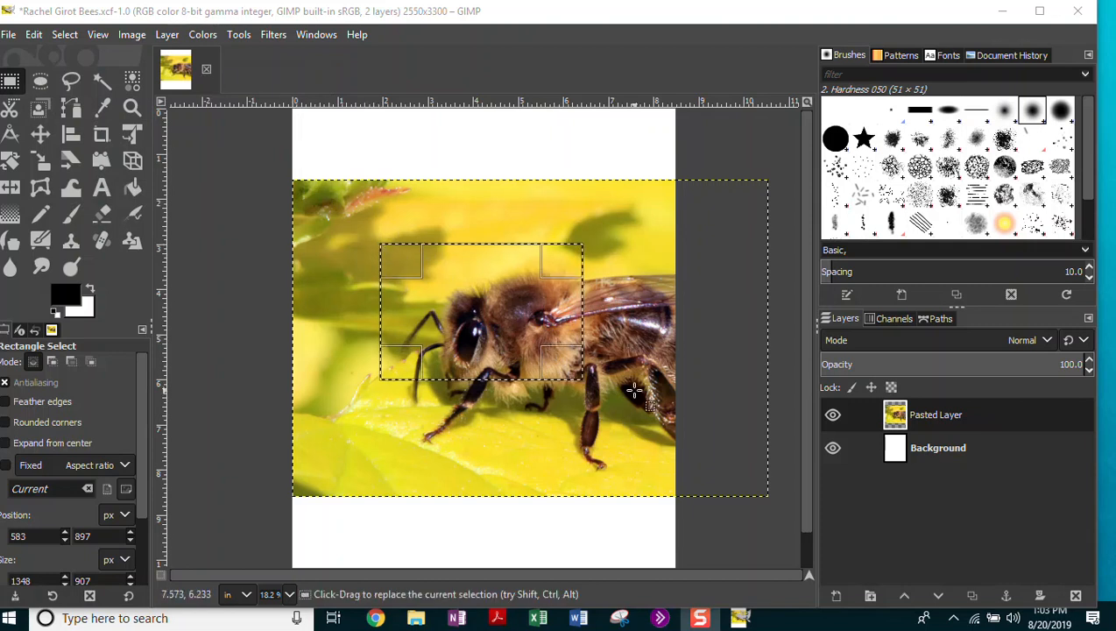
Enlarge the rectangle around the bee and invert it so only the surrounding band is selected.
left_click_drag(553, 354, 646, 454)
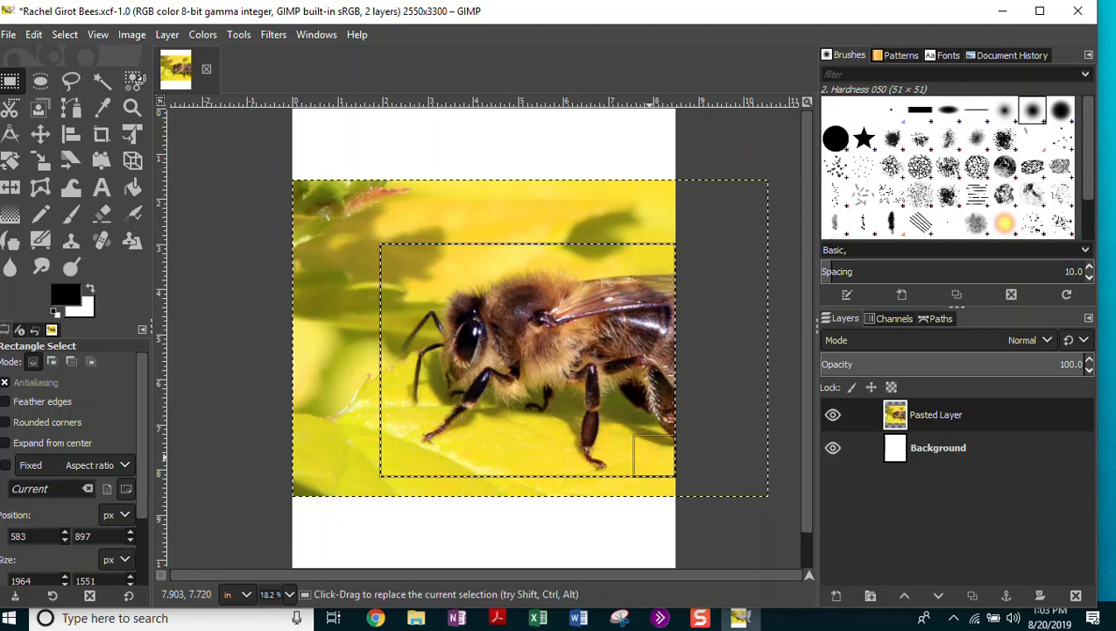
left_click(64, 35)
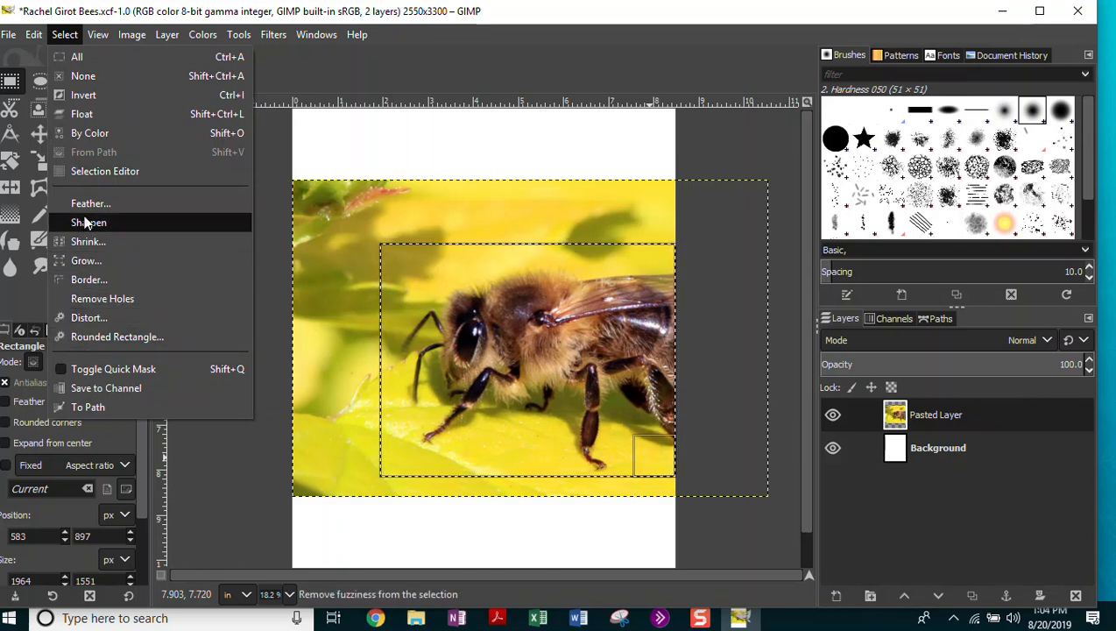
left_click(83, 95)
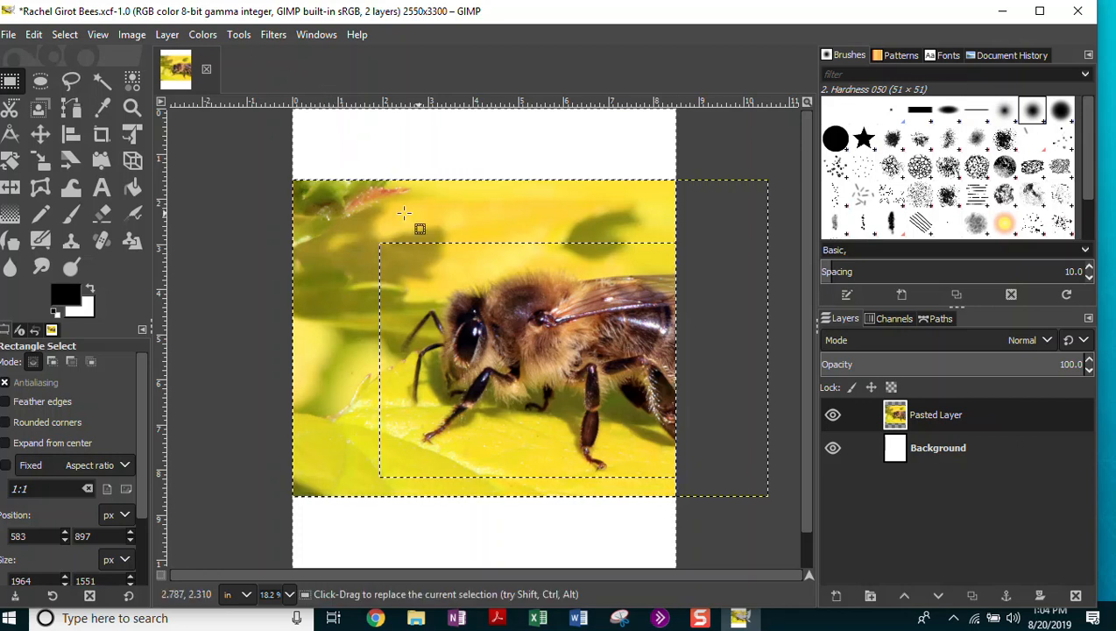
left_click(207, 37)
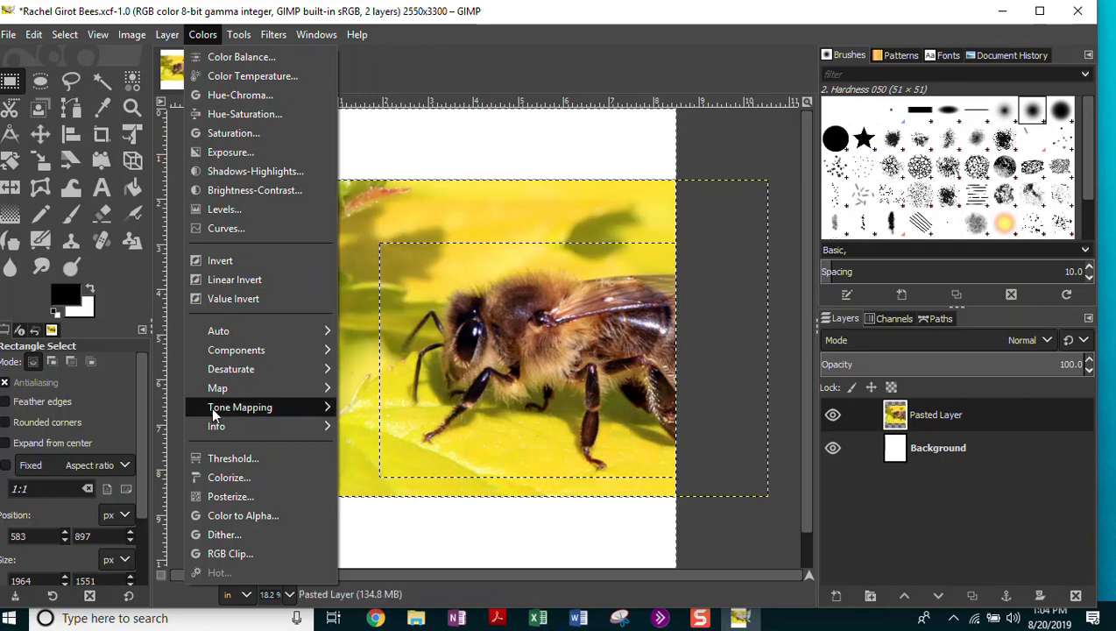
Colorize the selected border green with hue 0.337, saturation 0.503 and lightness -0.285.
left_click(227, 477)
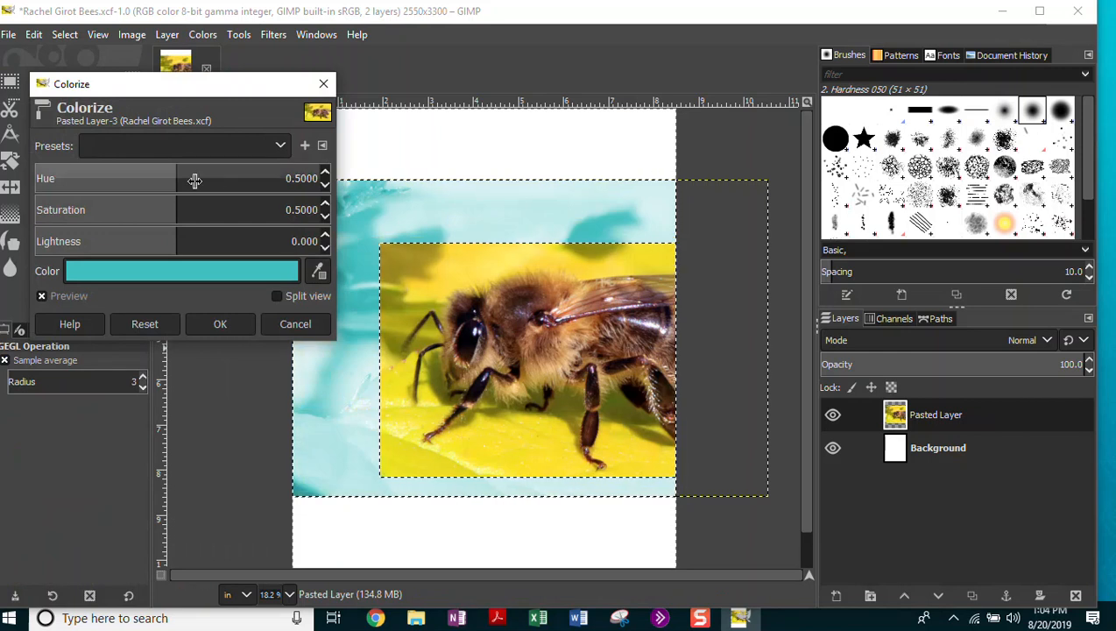
left_click_drag(175, 177, 137, 173)
left_click(132, 173)
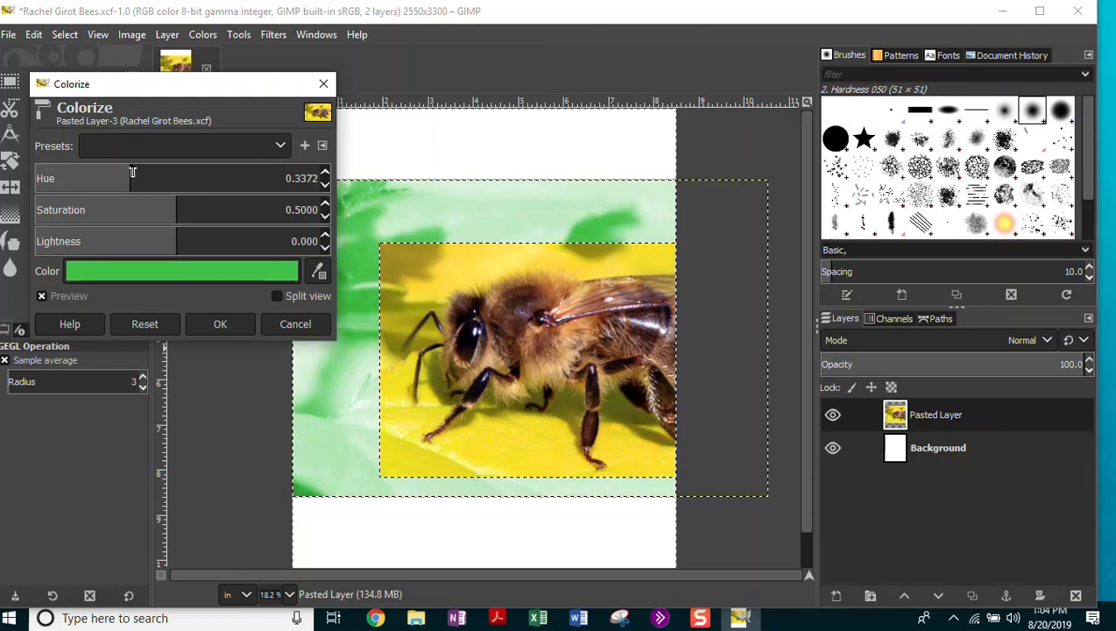
mouse_move(175, 210)
left_mouse_down()
mouse_move(301, 211)
mouse_move(39, 210)
mouse_move(204, 216)
mouse_move(177, 219)
mouse_move(175, 207)
left_mouse_up()
left_click_drag(169, 246, 137, 241)
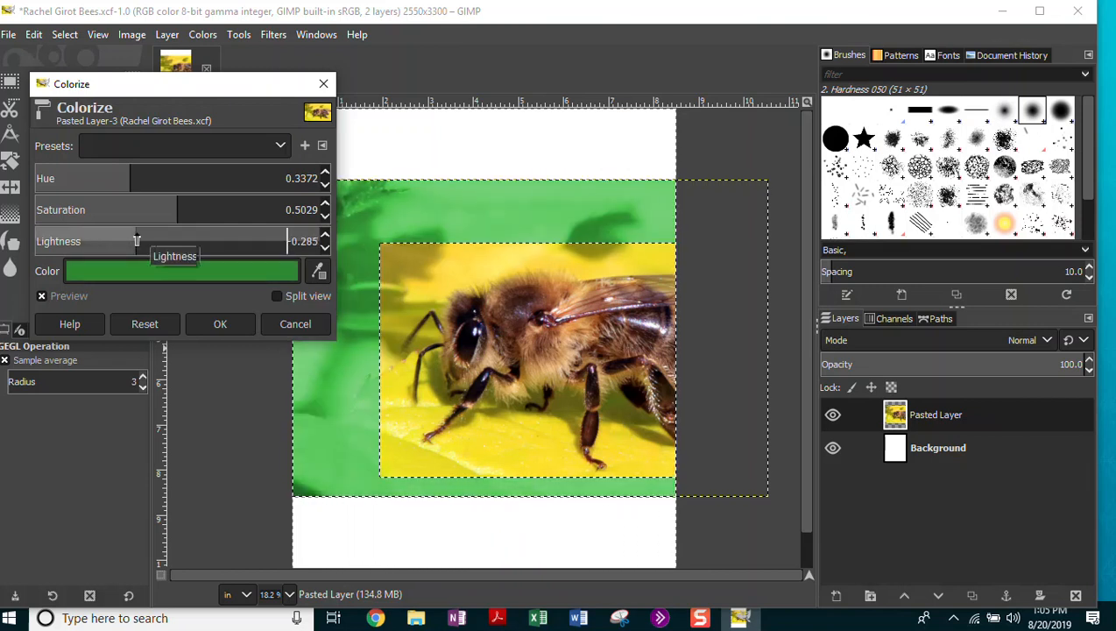
left_click(220, 323)
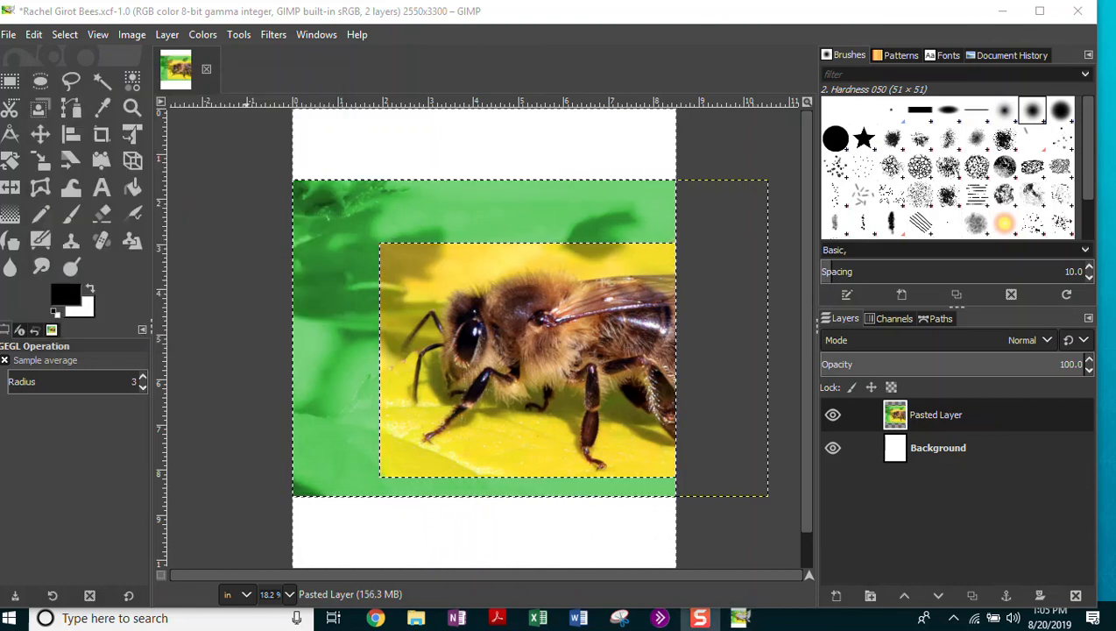
left_click(9, 35)
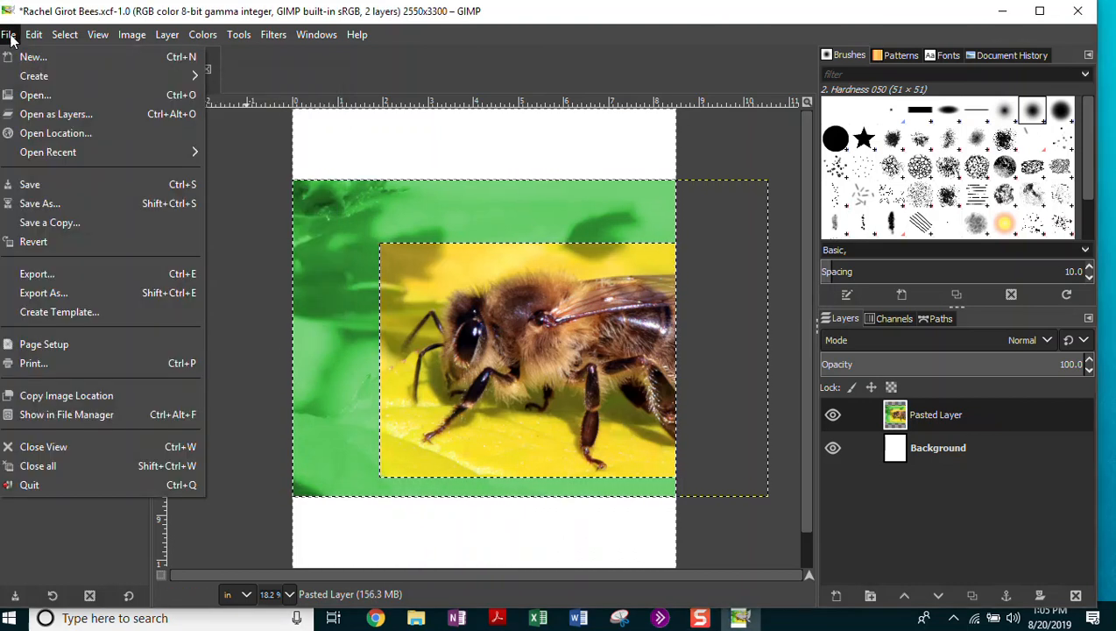
Save the poster file with the green-tinted bee border.
left_click(29, 184)
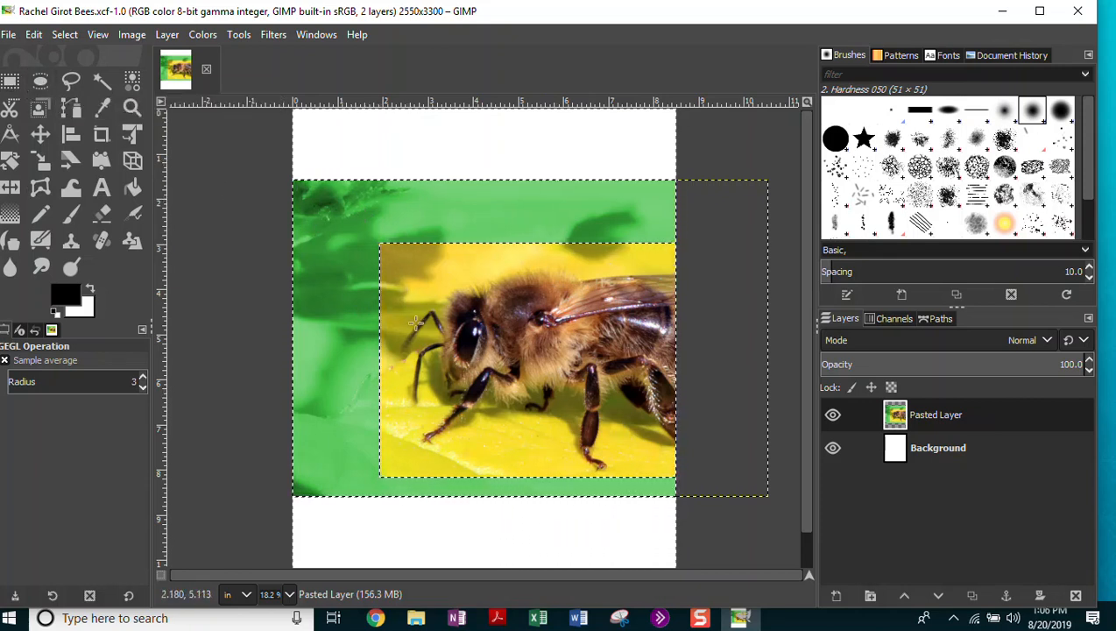
Deselect everything and make the Background layer the active layer.
left_click(61, 37)
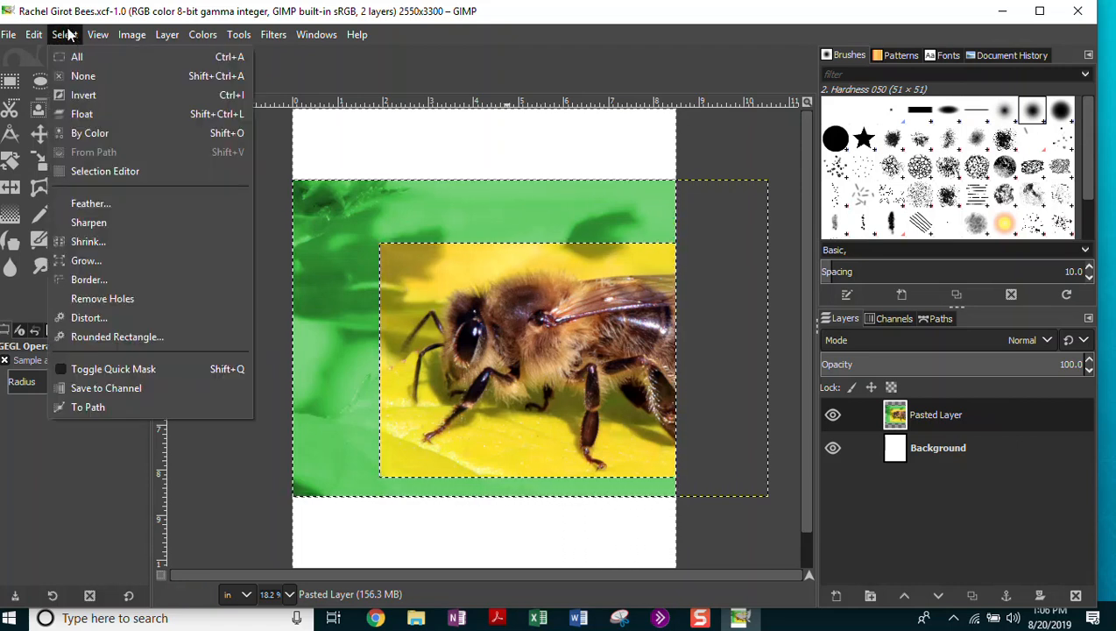
left_click(80, 78)
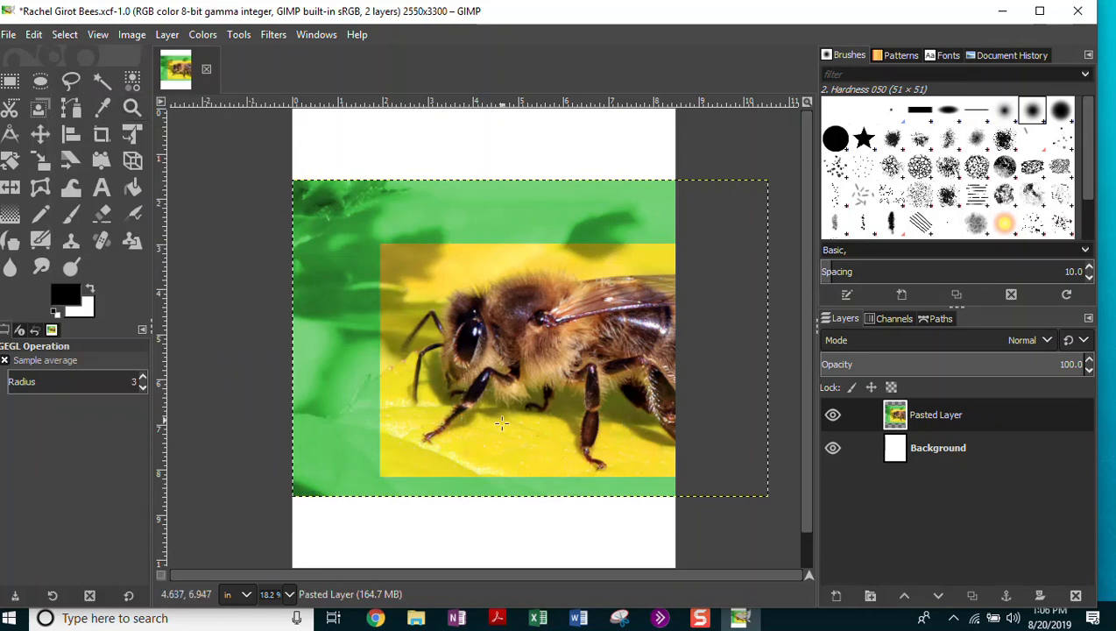
left_click(927, 452)
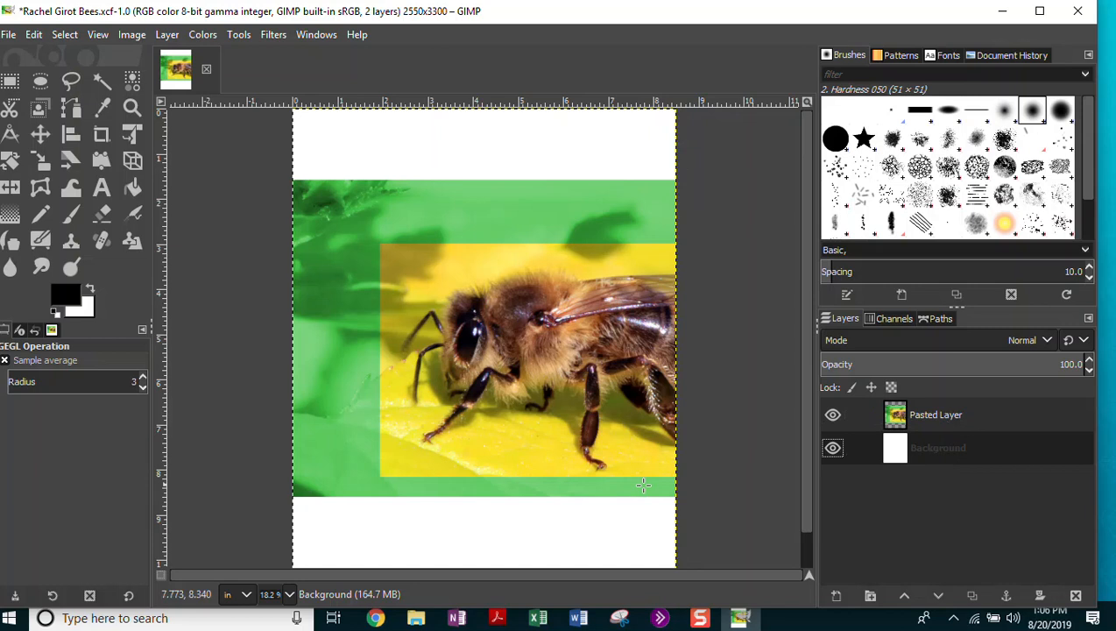
mouse_move(377, 619)
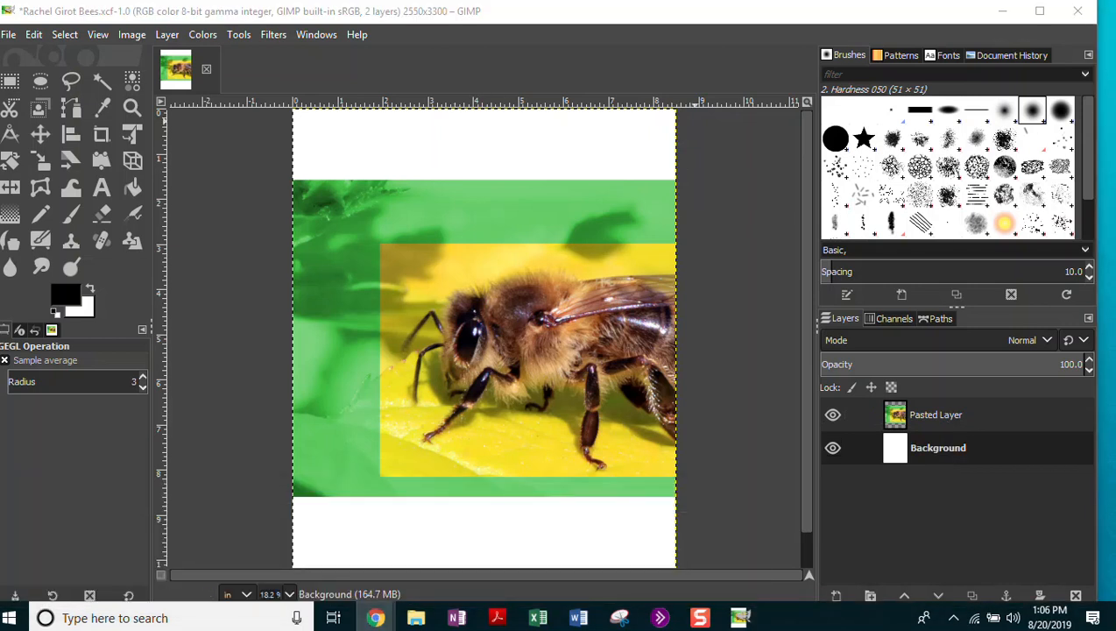
Bring the Chrome bee image results over GIMP and close the open preview.
left_click_drag(1115, 12, 405, 21)
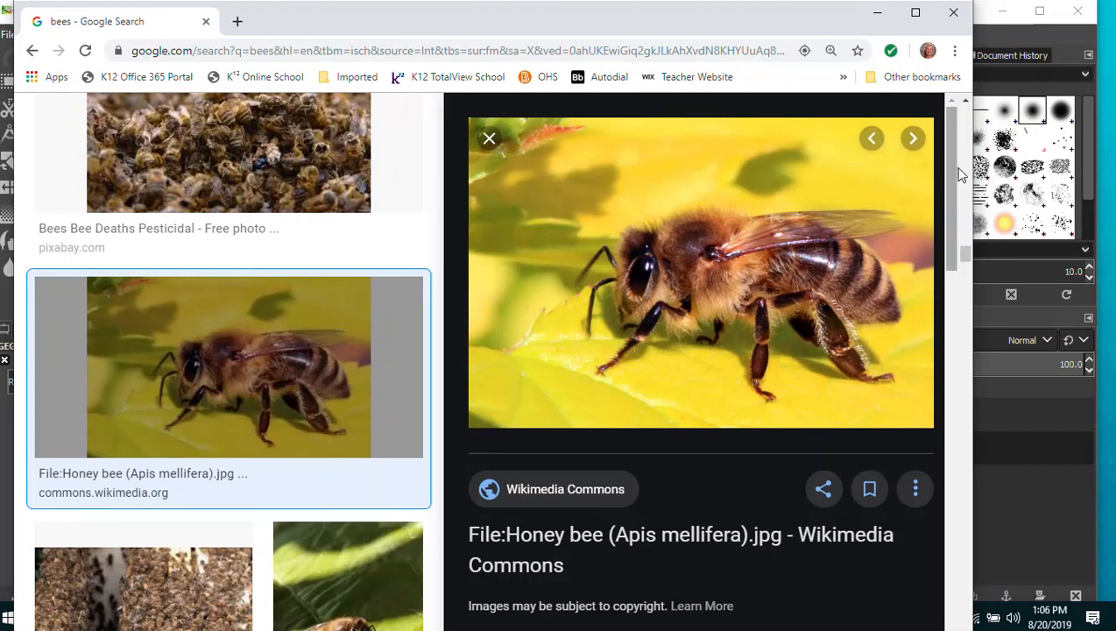
mouse_move(954, 149)
left_mouse_down()
mouse_move(951, 228)
mouse_move(951, 138)
left_mouse_up()
left_click(488, 140)
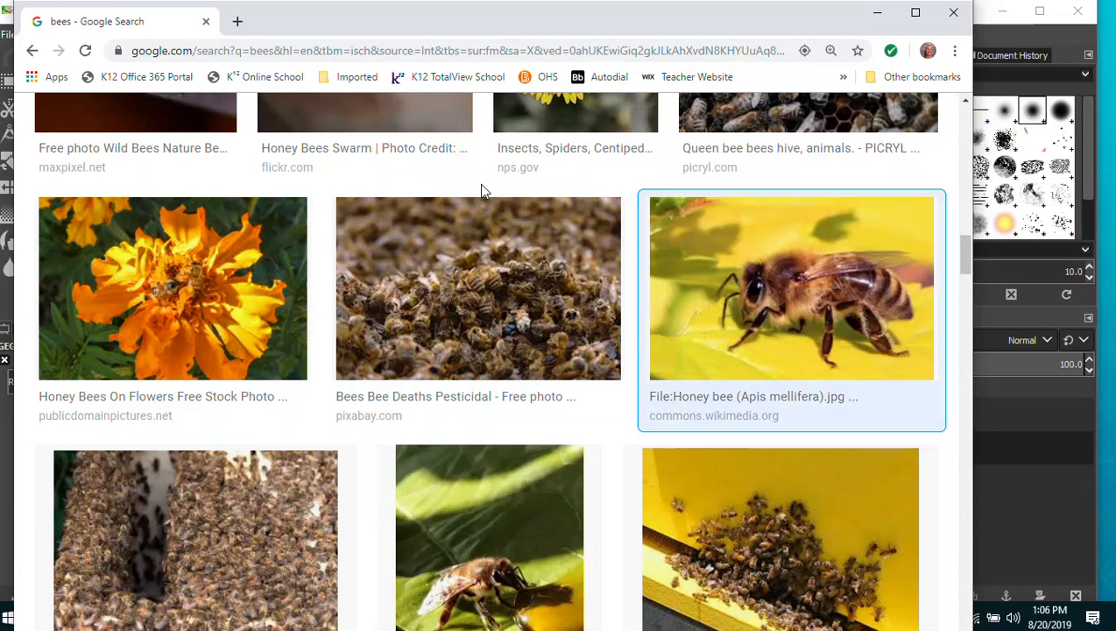
scroll(492, 246, "up", 1)
scroll(490, 242, "up", 6)
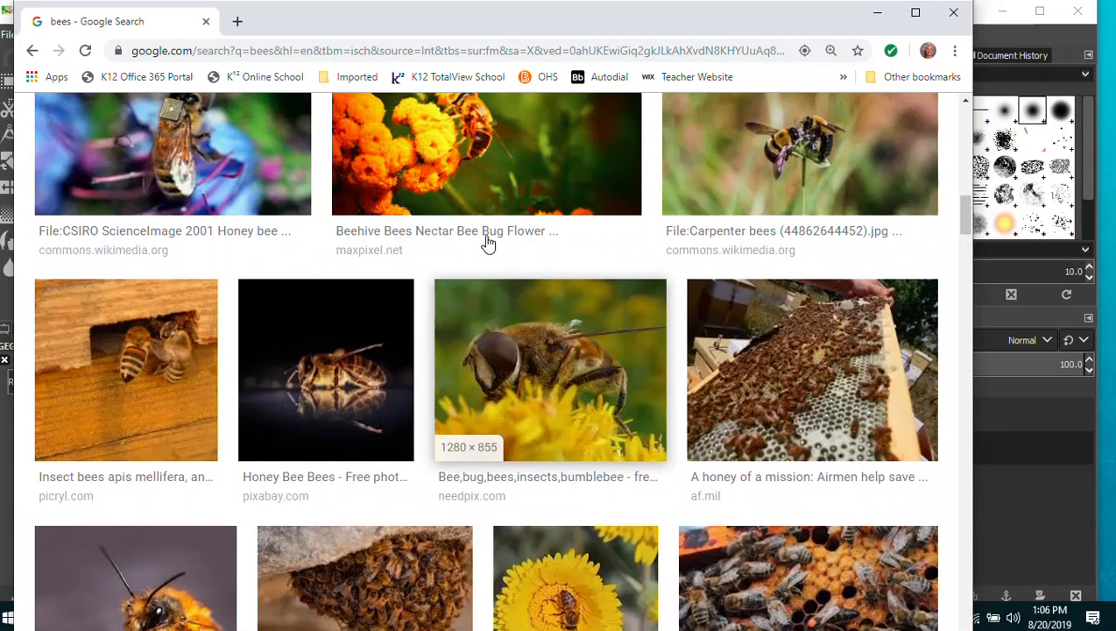
scroll(488, 244, "up", 3)
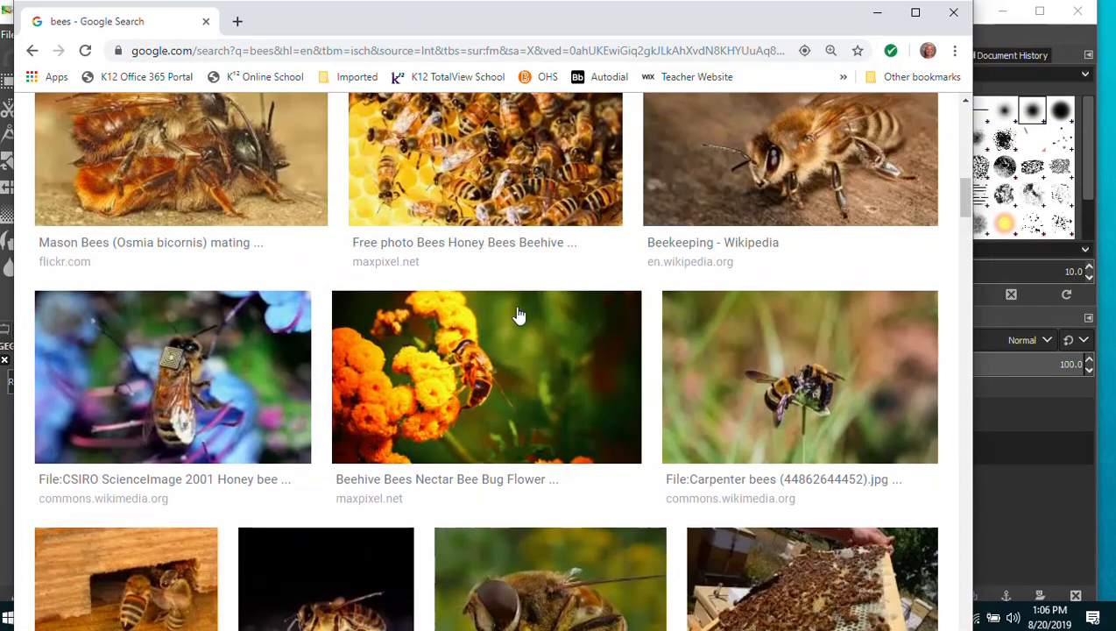
scroll(480, 240, "up", 3)
scroll(480, 245, "down", 3)
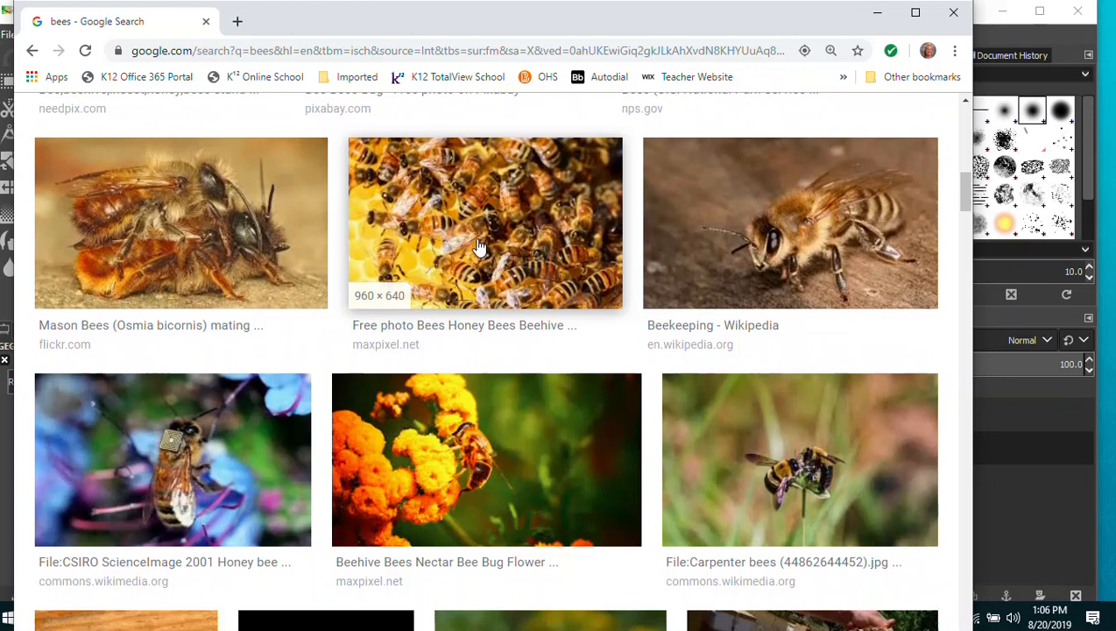
Copy the CSIRO sensor-fitted honey bee image and minimize Chrome.
left_click(240, 396)
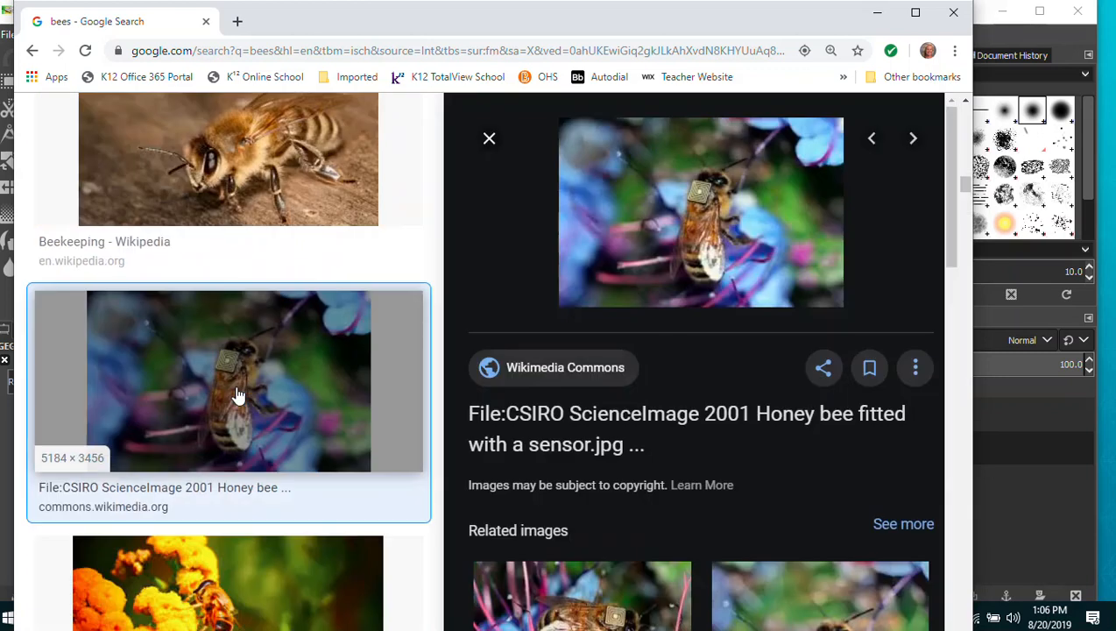
right_click(693, 199)
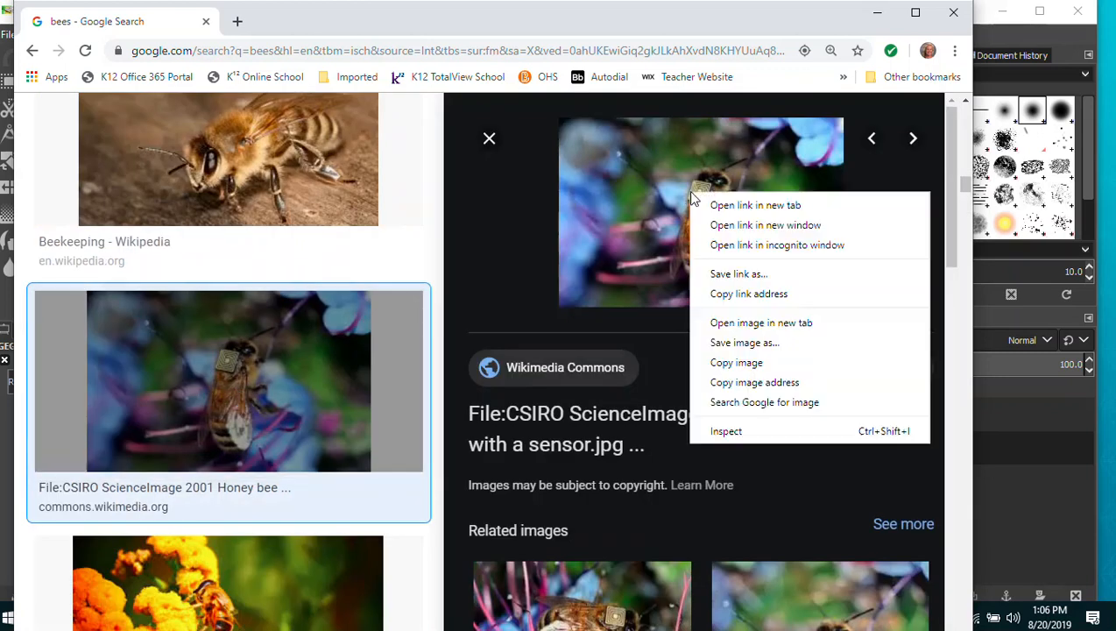
left_click(725, 363)
left_click(877, 12)
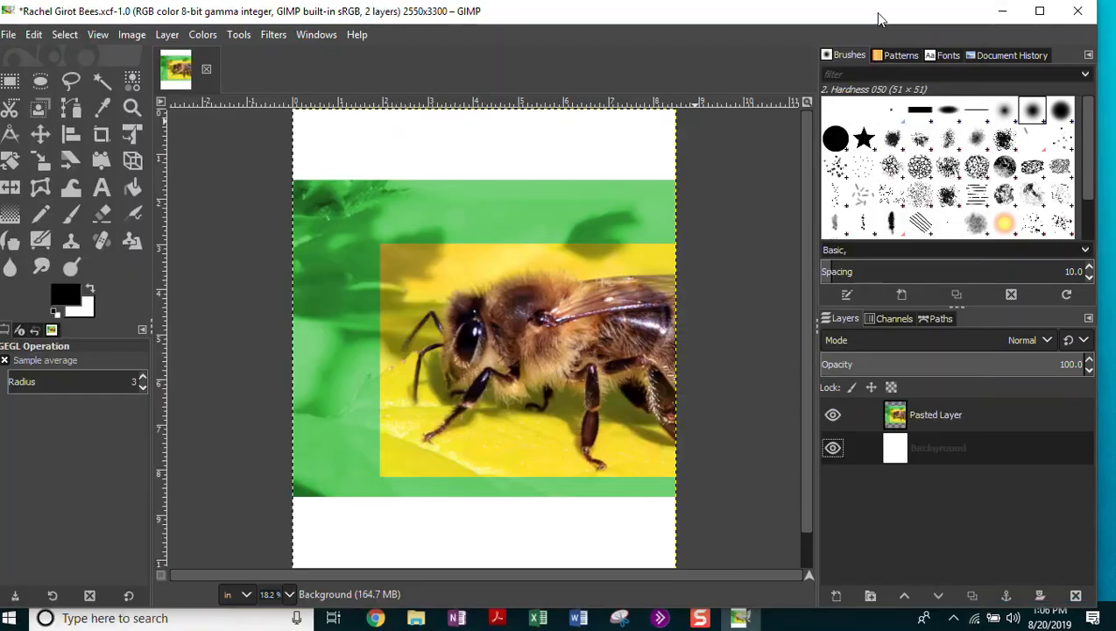
Paste the copied image into the poster as a new layer.
left_click(32, 35)
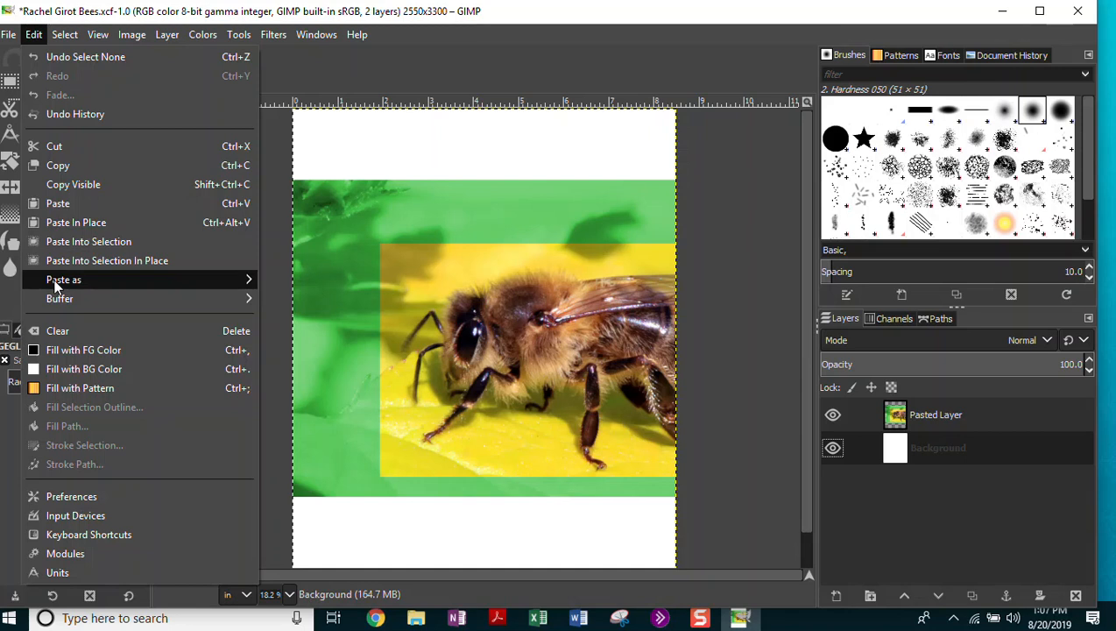
mouse_move(56, 283)
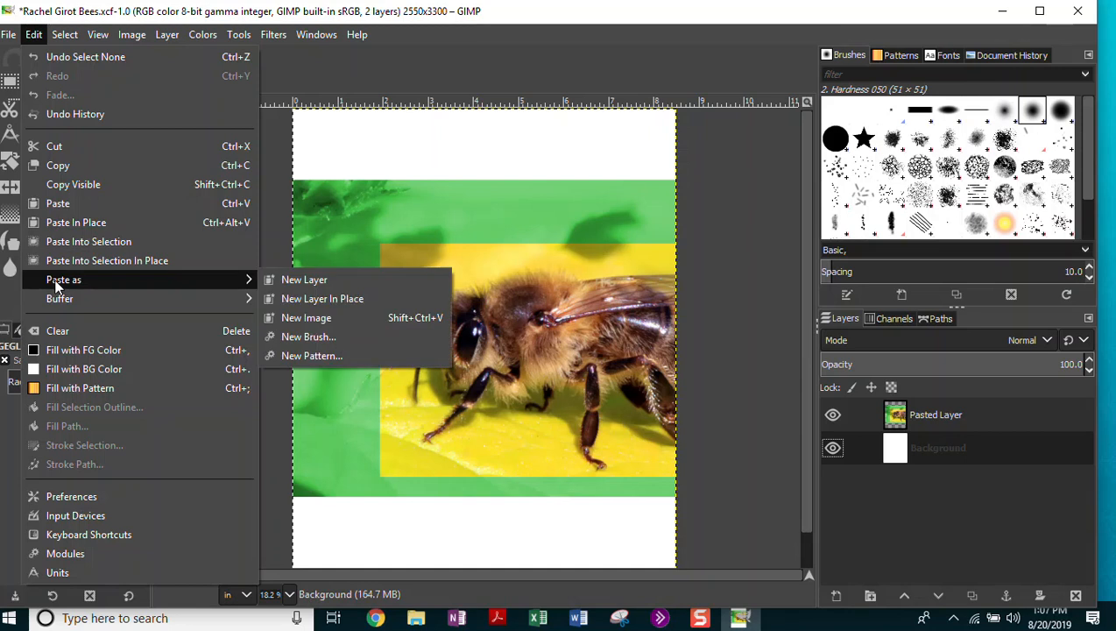
left_click(300, 279)
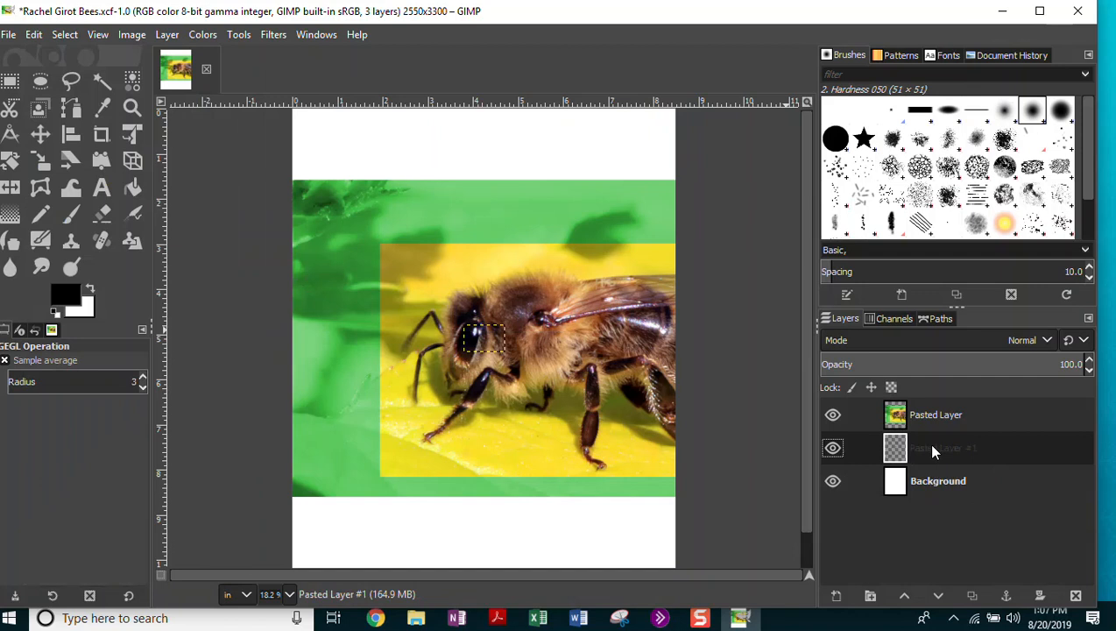
Toggle the bee layer's visibility to check the paste, then delete the empty Pasted Layer #1.
left_click(832, 416)
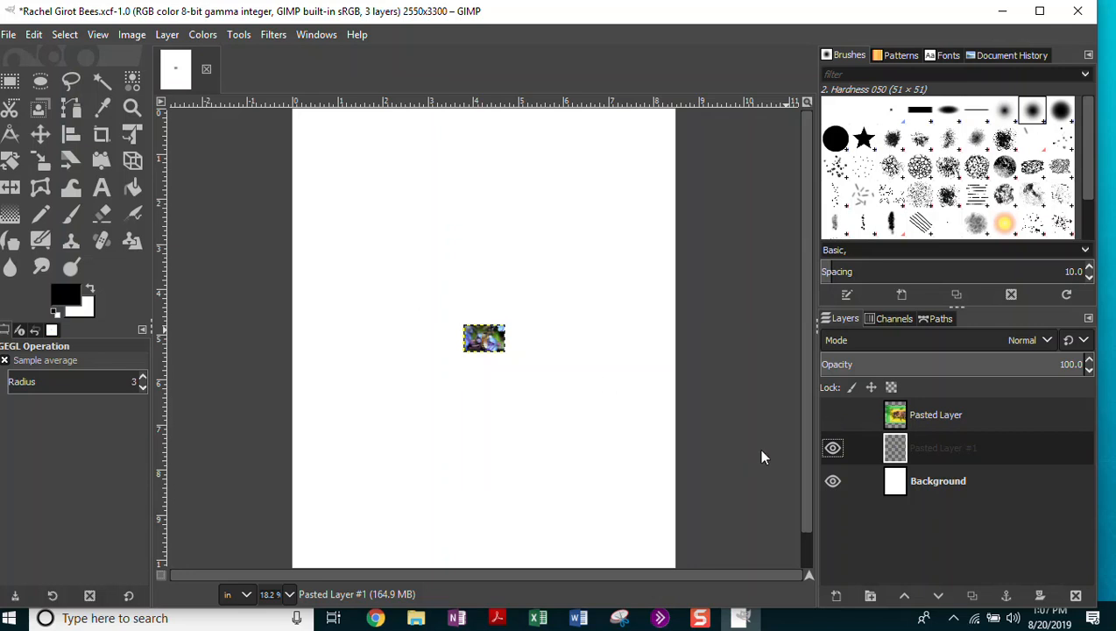
left_click(833, 417)
left_click(831, 415)
left_click(832, 417)
left_click(832, 417)
left_click(832, 417)
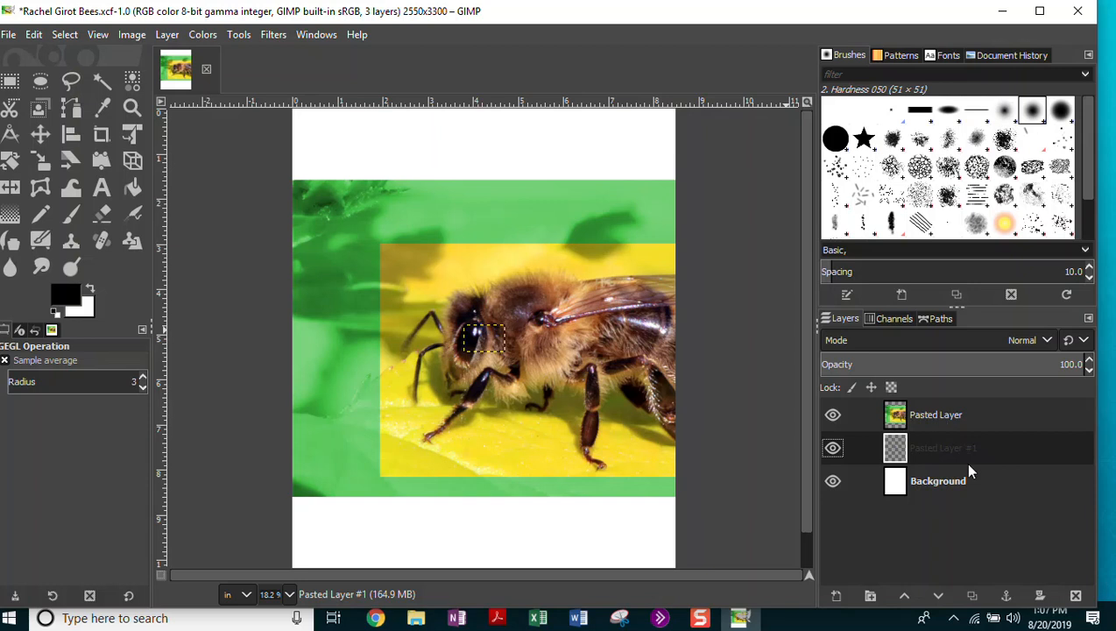
left_click(833, 416)
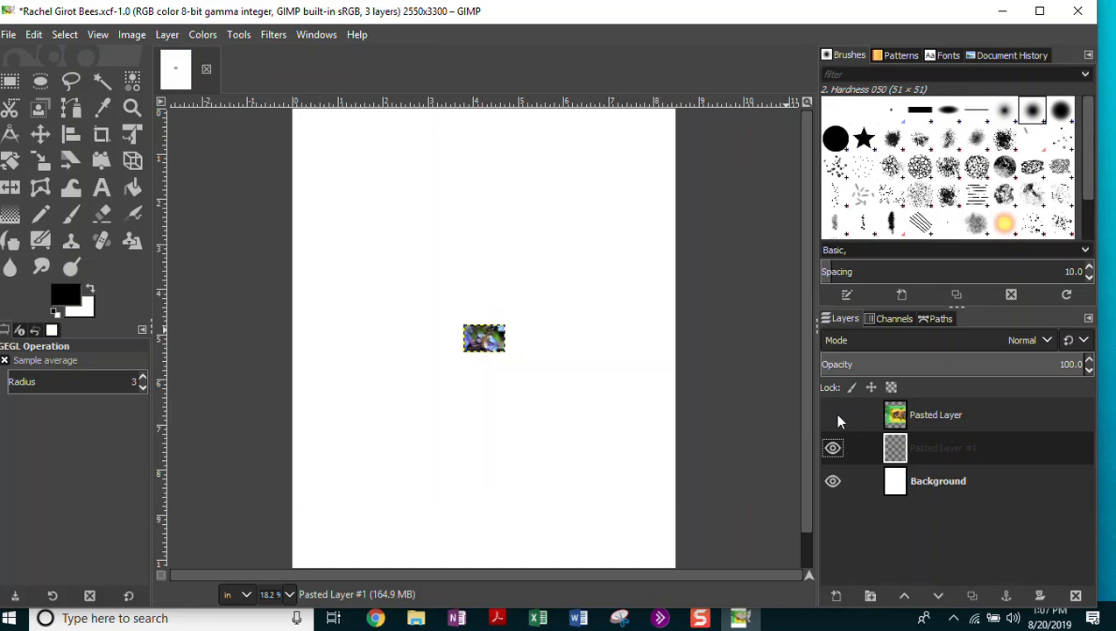
left_click(832, 415)
left_click(832, 415)
left_click(832, 415)
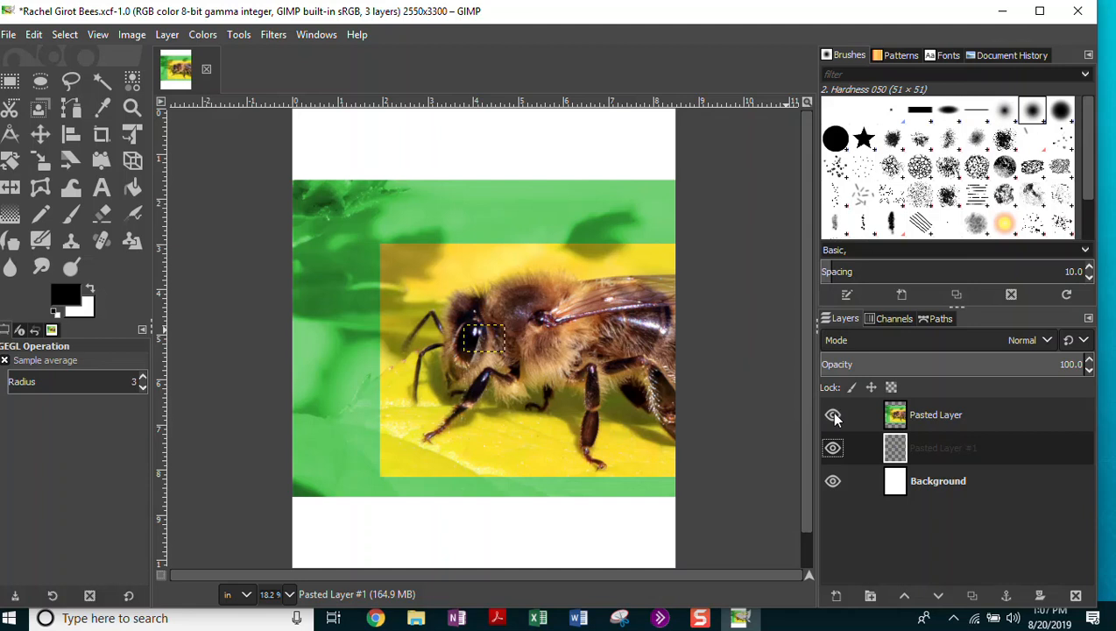
key("Delete")
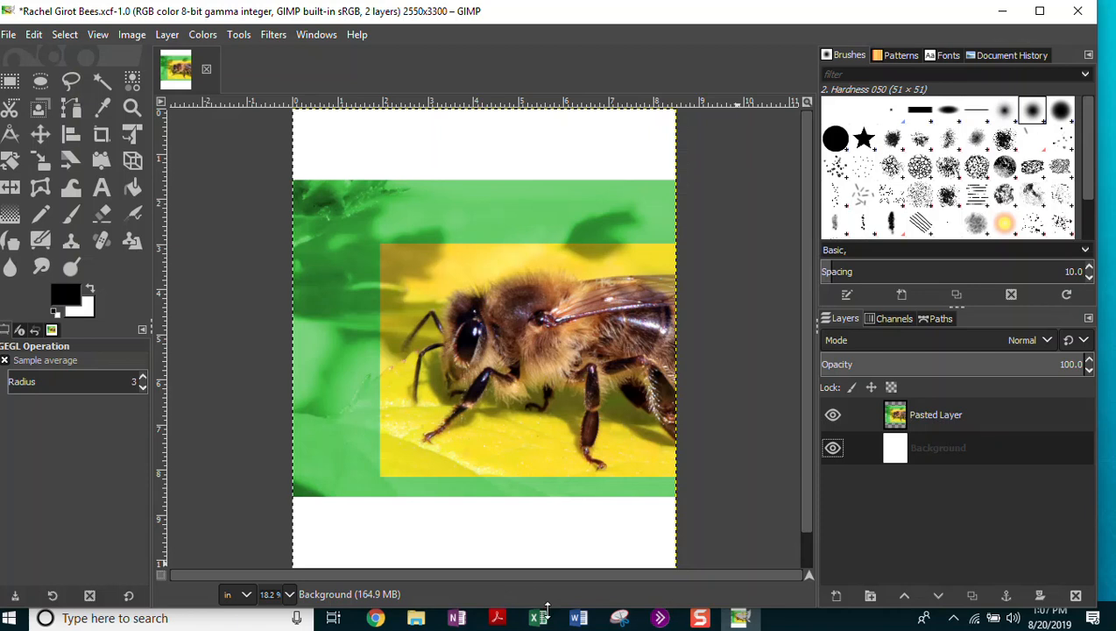
Switch from GIMP over to the Chrome browser.
left_click(740, 619)
left_click(743, 621)
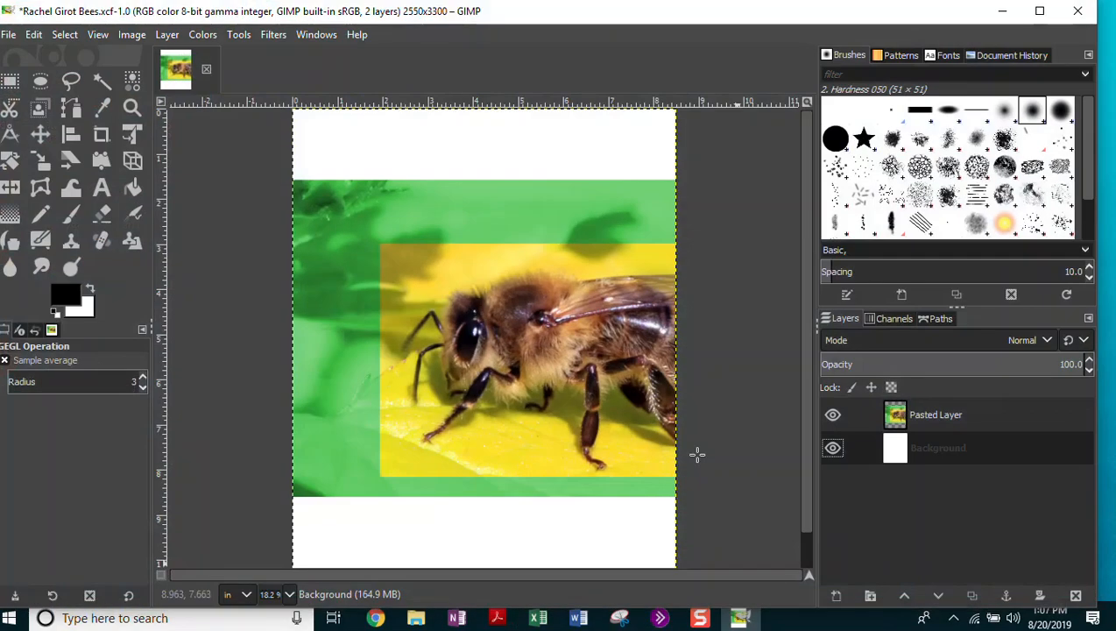
left_click(377, 619)
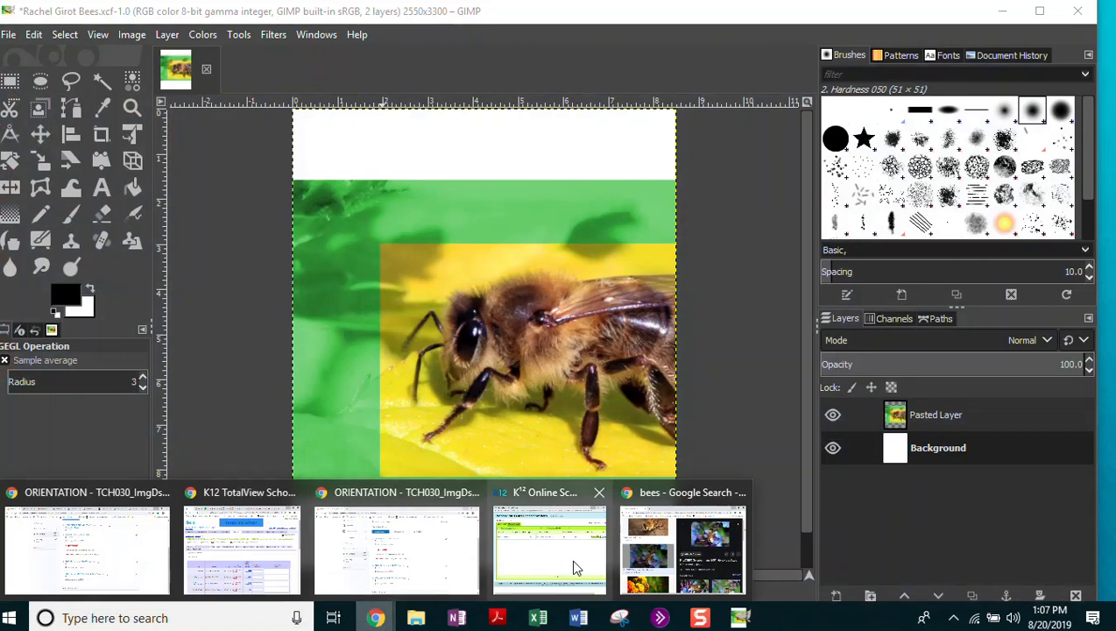
Filter the bee image results to Medium size.
left_click(683, 550)
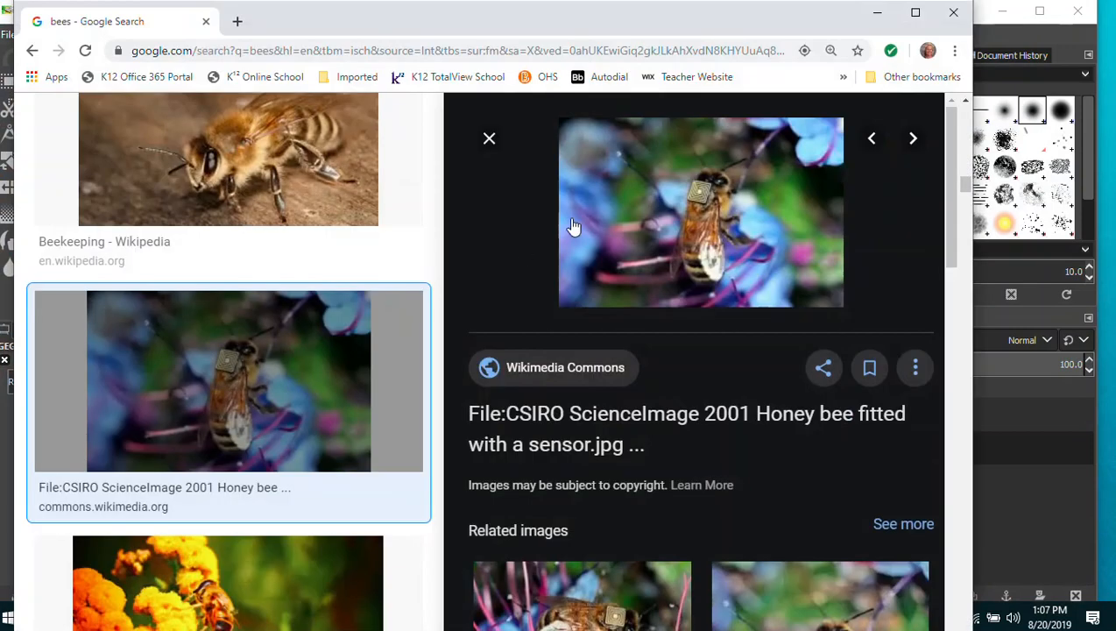
left_click_drag(966, 187, 962, 112)
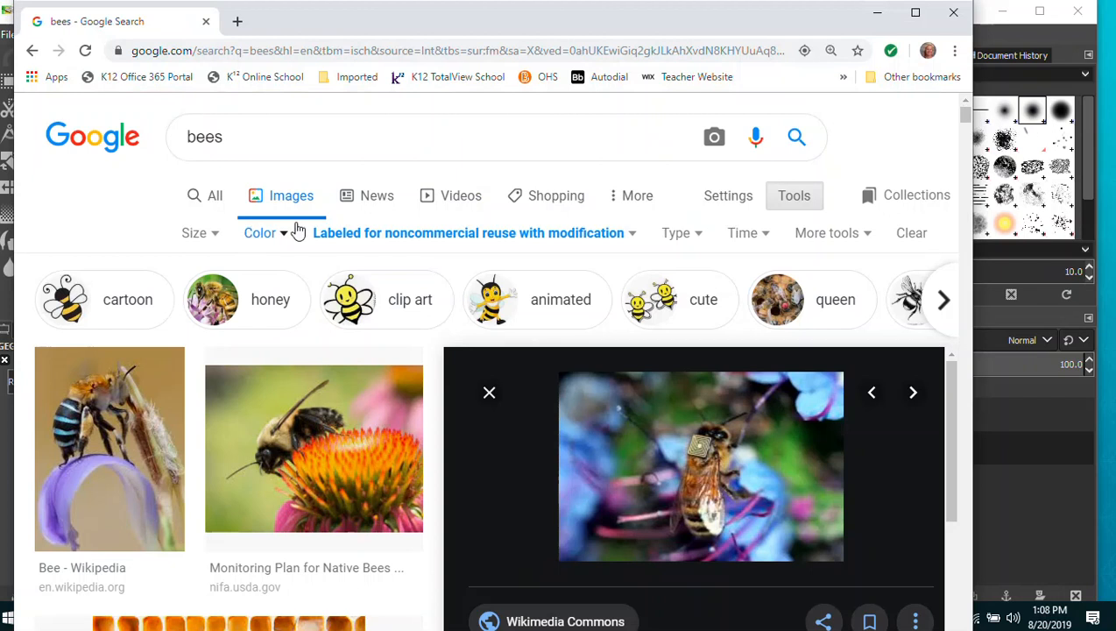
left_click(215, 237)
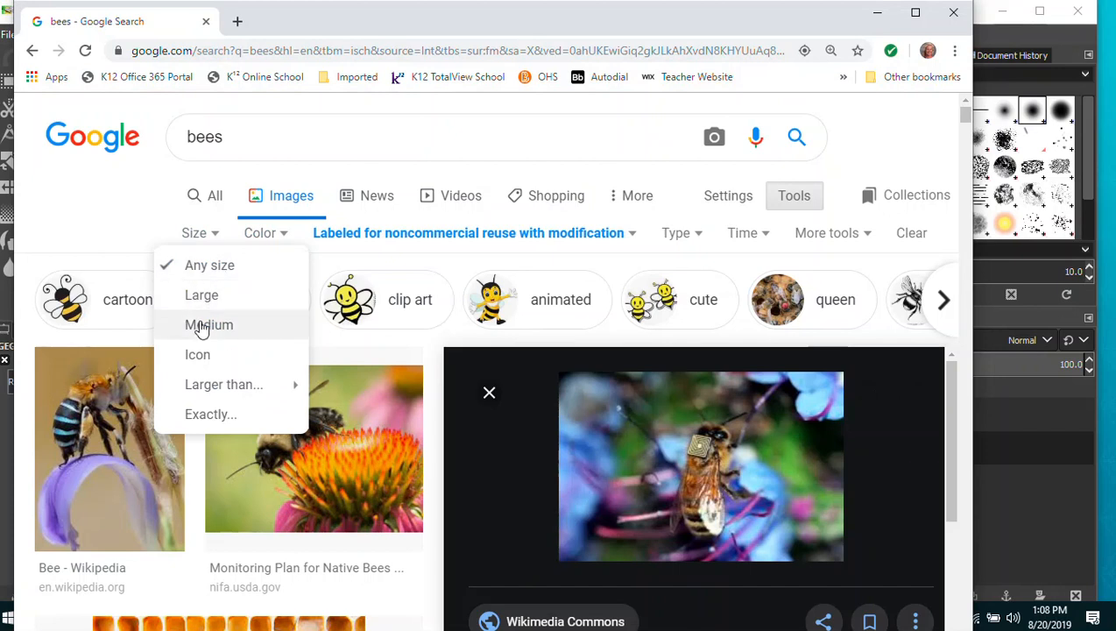
left_click(201, 326)
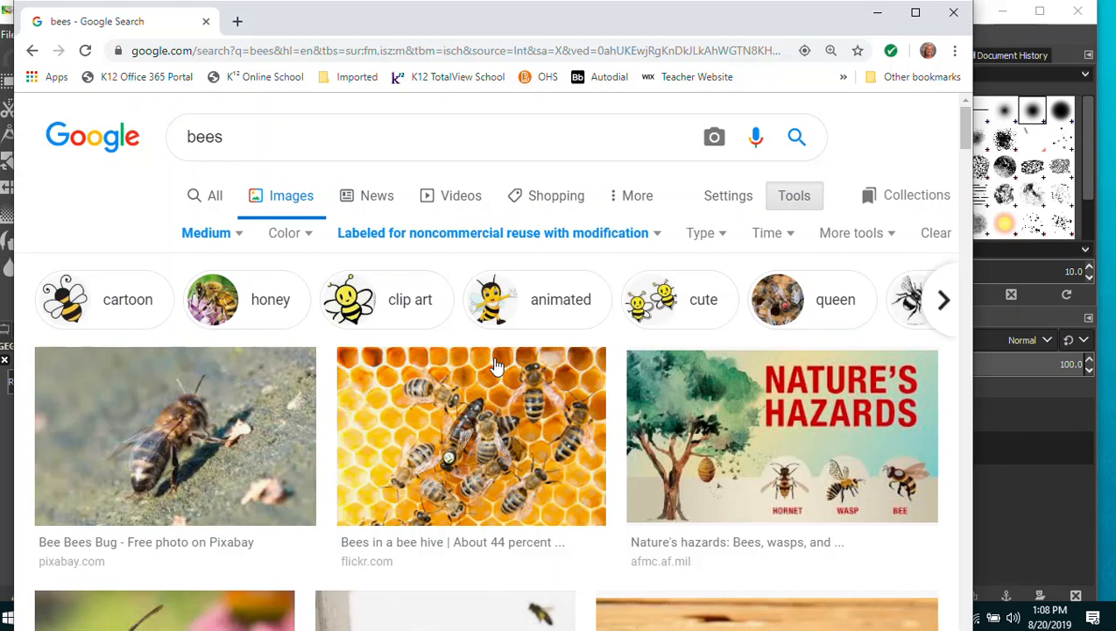
Copy the beekeeper-in-white-suit photo and return to GIMP.
scroll(552, 376, "down", 1)
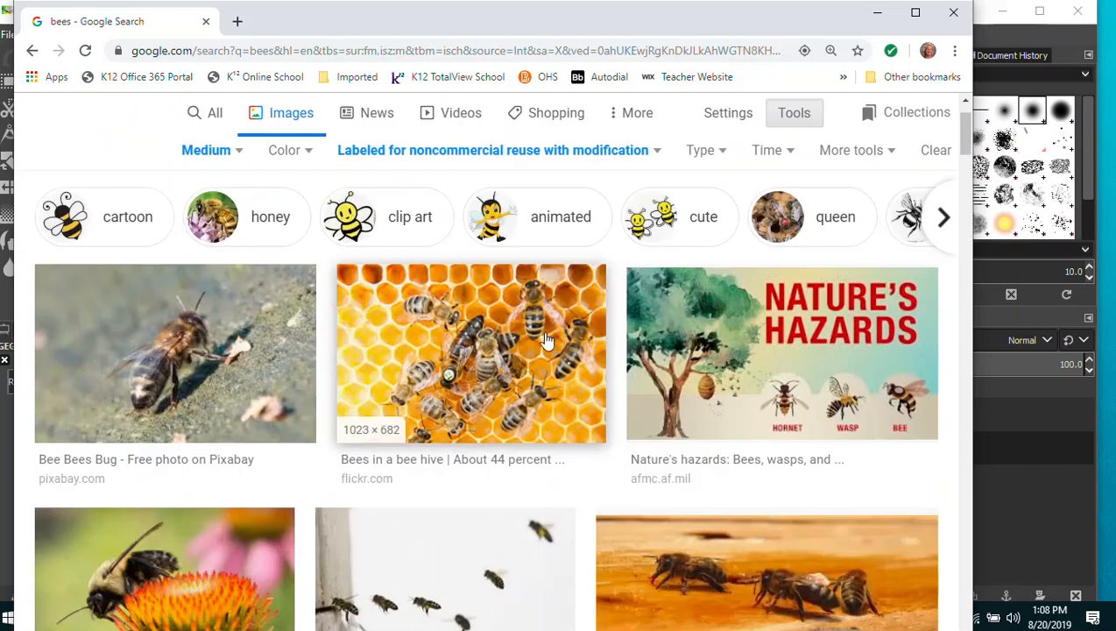
scroll(519, 326, "down", 5)
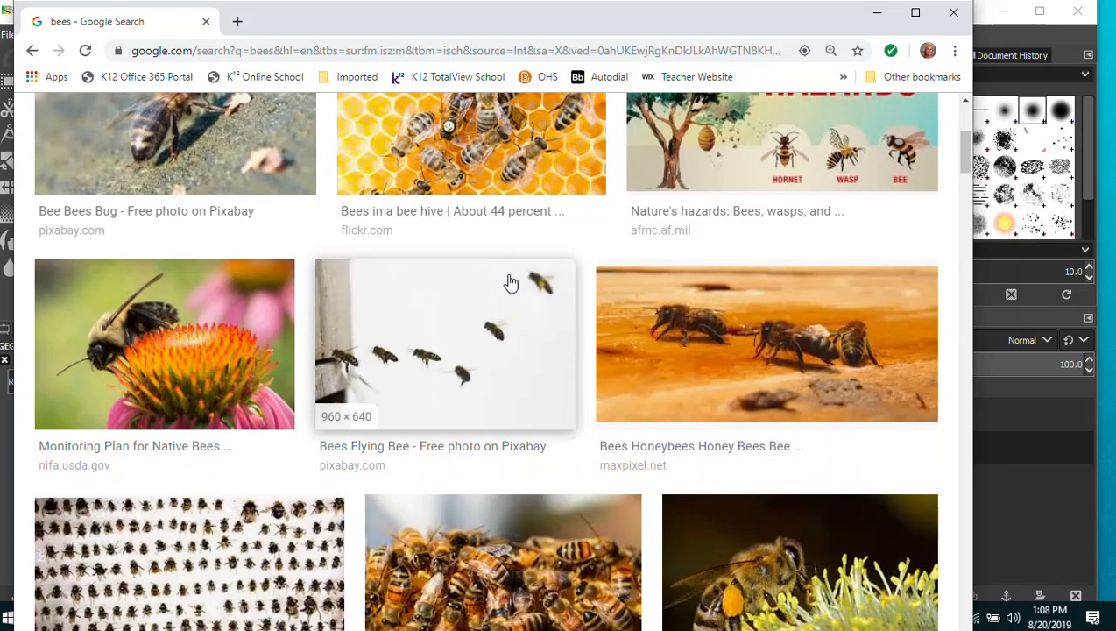
scroll(506, 280, "down", 6)
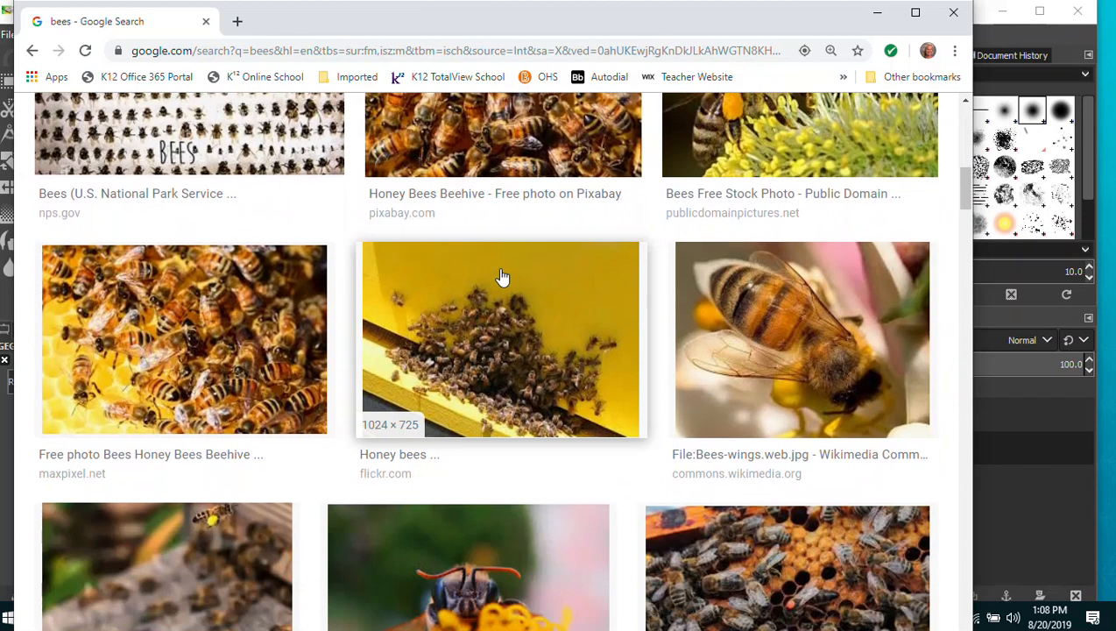
scroll(498, 275, "down", 7)
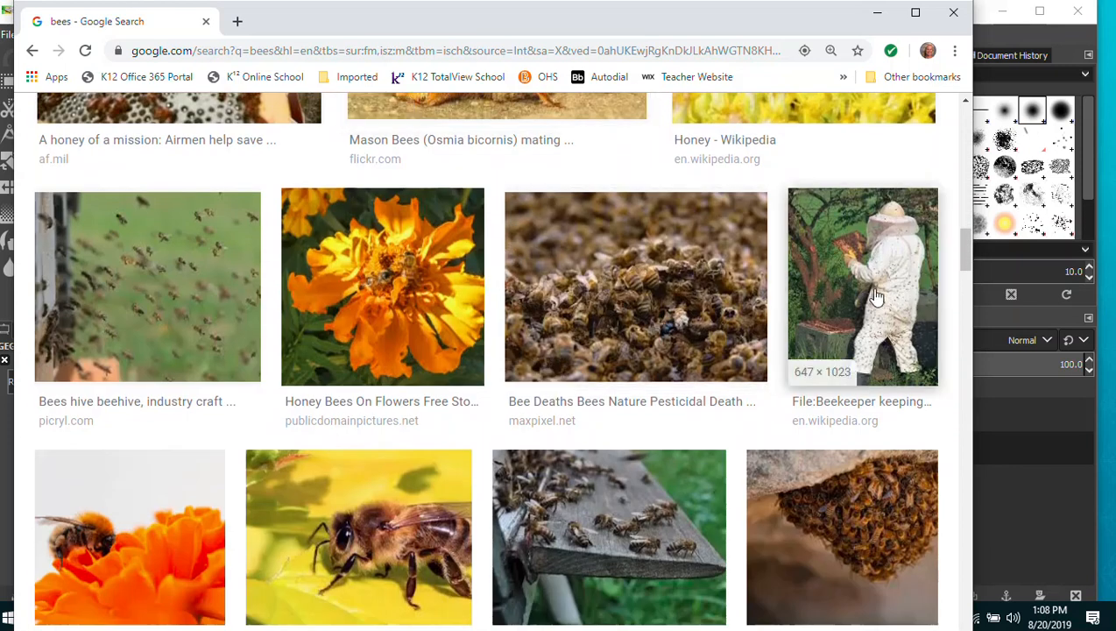
left_click(872, 293)
right_click(673, 301)
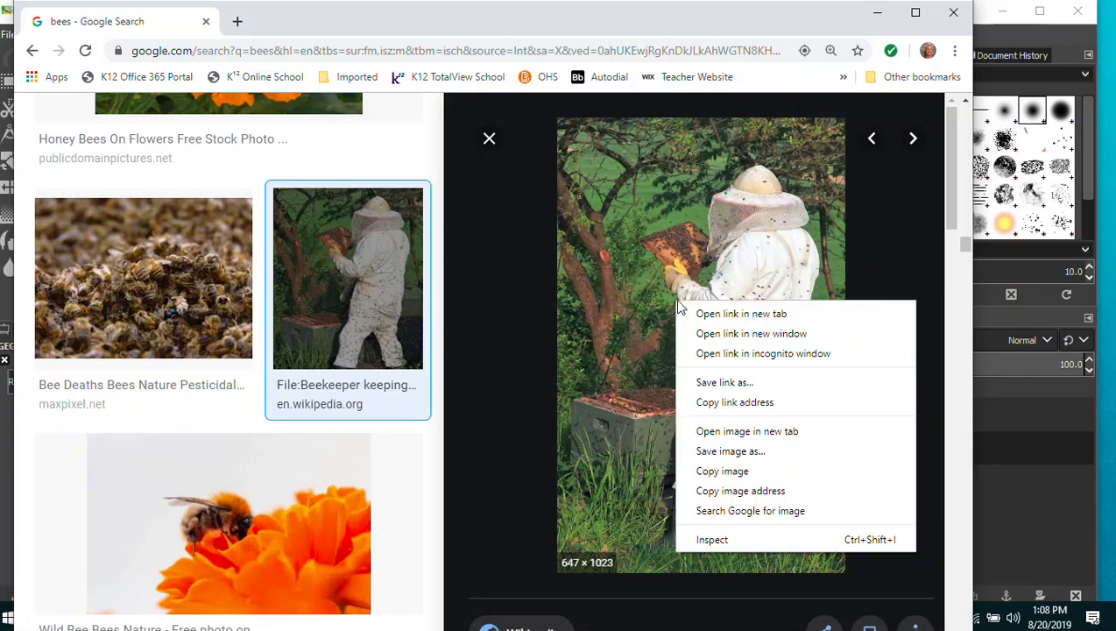
left_click(735, 472)
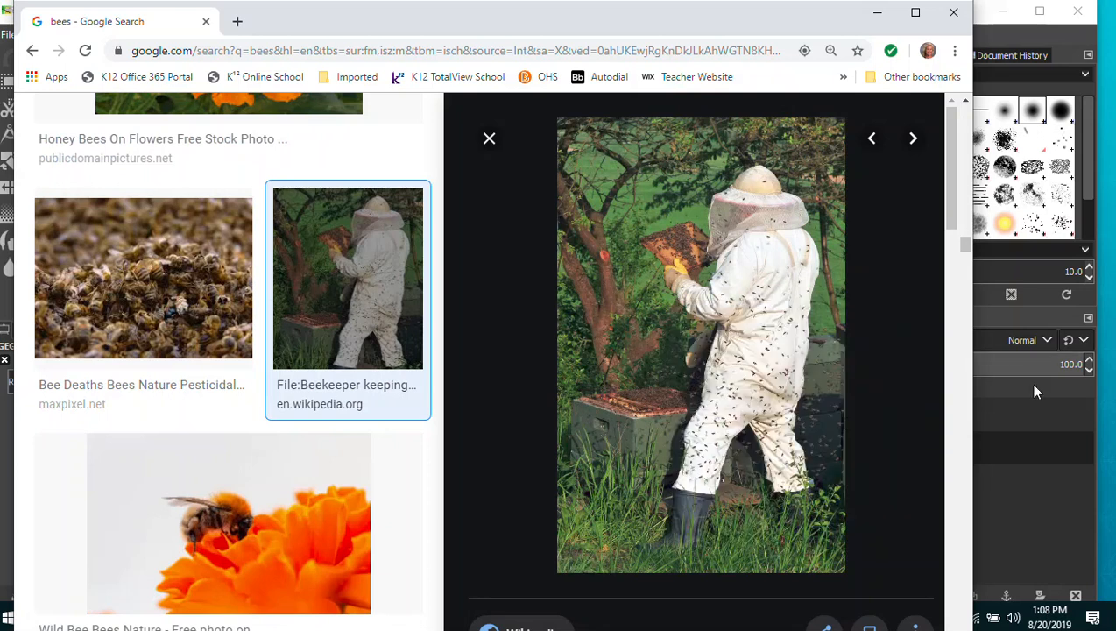
left_click(1012, 41)
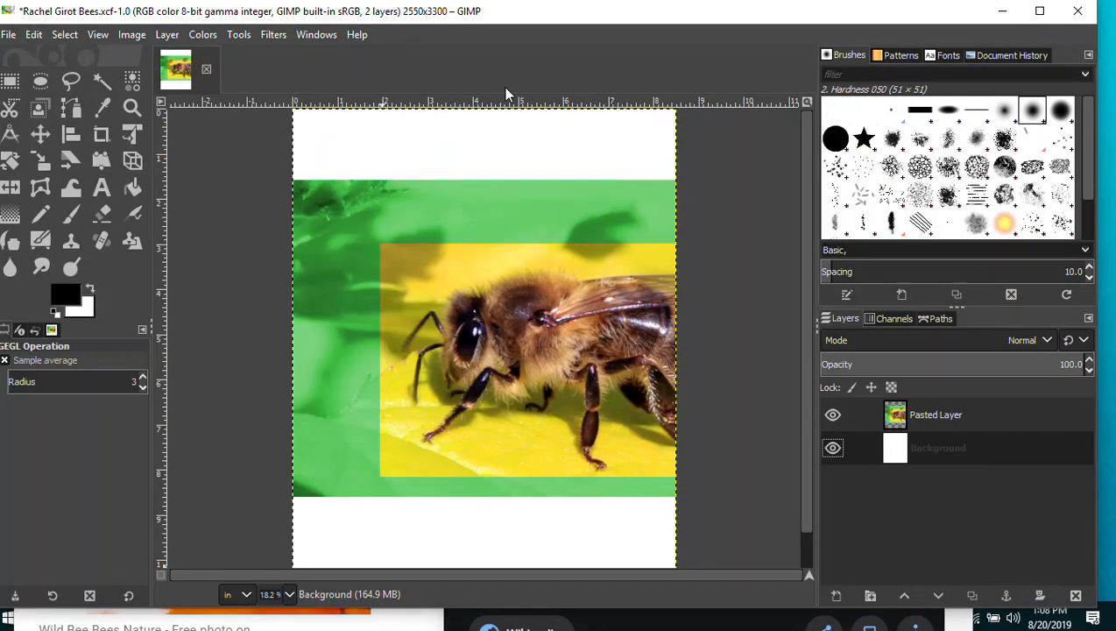
Paste the copied beekeeper photo as a new layer.
left_click(33, 34)
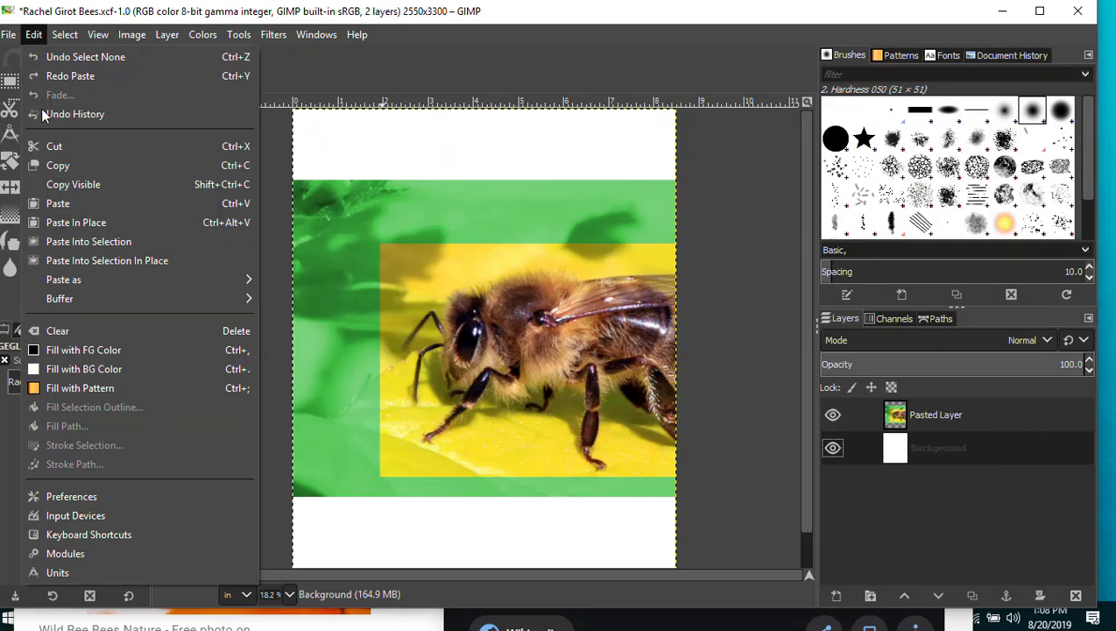
mouse_move(72, 280)
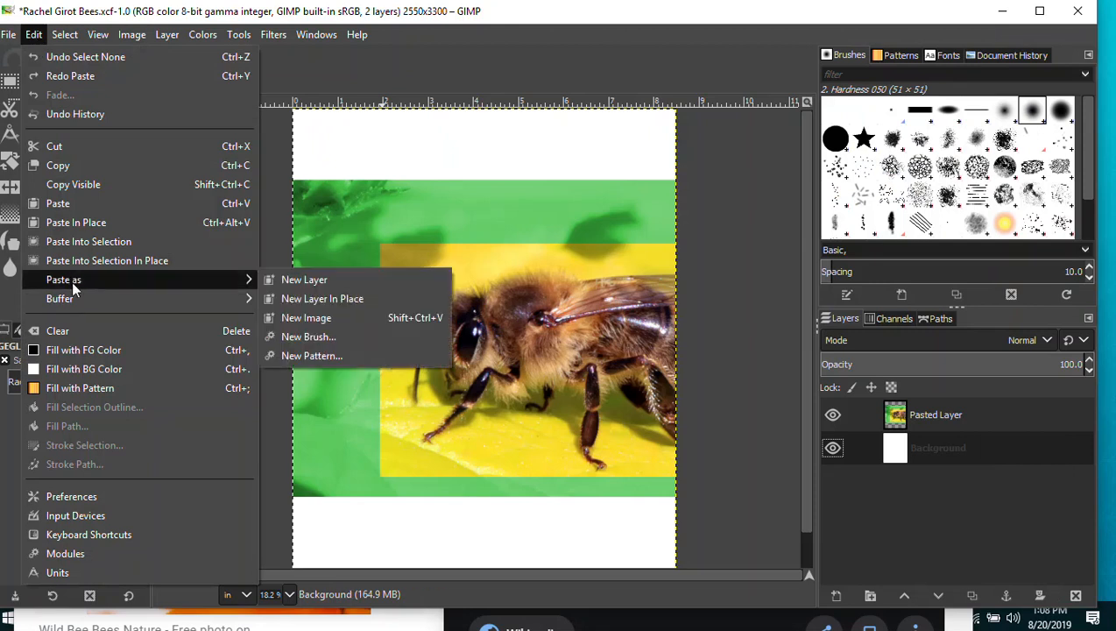
left_click(303, 283)
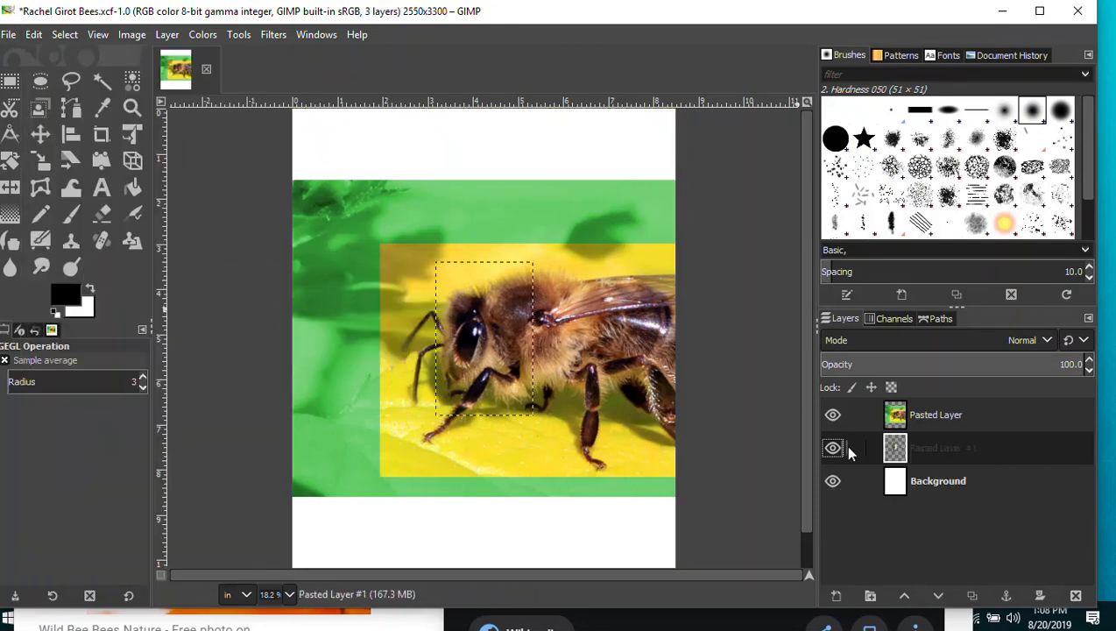
Toggle the bee and beekeeper layers' visibility to check both, leaving the bee layer active.
left_click(832, 417)
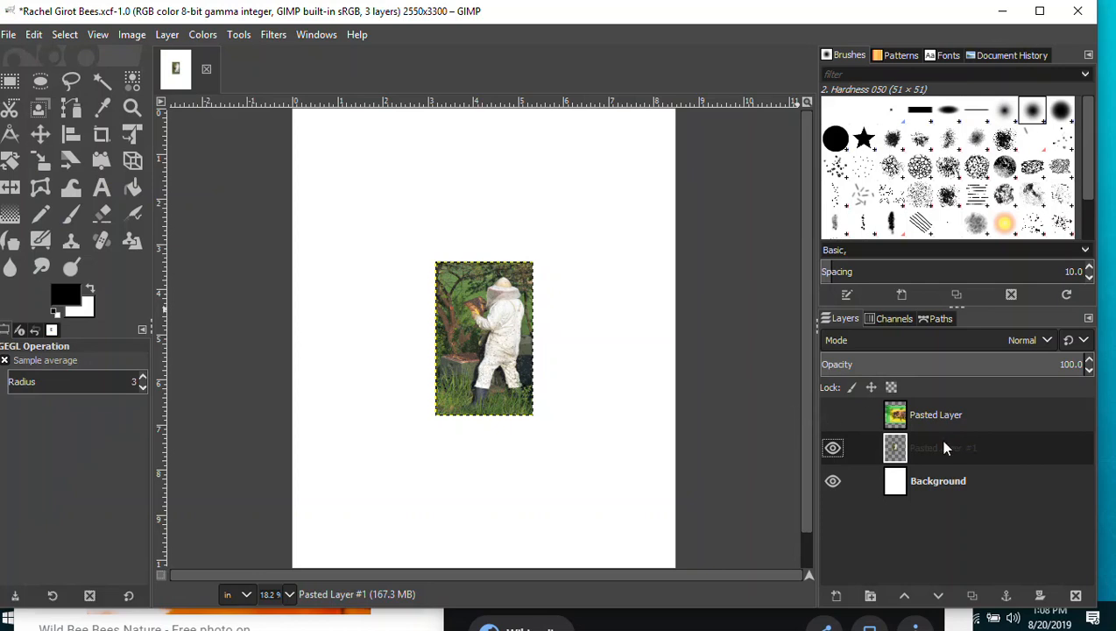
left_click(834, 417)
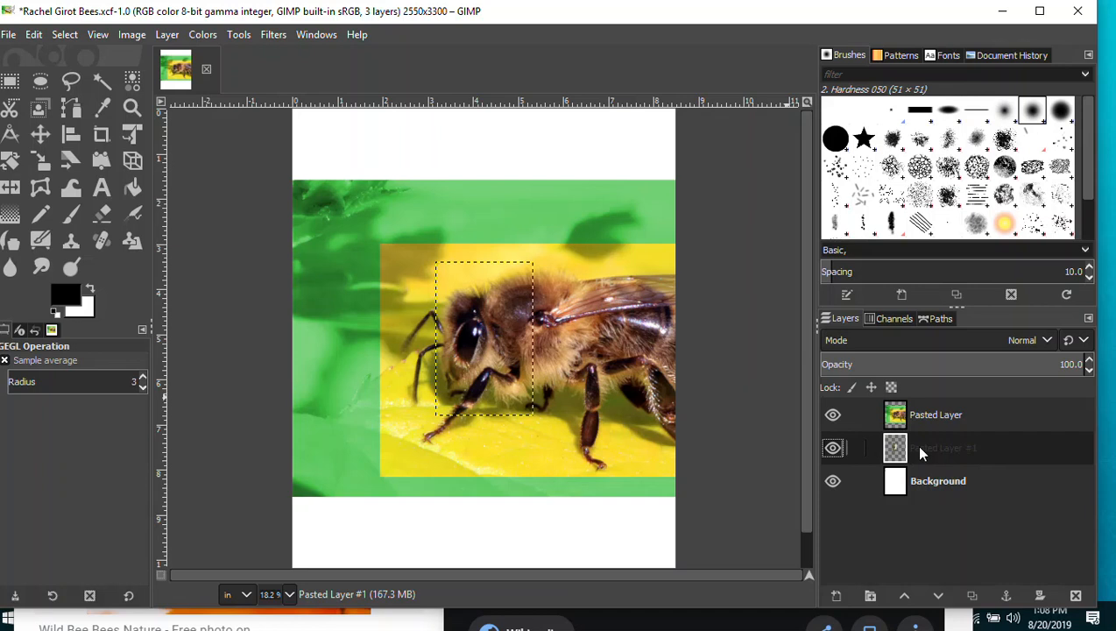
left_click(833, 415)
left_click(833, 449)
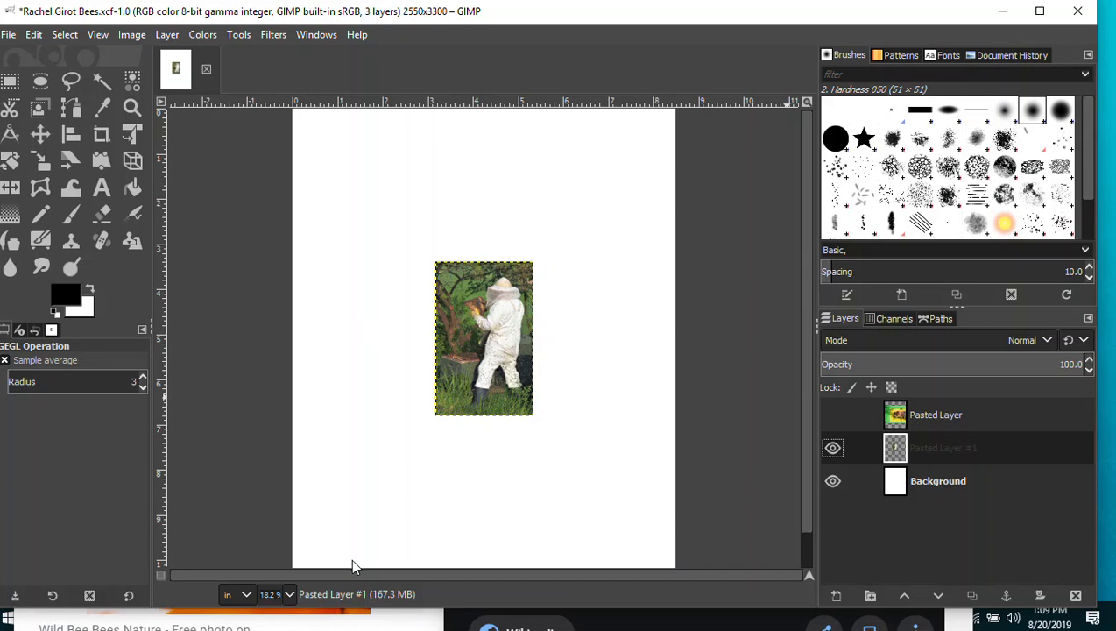
left_click(834, 416)
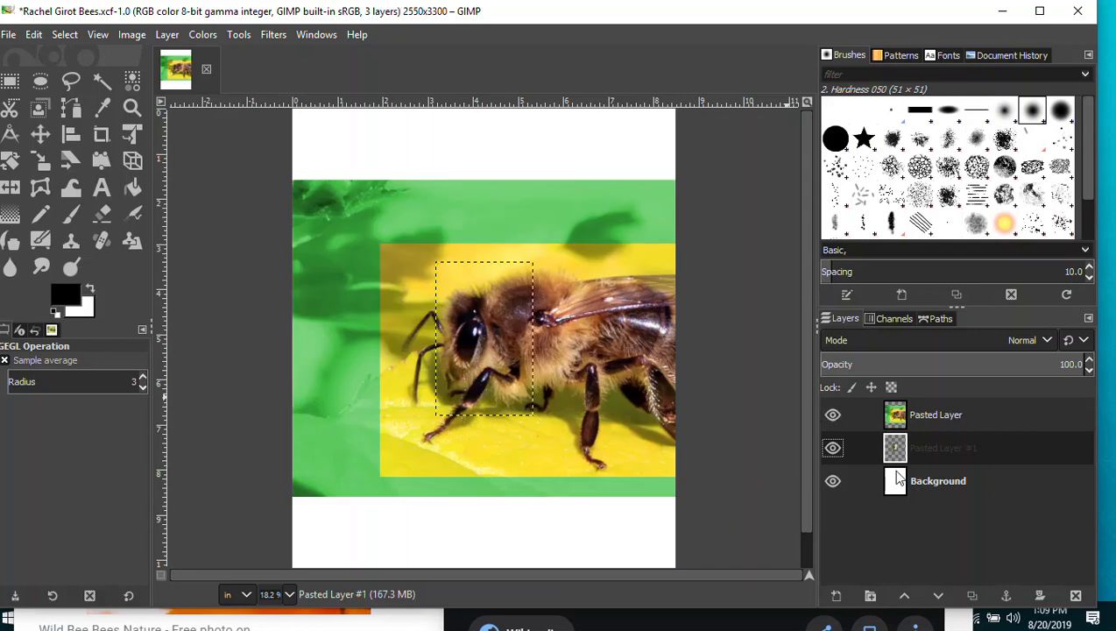
left_click(956, 417)
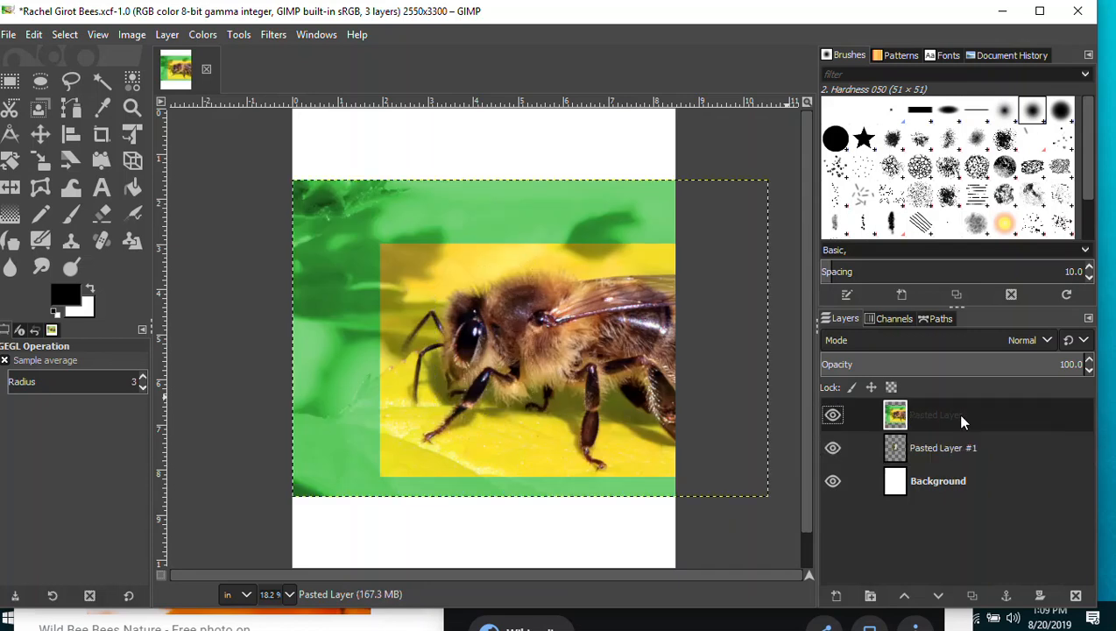
Raise Pasted Layer #1 (beekeeper) above the bee photo and save the poster.
left_click(934, 449)
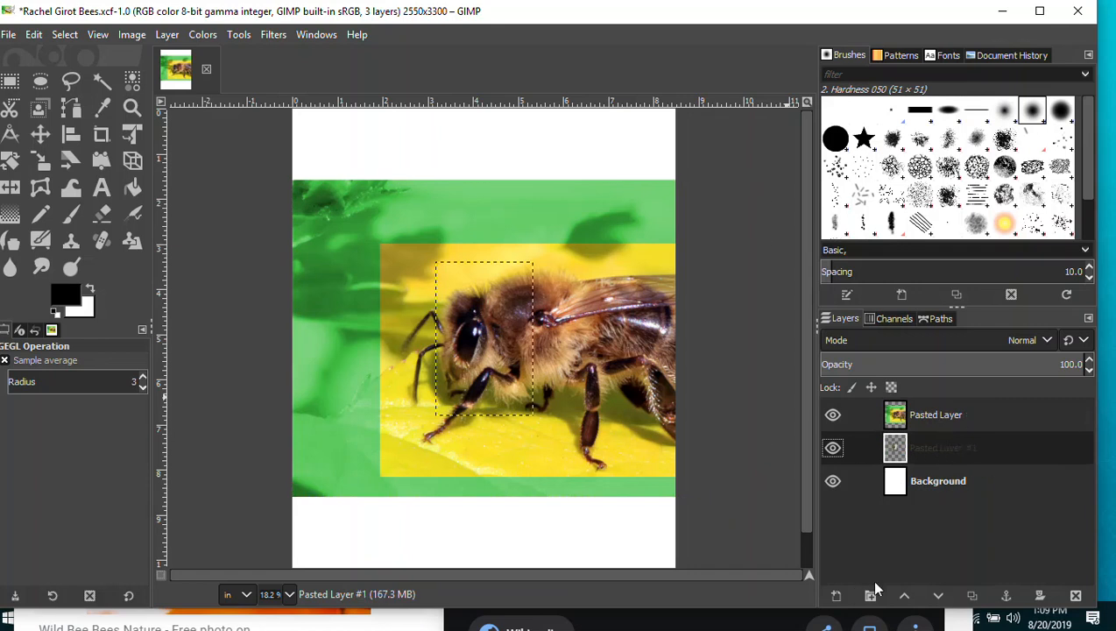
left_click(904, 595)
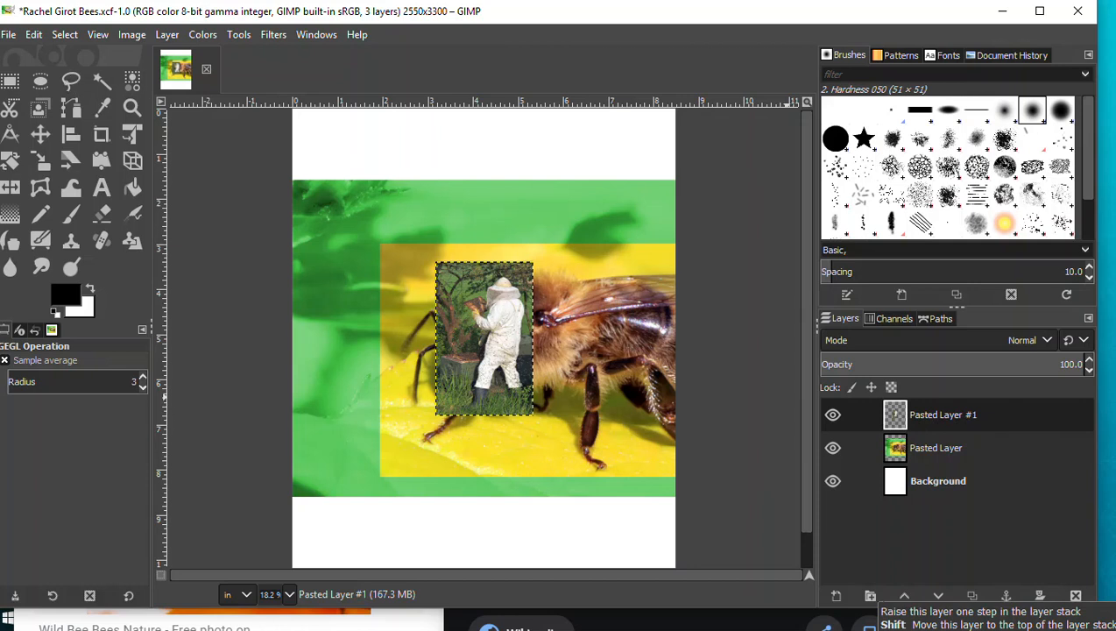
left_click(8, 34)
left_click(34, 184)
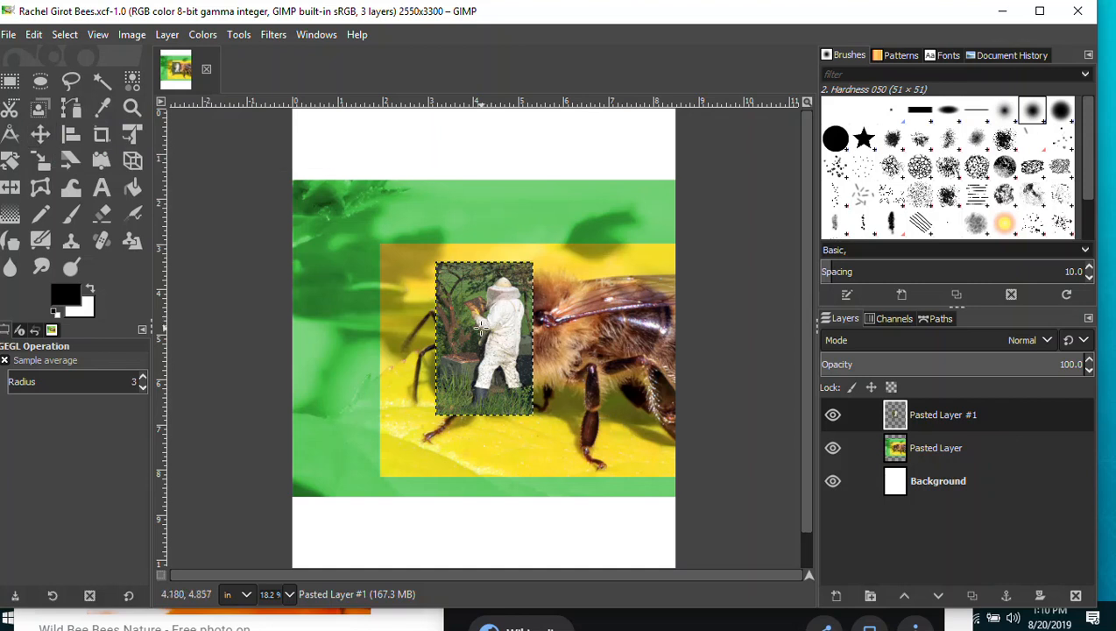
left_click(41, 136)
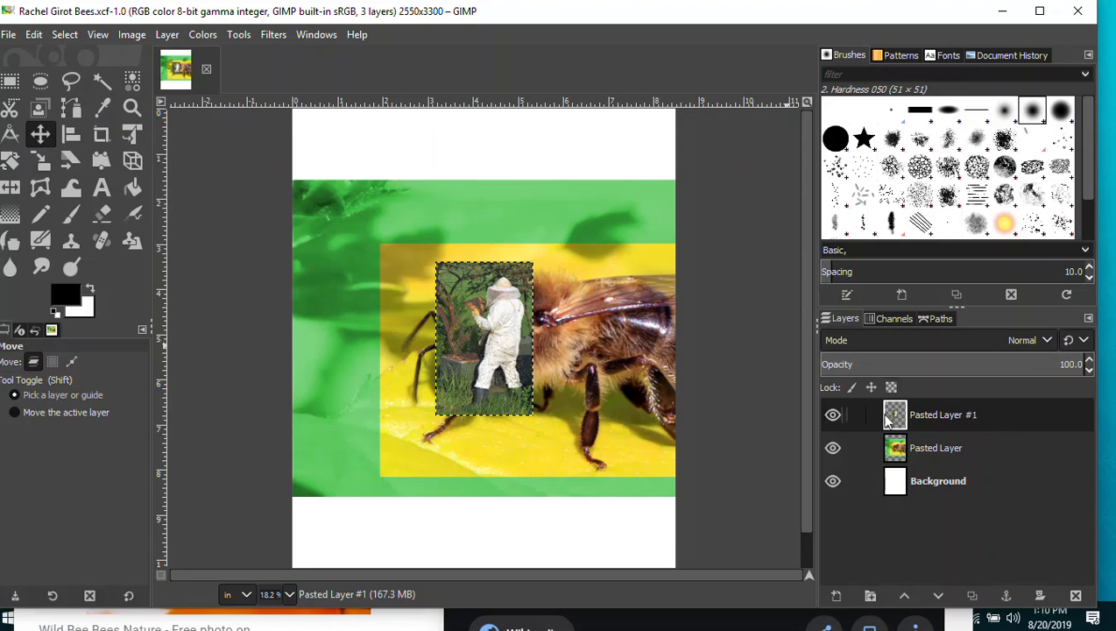
Rename the beekeeper layer 'Bee Keeper' and the bee photo layer 'Bee 1'.
double_click(932, 414)
type("Bee Keeper")
key("Return")
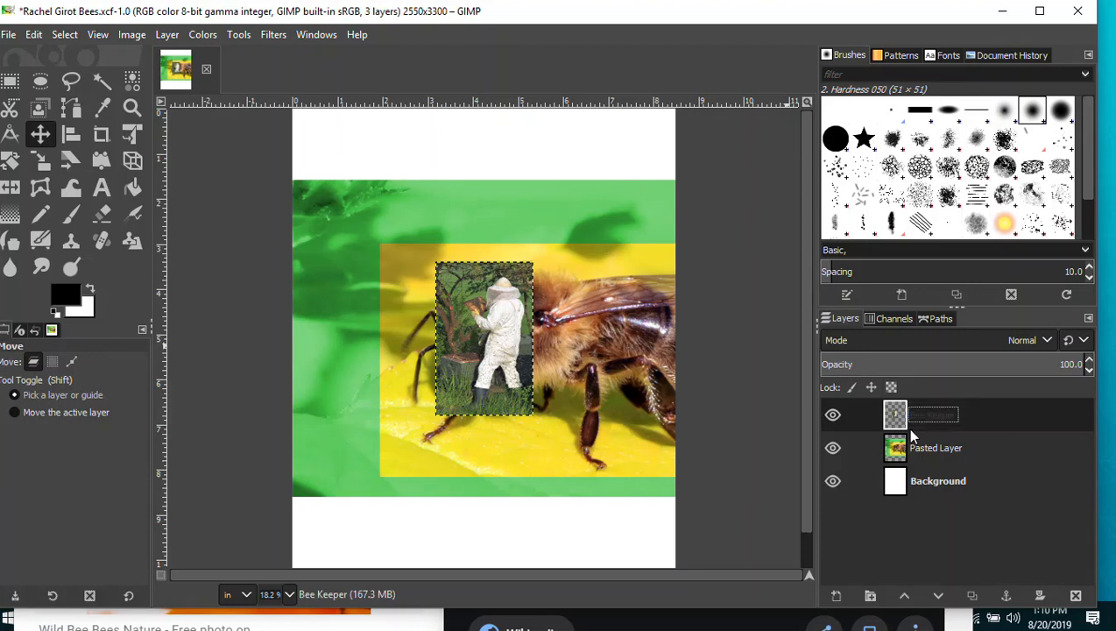
left_click(933, 451)
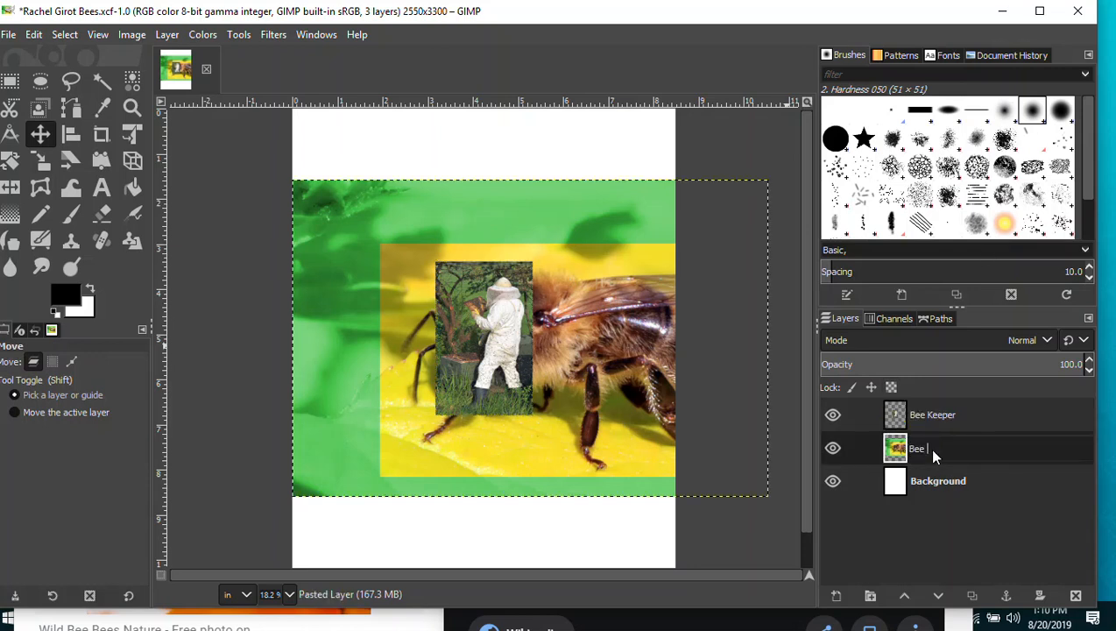
key("Return")
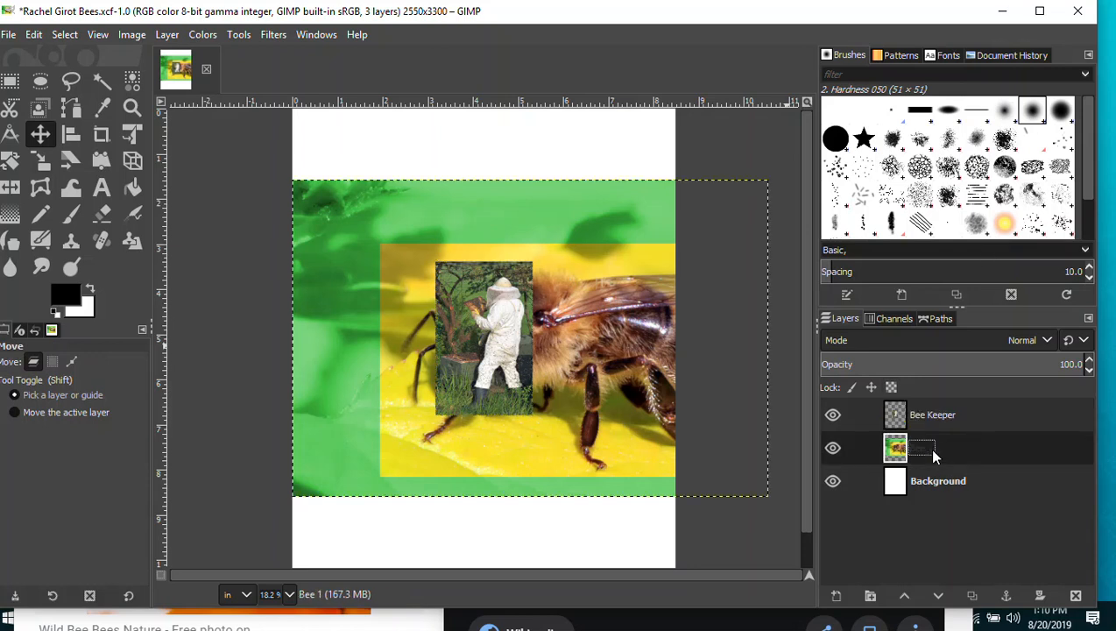
left_click(971, 419)
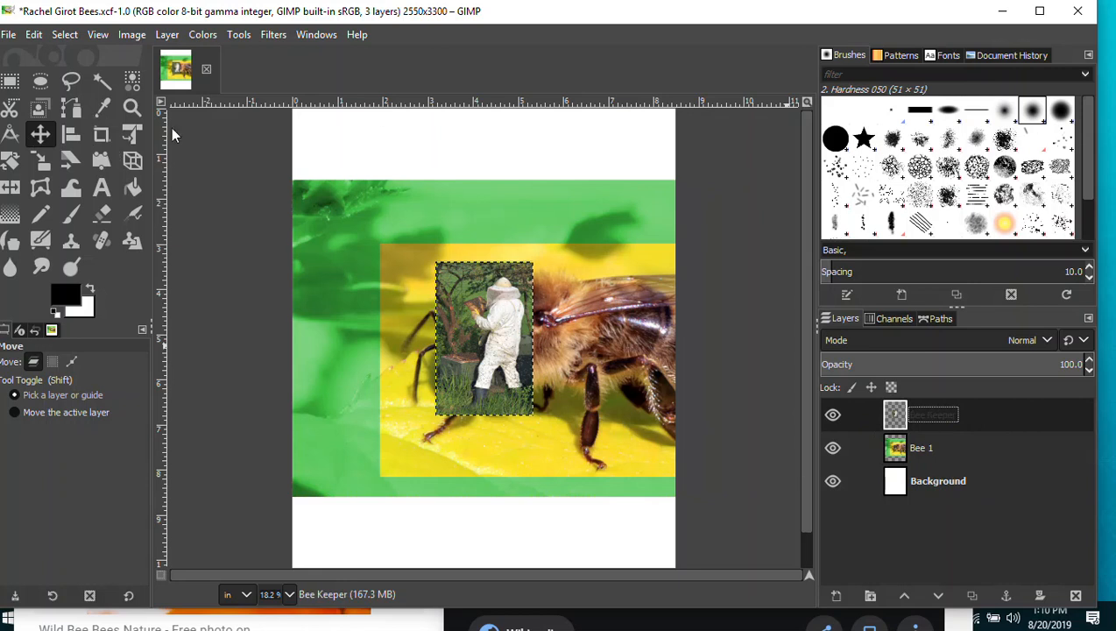
Move the beekeeper photo to the page's top-left and save the poster.
left_click_drag(480, 337, 359, 193)
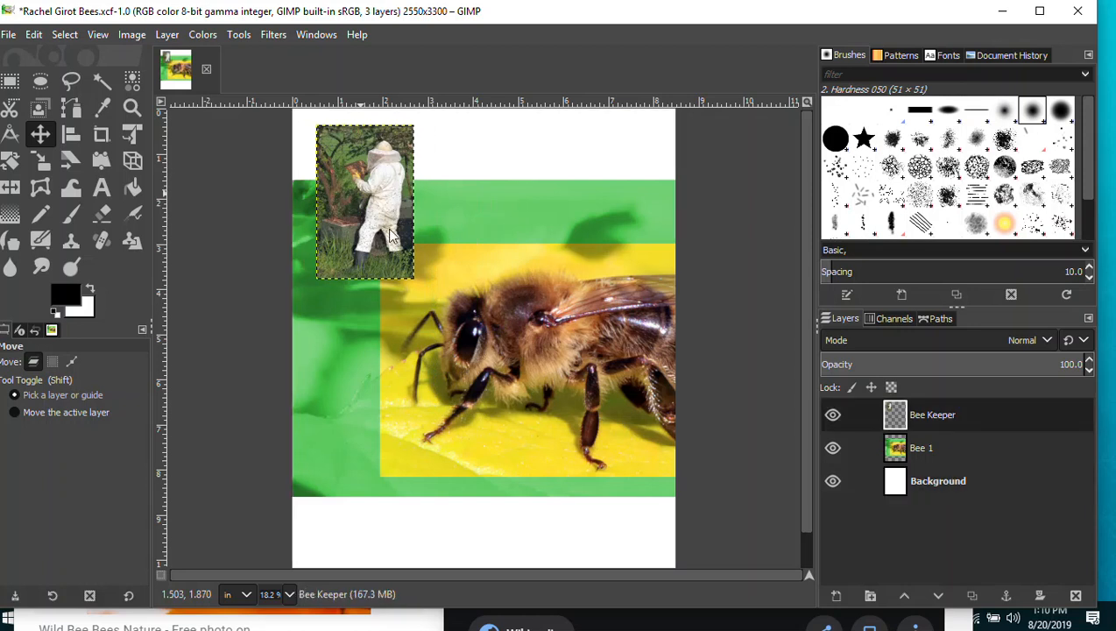
double_click(929, 476)
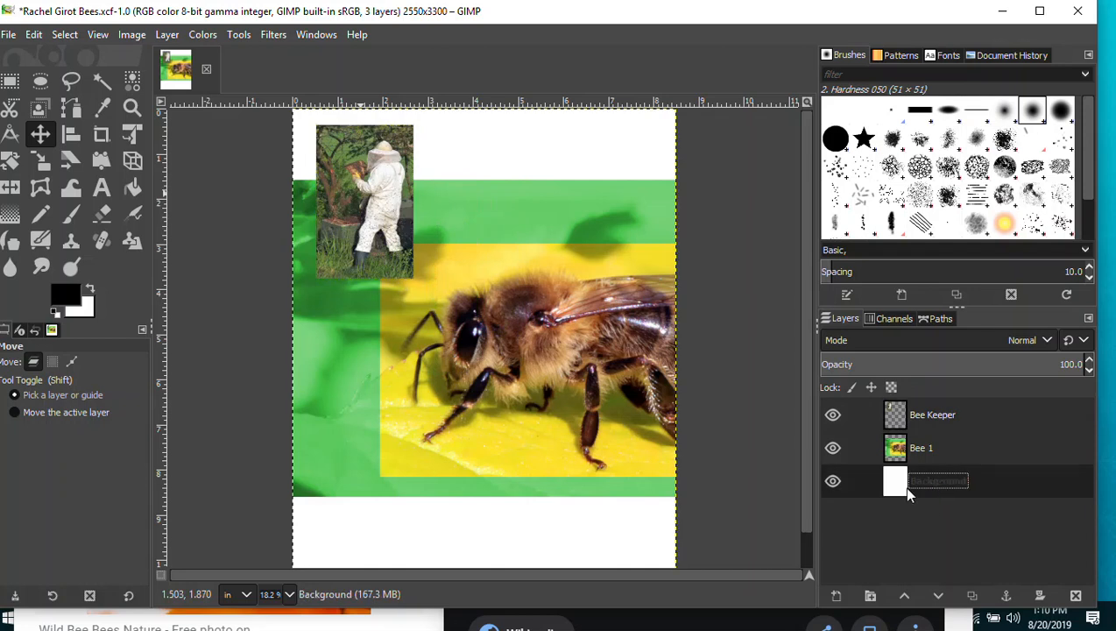
double_click(925, 415)
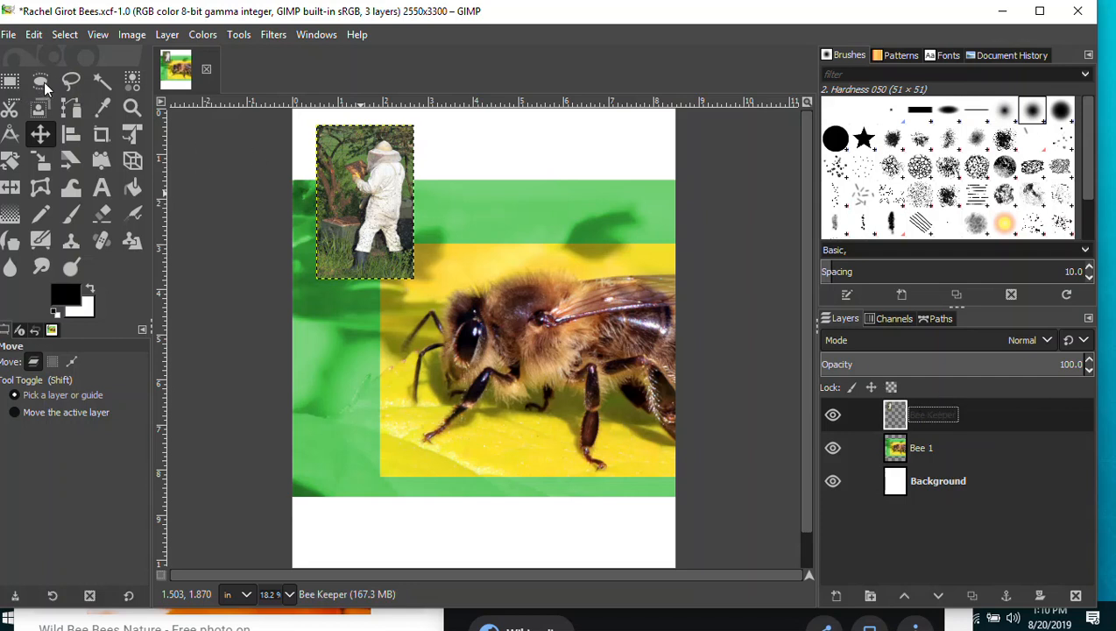
left_click(9, 35)
left_click(30, 183)
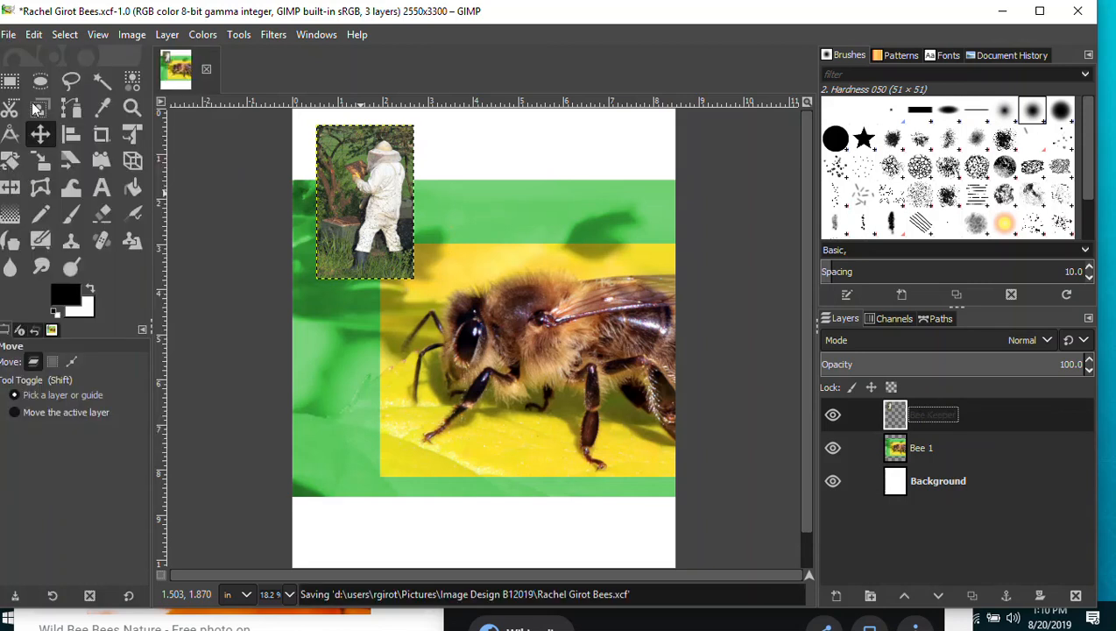
Draw an oval selection around the beekeeper photo and invert it to the outside.
left_click(42, 81)
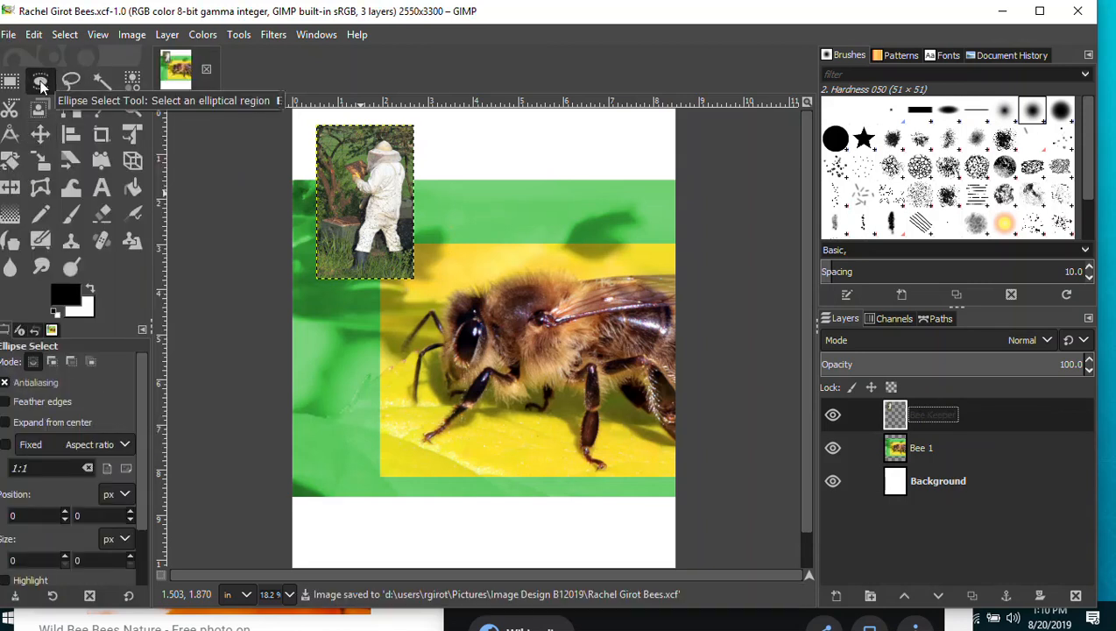
left_click_drag(329, 139, 418, 281)
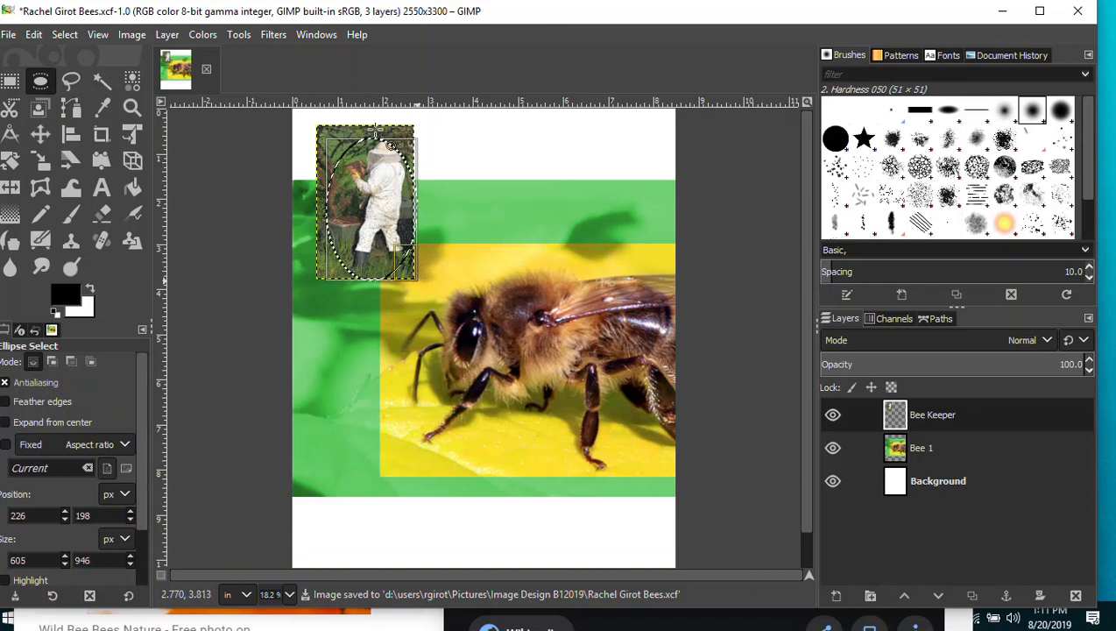
left_click_drag(337, 145, 326, 133)
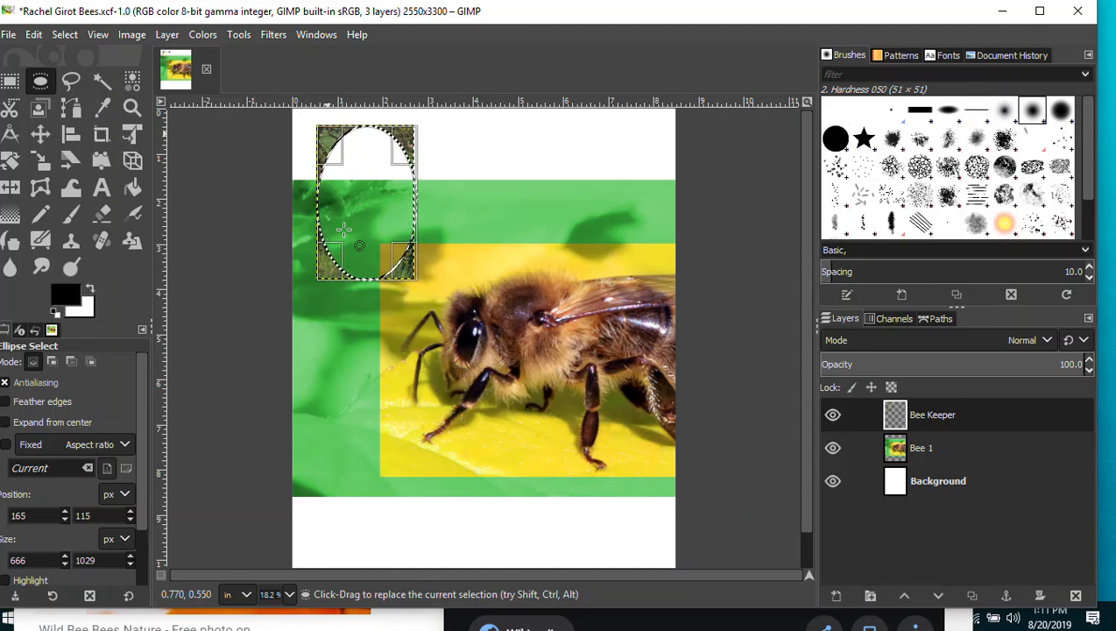
key("ctrl+z")
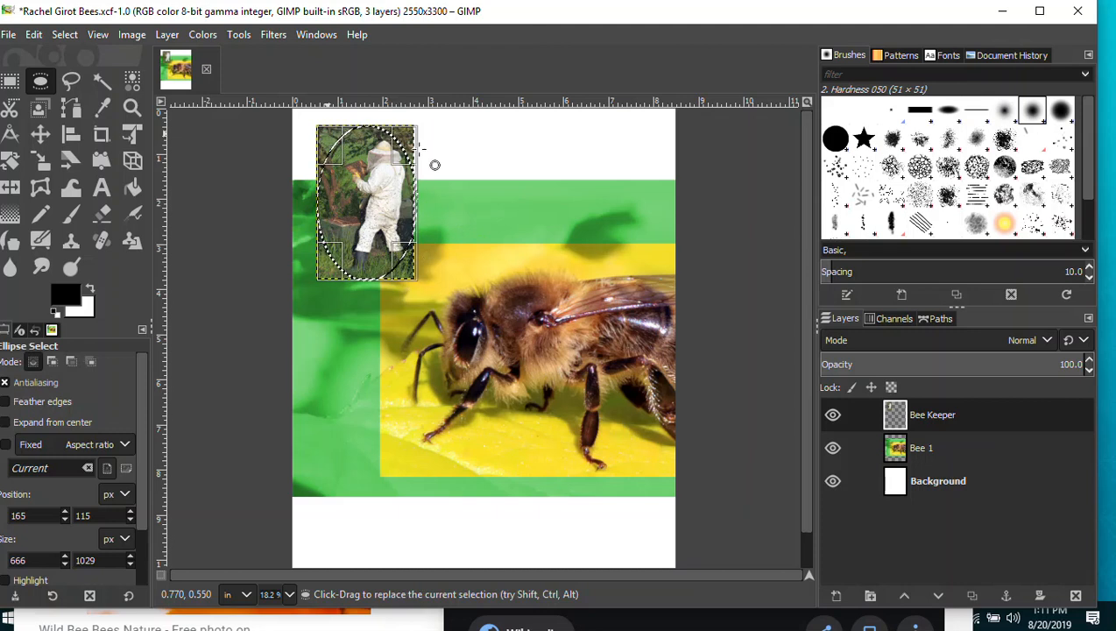
left_click(65, 35)
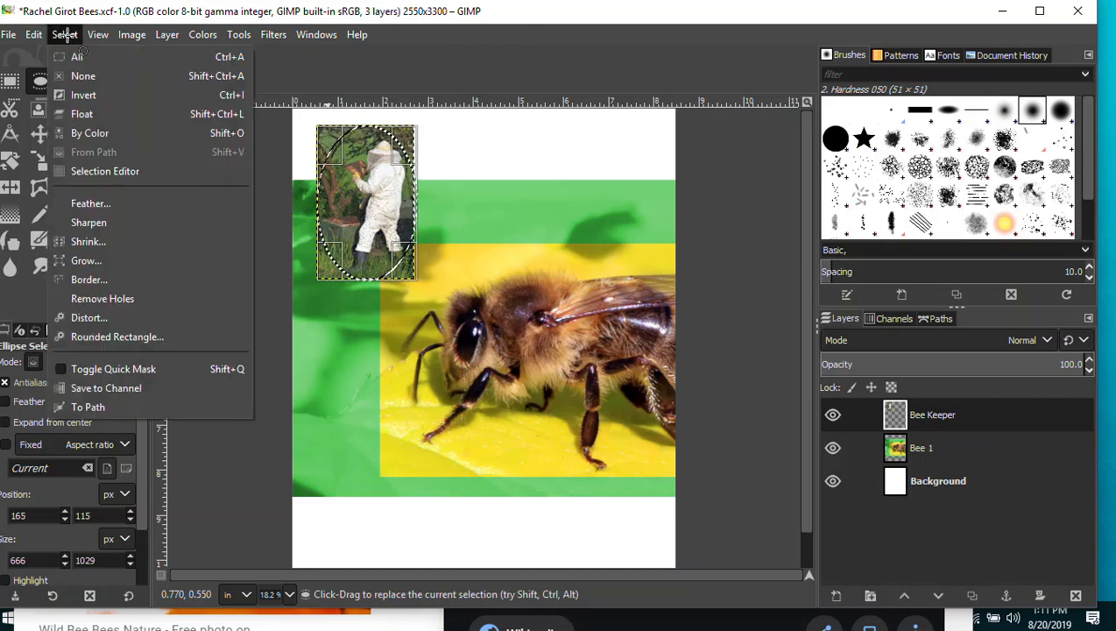
left_click(83, 95)
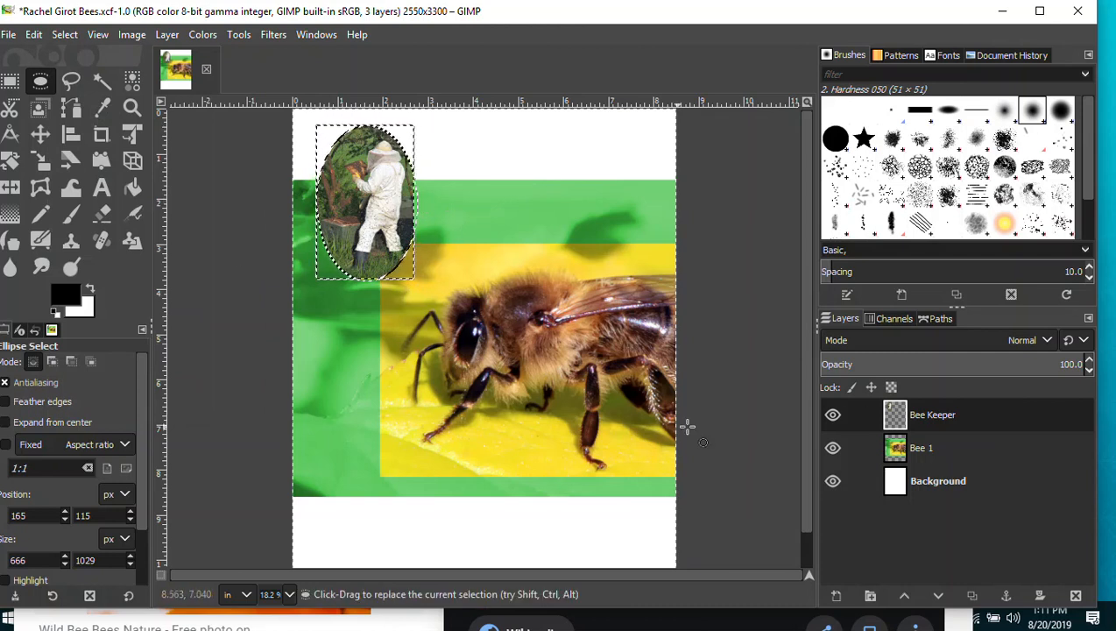
left_click(67, 35)
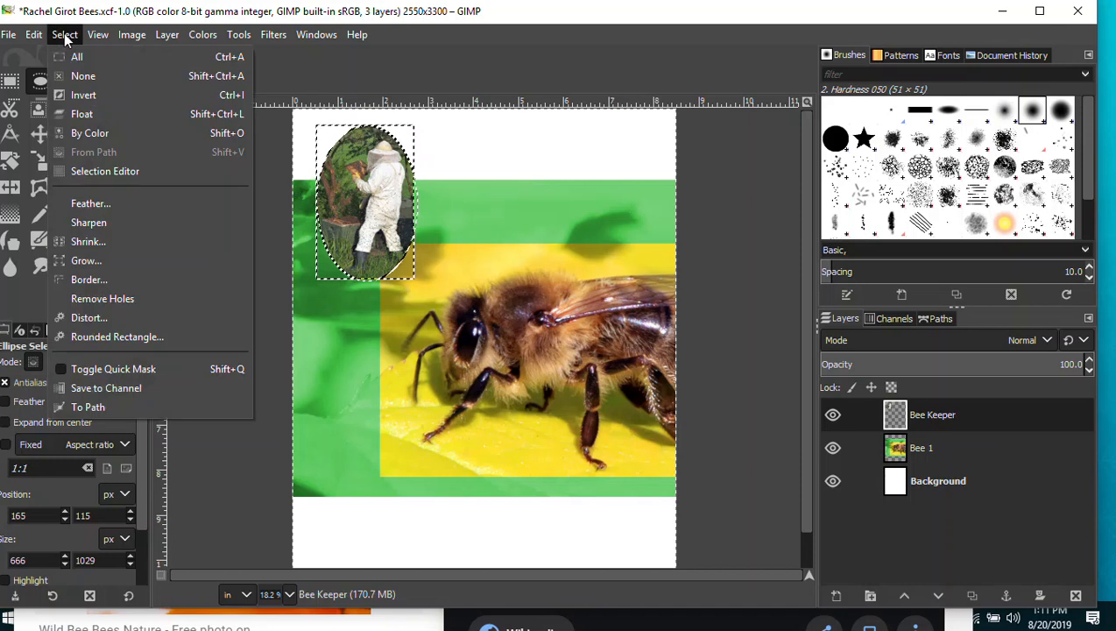
Deselect the oval, save the poster, and bring the Pixabay bee photo up in the browser.
left_click(89, 77)
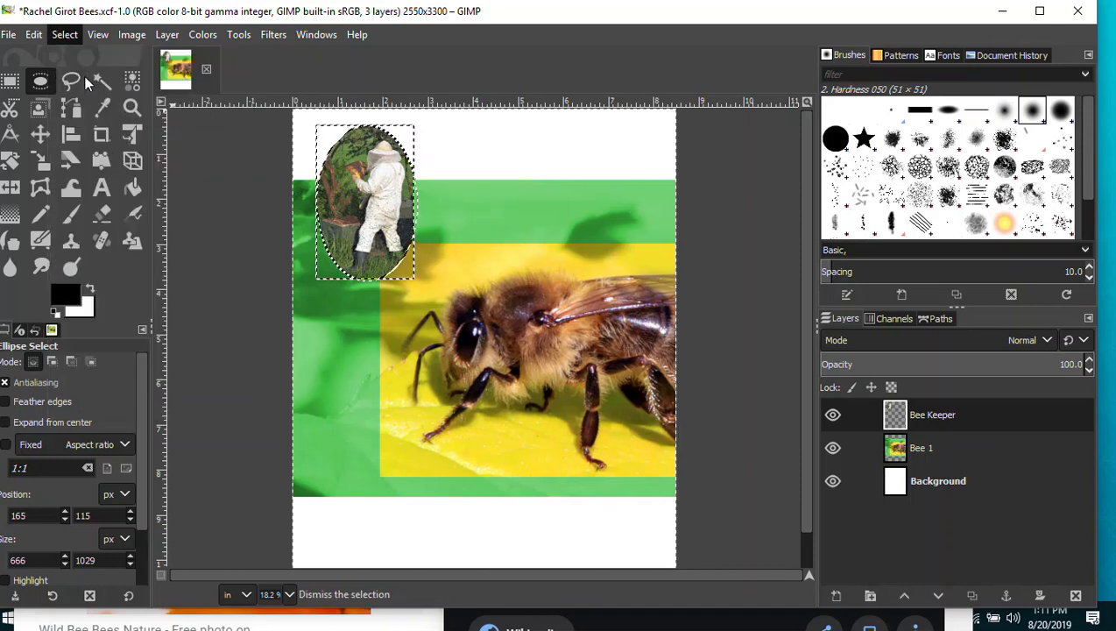
double_click(927, 487)
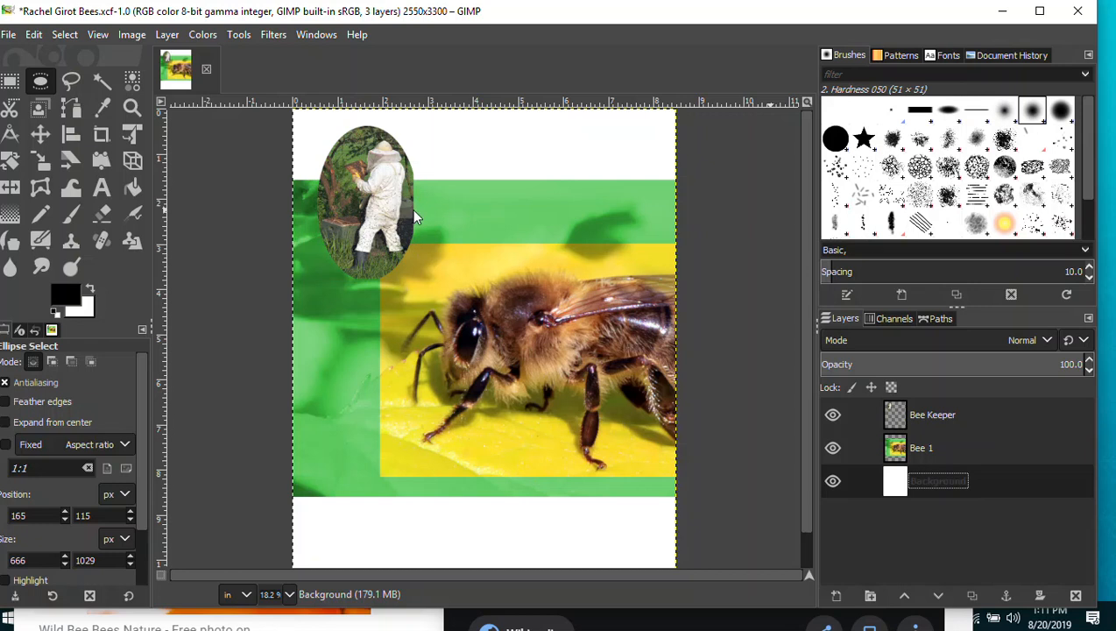
left_click(10, 35)
left_click(31, 185)
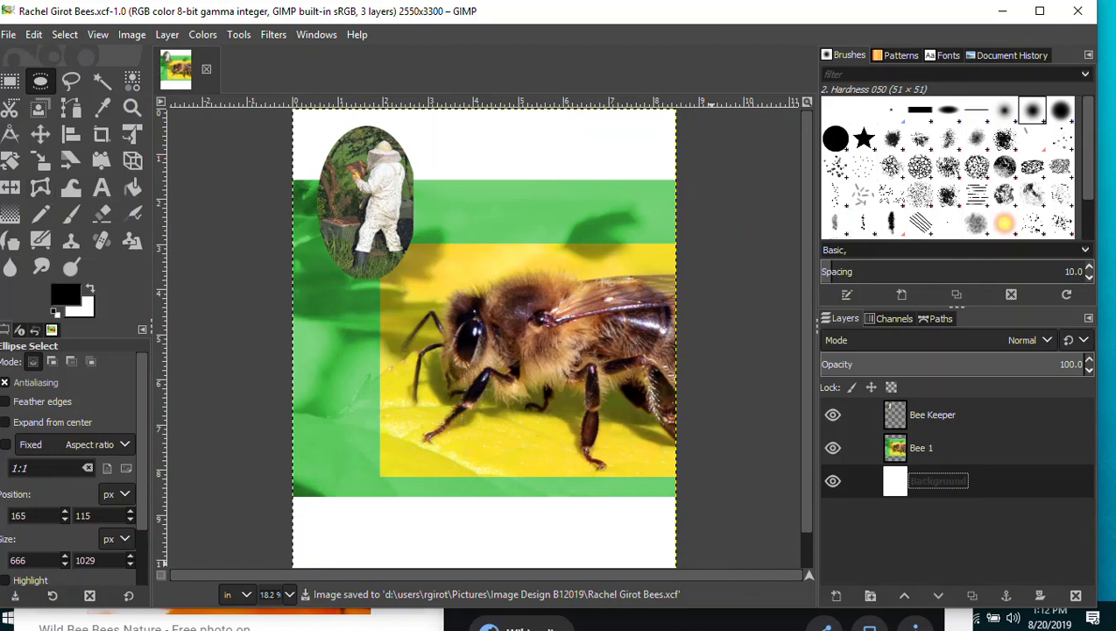
mouse_move(744, 15)
left_mouse_down()
mouse_move(774, 19)
mouse_move(765, 18)
left_mouse_up()
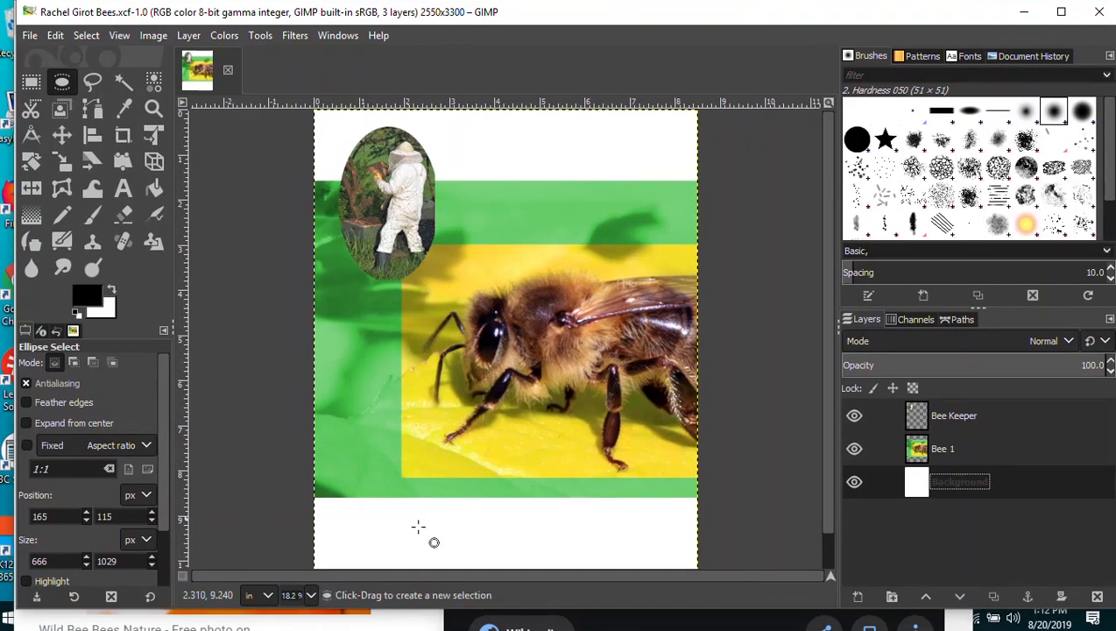
left_click(409, 623)
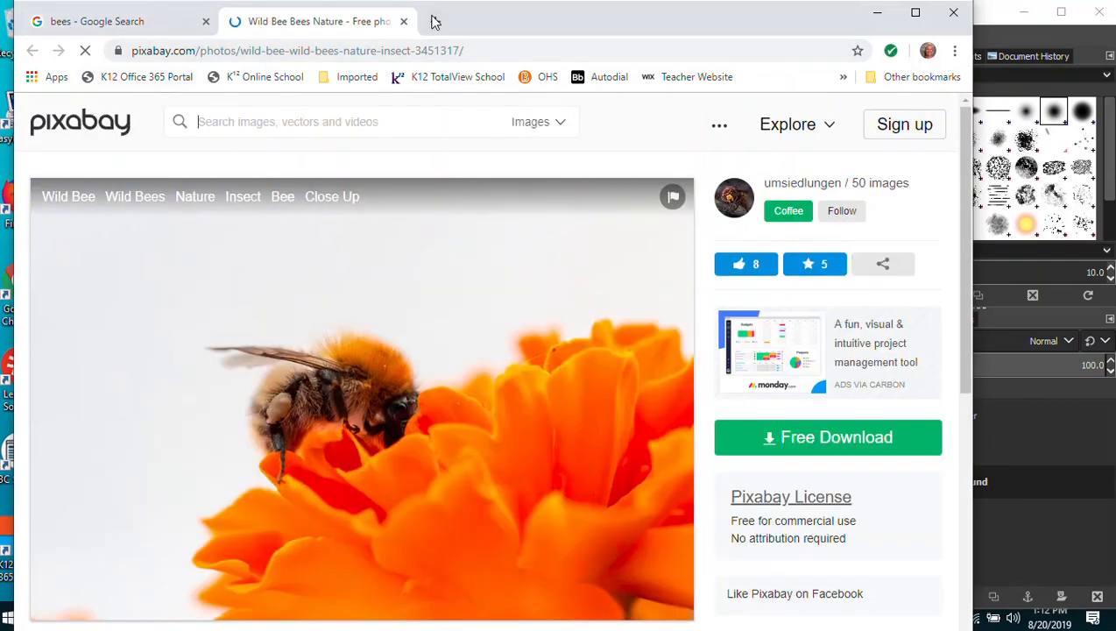
Close the Pixabay tab and browse down the Google Images bee results.
left_click(403, 21)
scroll(493, 319, "down", 3)
scroll(399, 348, "up", 2)
scroll(377, 338, "down", 10)
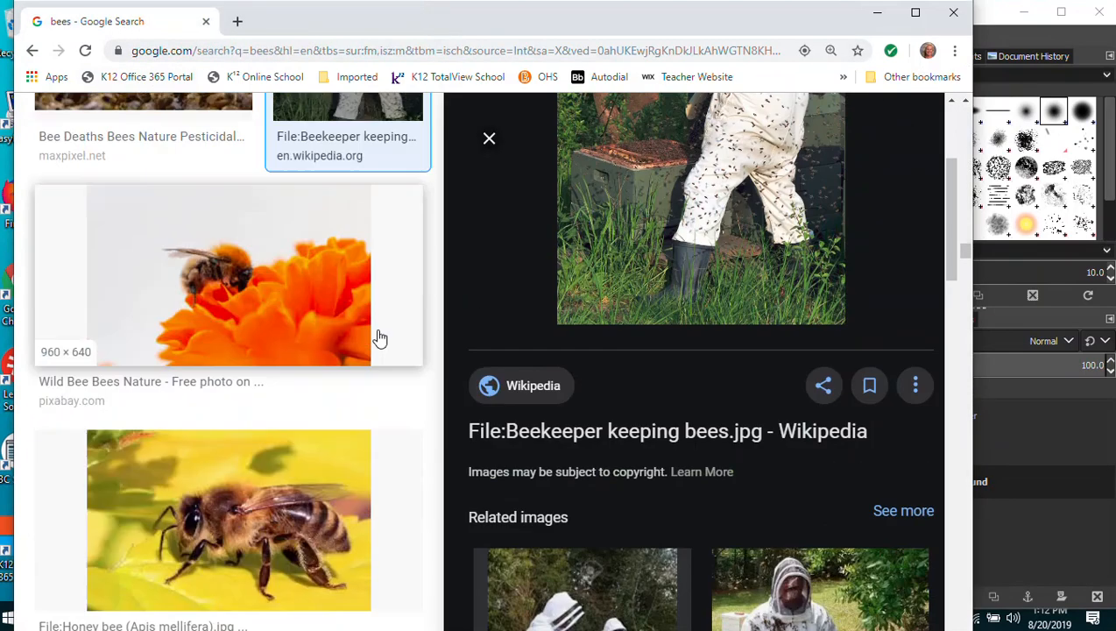
scroll(376, 338, "down", 7)
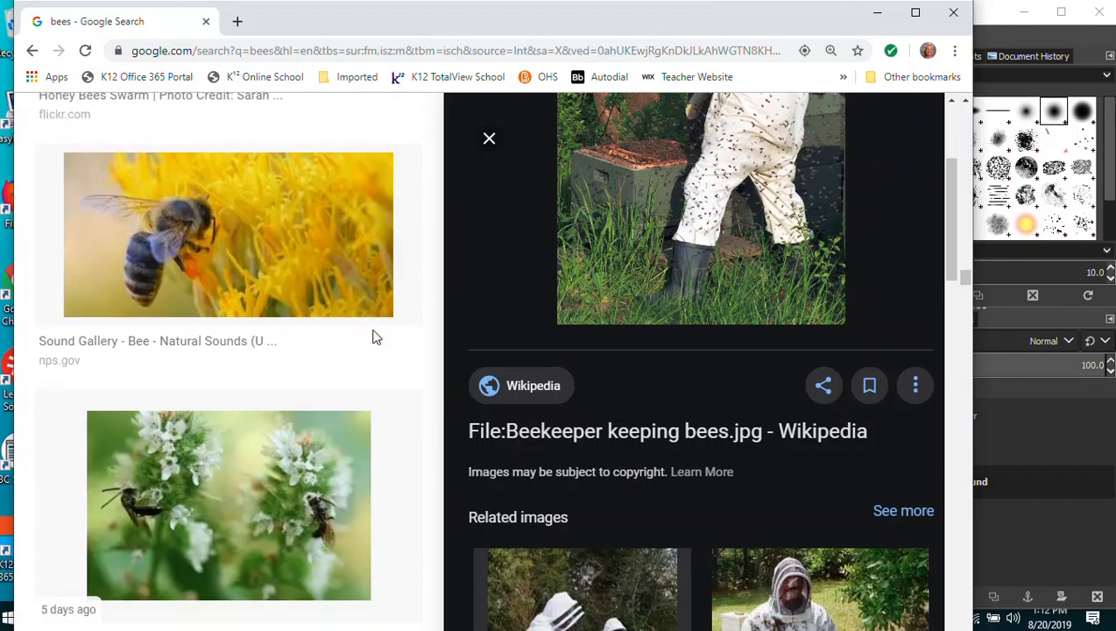
scroll(372, 340, "down", 2)
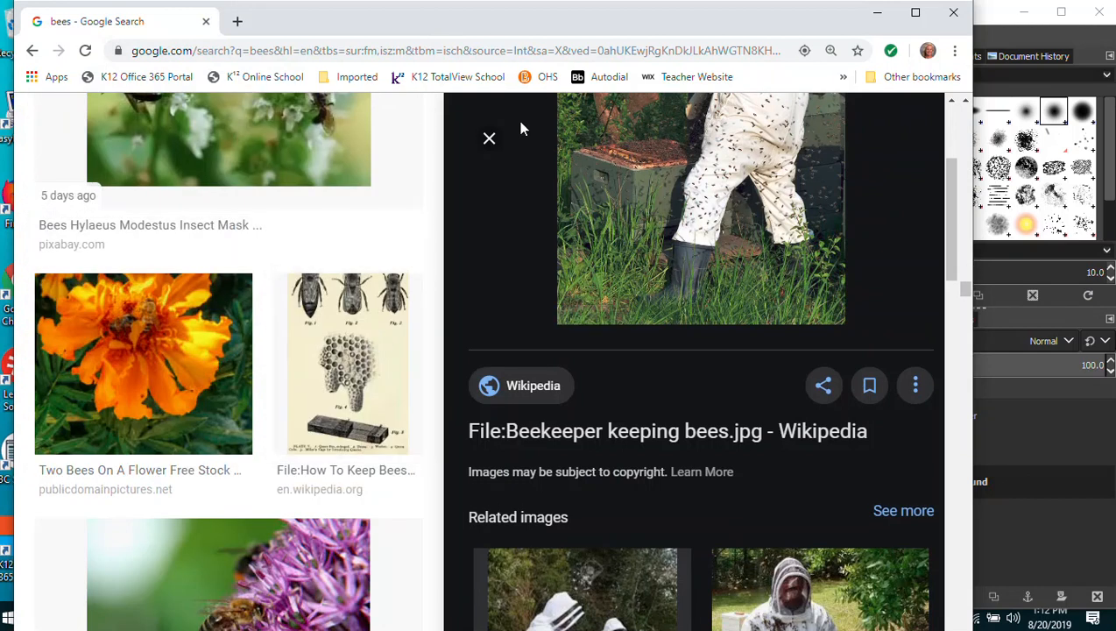
left_click(489, 139)
scroll(715, 250, "down", 6)
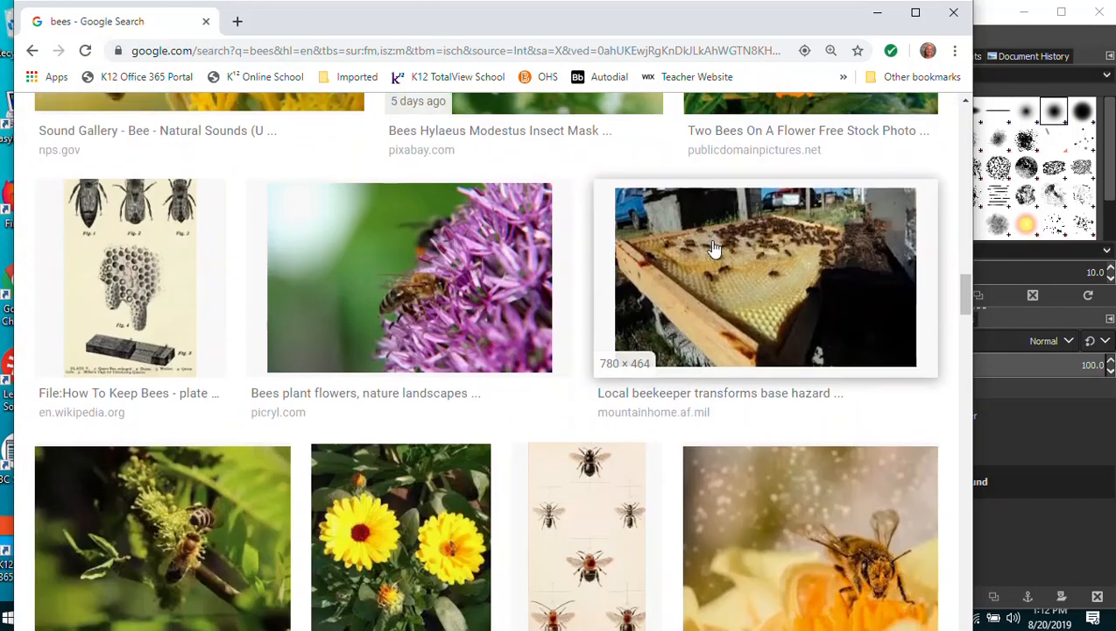
scroll(788, 246, "down", 4)
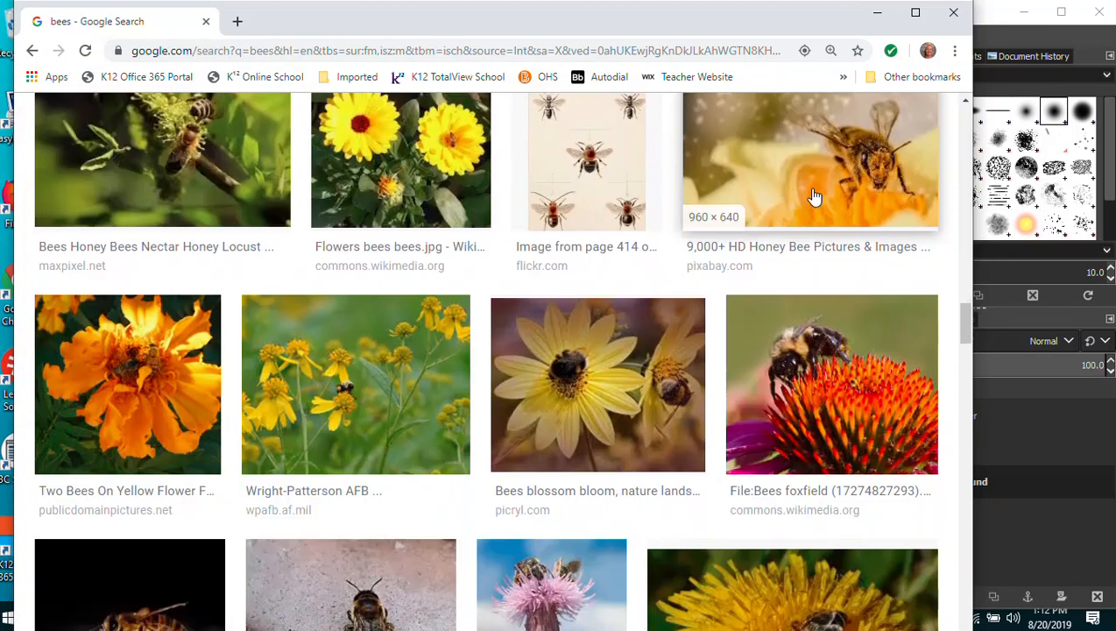
scroll(819, 215, "down", 3)
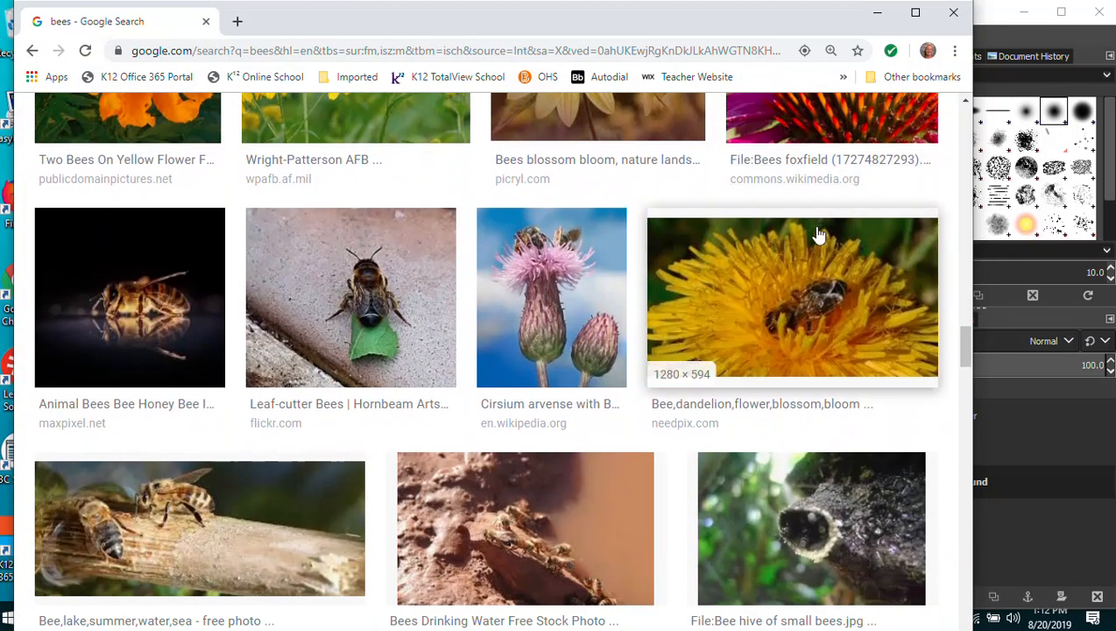
scroll(810, 263, "down", 3)
scroll(820, 254, "down", 2)
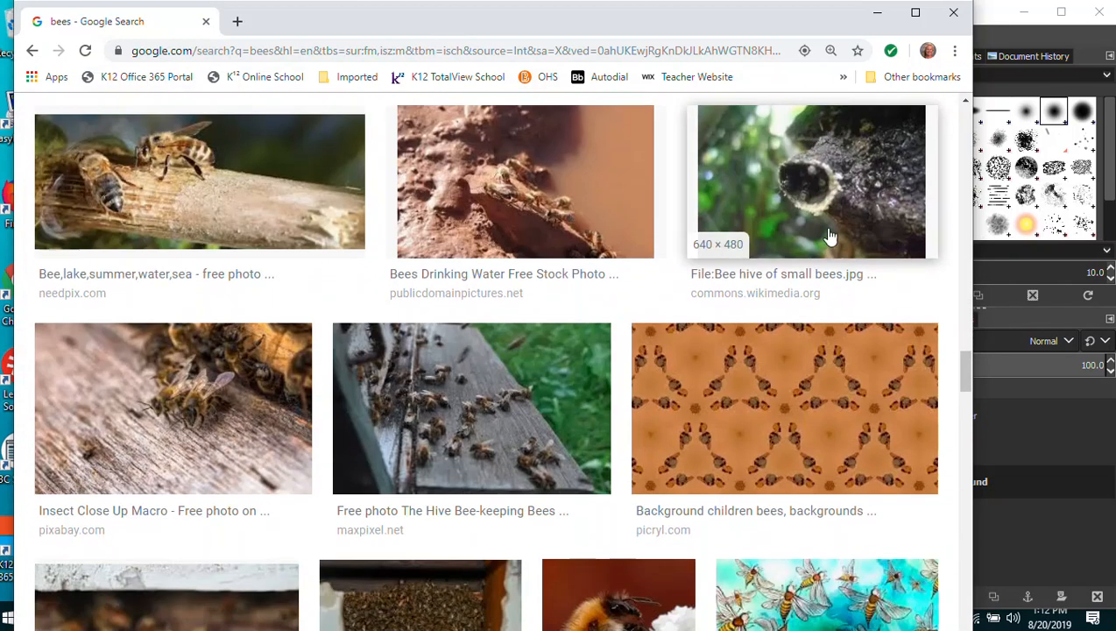
scroll(854, 341, "down", 2)
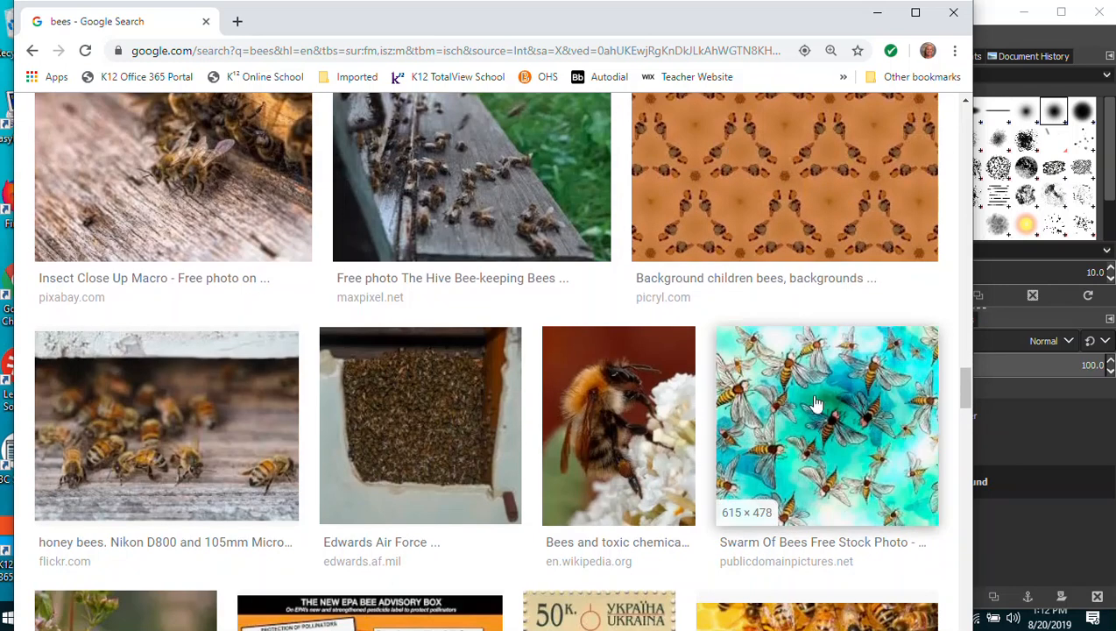
scroll(815, 346, "down", 1)
Copy the turquoise Swarm Of Bees image and return to GIMP.
left_click(813, 341)
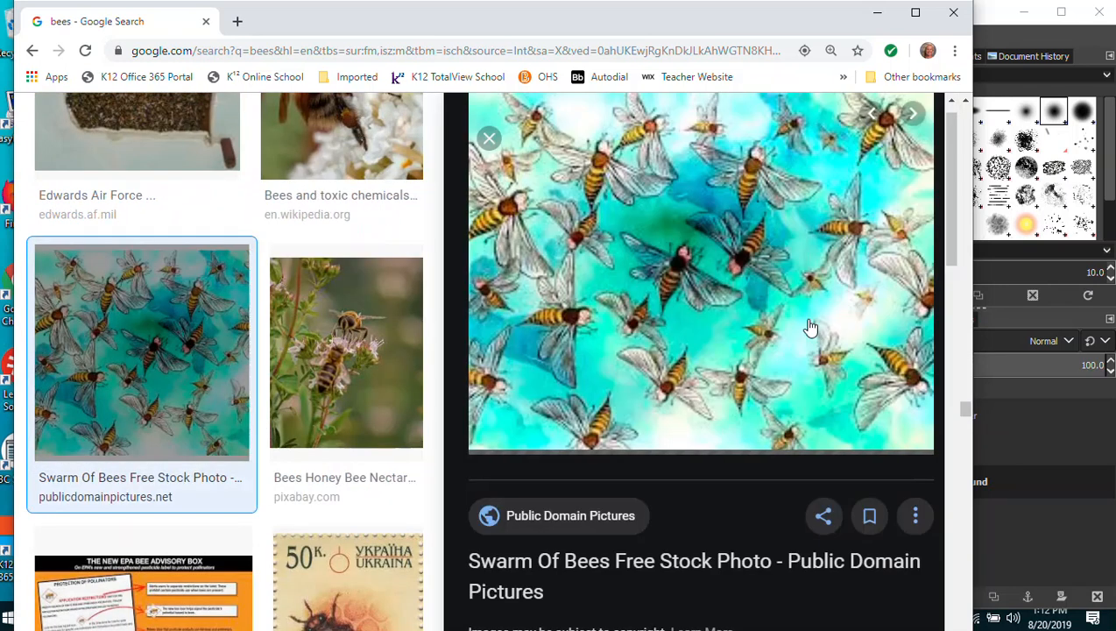
right_click(647, 296)
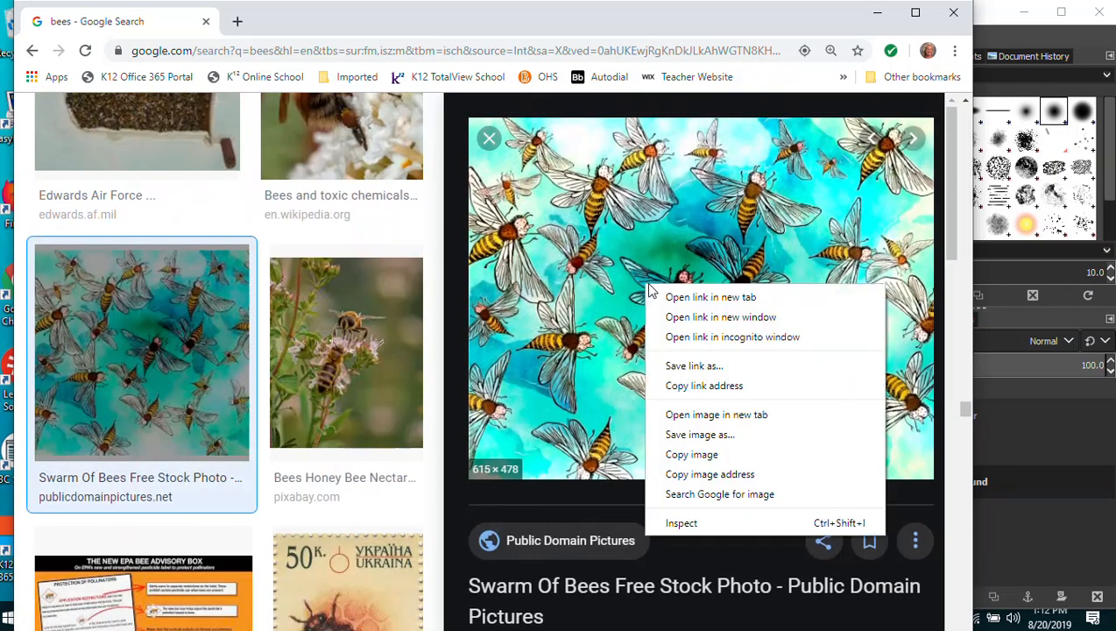
left_click(684, 452)
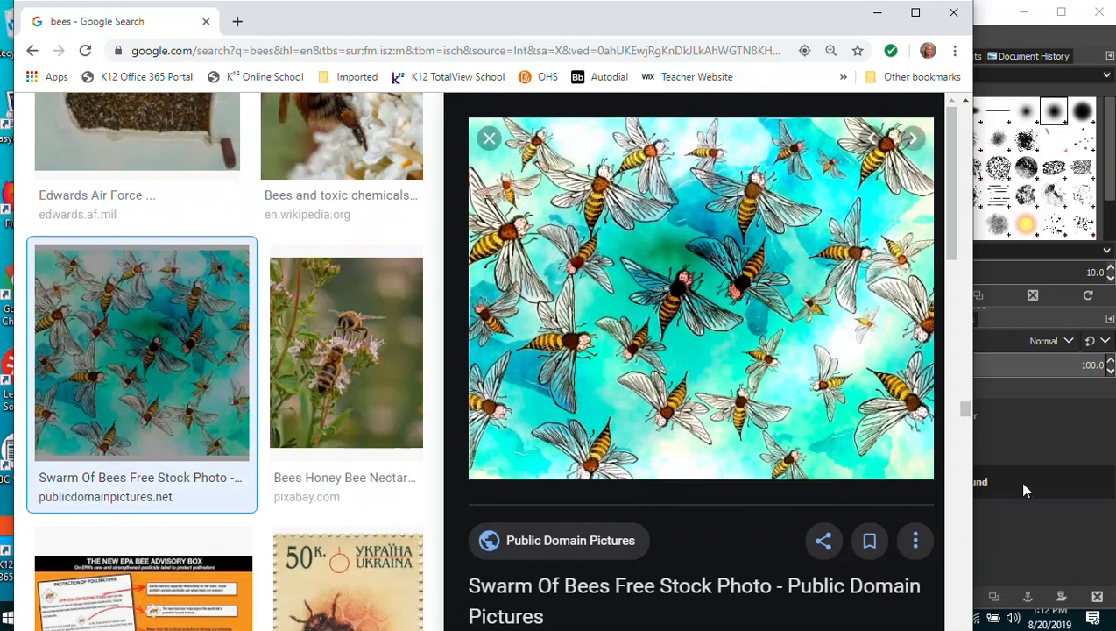
left_click(992, 19)
left_click(55, 35)
Paste the swarm image as a new layer, hide Bee Keeper and Bee 1, and save.
mouse_move(88, 285)
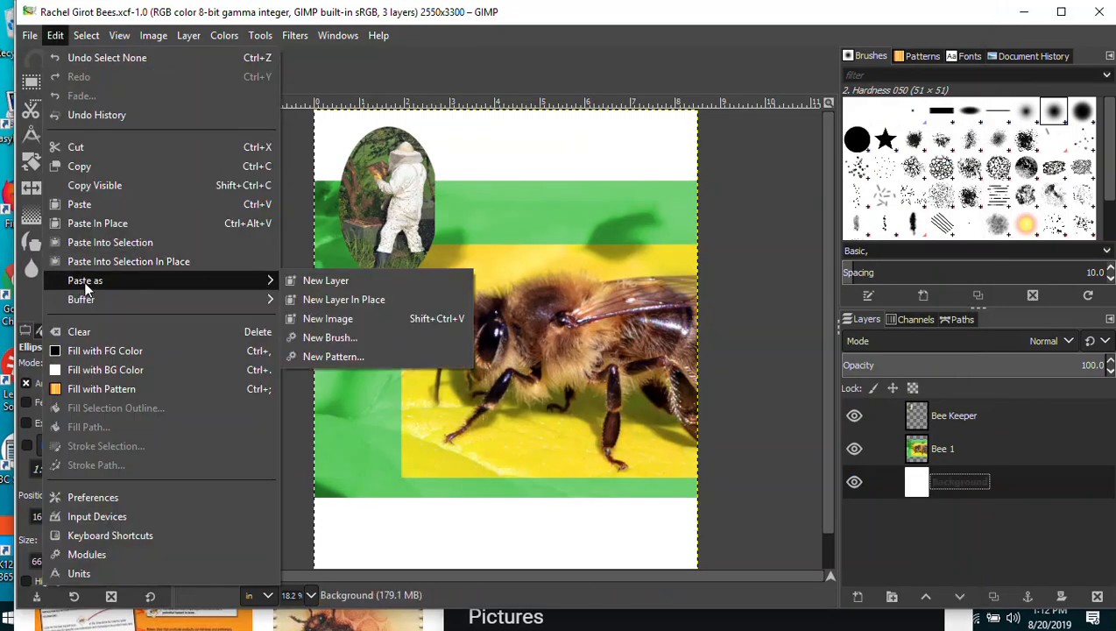
left_click(329, 285)
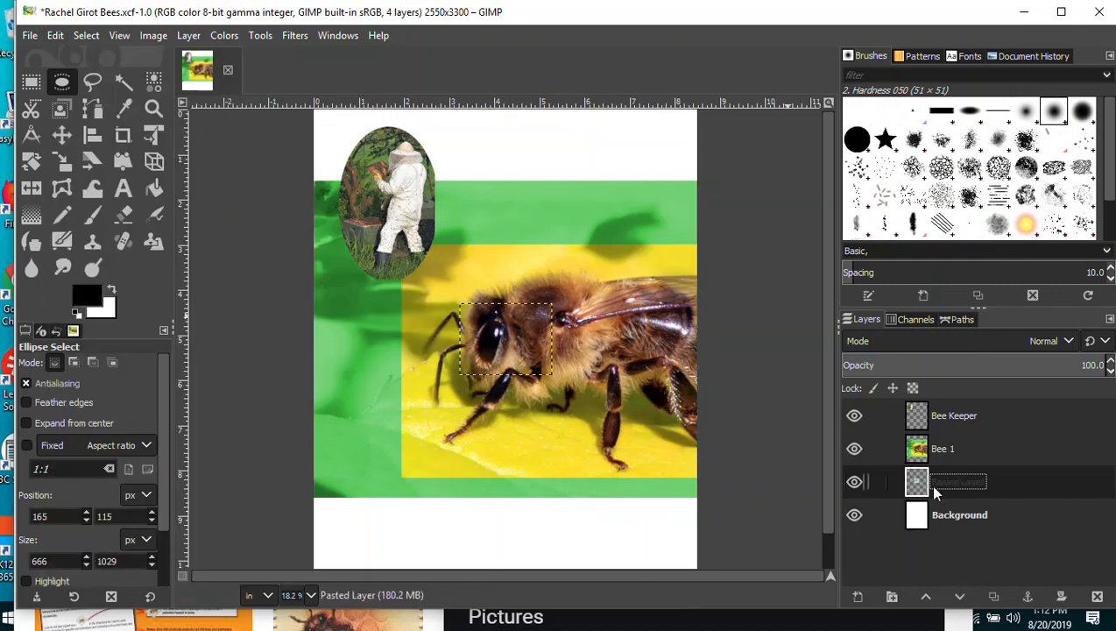
left_click(854, 416)
left_click(854, 448)
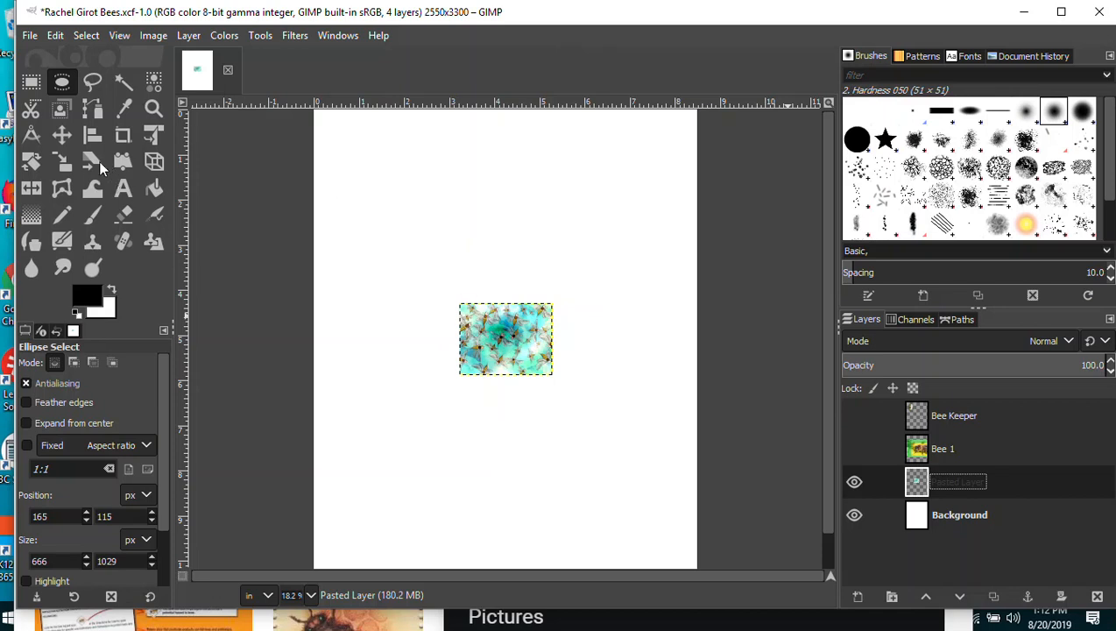
left_click(30, 35)
left_click(44, 184)
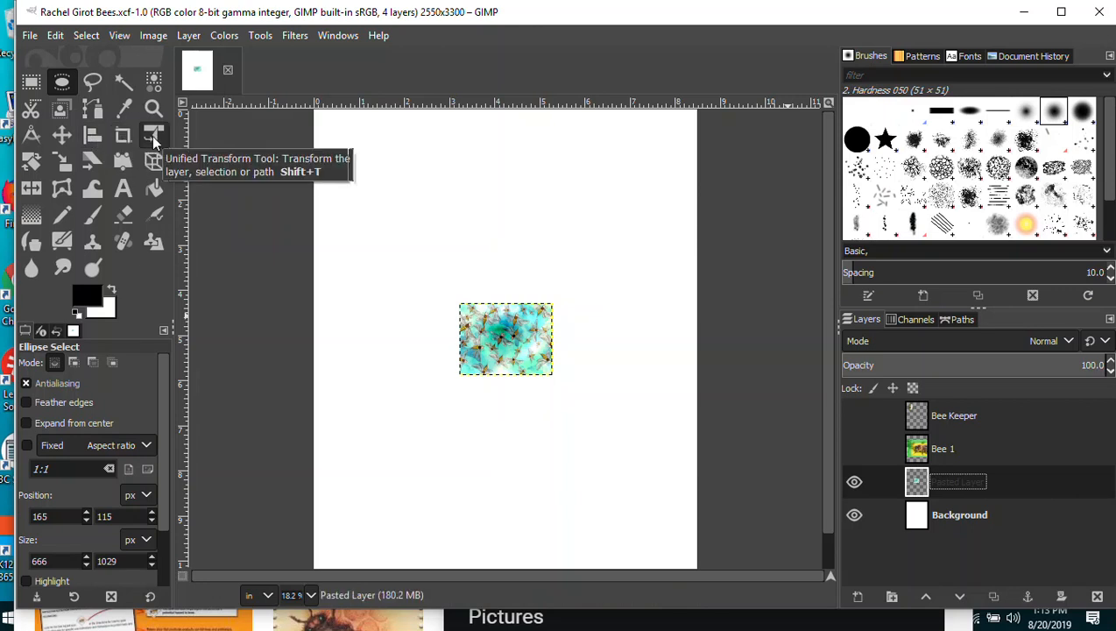
Use the Scale tool on the swarm layer for a trial enlargement, undoing the first attempt.
left_click(63, 165)
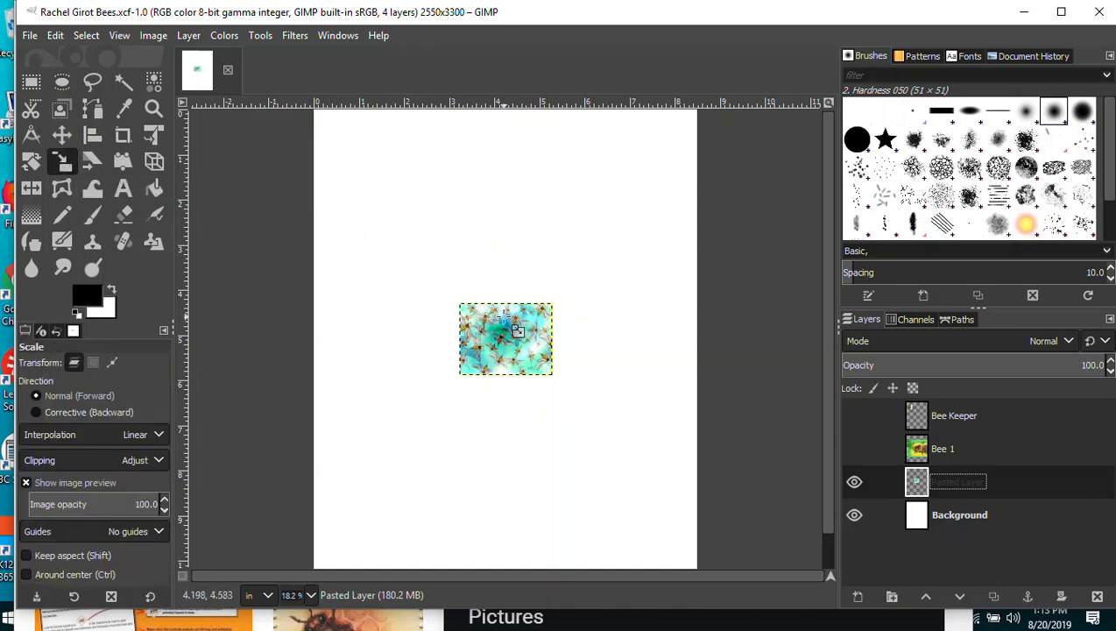
left_click(508, 338)
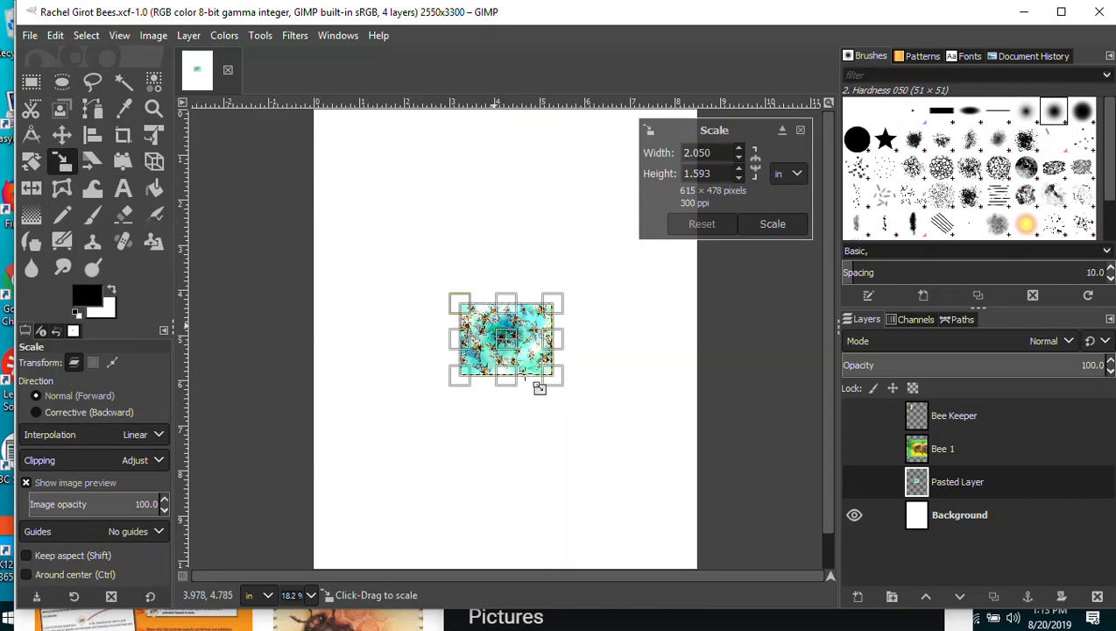
left_click_drag(457, 303, 384, 201)
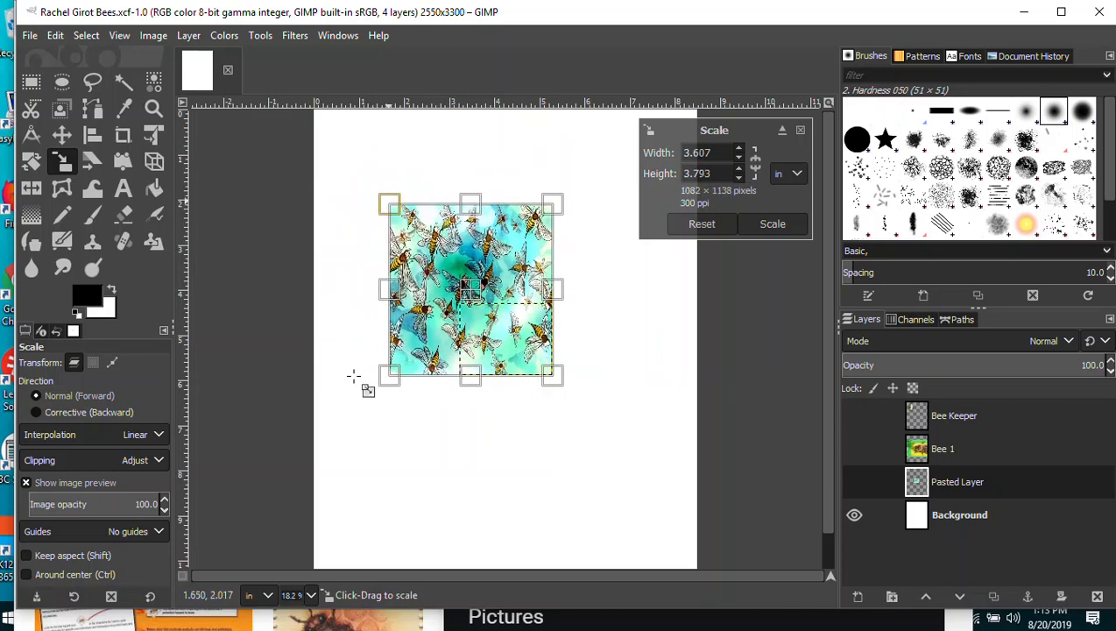
key("ctrl+z")
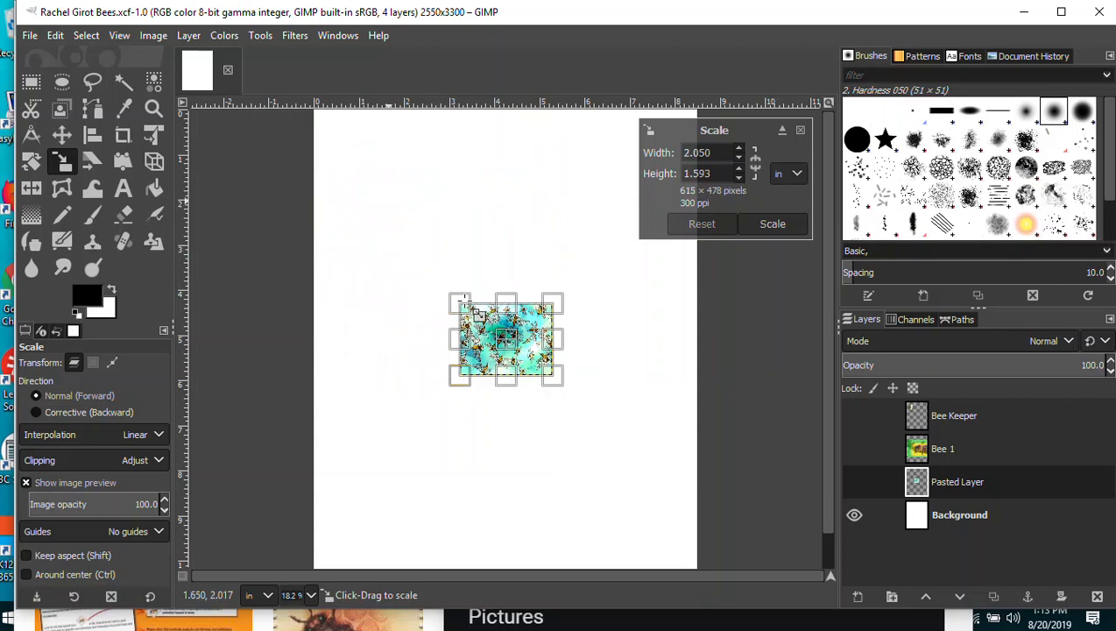
left_click_drag(462, 300, 388, 187)
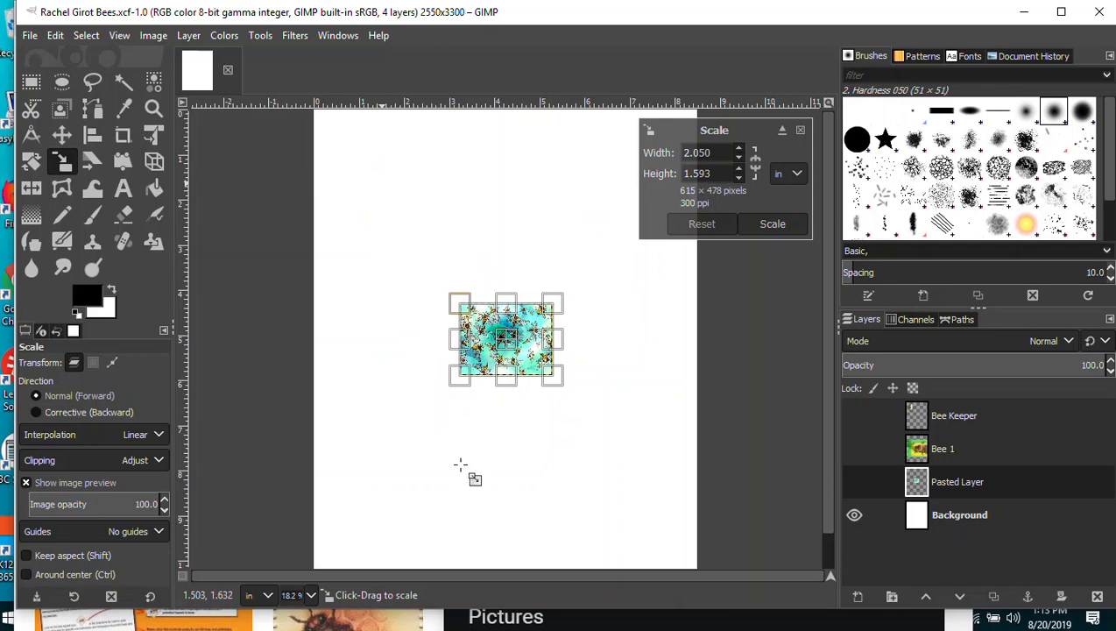
key("shift")
Enlarge the wallpaper proportionally toward the page edges, undoing a trial height stretch.
left_click_drag(459, 304, 374, 237)
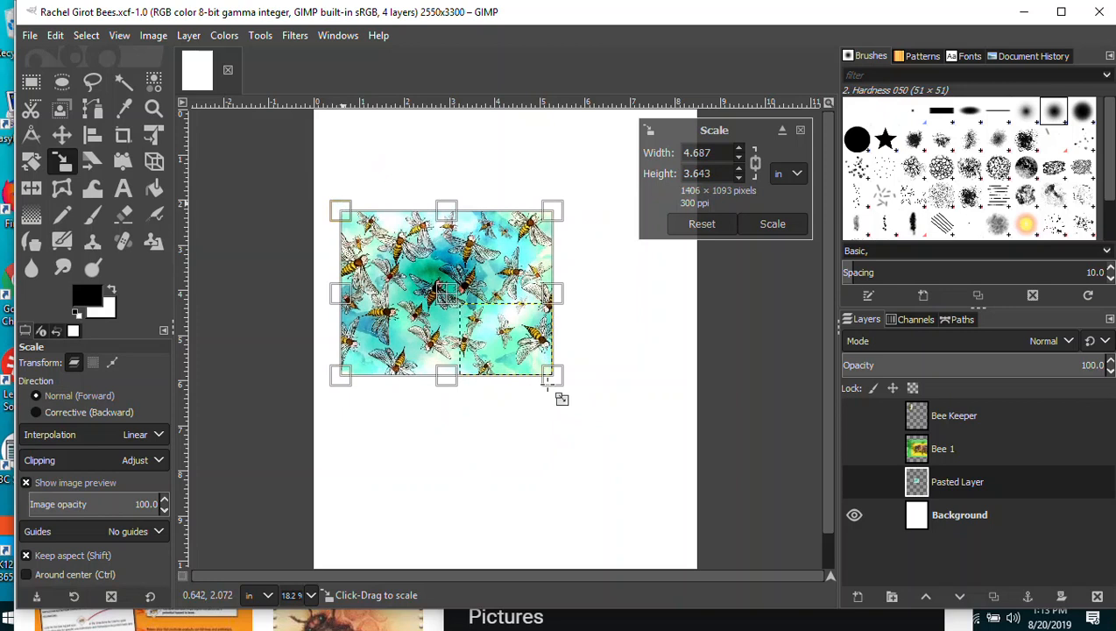
left_click_drag(558, 381, 670, 483)
left_click_drag(334, 210, 307, 187)
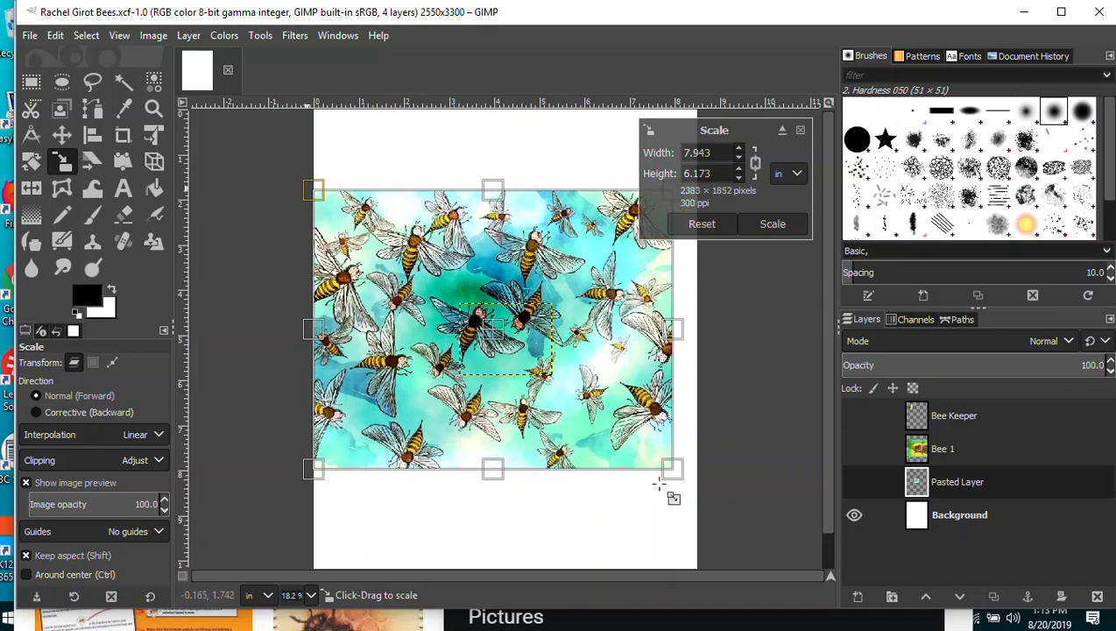
left_click_drag(673, 470, 699, 490)
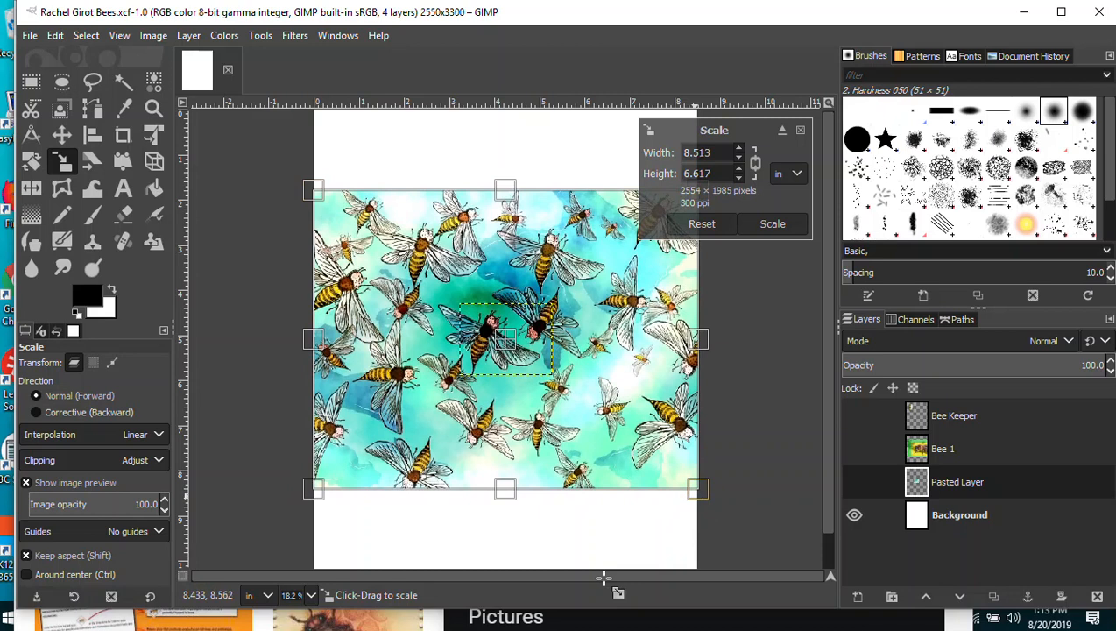
key("shift")
left_click_drag(506, 189, 505, 115)
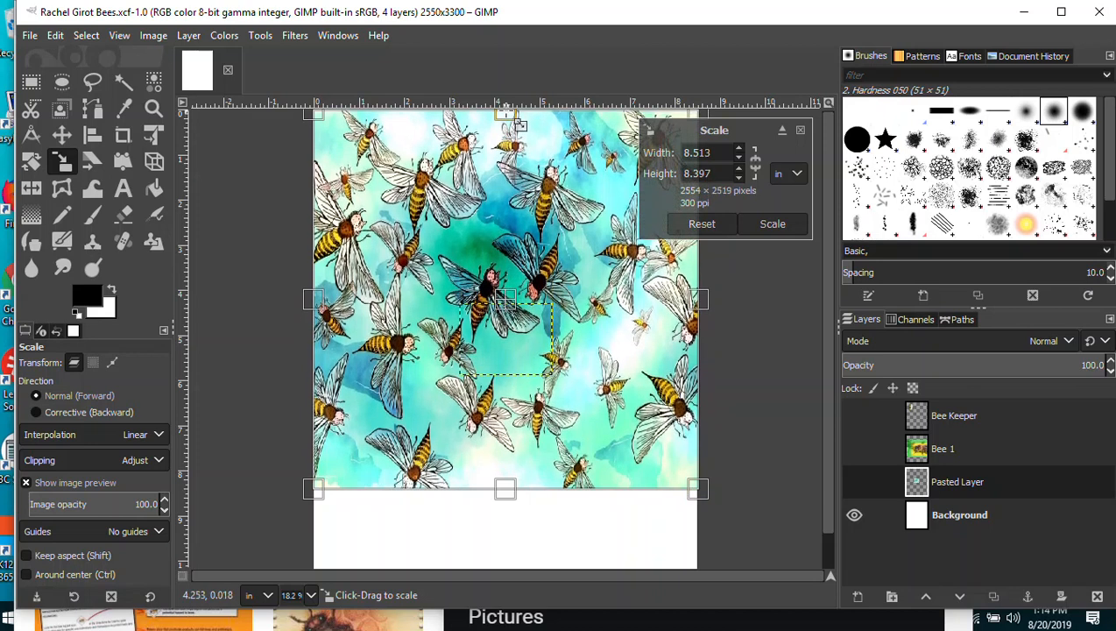
left_click_drag(505, 488, 505, 568)
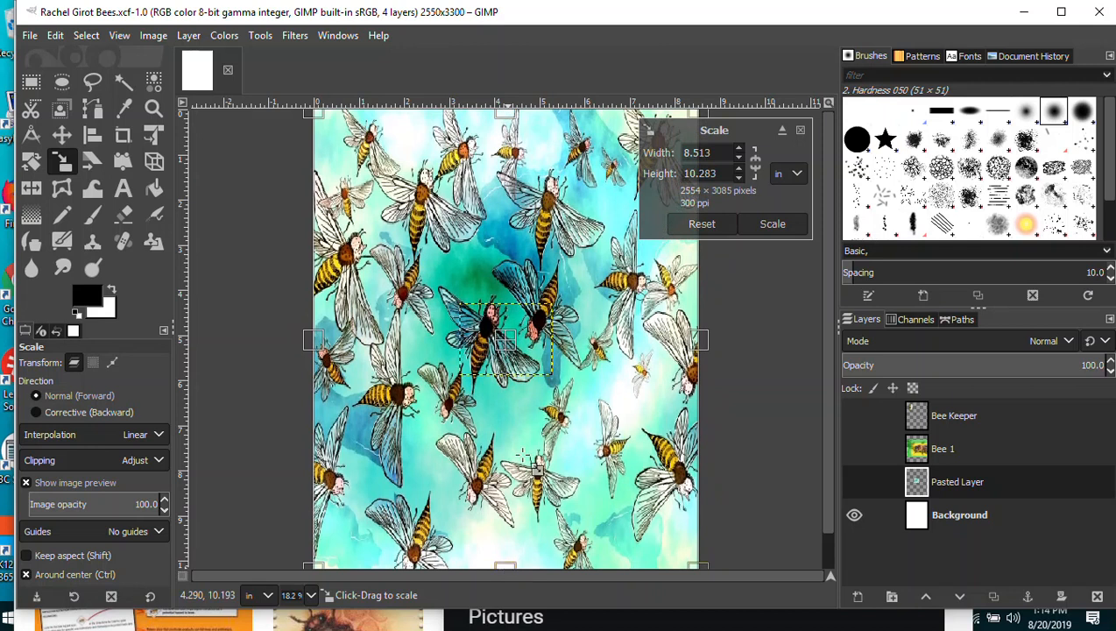
key("ctrl+z")
key("ctrl+z")
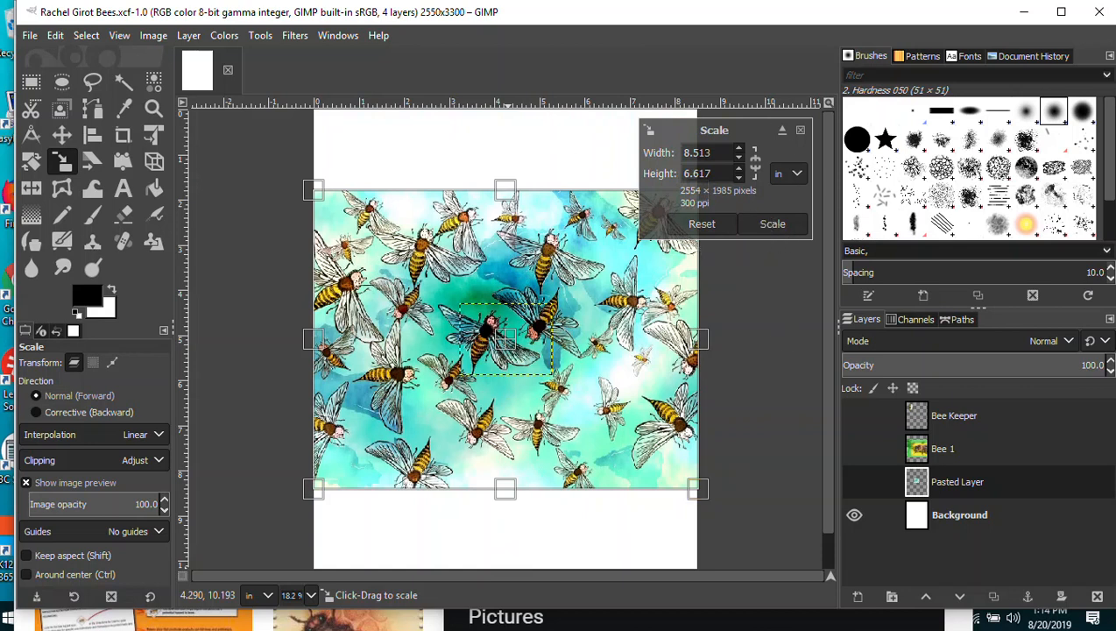
Save, then scale the wallpaper to full page width, 2549 × 1981 px (8.497 × 6.603 in).
left_click(29, 35)
left_click(62, 187)
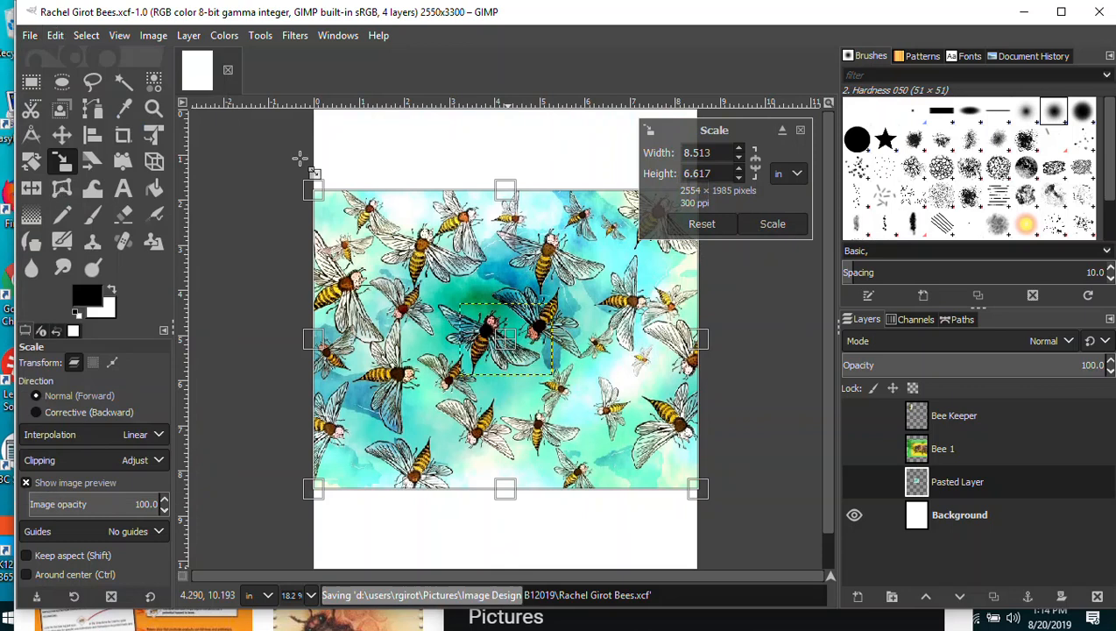
left_click(480, 323)
left_click_drag(460, 302, 356, 144)
left_click_drag(556, 387, 718, 461)
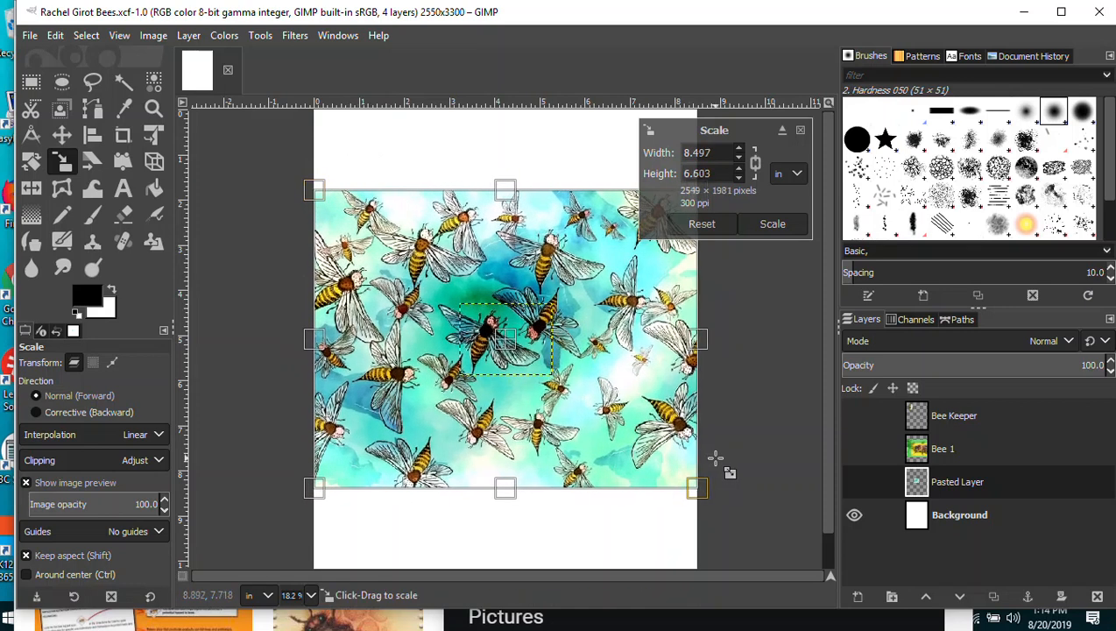
left_click(773, 223)
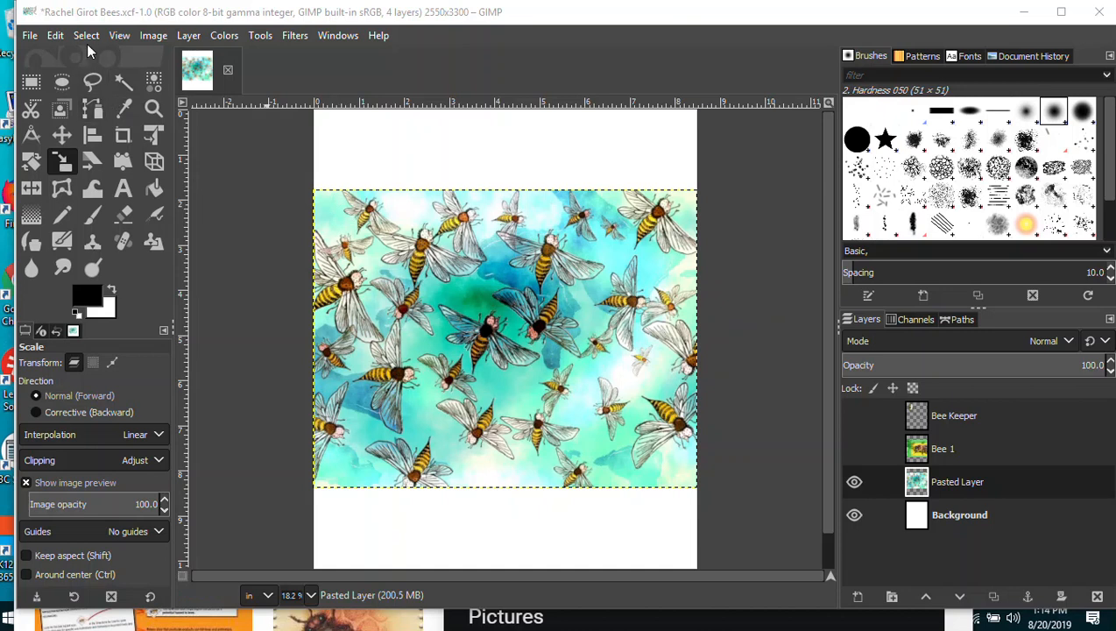
Duplicate the swarm wallpaper layer by copying and pasting it.
double_click(1017, 491)
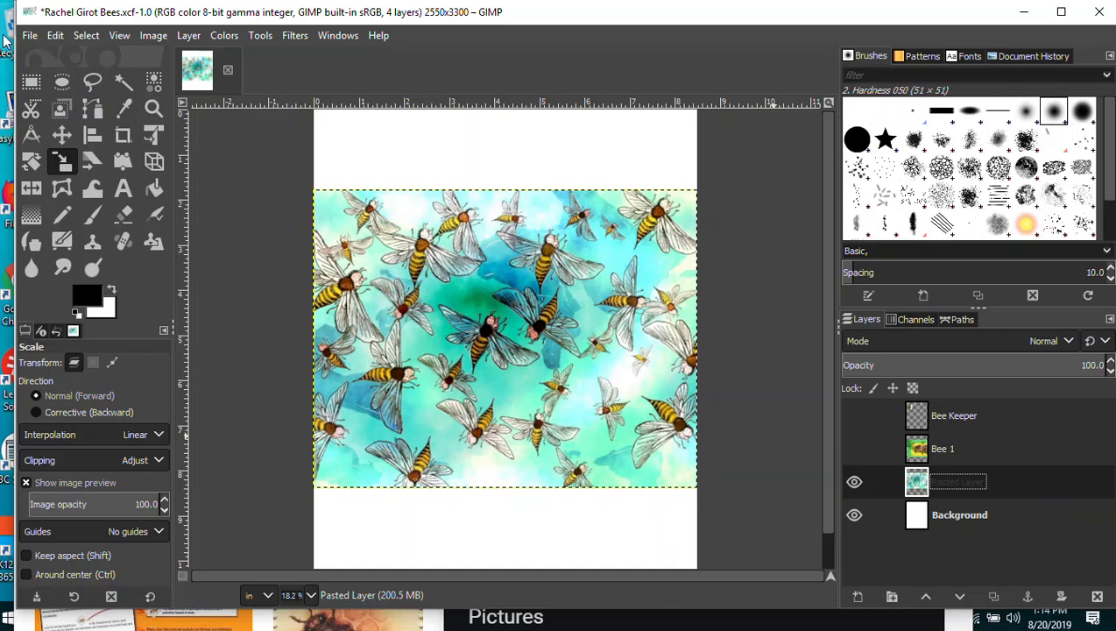
left_click(55, 35)
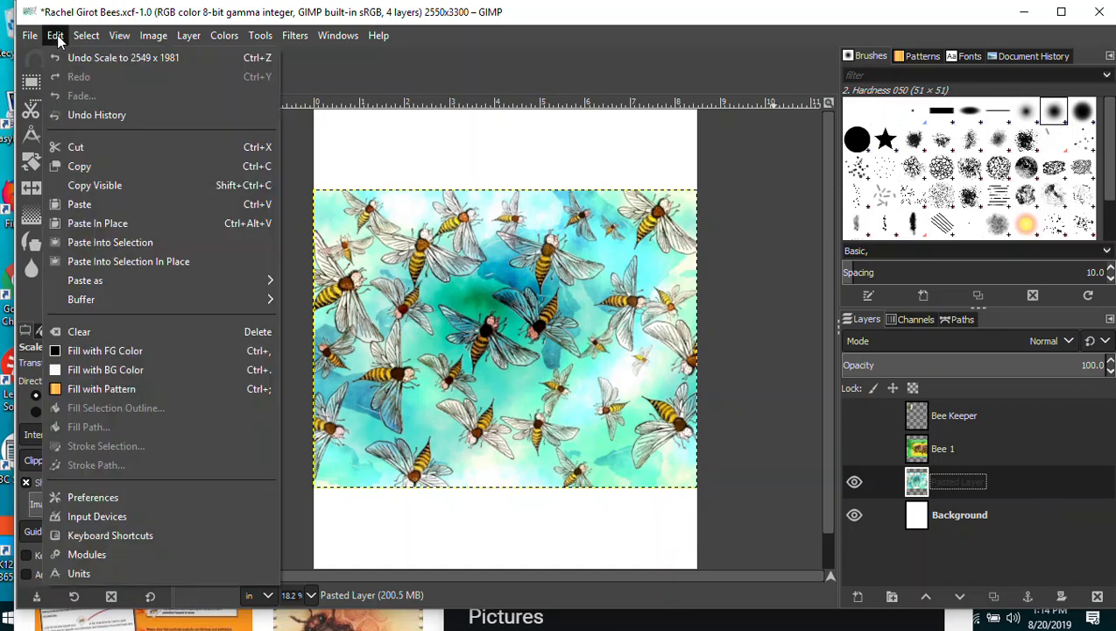
left_click(81, 167)
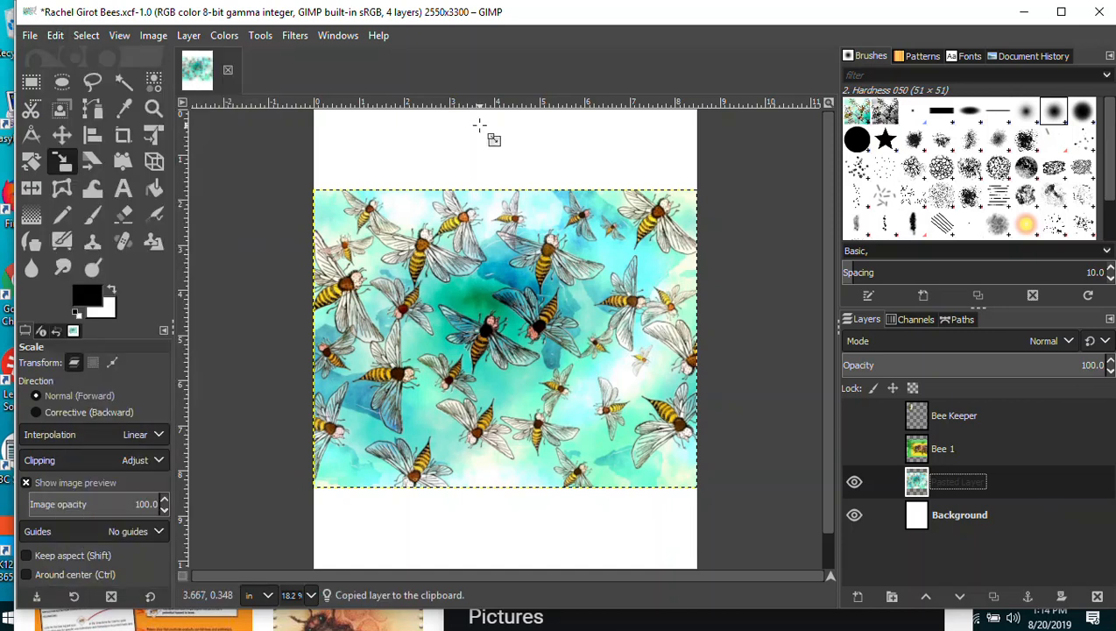
key("ctrl+v")
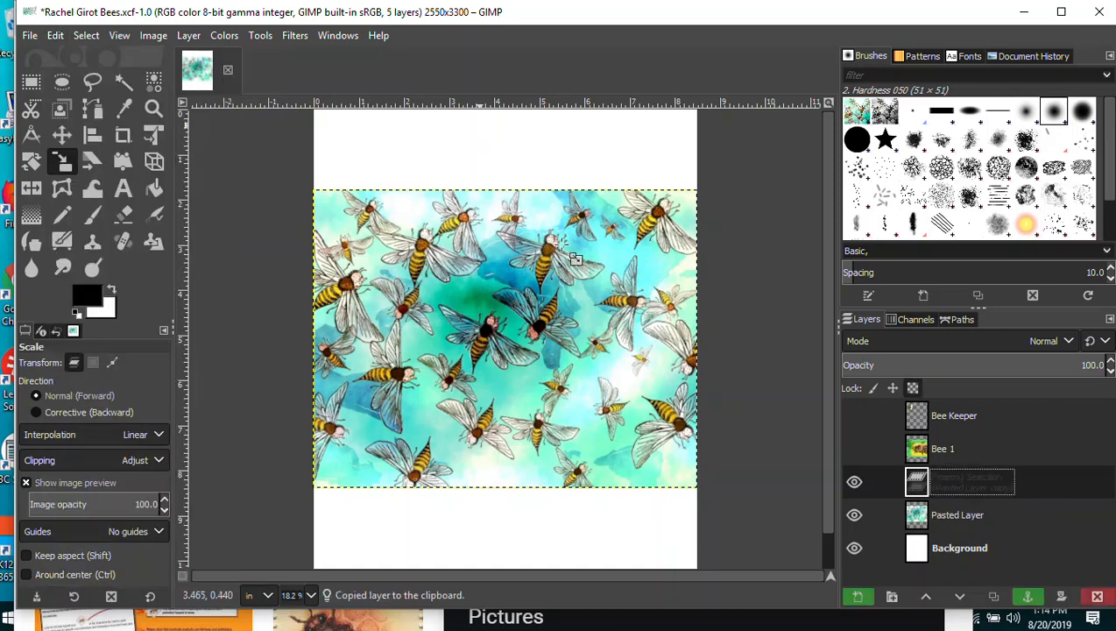
Rename the copy Bee Wallpaper 2 and the original Bee Wallpaper.
double_click(975, 485)
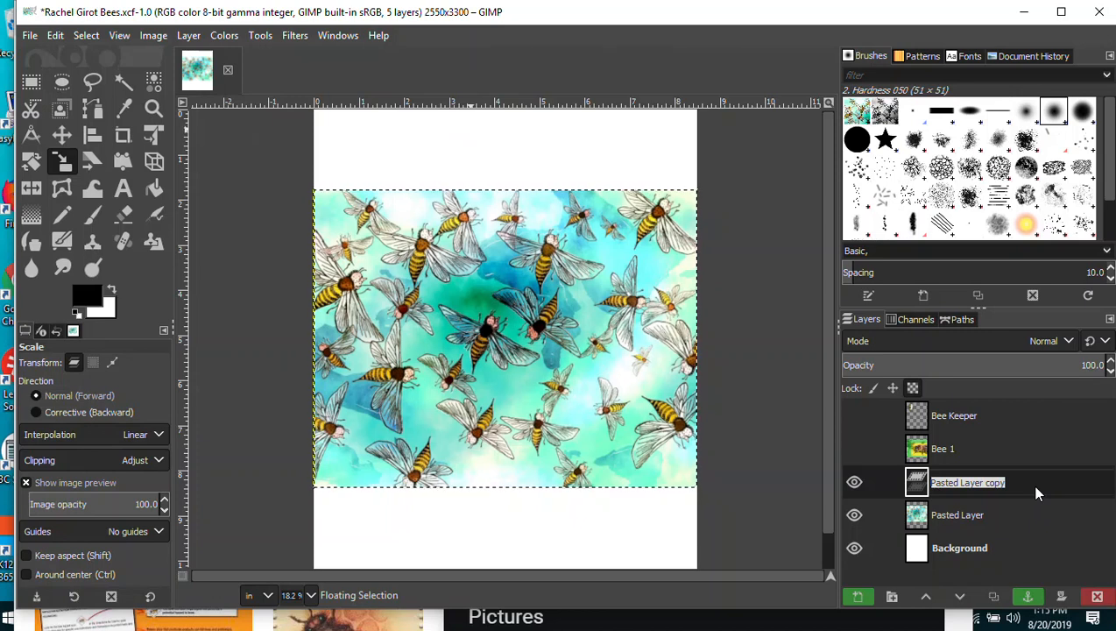
type("Bee W")
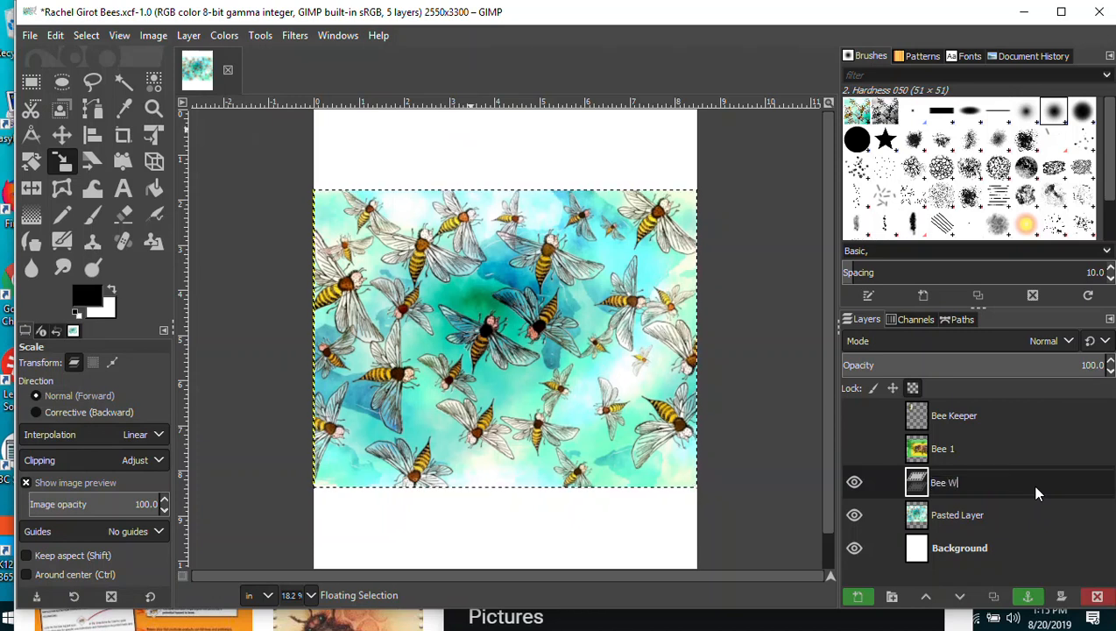
type("allpaper ")
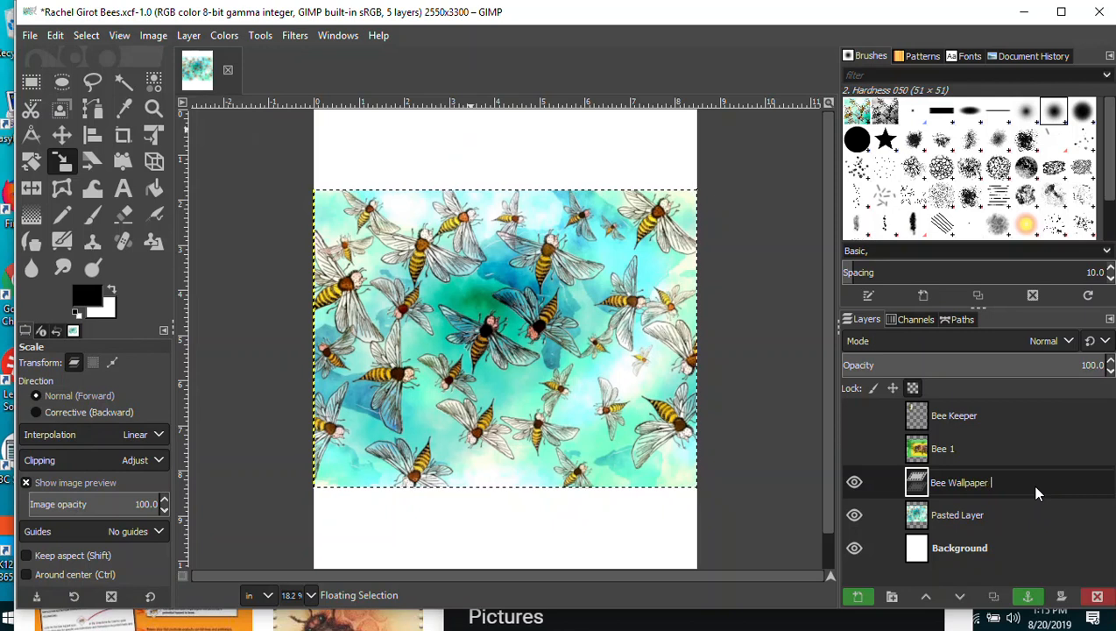
type("2")
key("Return")
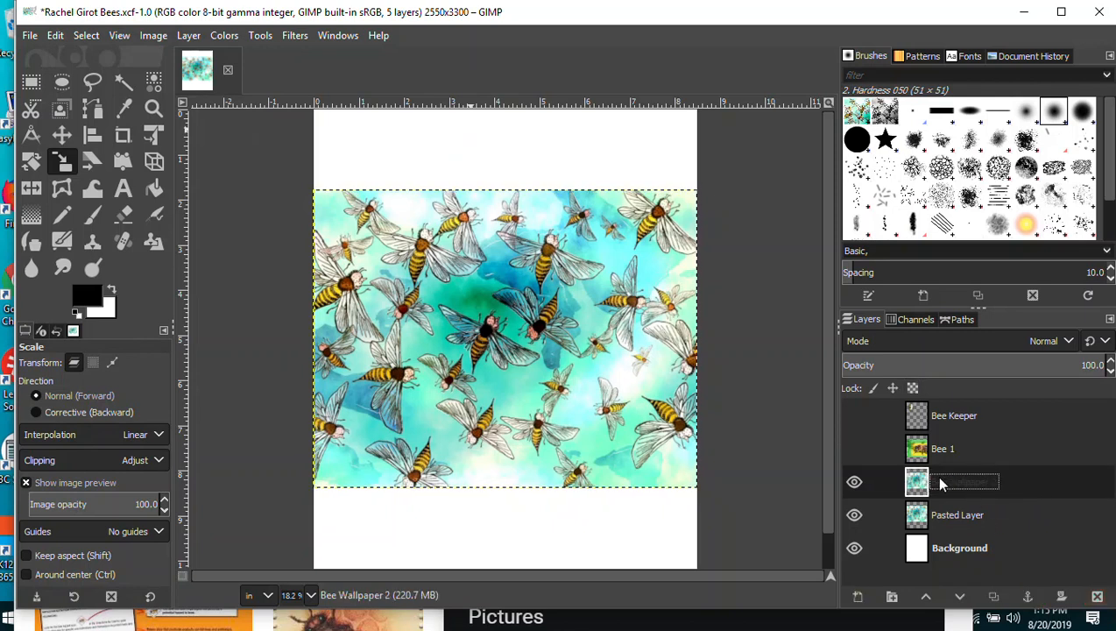
double_click(964, 516)
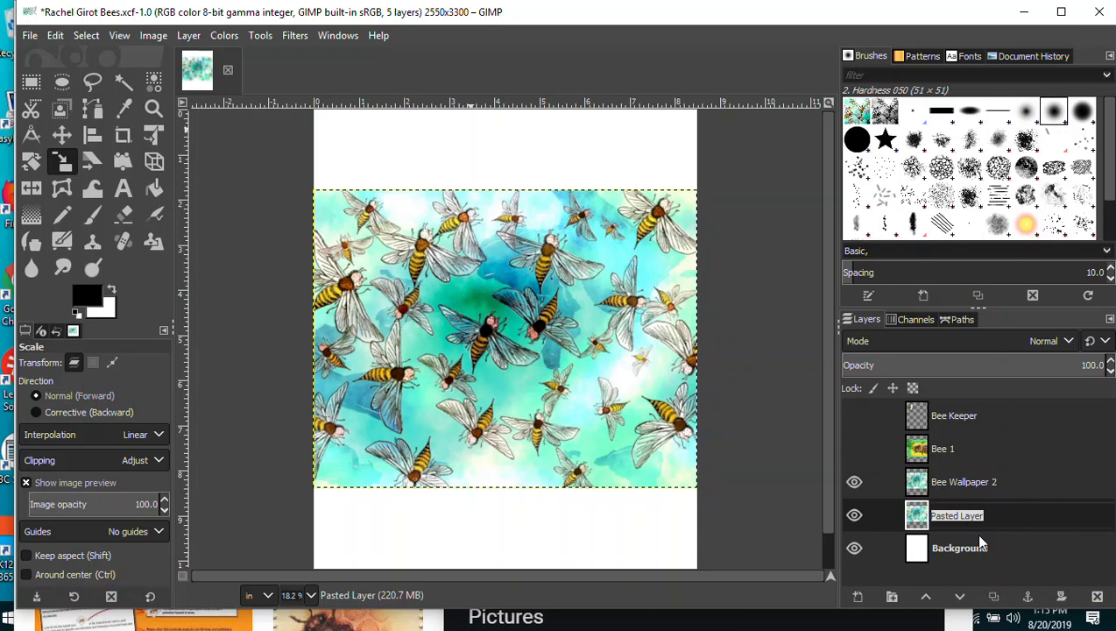
type("Bee Wallpaper")
key("Return")
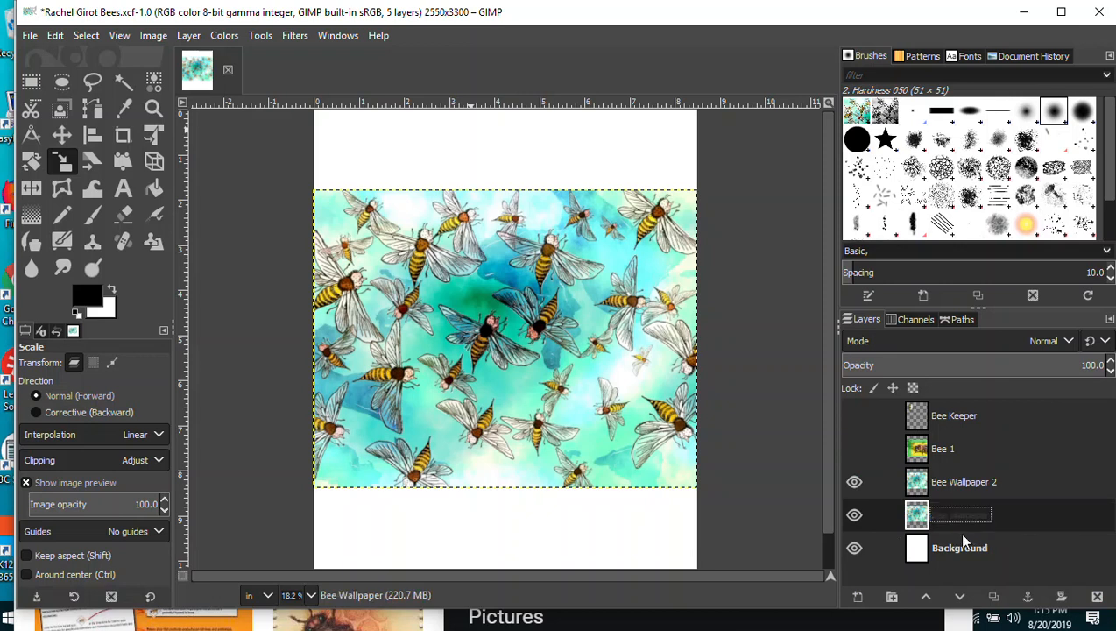
Make Bee Wallpaper 2 the active layer and save the poster.
double_click(950, 482)
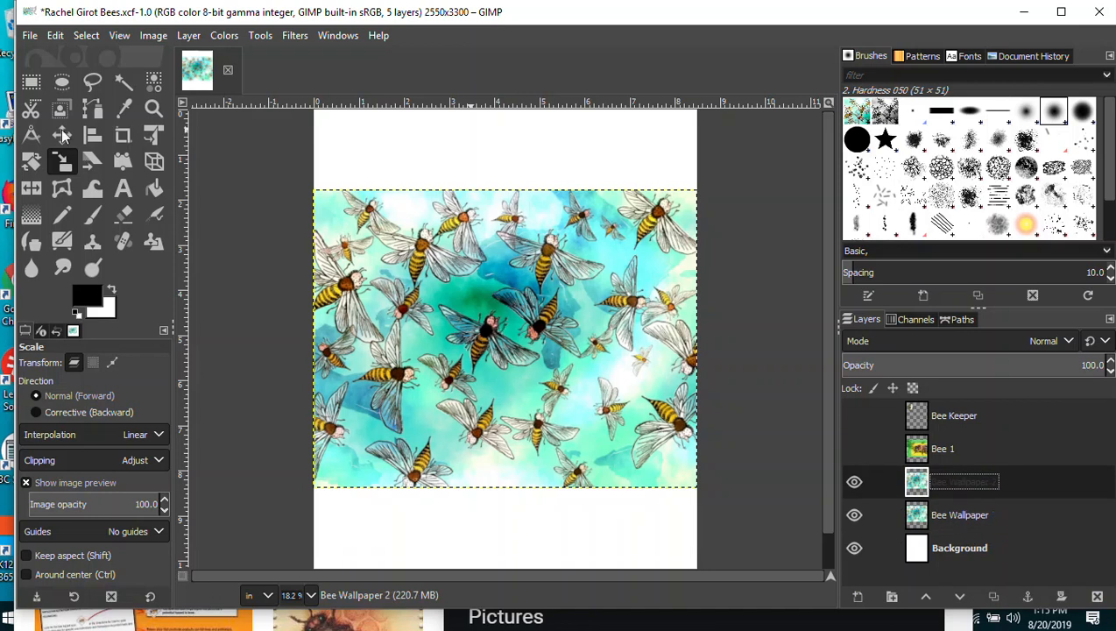
left_click(29, 35)
left_click(48, 182)
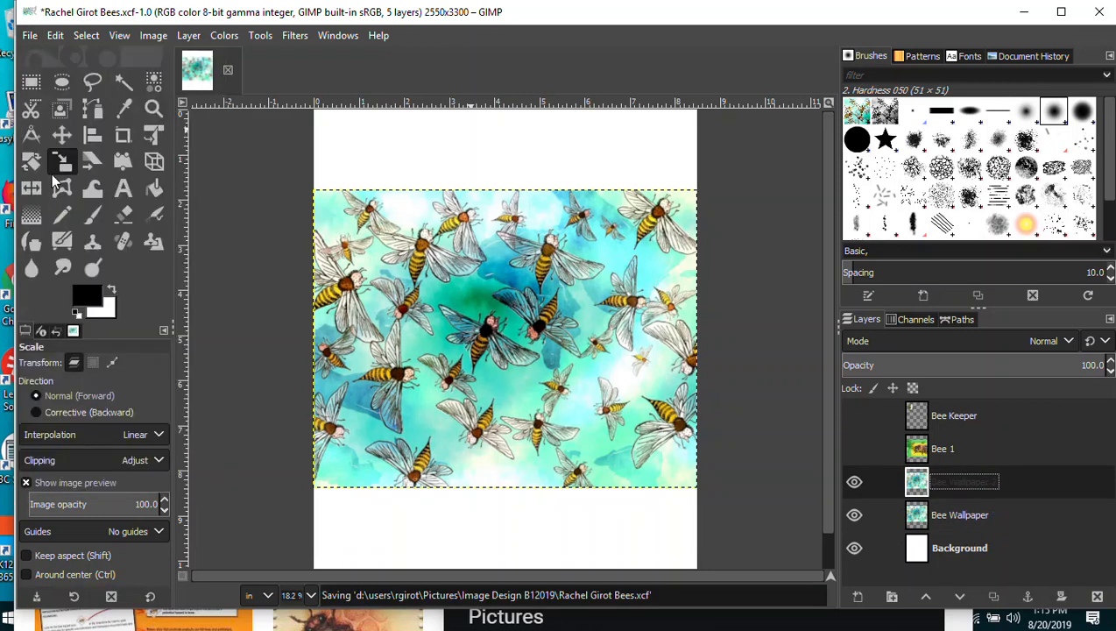
left_click(62, 136)
Move Bee Wallpaper 2 up to the page top and Bee Wallpaper down to the bottom.
left_click_drag(519, 307, 513, 221)
double_click(957, 516)
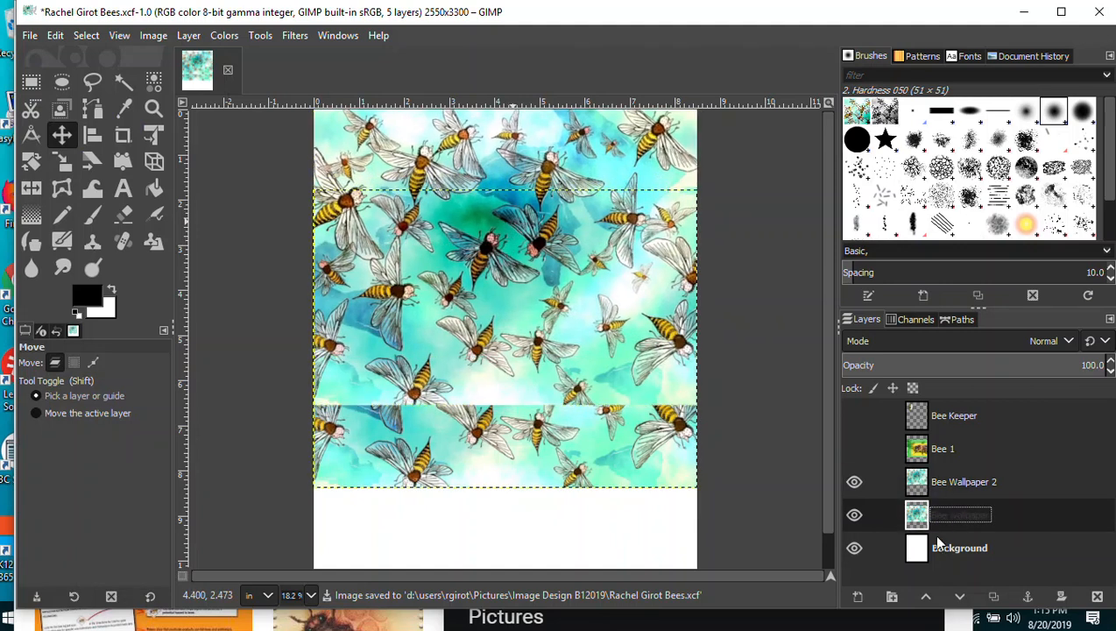
left_click(477, 435)
left_click_drag(477, 435, 480, 515)
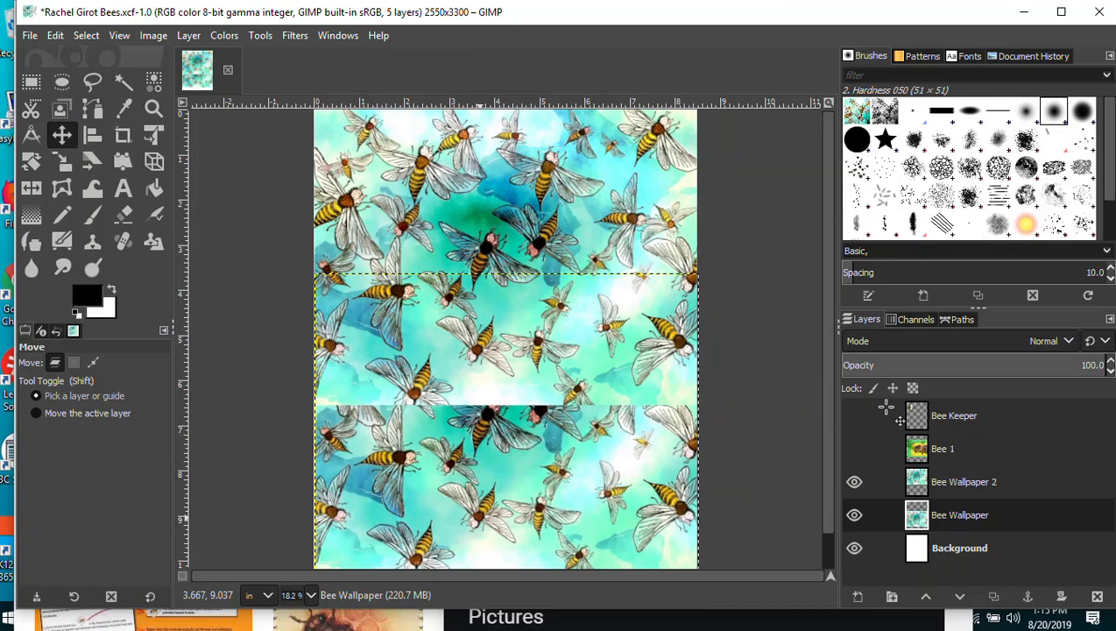
Save the poster and make the Bee Keeper and Bee 1 layers visible again.
left_click(31, 37)
left_click(43, 184)
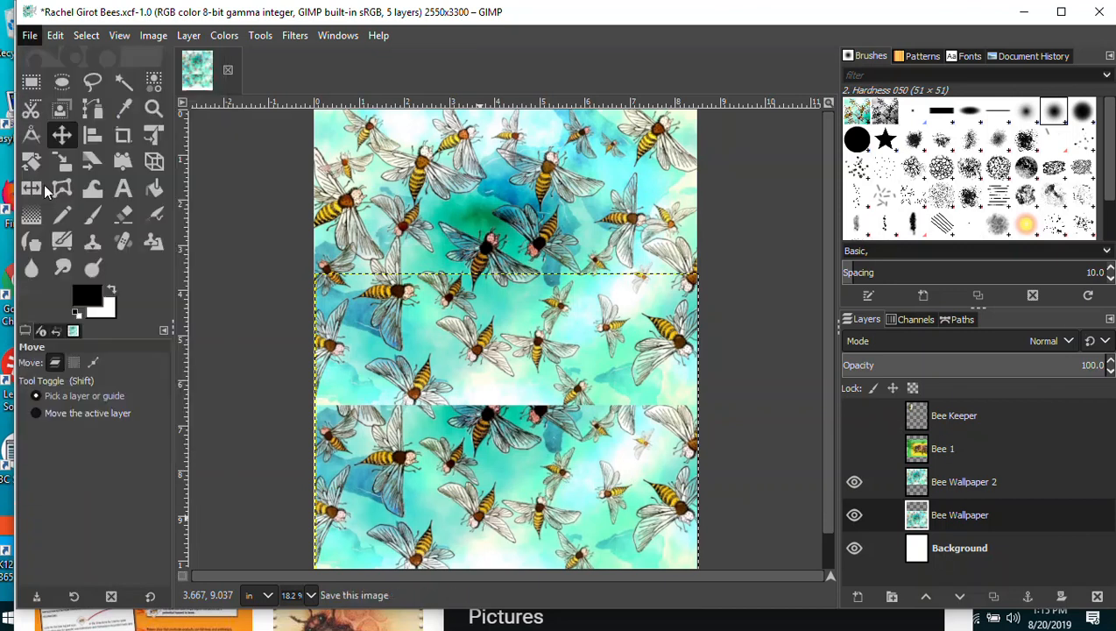
left_click(854, 416)
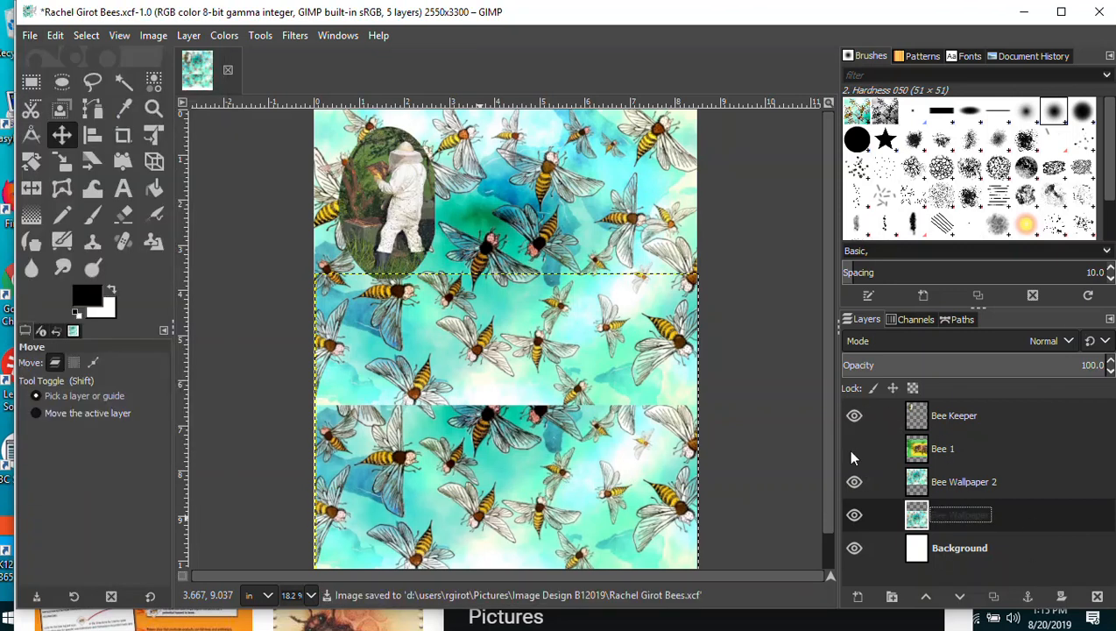
left_click(854, 449)
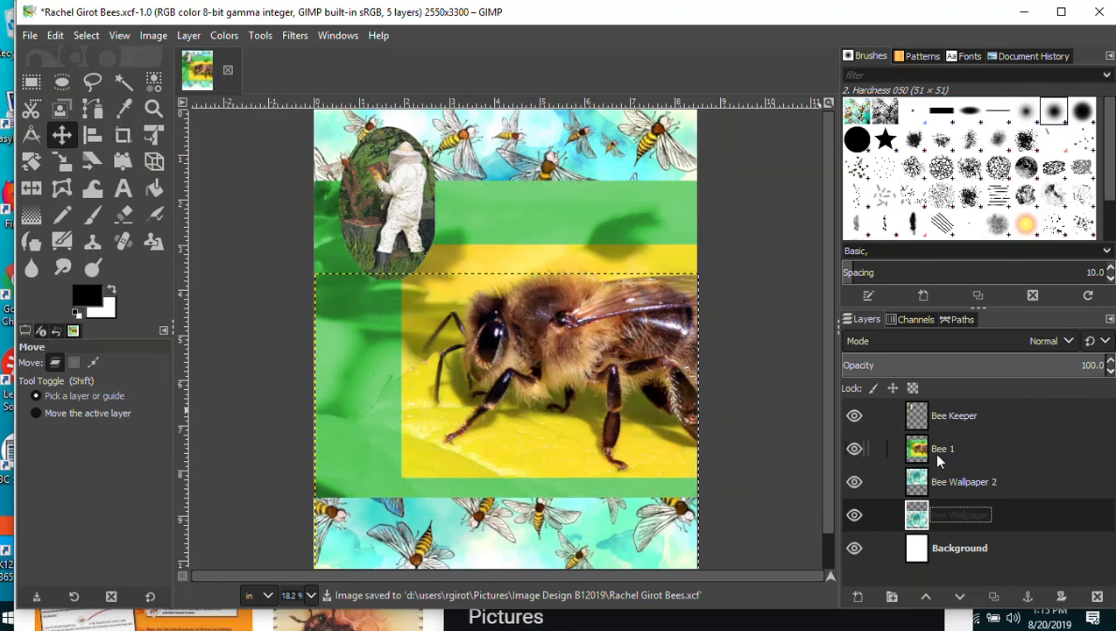
Select the Bee 1 layer and lower its opacity step by step to 76.
left_click(955, 551)
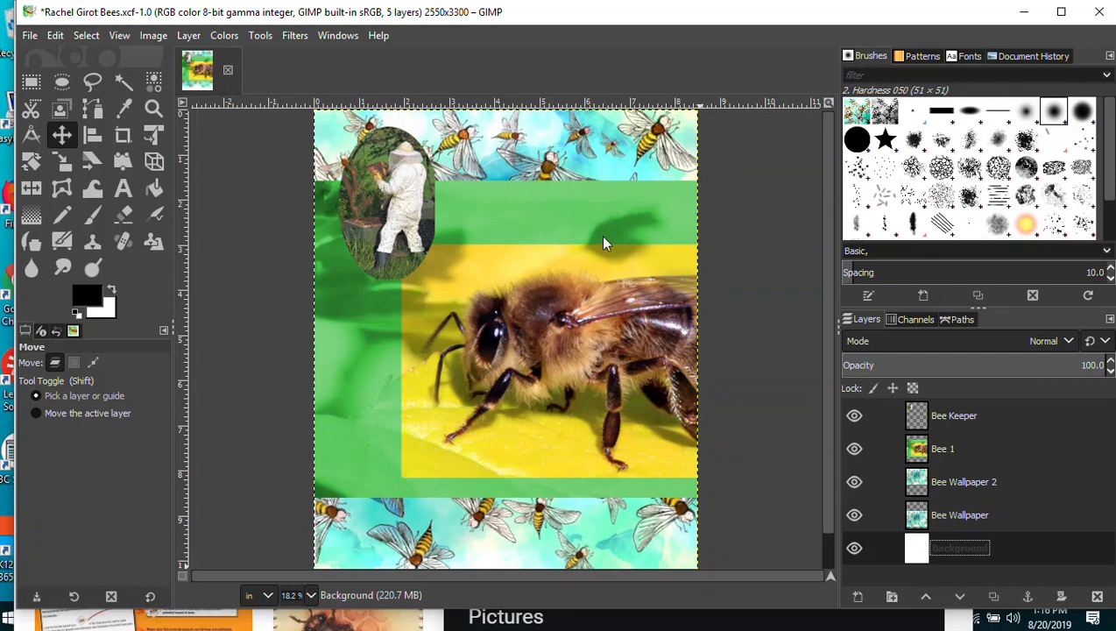
double_click(961, 454)
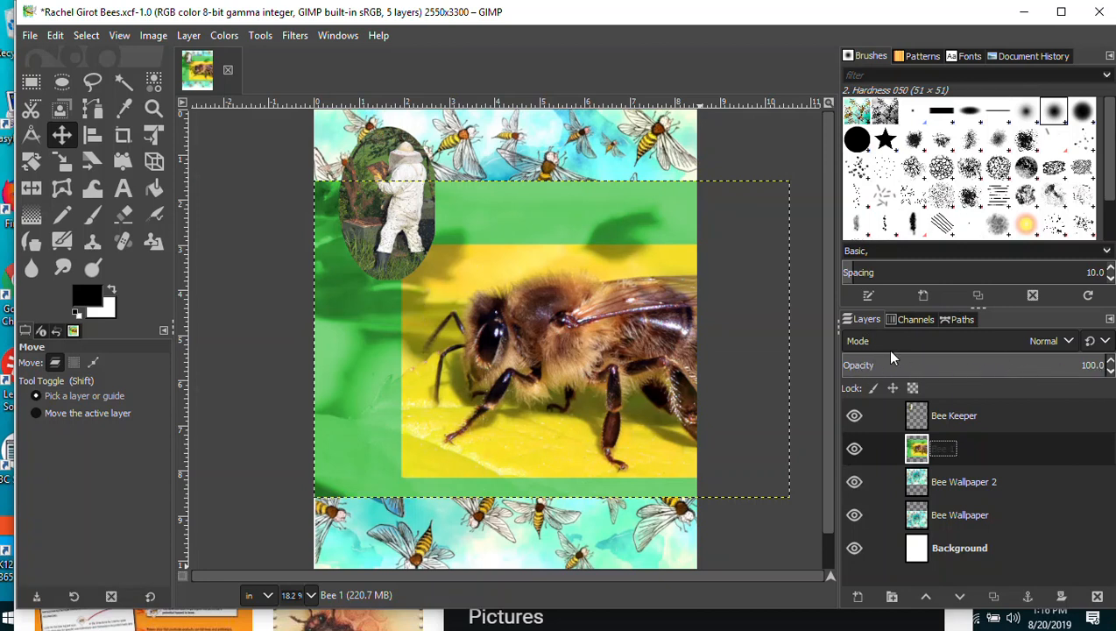
left_click(1110, 371)
left_click(1110, 372)
left_click(1110, 372)
left_click(1110, 372)
left_click(1110, 371)
left_click(1110, 371)
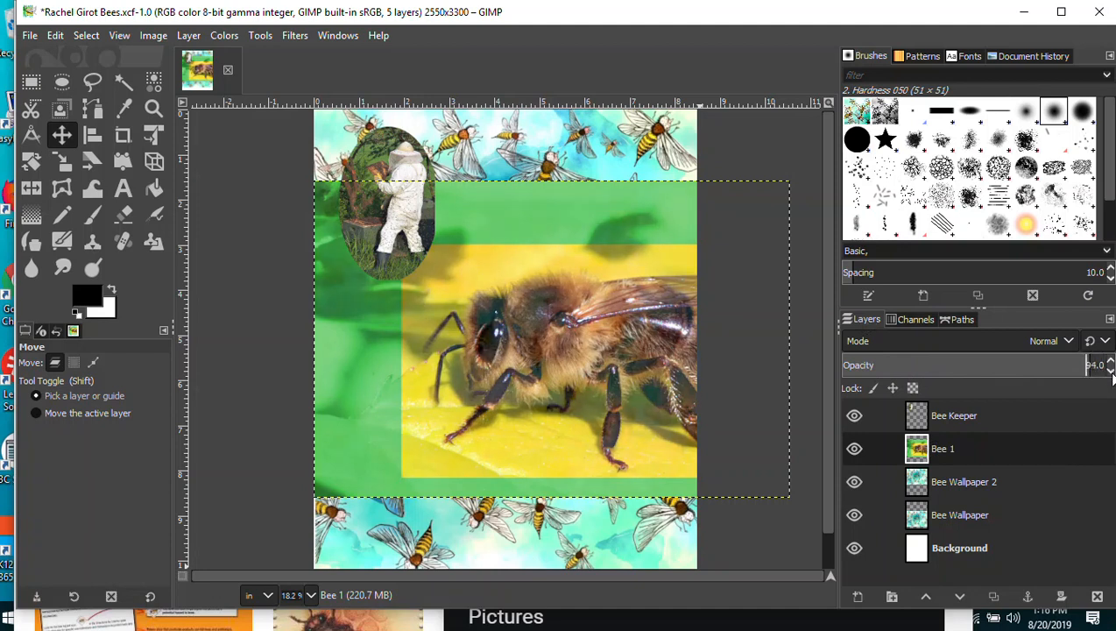
left_click(1111, 372)
left_click(1110, 372)
left_click(1110, 372)
left_click(1110, 372)
left_click(1110, 372)
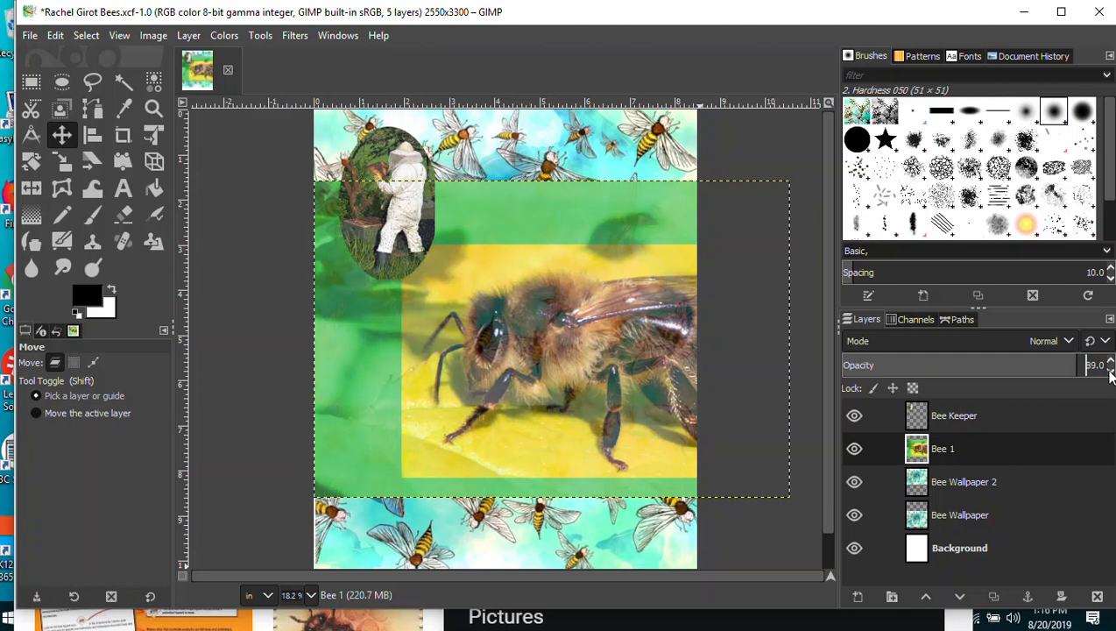
left_click(1110, 372)
left_click(1111, 372)
left_click(1110, 371)
left_click(1110, 371)
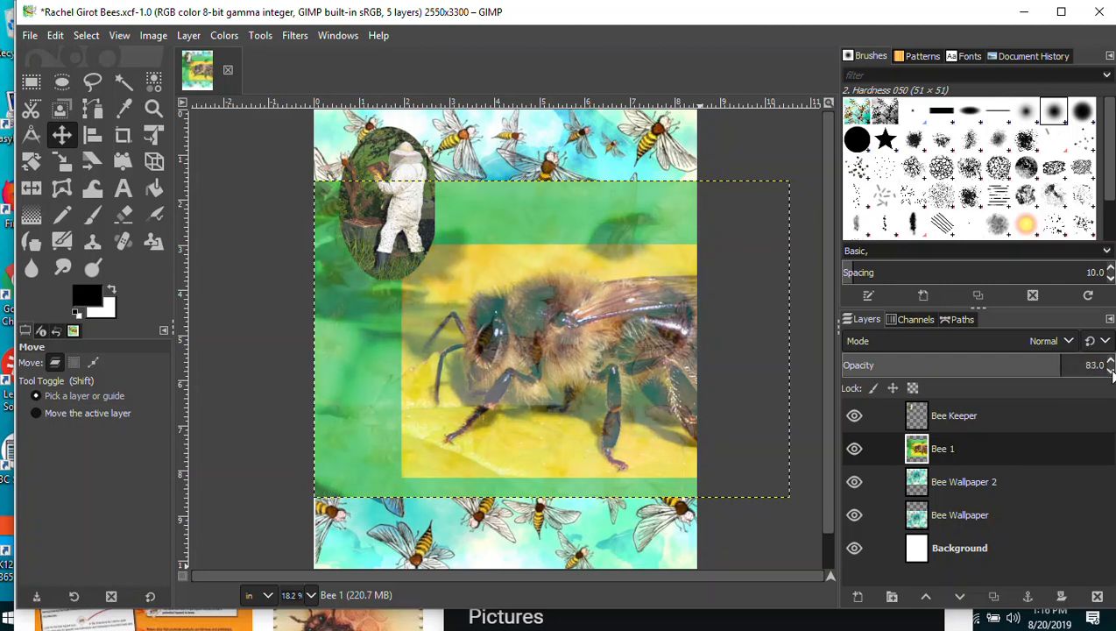
left_click(1110, 372)
left_click(1110, 371)
left_click(1110, 371)
left_click(1110, 371)
left_click(1111, 371)
left_click(1110, 371)
left_click(1110, 371)
left_click(1110, 372)
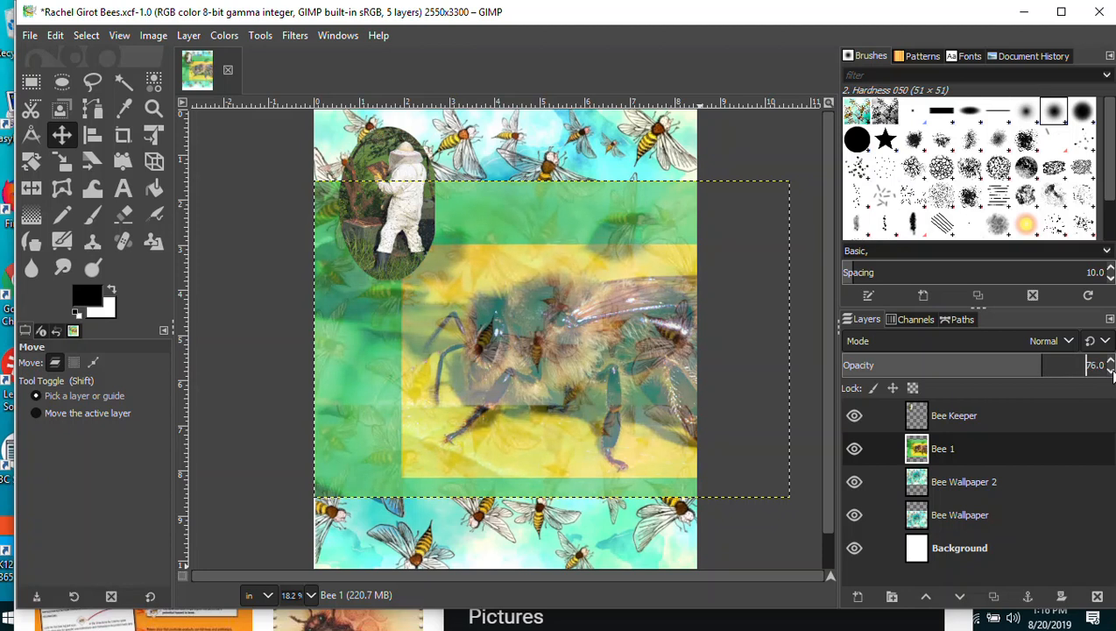
Raise the Bee 1 layer's opacity back to 100.
left_click(1110, 361)
left_click(1110, 360)
left_click(1110, 360)
left_click(1110, 360)
left_click(1110, 361)
left_click(1111, 361)
left_click(1110, 360)
left_click(1111, 360)
left_click(1110, 360)
left_click(1111, 360)
left_click(1110, 360)
left_click(1111, 360)
left_click(1110, 360)
left_click(1110, 360)
left_click(1110, 360)
left_click(1111, 360)
left_click(1110, 360)
left_click(1110, 360)
left_click(1110, 360)
left_click(1110, 361)
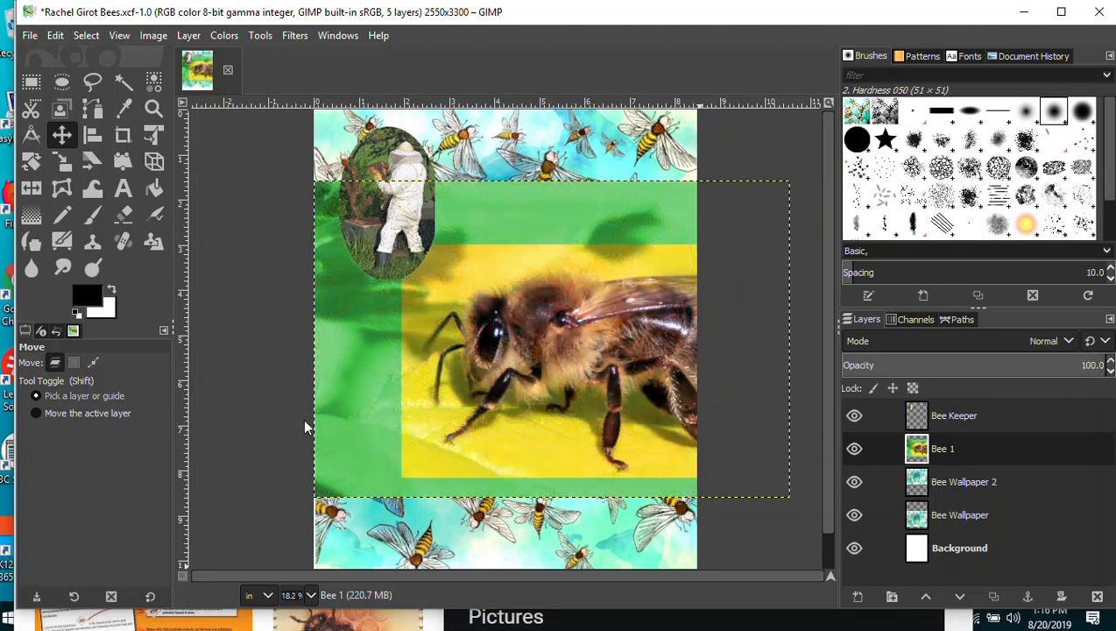
Rectangle-select the bee close-up and invert the selection to the green surround.
left_click(31, 82)
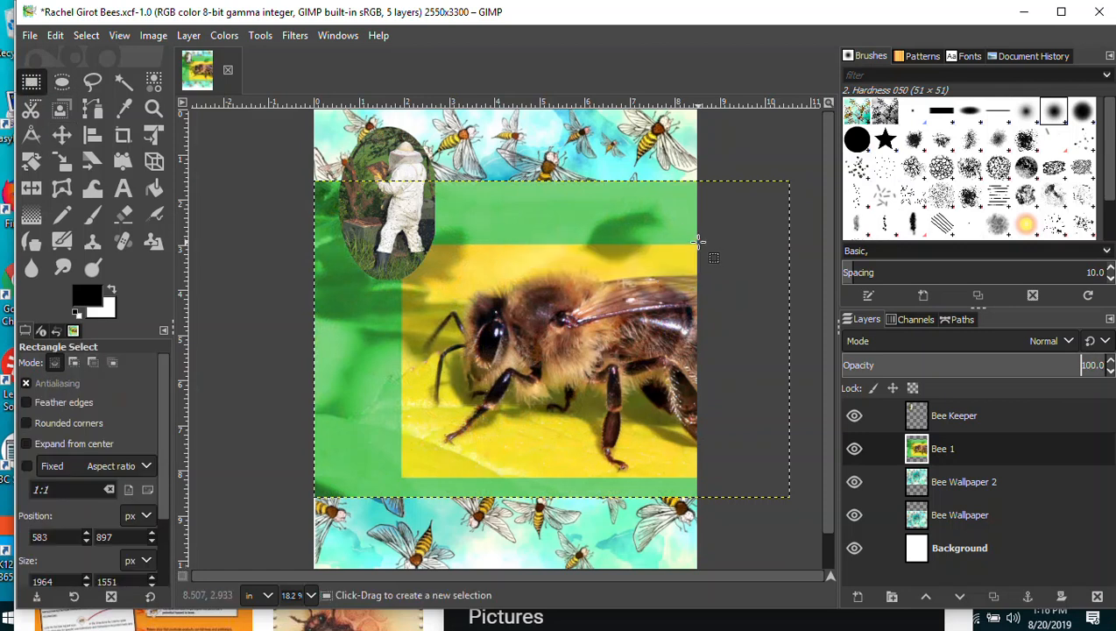
left_click_drag(701, 244, 400, 479)
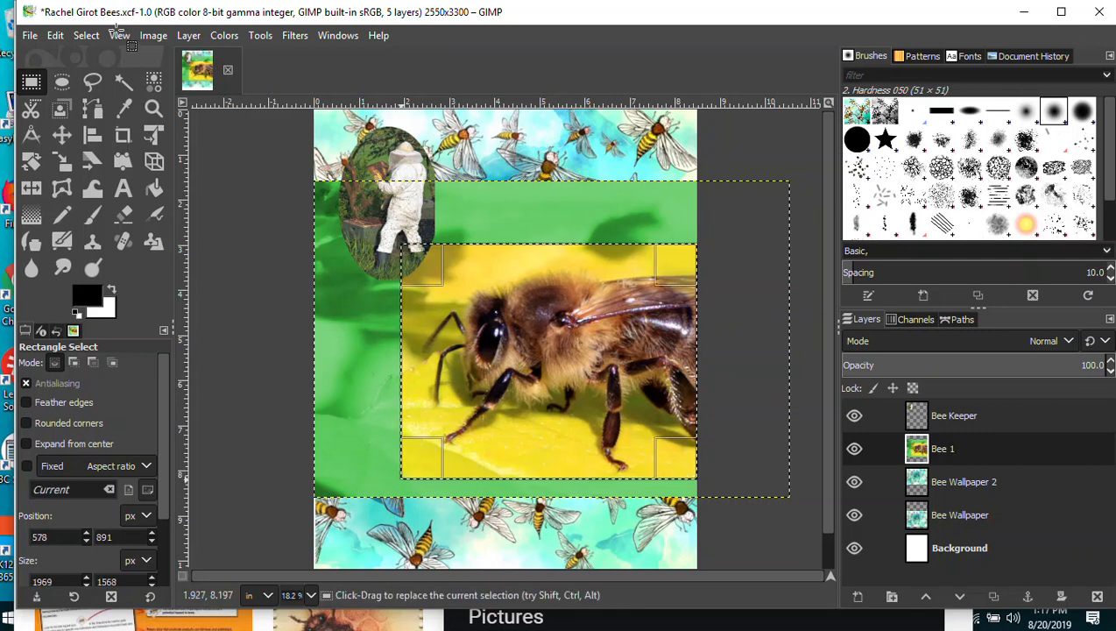
left_click(86, 35)
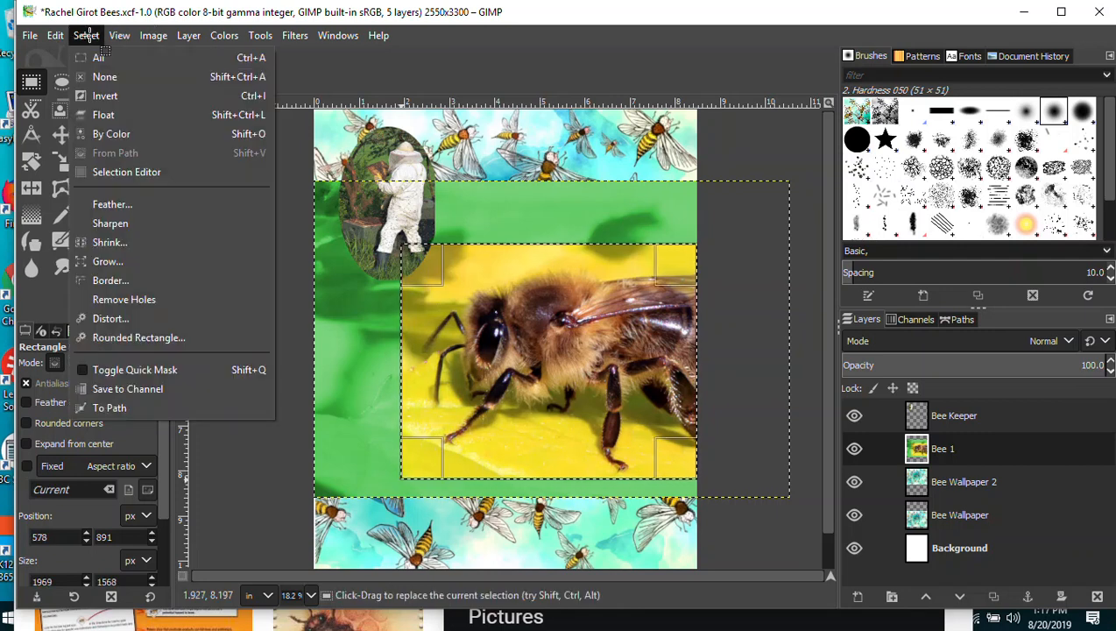
left_click(112, 97)
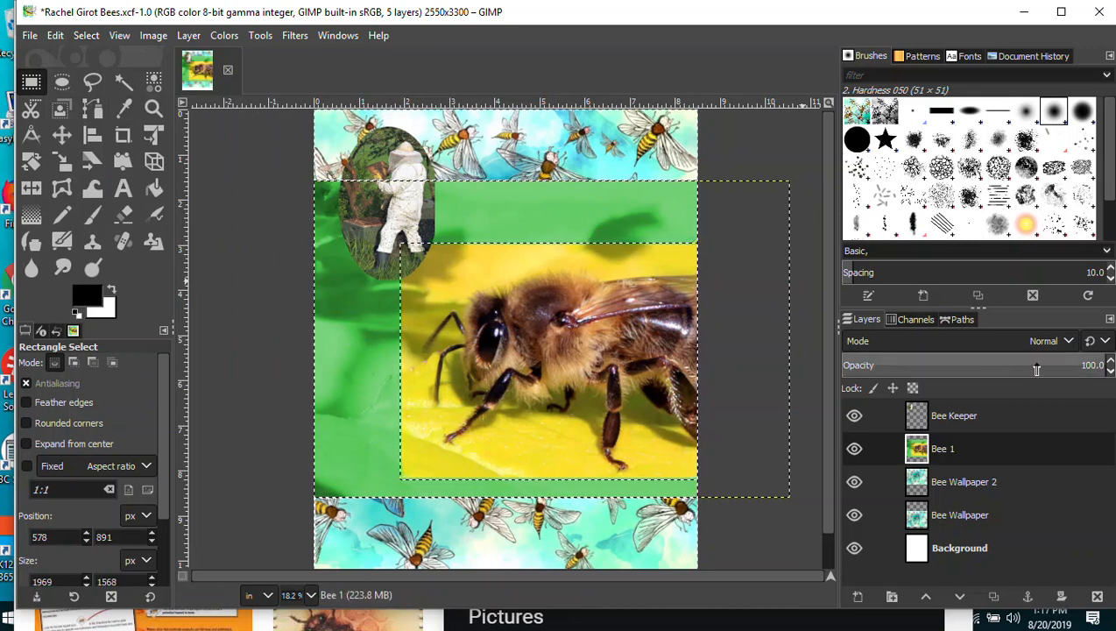
left_click_drag(1095, 365, 1055, 365)
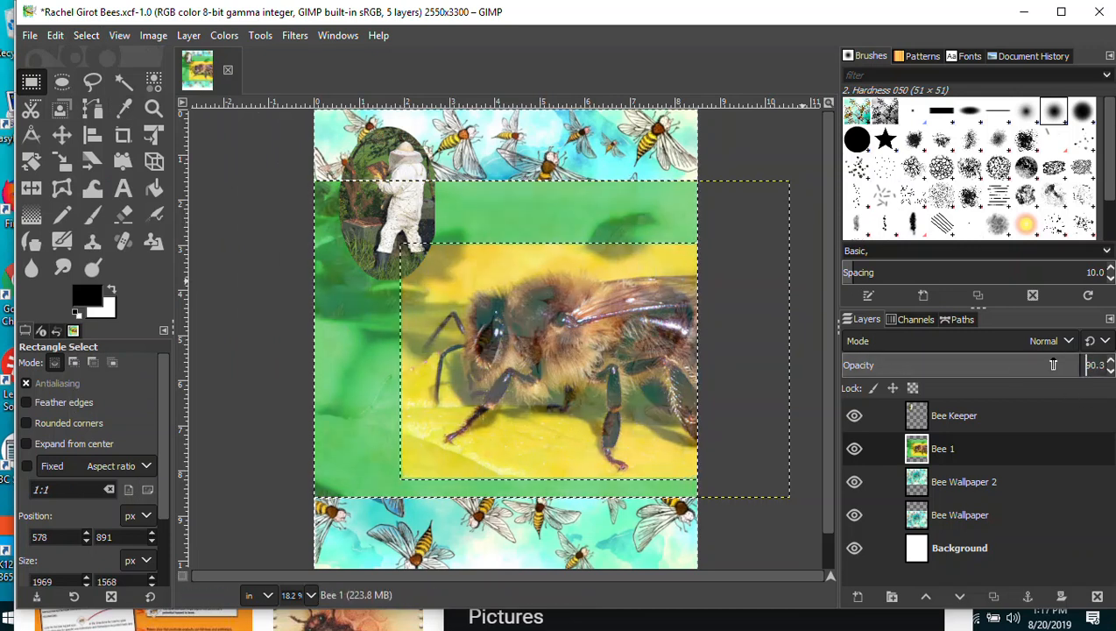
left_click(1111, 360)
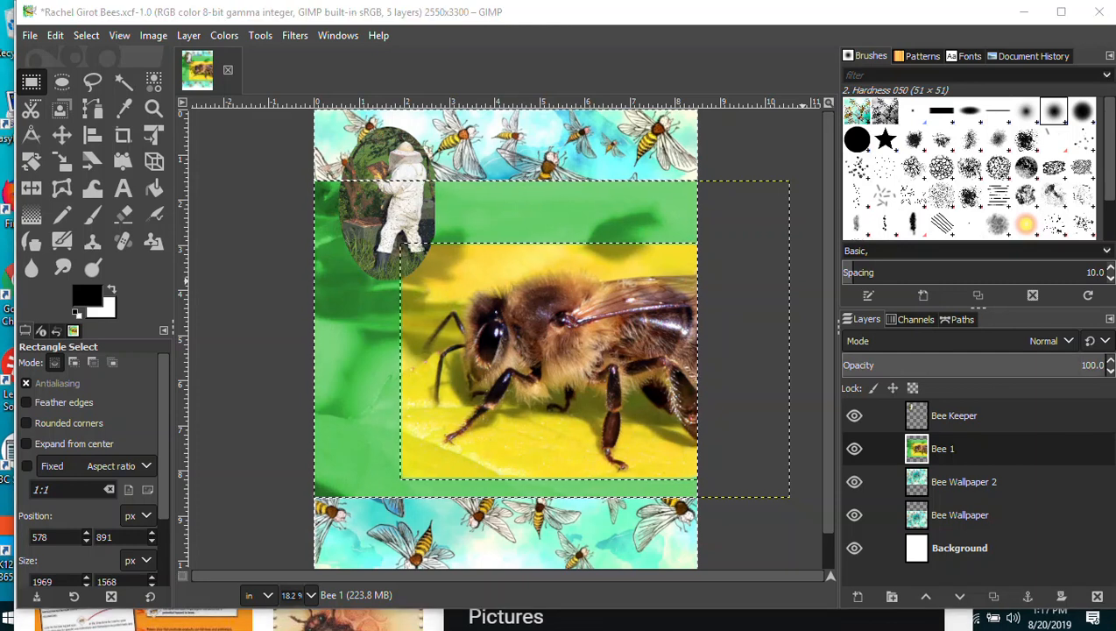
Cut the green surround from Bee 1 and paste it as a new layer.
left_click(54, 35)
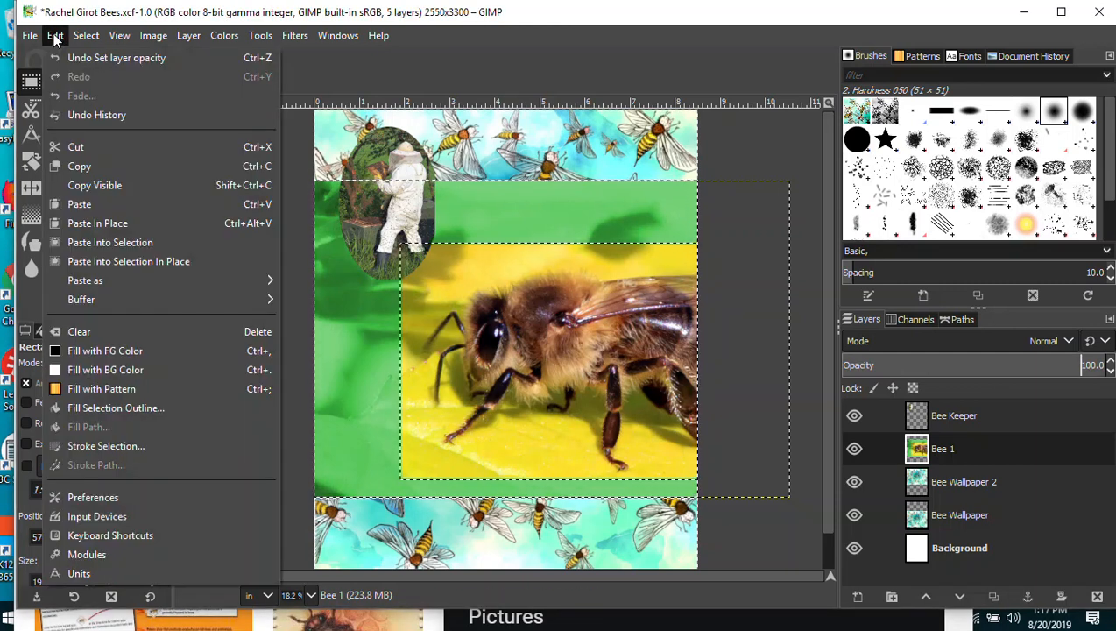
left_click(73, 148)
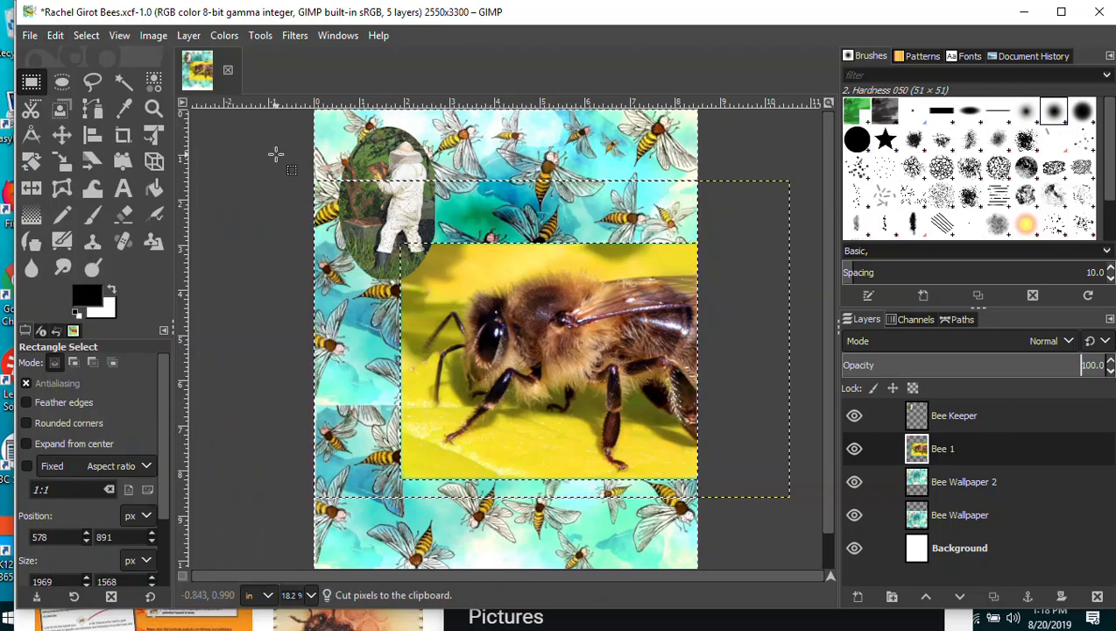
left_click(55, 35)
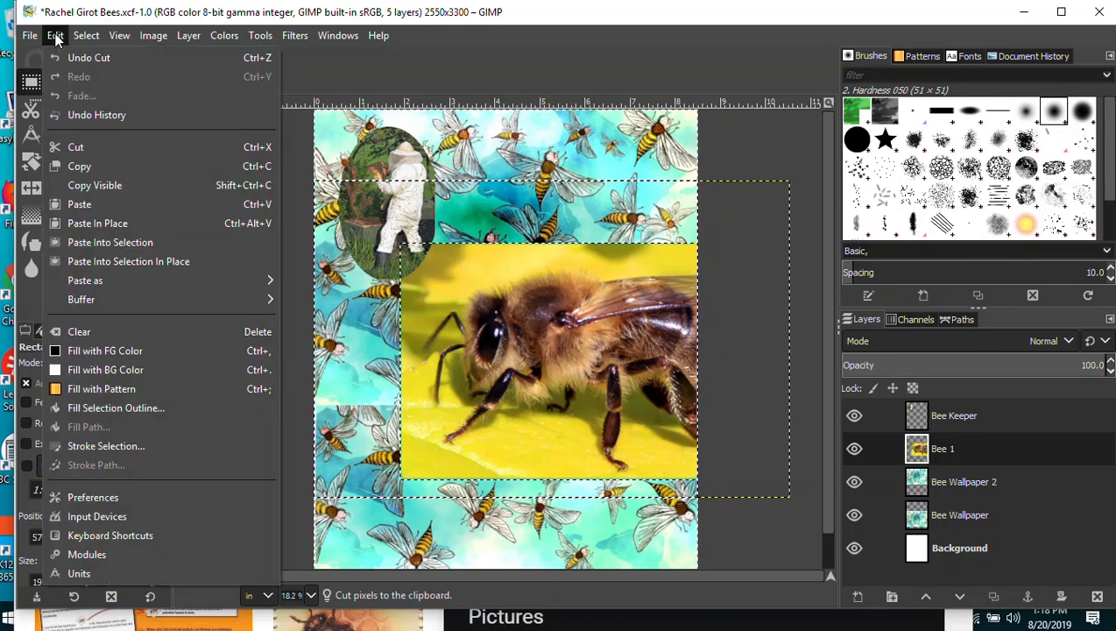
mouse_move(83, 279)
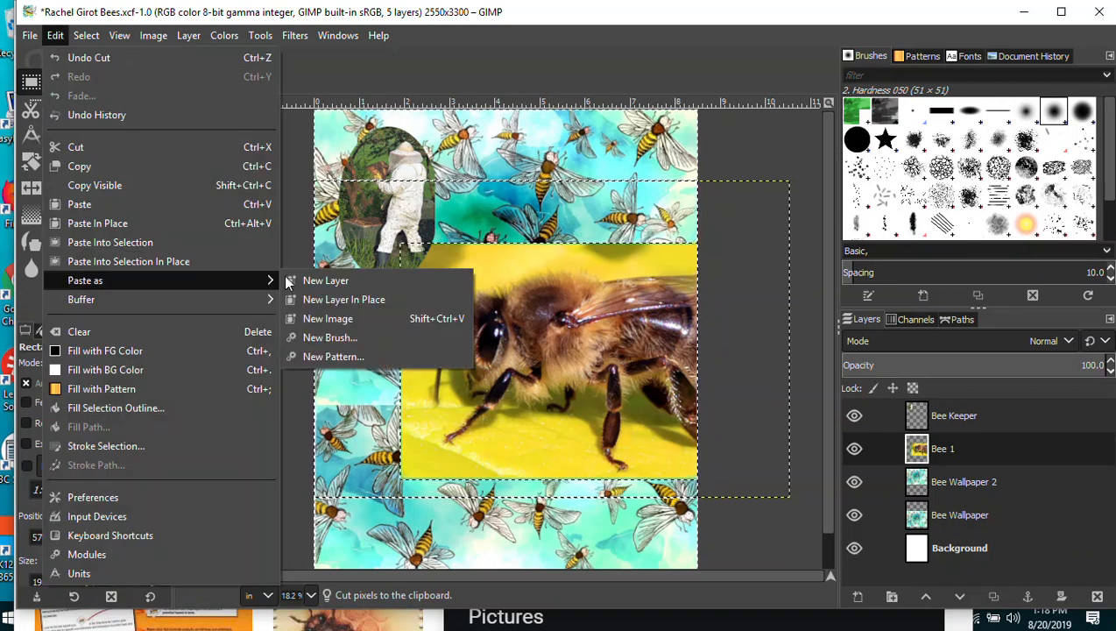
left_click(326, 280)
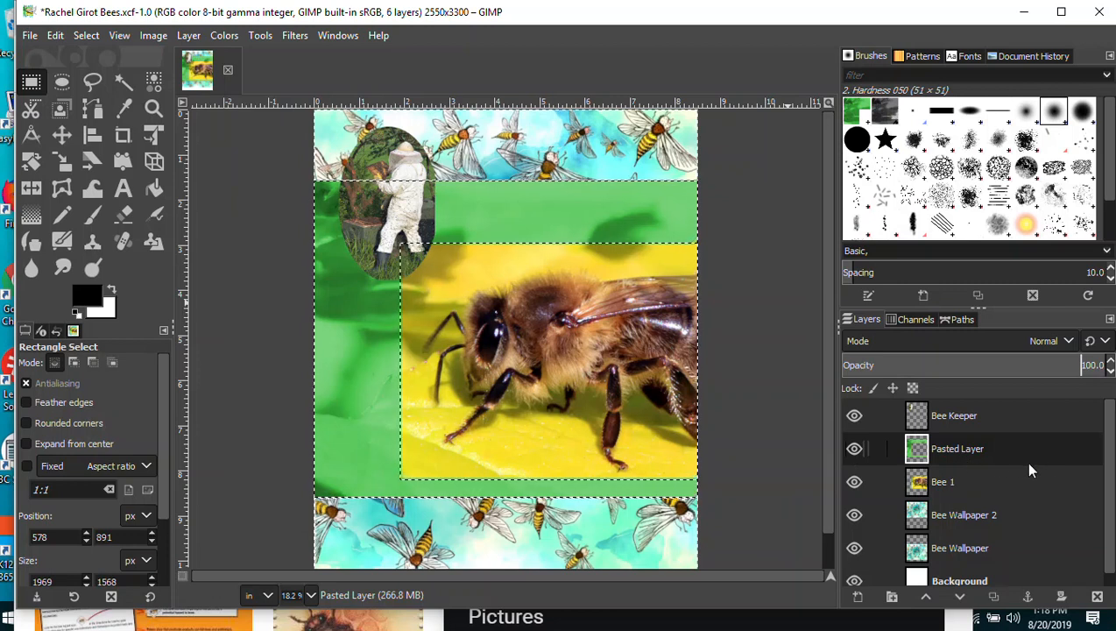
Rename the pasted layer to Green Border, correcting a typo.
double_click(964, 449)
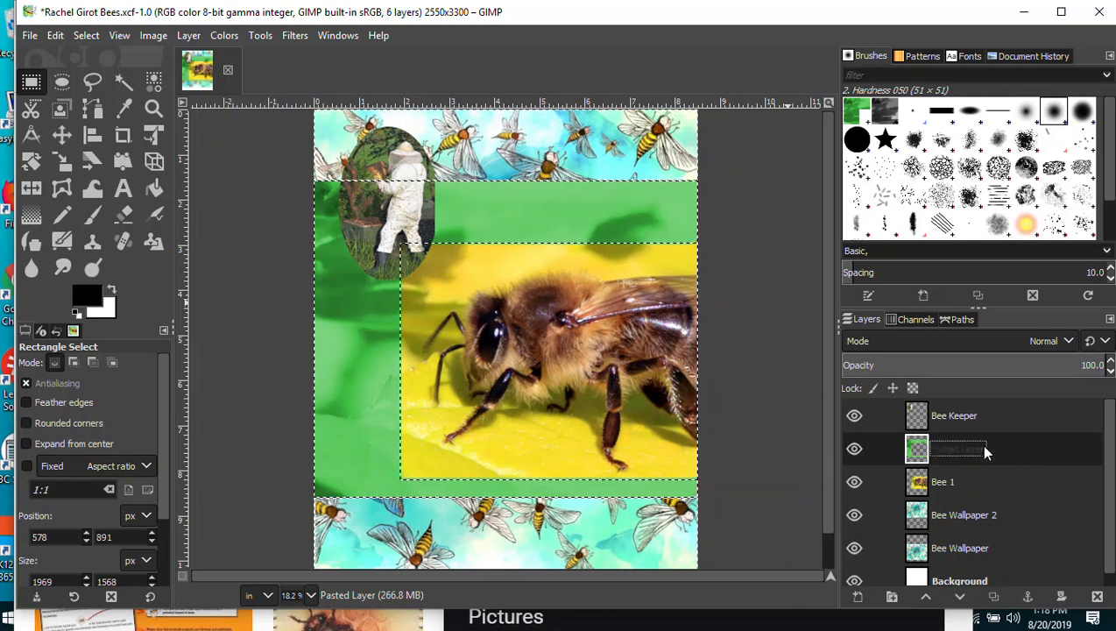
type("G")
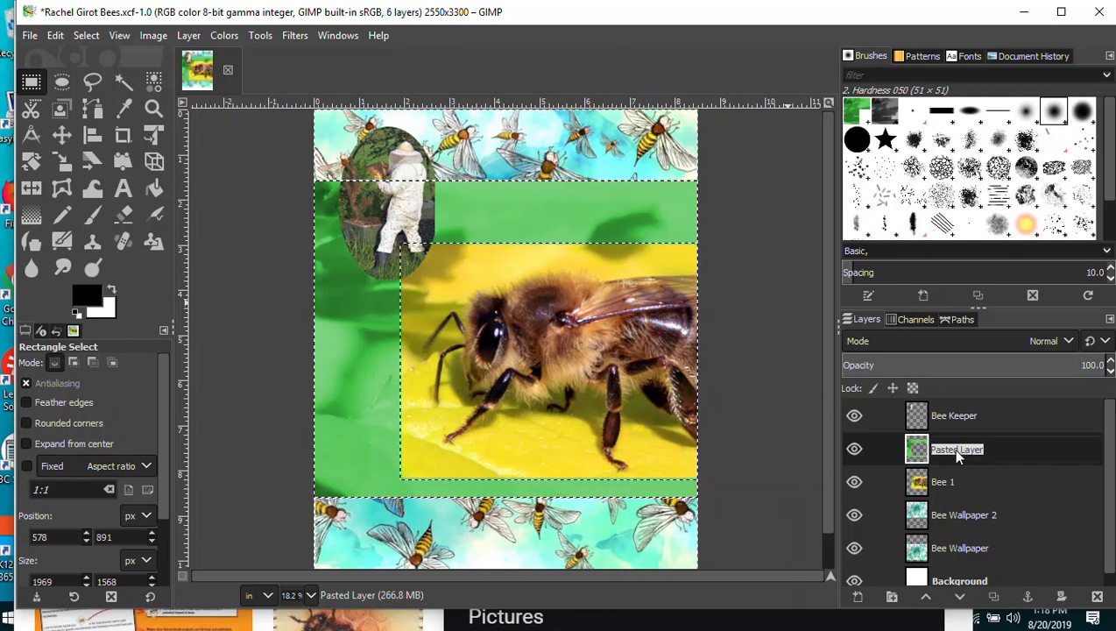
type("reen Boarder")
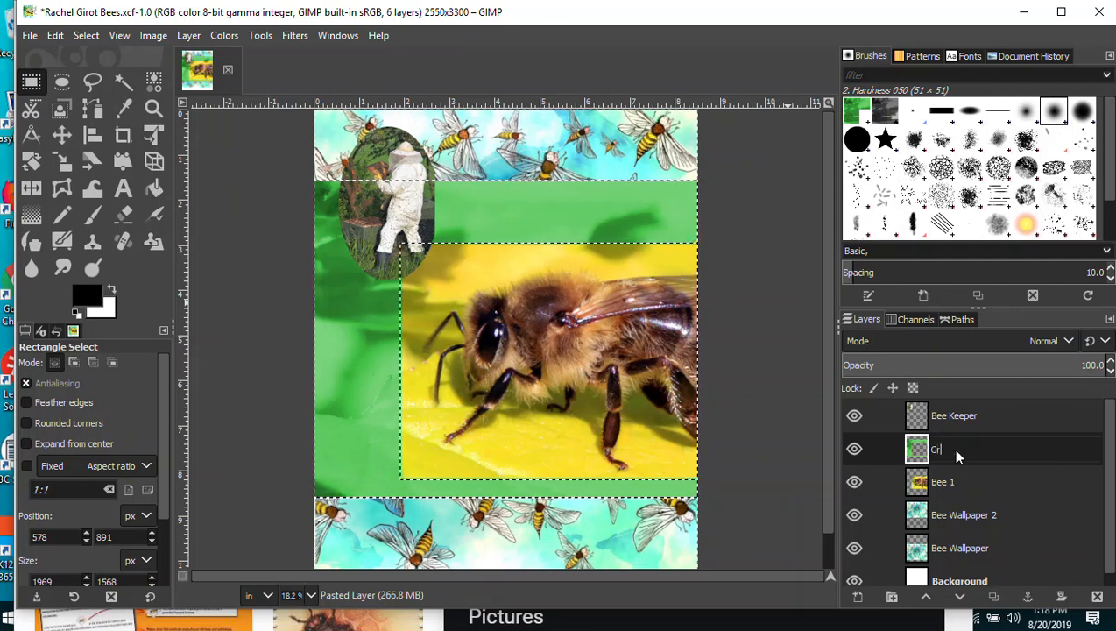
key("BackSpace")
key("BackSpace")
key("BackSpace")
key("BackSpace")
key("BackSpace")
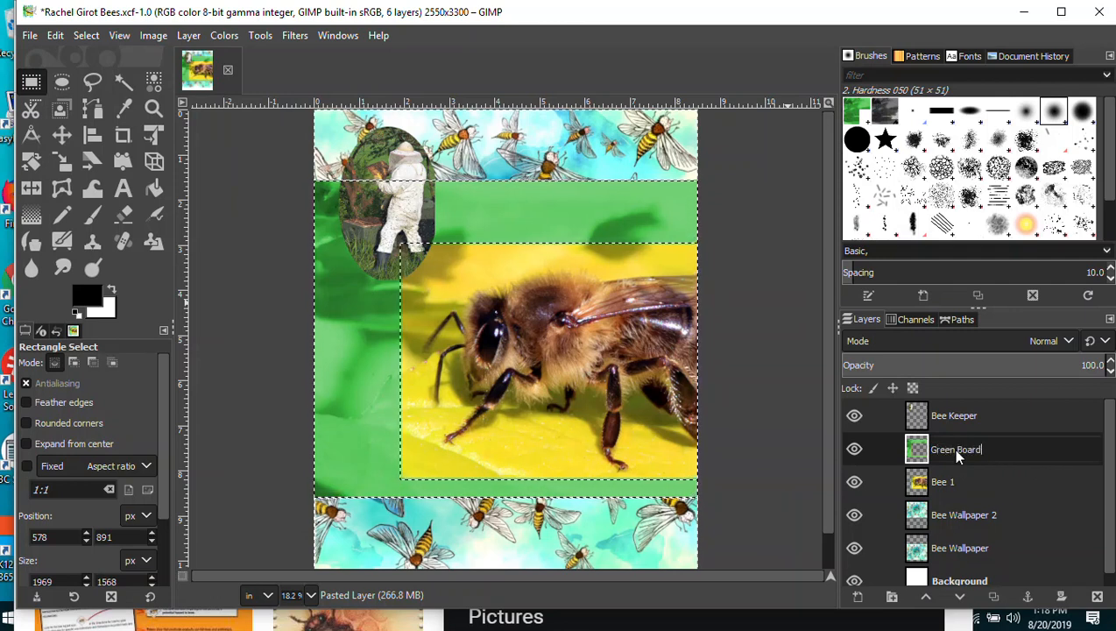
type("rder")
key("Return")
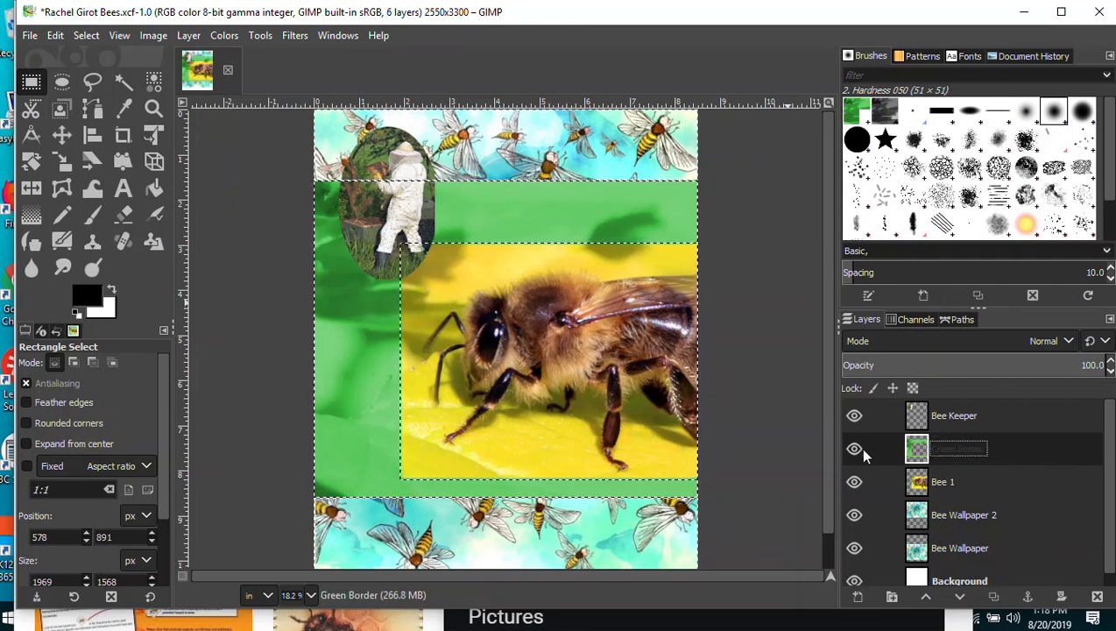
Lower the Green Border layer's opacity to 78 and save the poster.
left_click(1110, 372)
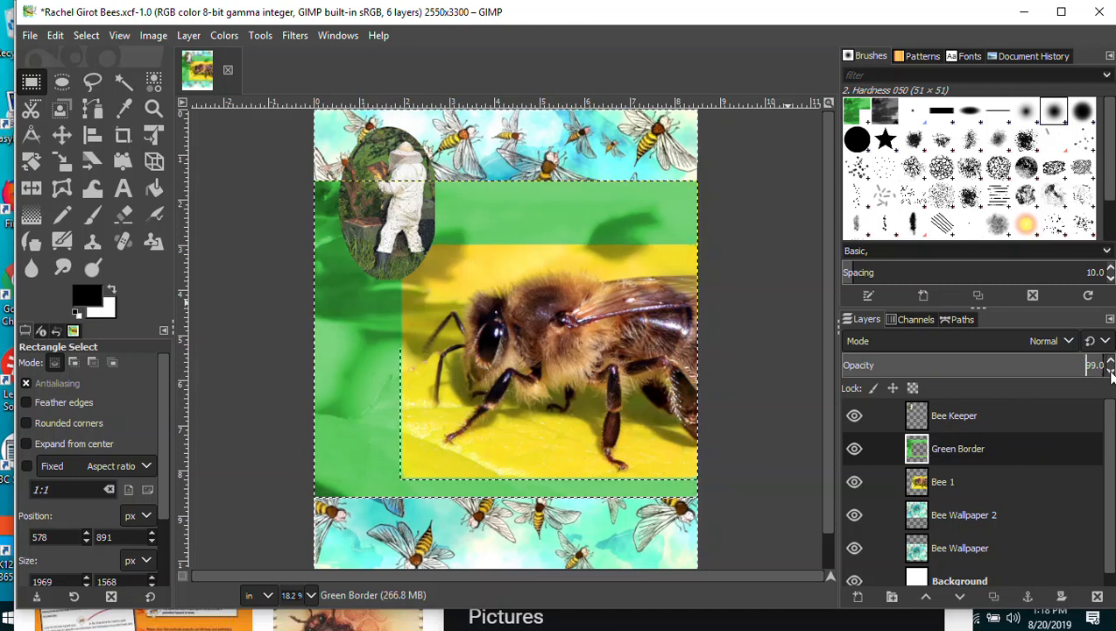
left_click(1110, 371)
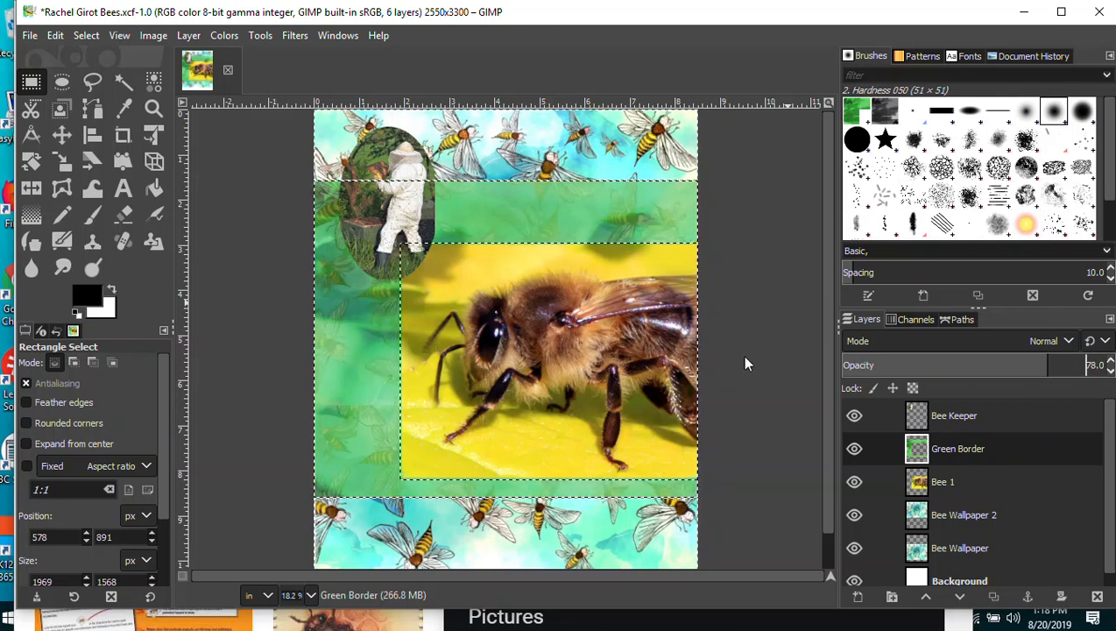
left_click(31, 37)
left_click(54, 185)
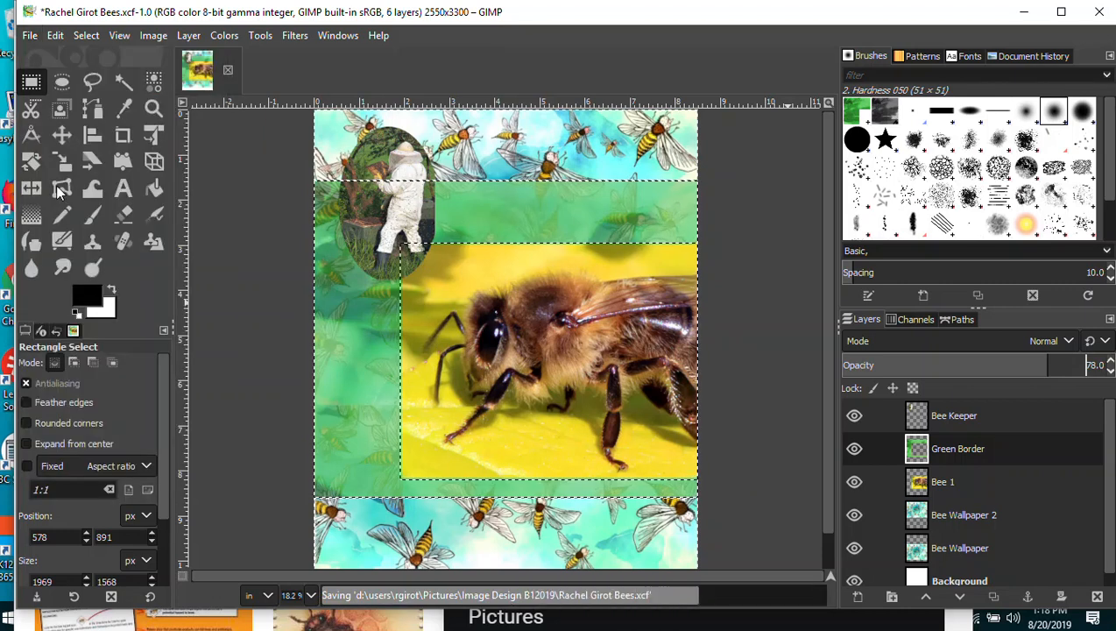
Select the entire image with Select > All.
scroll(1103, 473, "down", 1)
double_click(951, 572)
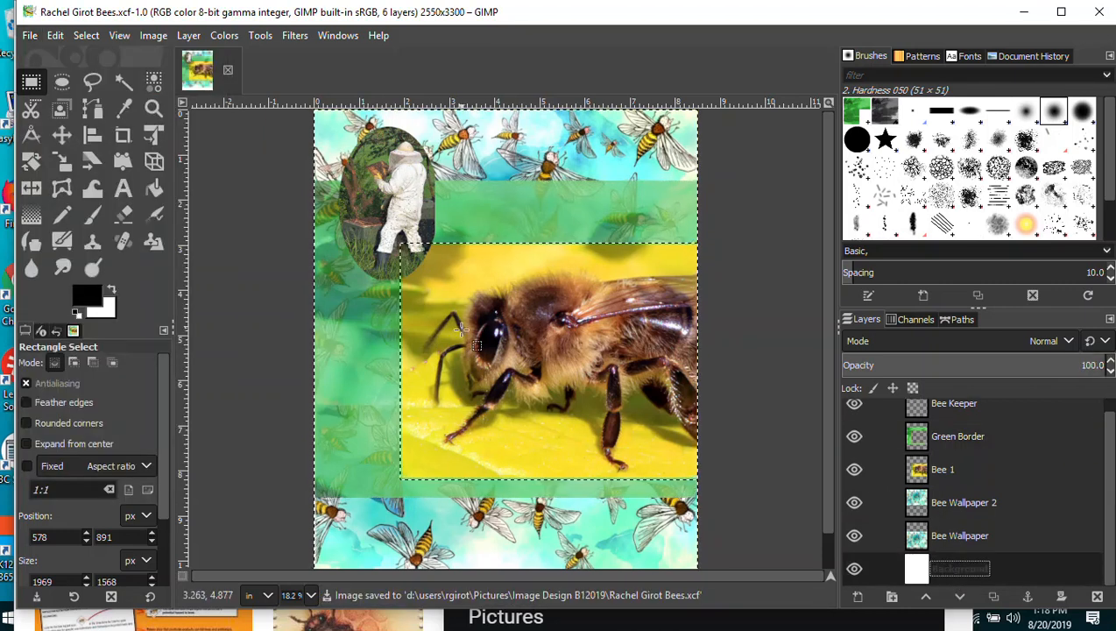
left_click(86, 35)
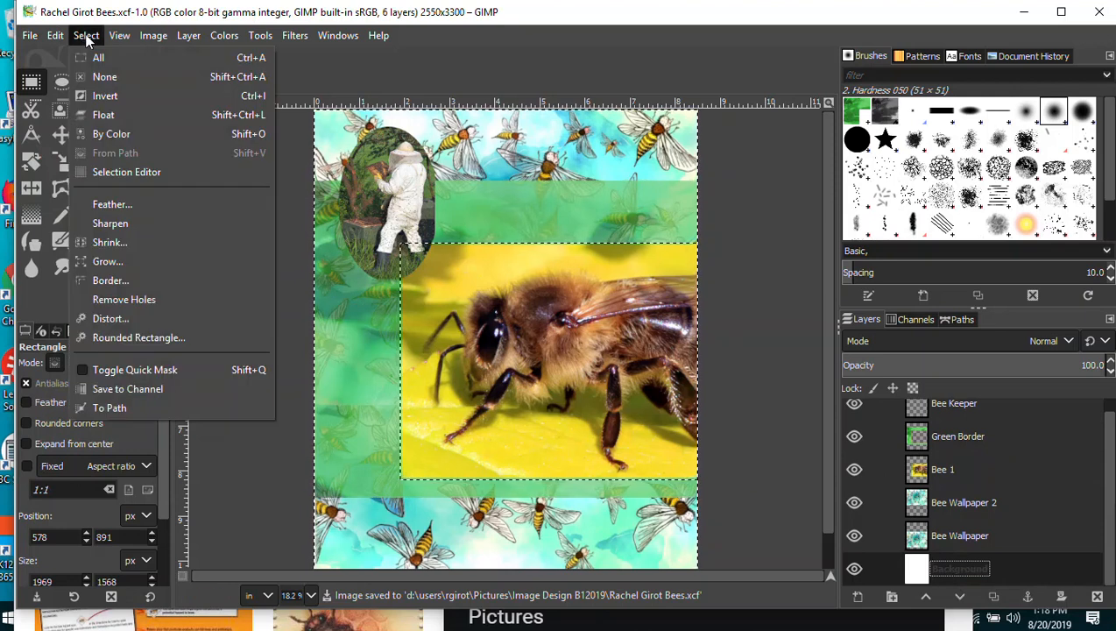
left_click(99, 56)
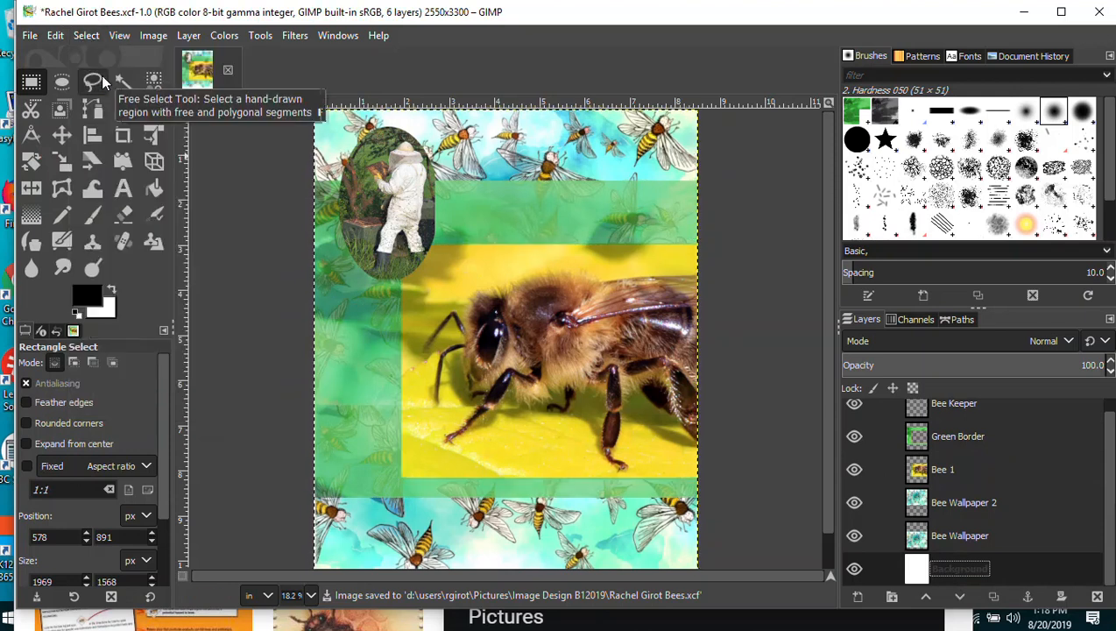
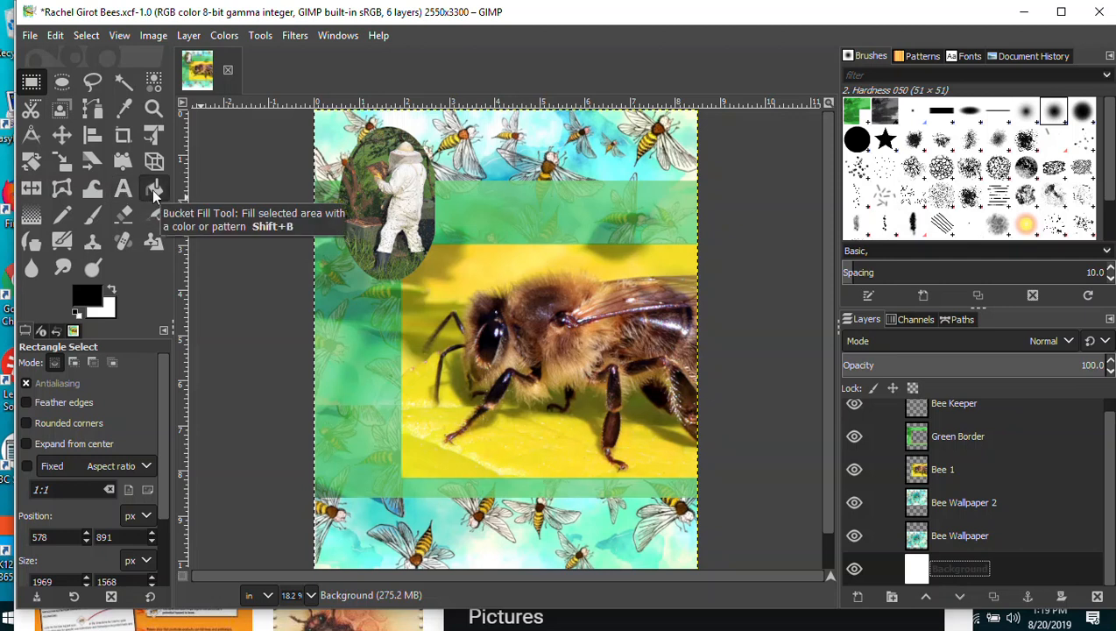
Draw an oval selection in the upper green band right of the beekeeper photo, then save.
left_click(61, 81)
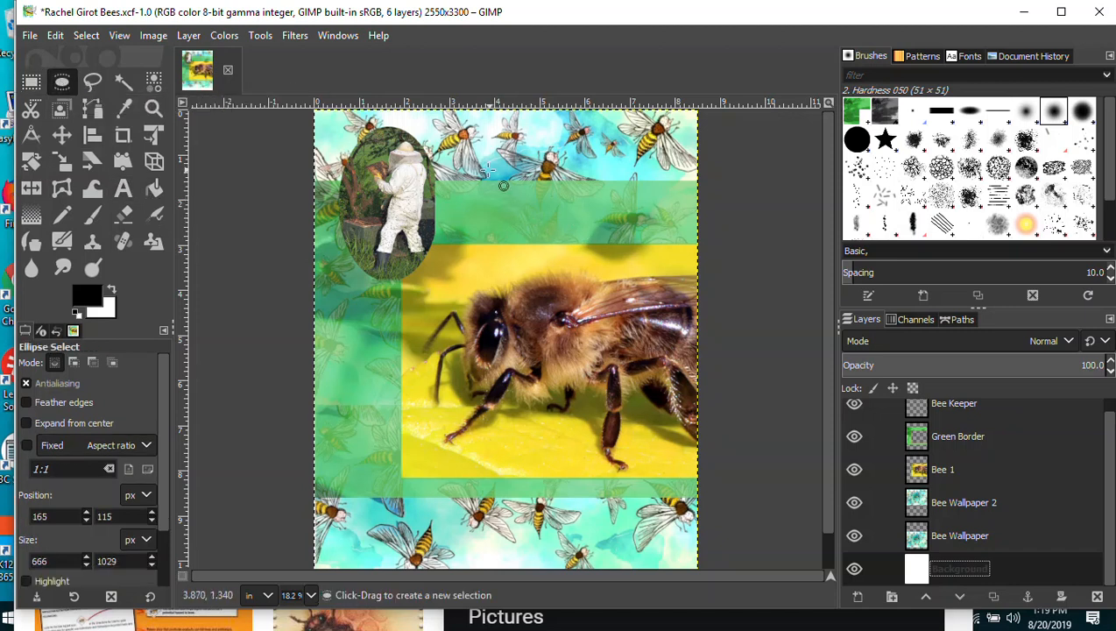
left_click_drag(476, 163, 621, 213)
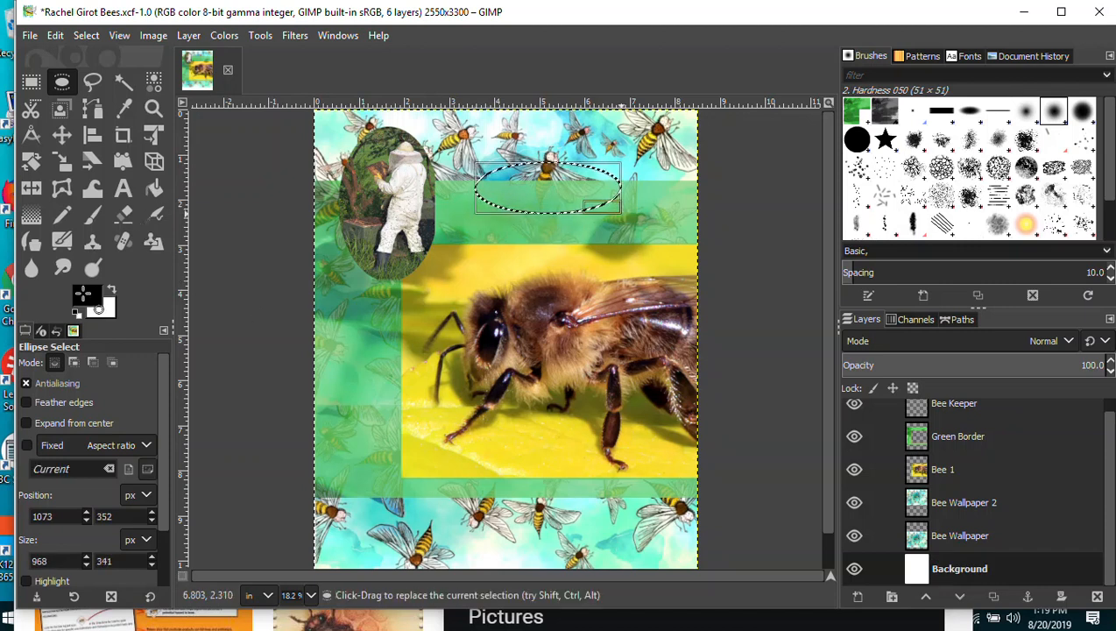
left_click(30, 35)
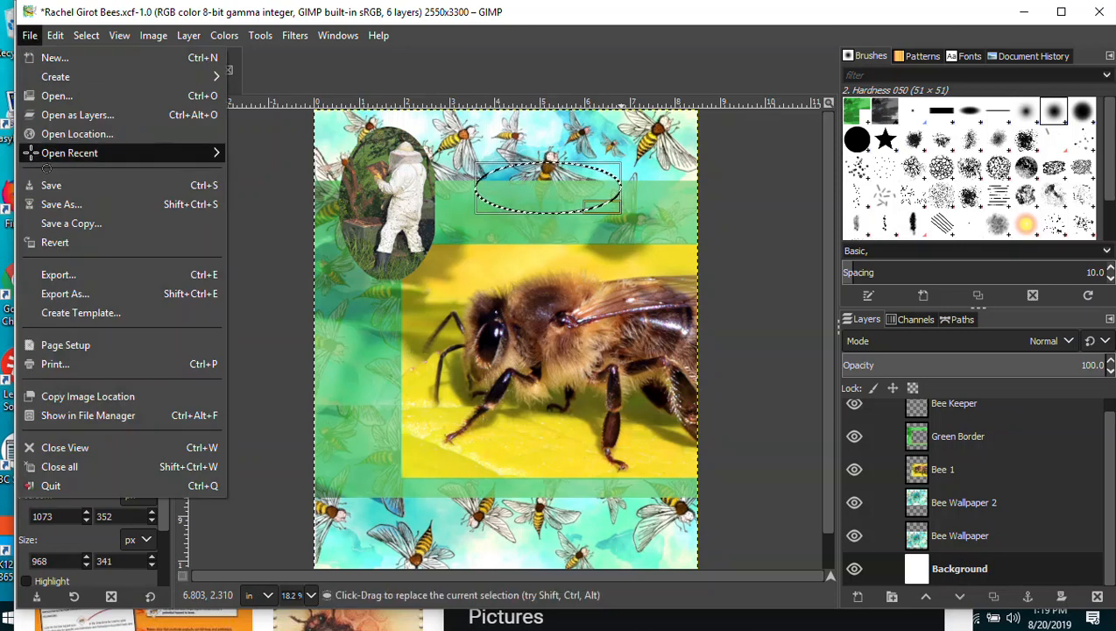
left_click(34, 186)
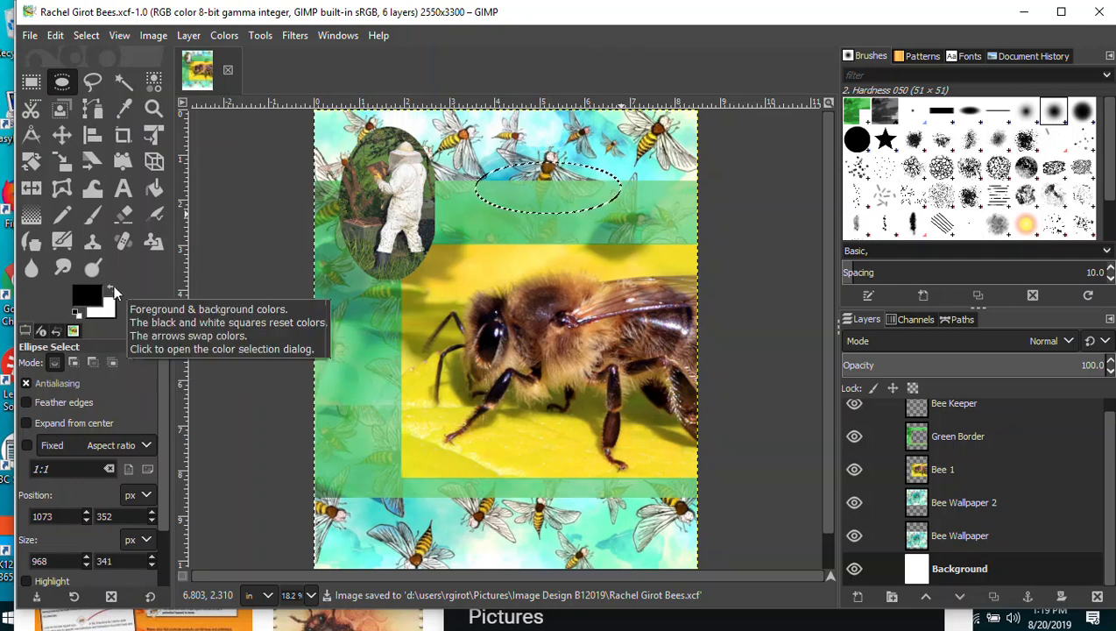
Swap the colours so white is the foreground colour, and save the poster again.
left_click(113, 287)
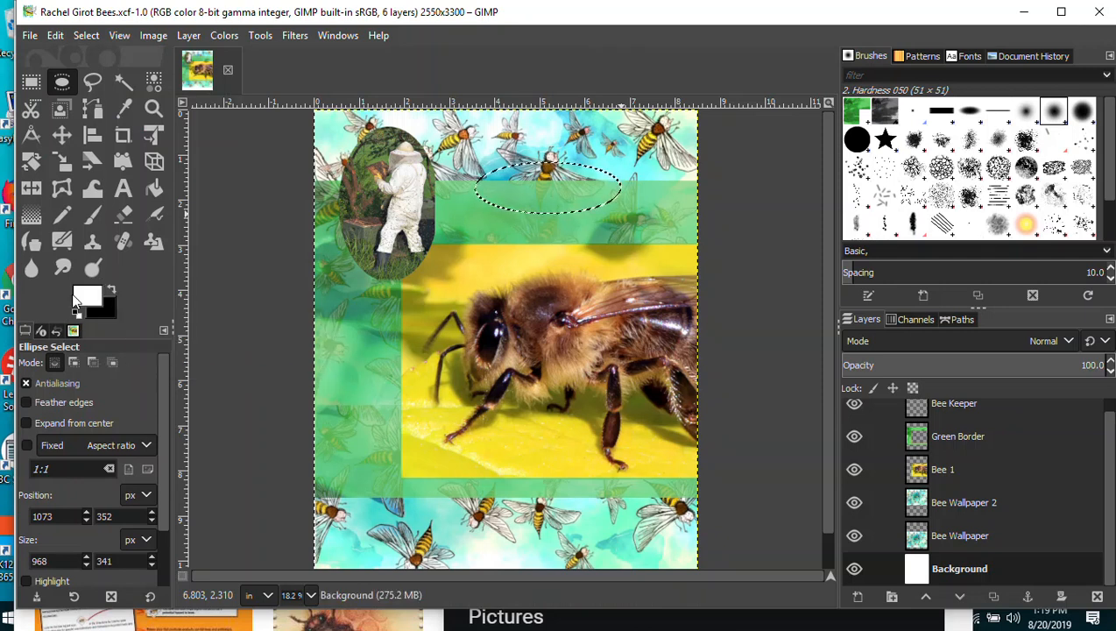
left_click(113, 289)
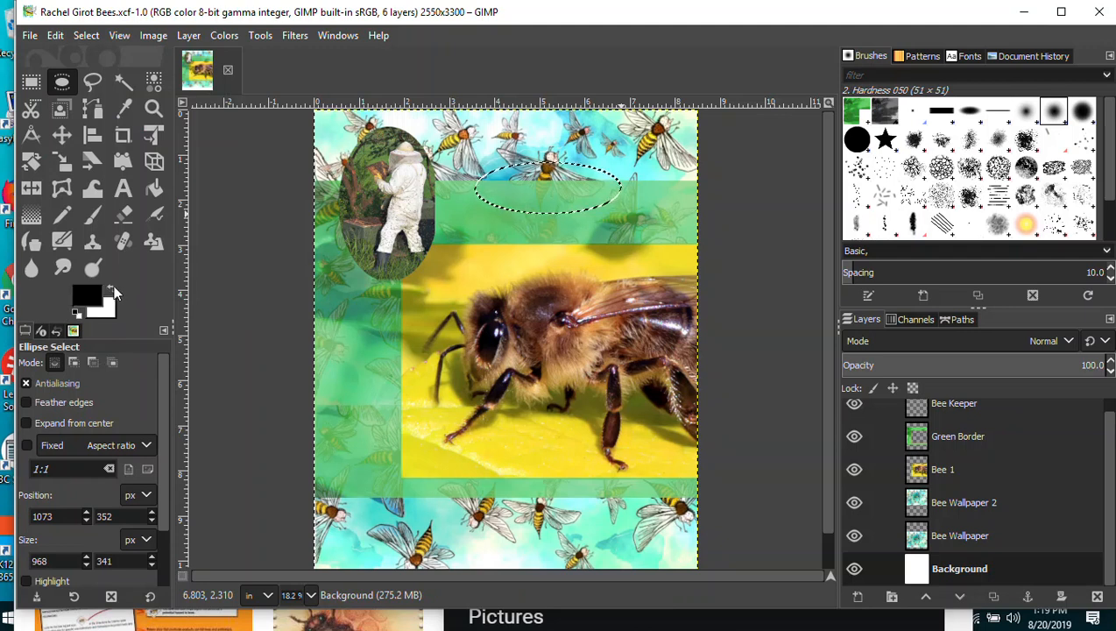
left_click(113, 289)
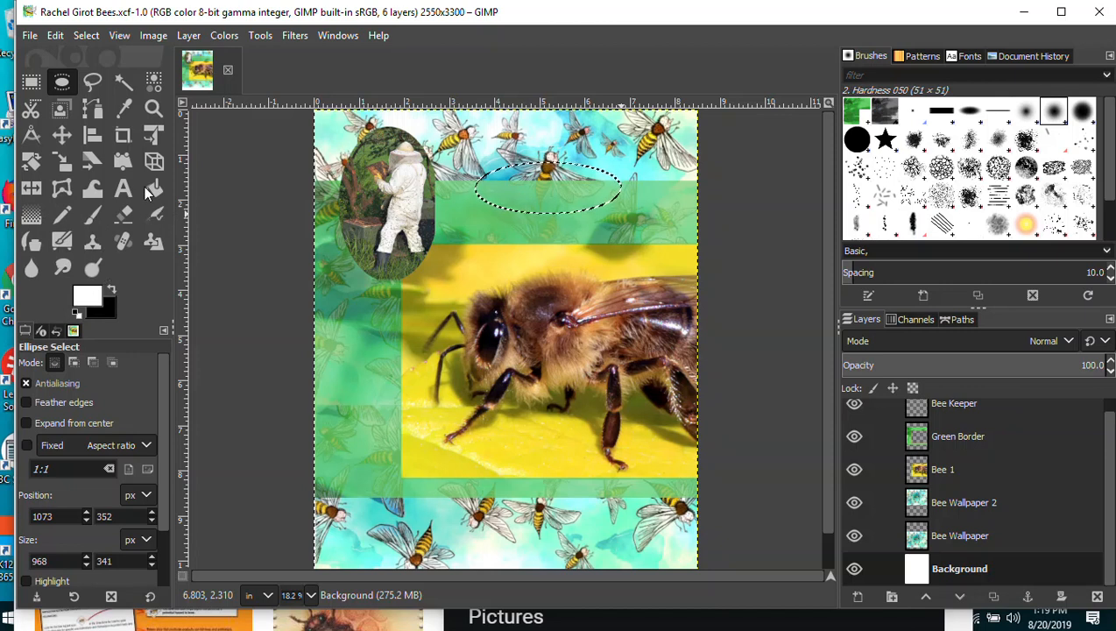
left_click(30, 35)
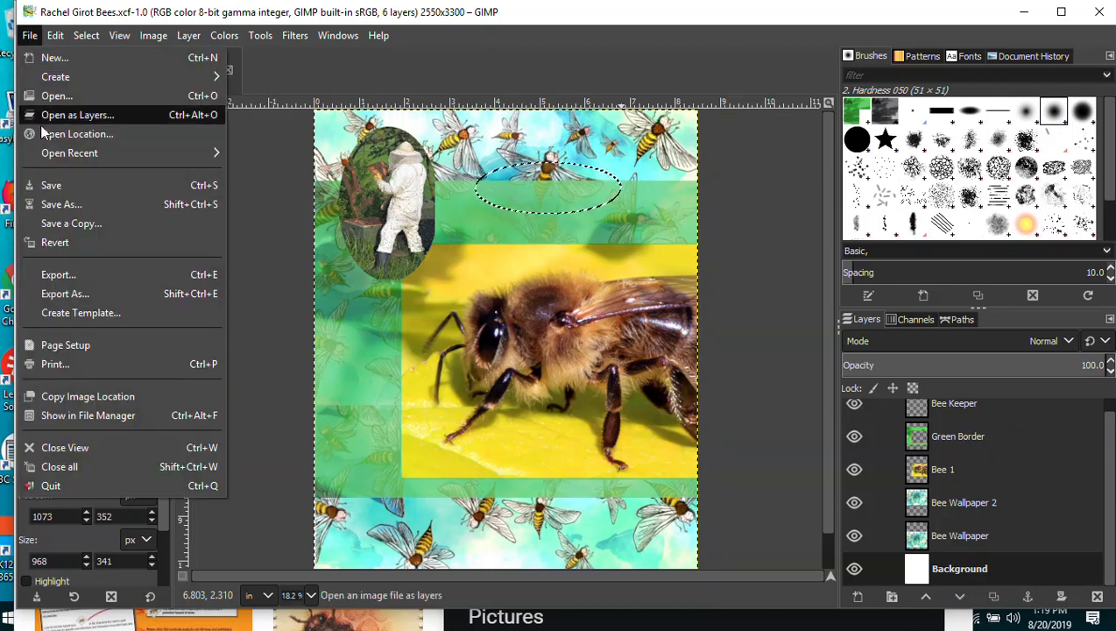
left_click(48, 182)
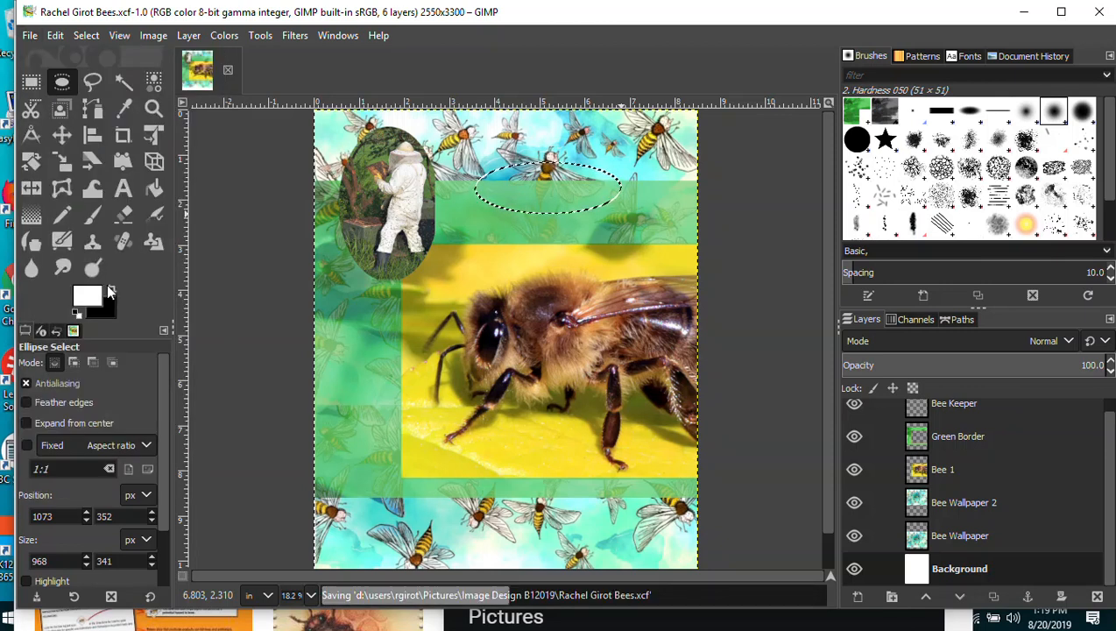
Add a new layer named White Oval above the Bee Keeper layer and save the poster.
left_click(156, 189)
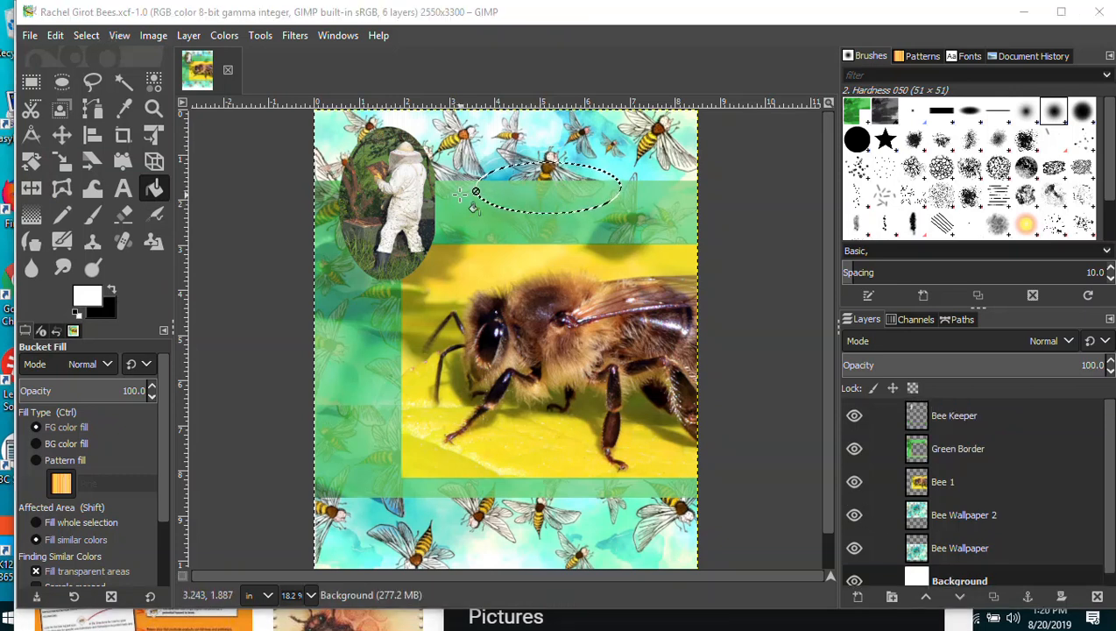
scroll(1097, 498, "down", 1)
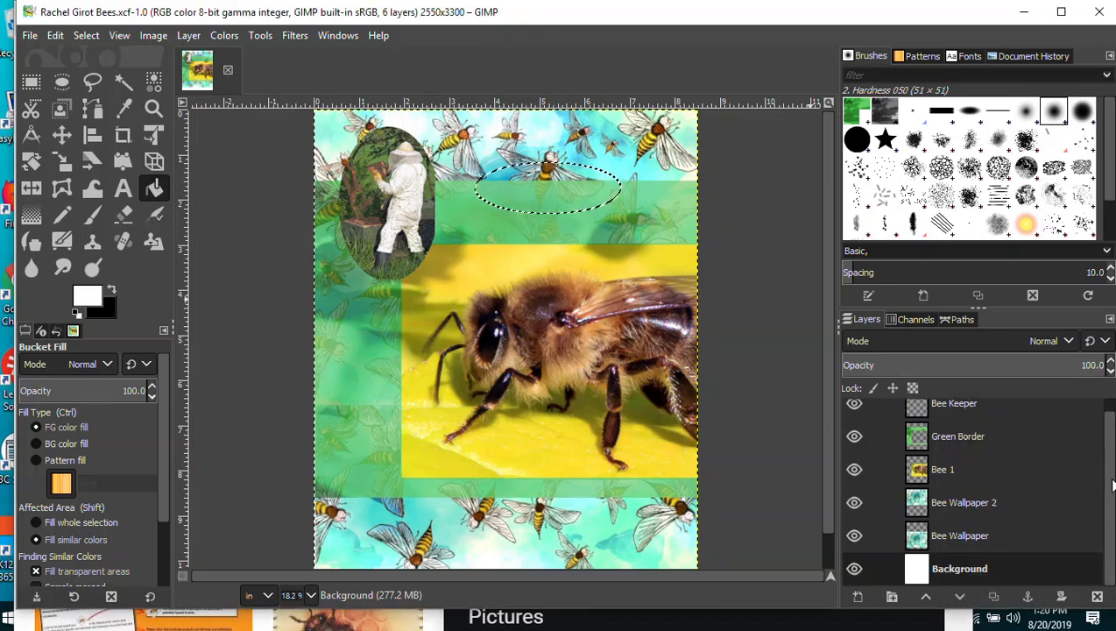
scroll(1111, 473, "up", 1)
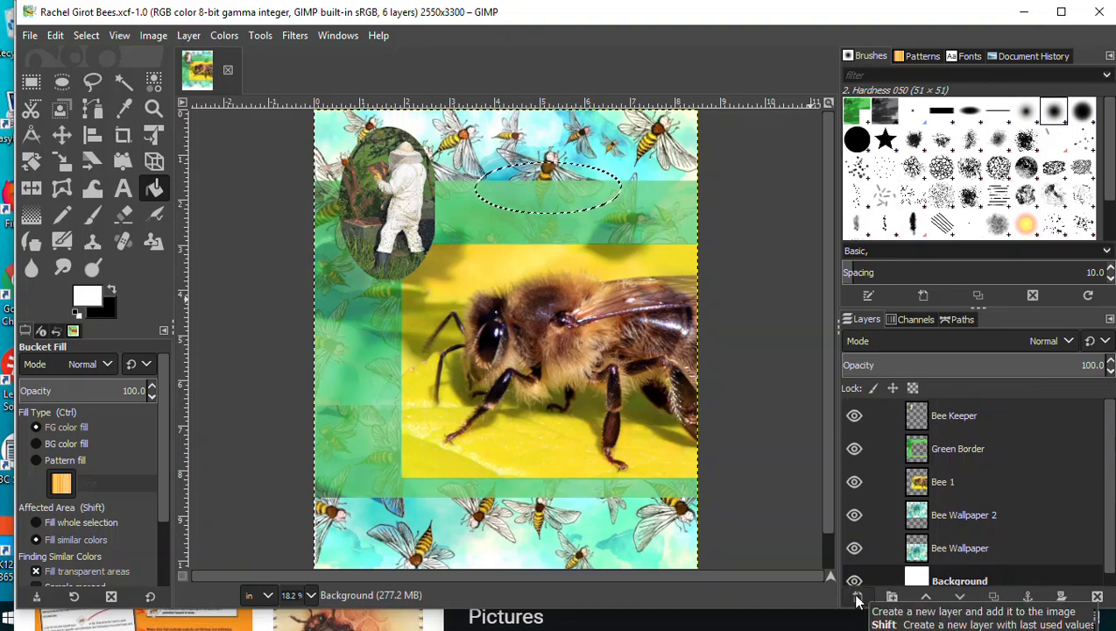
double_click(955, 414)
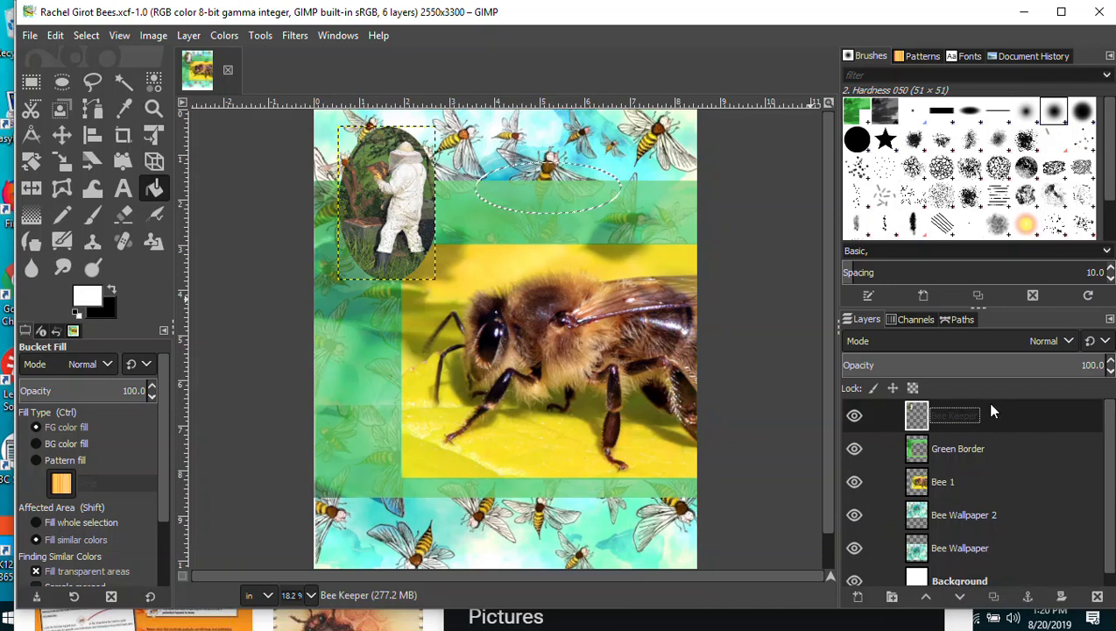
left_click(857, 601)
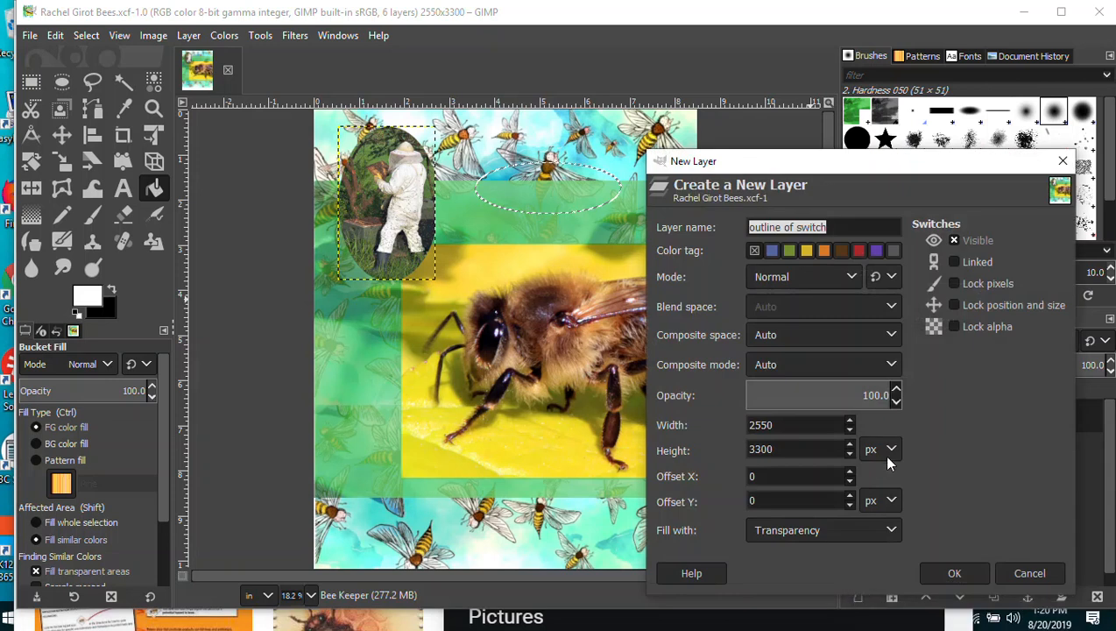
type("White Oval")
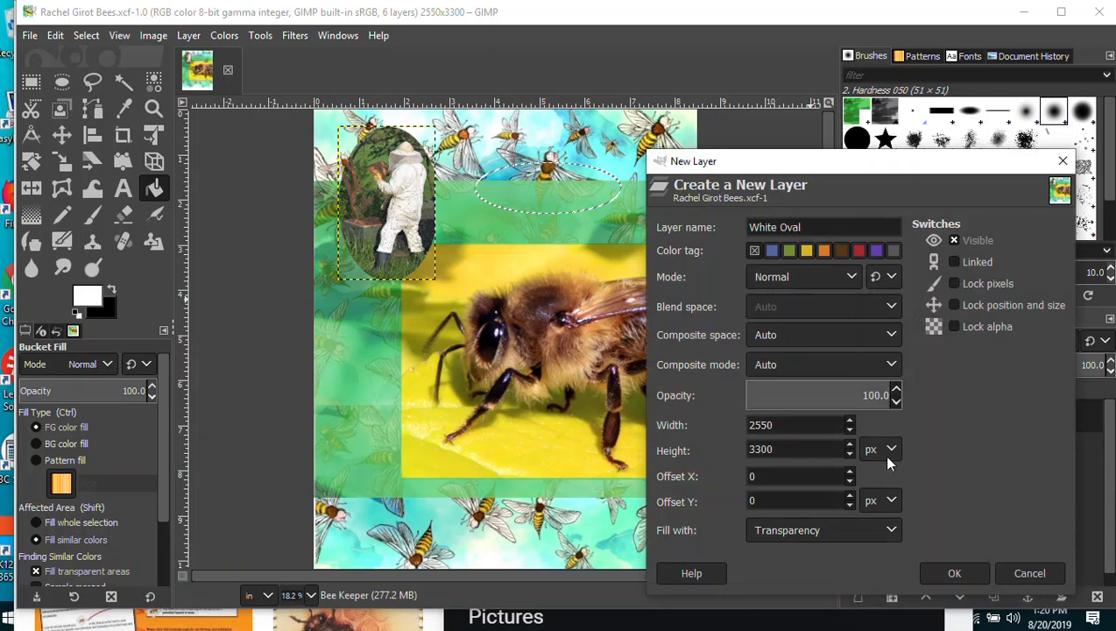
key("Return")
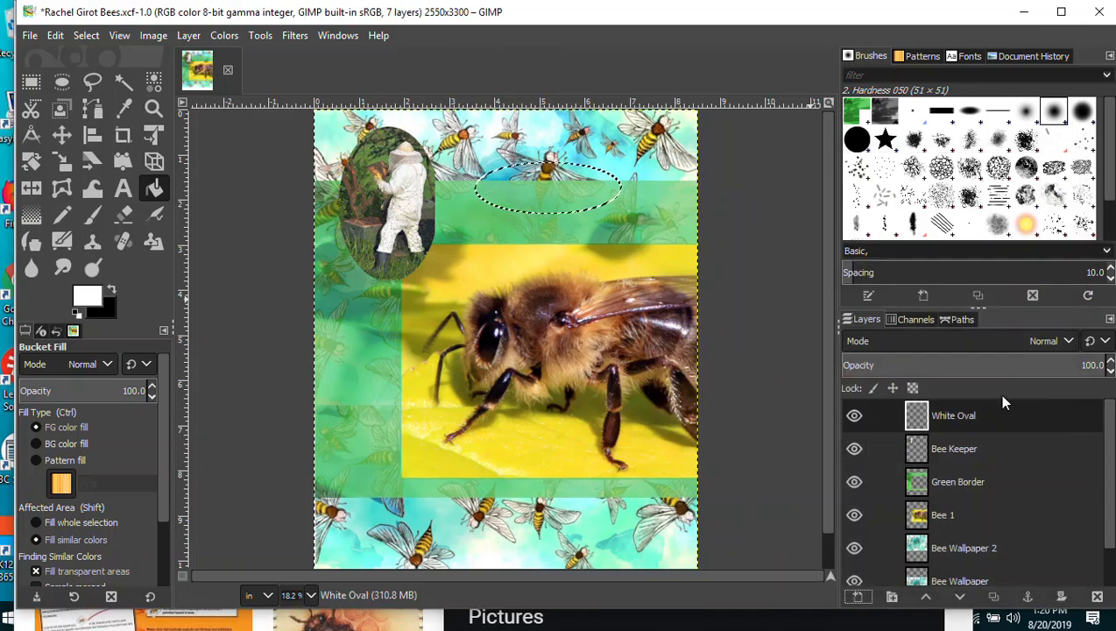
double_click(957, 417)
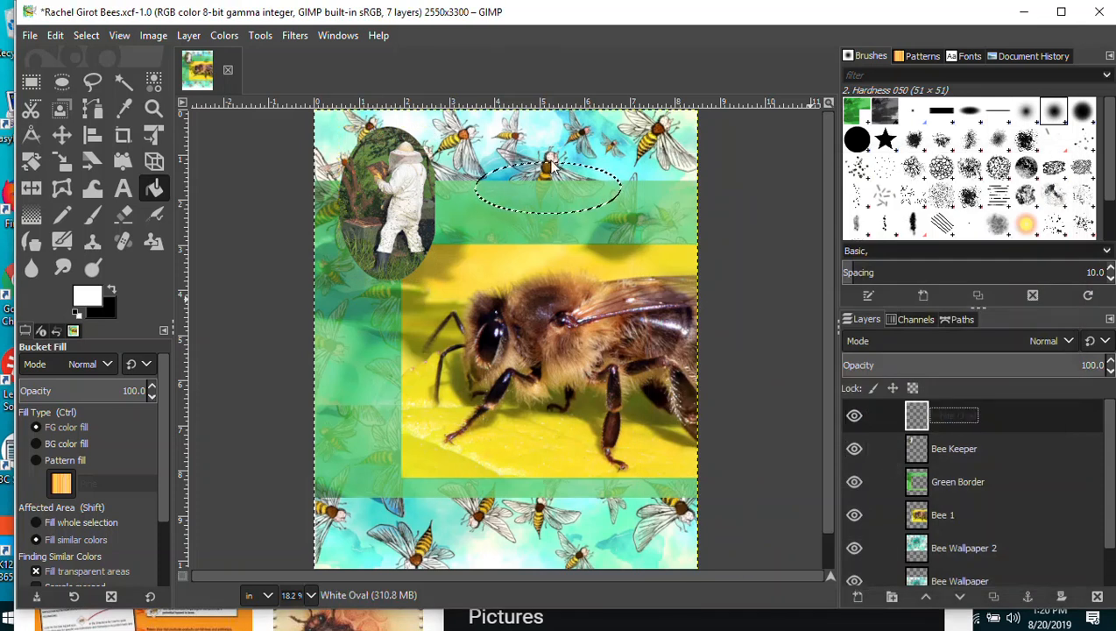
left_click(31, 36)
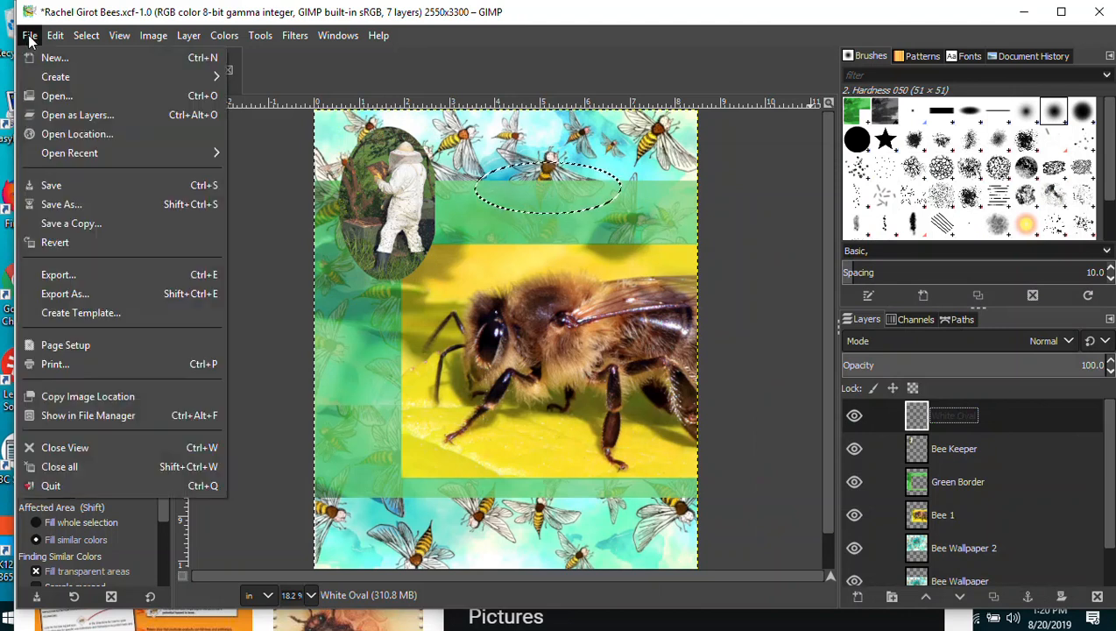
left_click(47, 185)
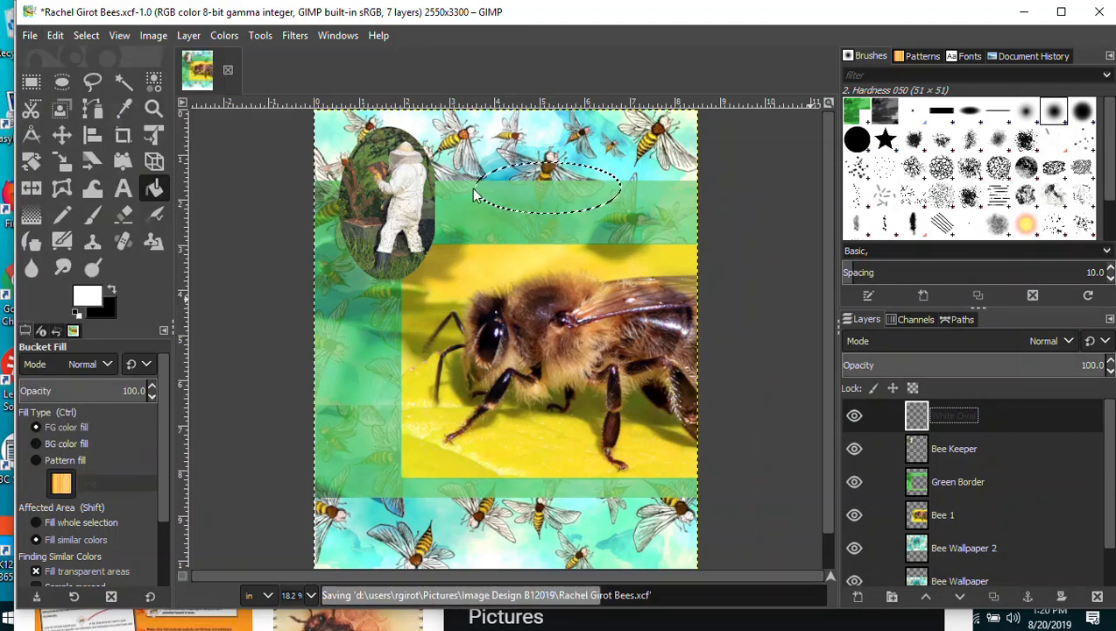
Fill the oval selection with solid white on the White Oval layer.
left_click(531, 180)
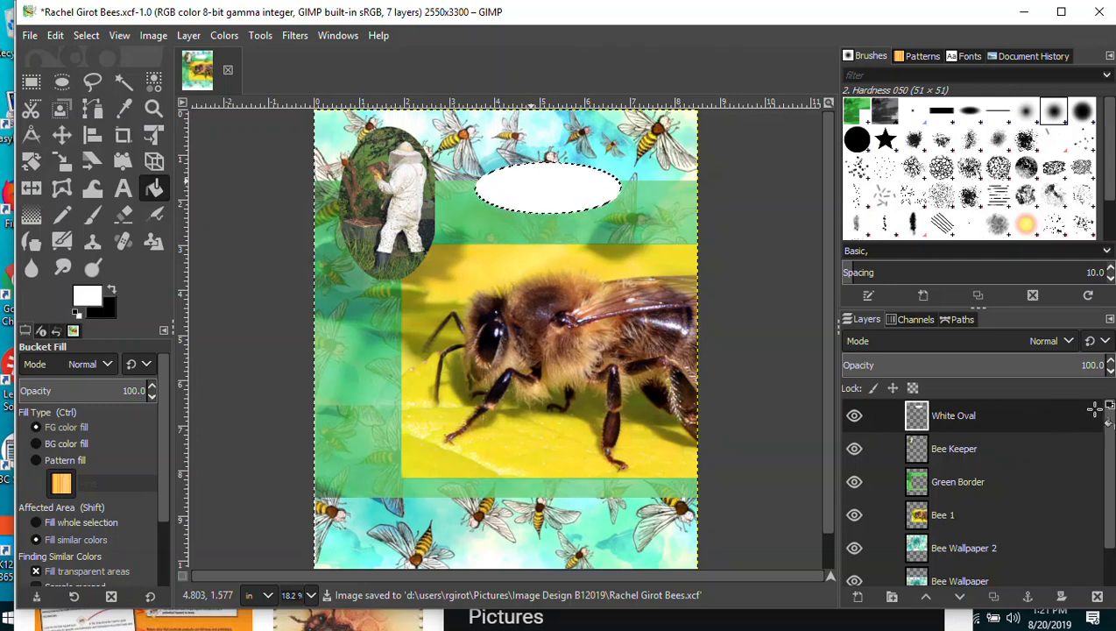
left_click_drag(1108, 416, 1109, 485)
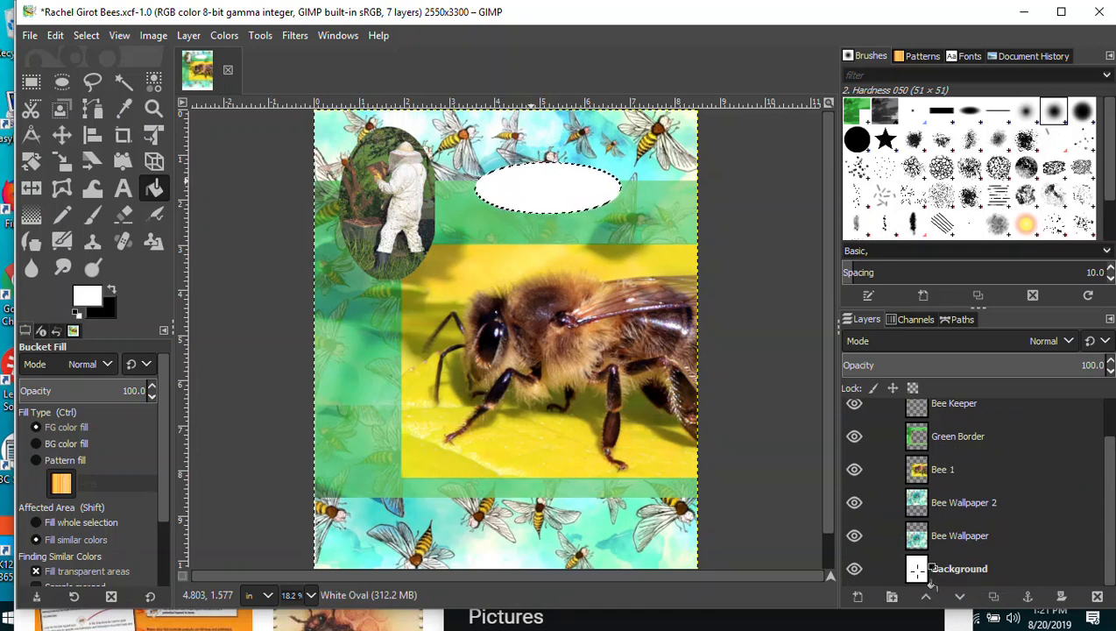
left_click_drag(1103, 497, 1111, 445)
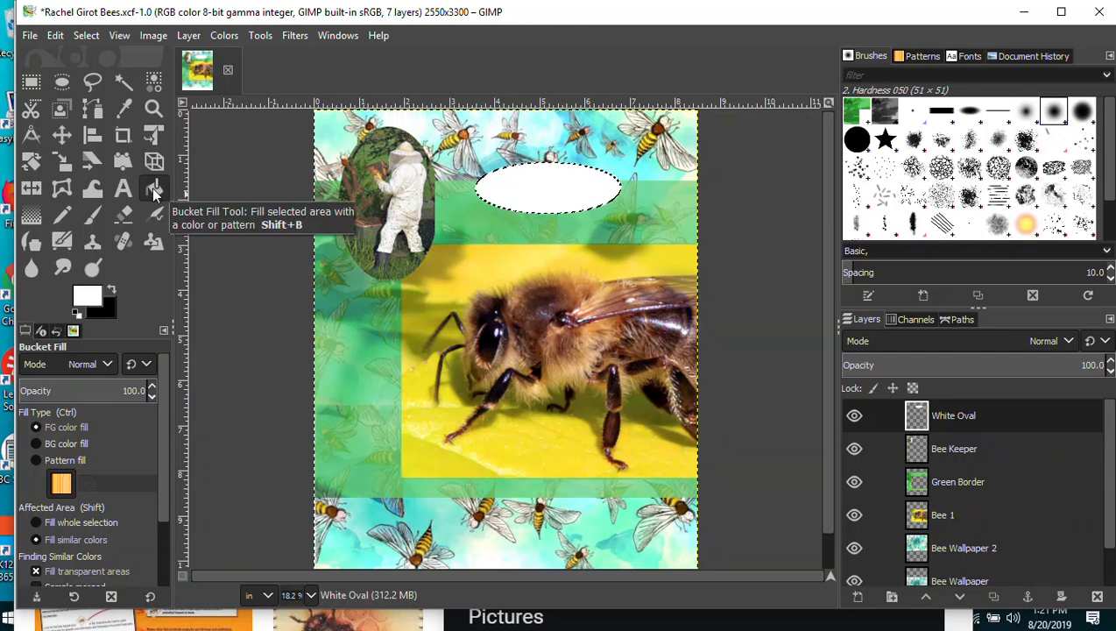
left_click(29, 35)
Save the poster and set the Paintbrush to the 2. Star brush at size 55.
left_click(53, 186)
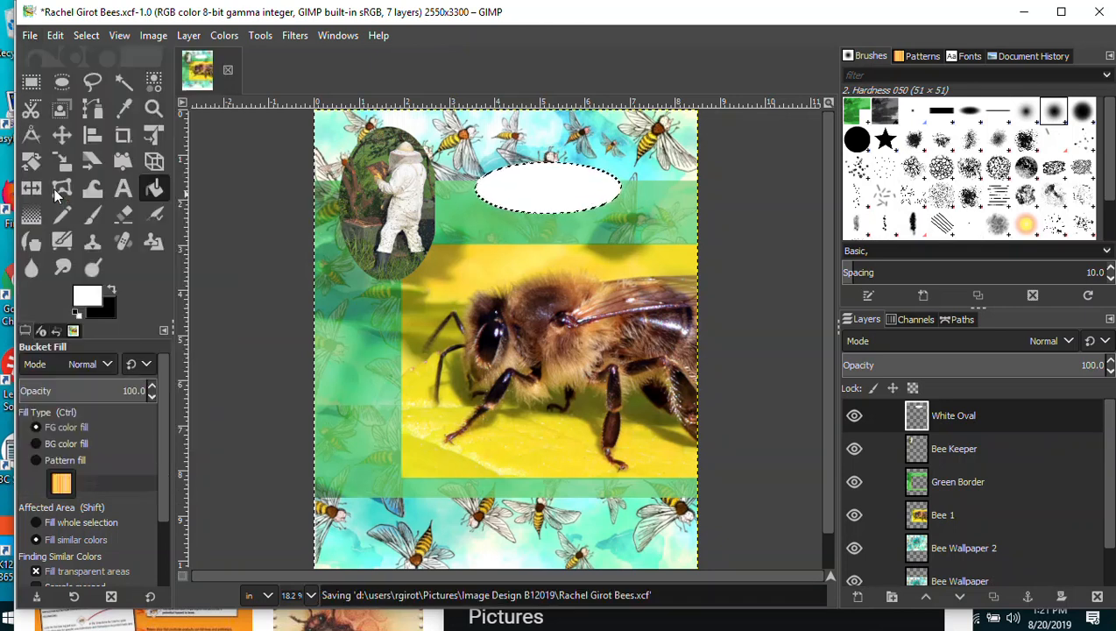
left_click(92, 216)
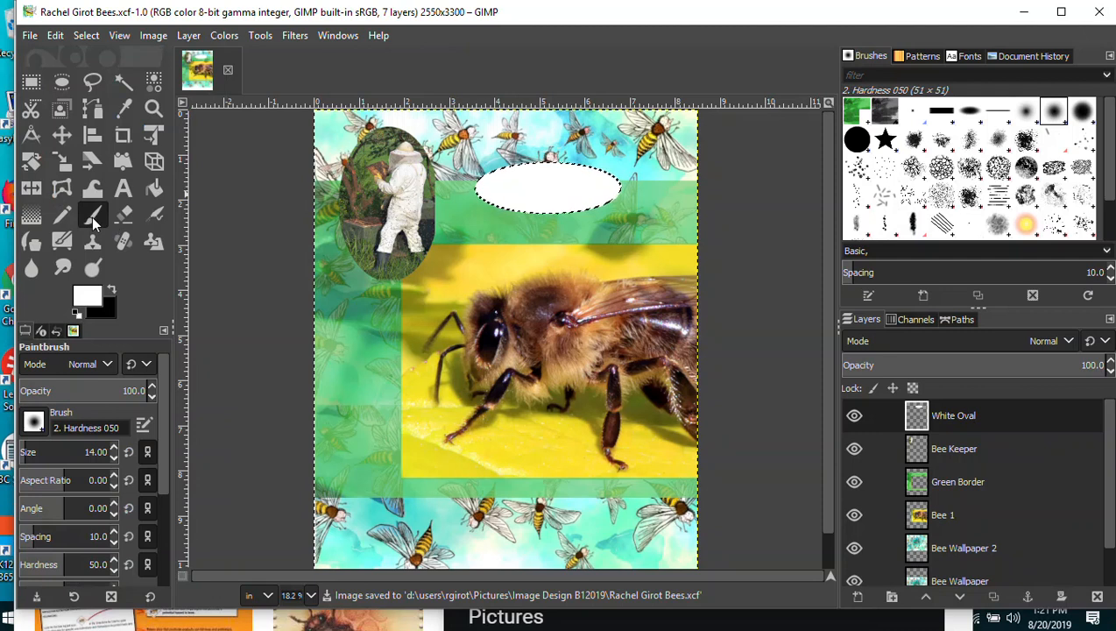
left_click(33, 424)
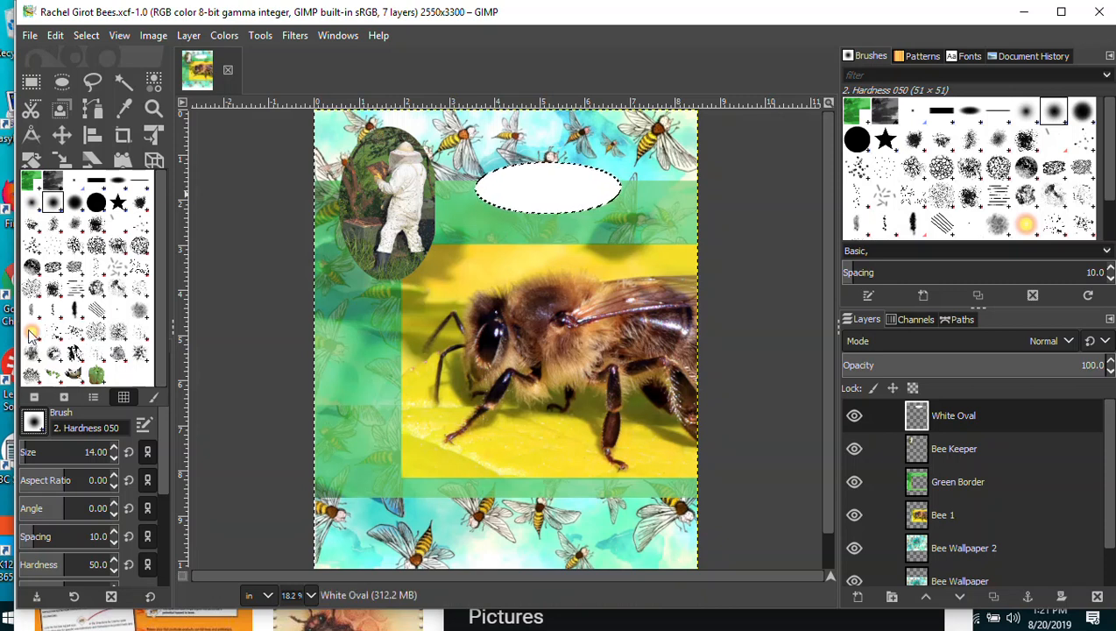
left_click(119, 205)
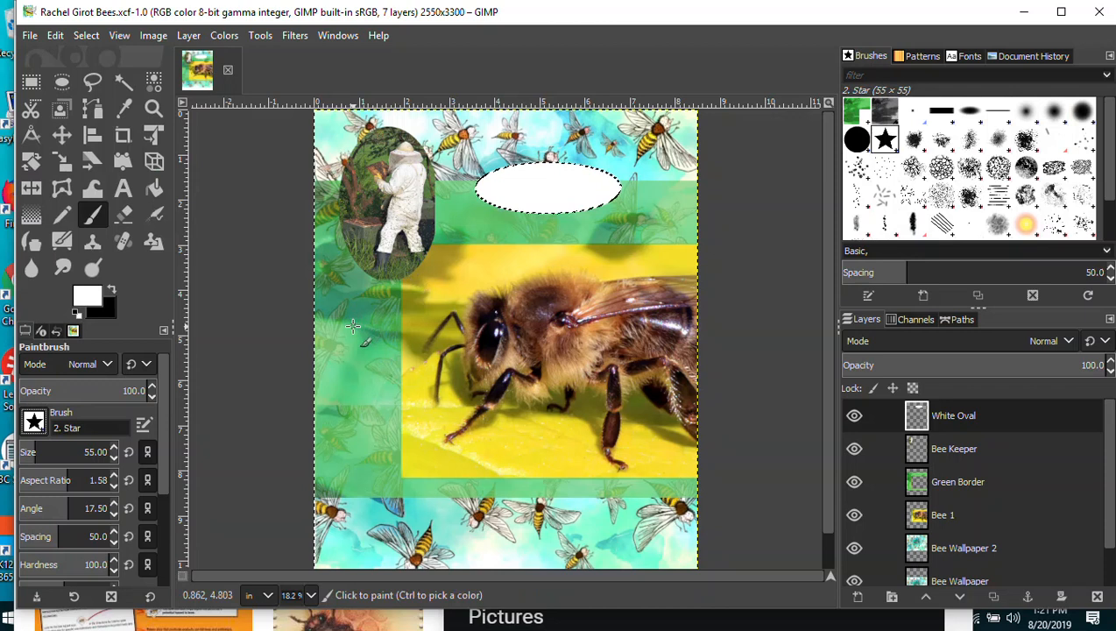
Stamp a star on the poster, then clear the selection with Select > None.
left_click(357, 386)
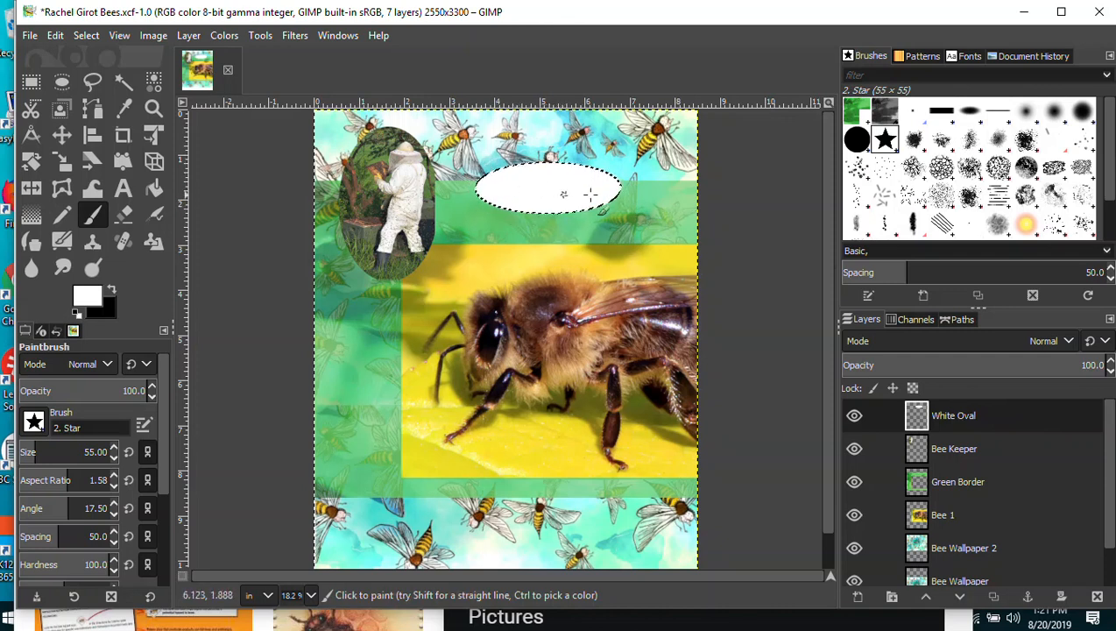
left_click(89, 35)
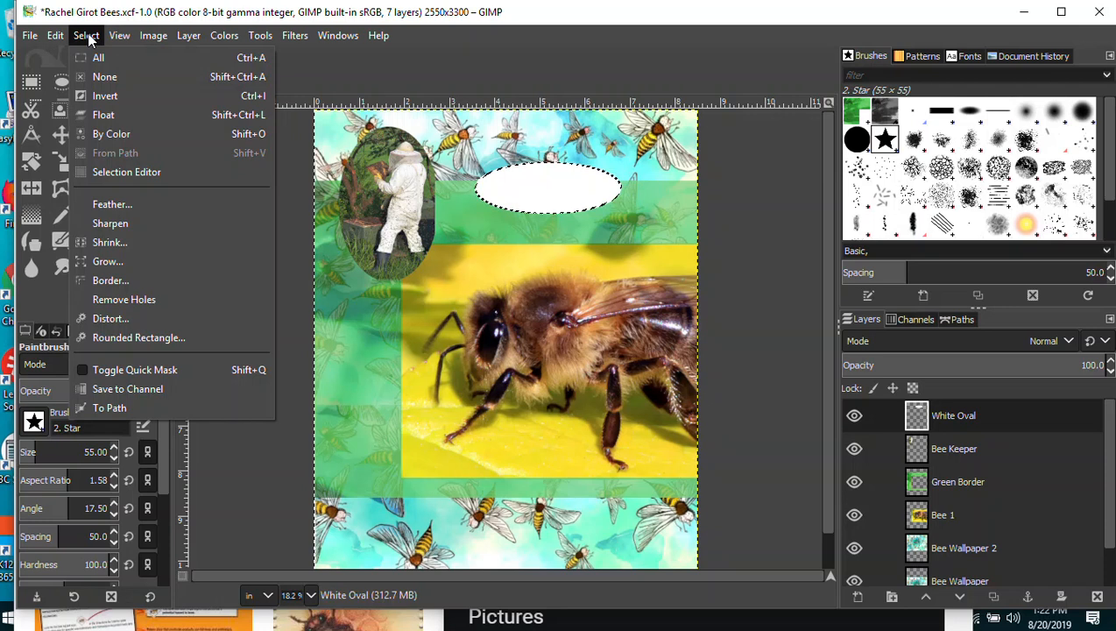
left_click(98, 78)
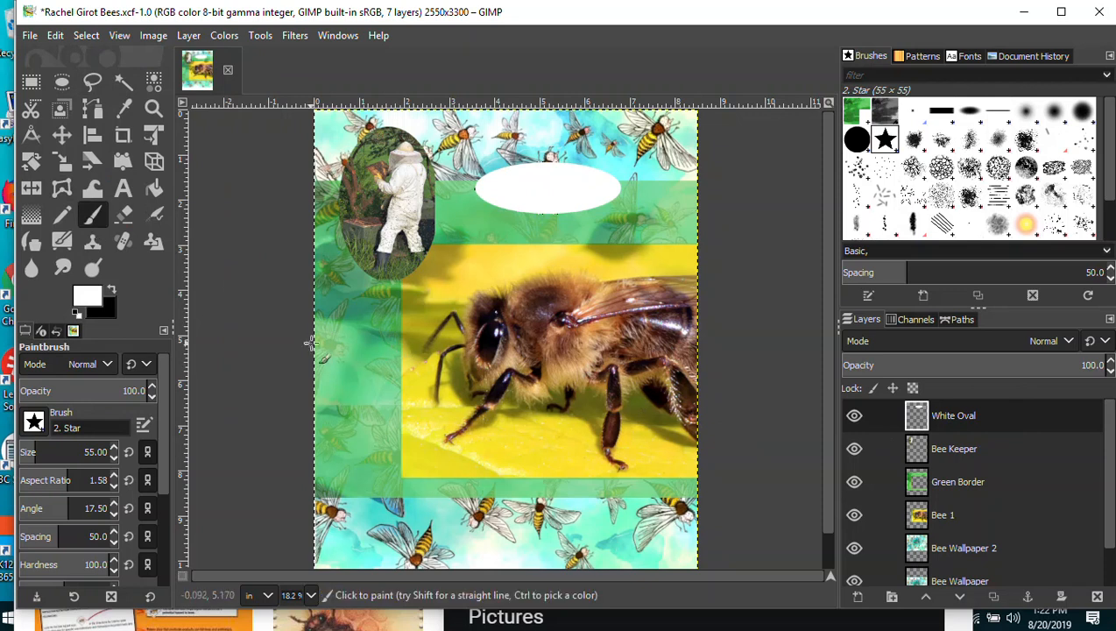
Try a white star curl on the left border, undo it, and save the poster.
mouse_move(333, 348)
left_mouse_down()
mouse_move(359, 361)
mouse_move(371, 386)
mouse_move(344, 424)
mouse_move(359, 471)
mouse_move(388, 448)
mouse_move(376, 453)
left_mouse_up()
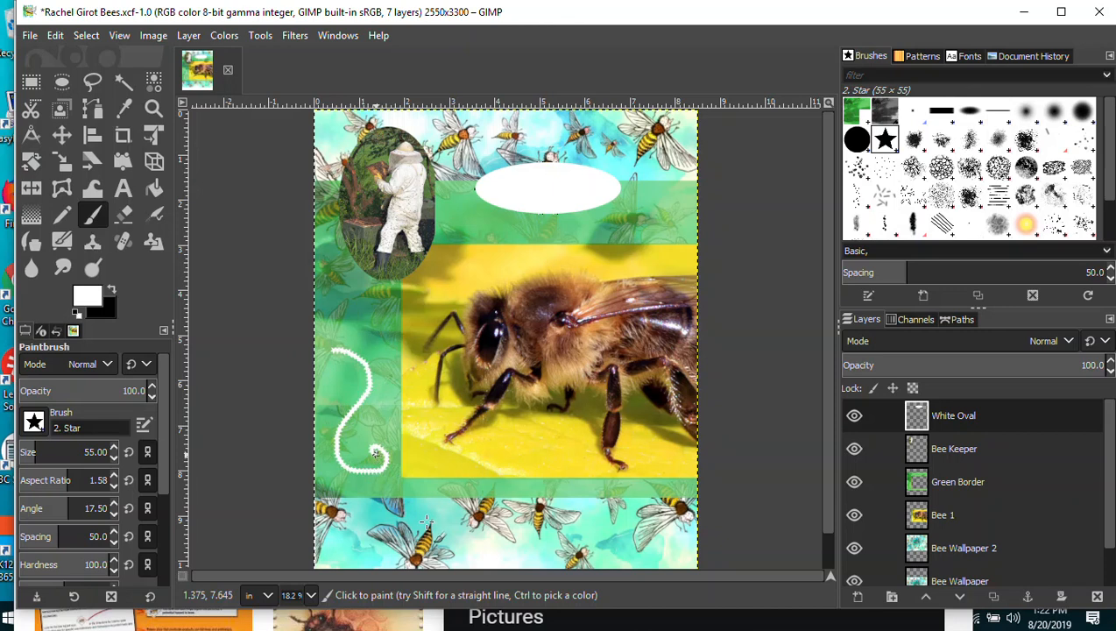
key("ctrl+z")
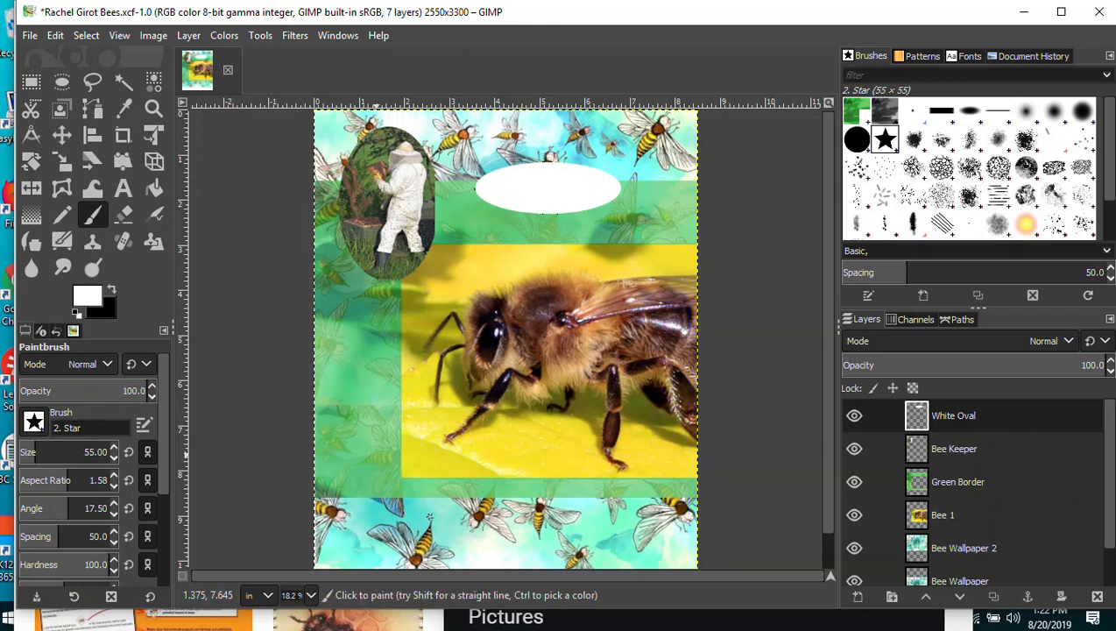
left_click(30, 37)
left_click(52, 182)
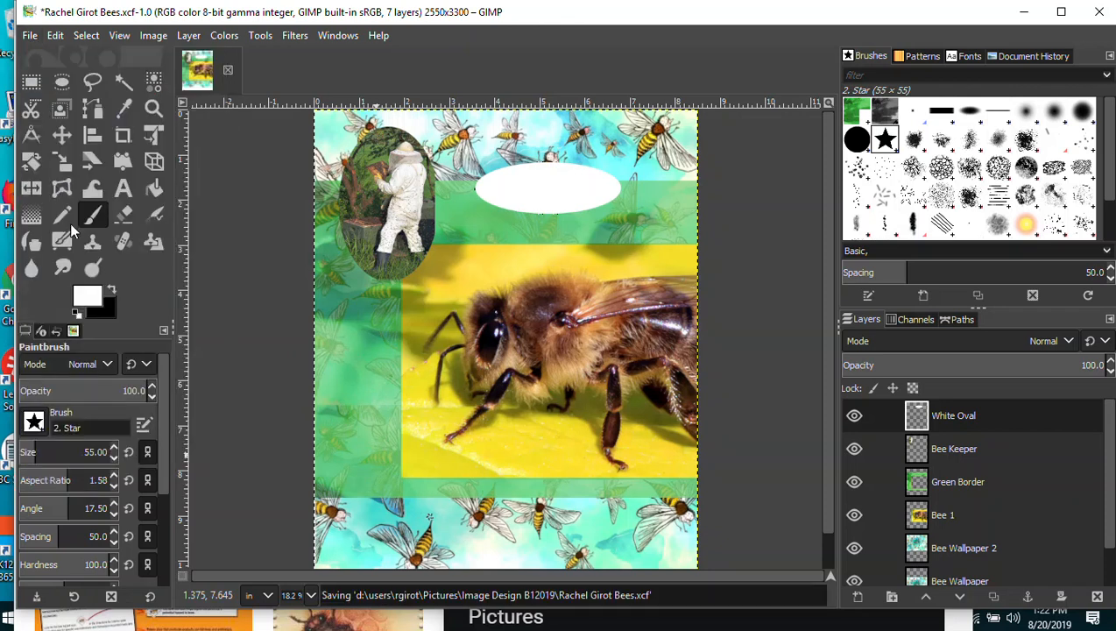
Enlarge the star brush to 471.55 and stamp four white stars on the green borders and bee photo edge.
left_click_drag(35, 452, 84, 452)
mouse_move(340, 353)
left_mouse_down()
mouse_move(375, 396)
mouse_move(360, 452)
mouse_move(368, 507)
mouse_move(627, 508)
left_mouse_up()
key("ctrl+z")
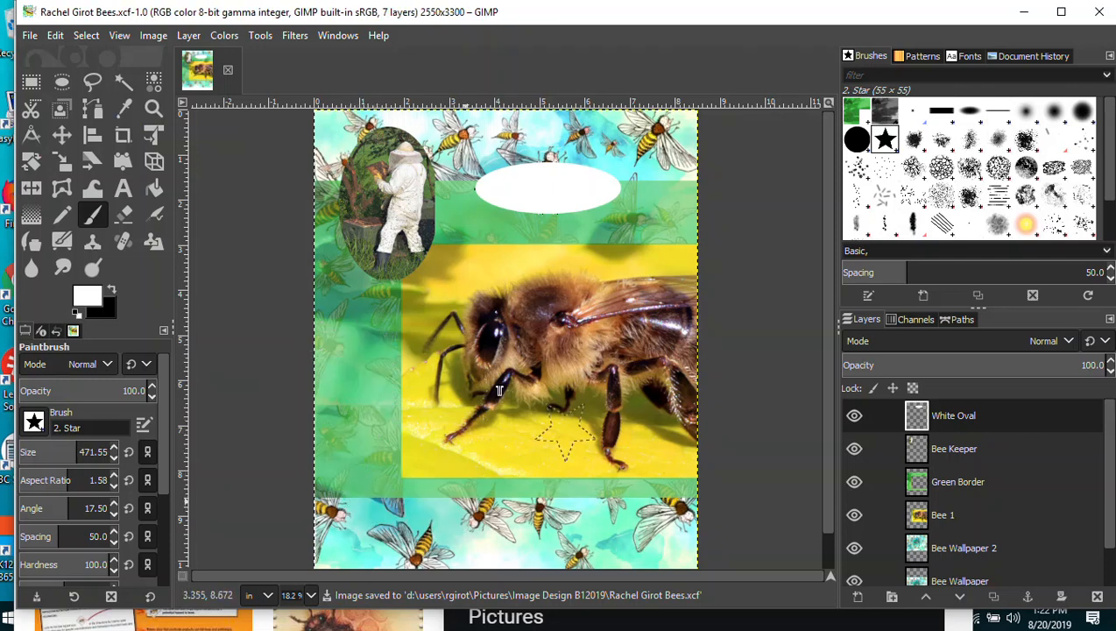
left_click(370, 326)
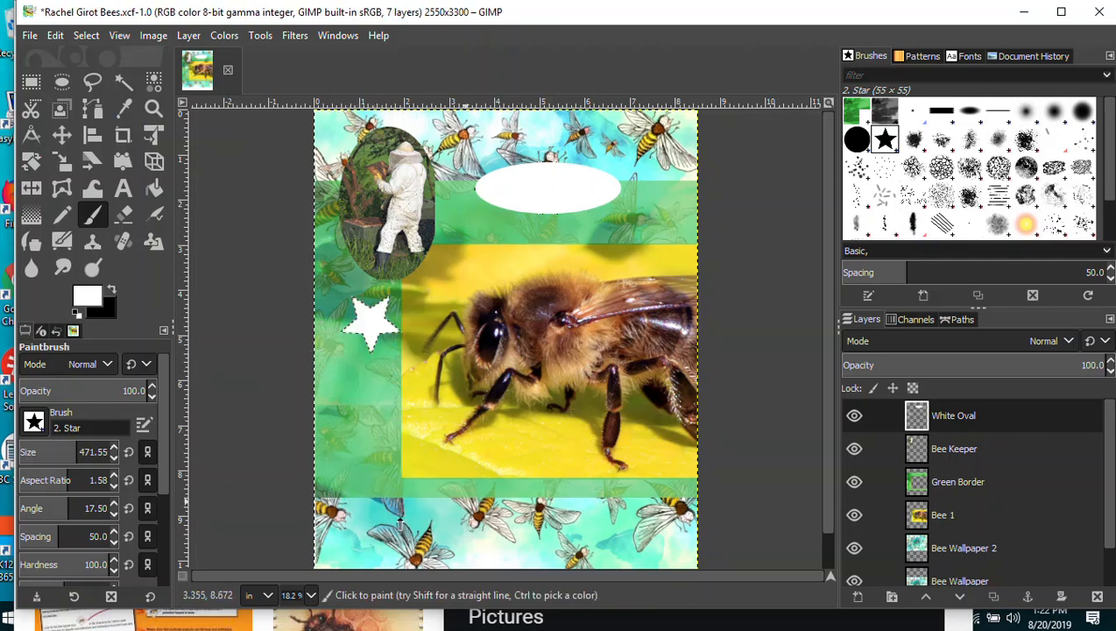
left_click(345, 407)
left_click(662, 215)
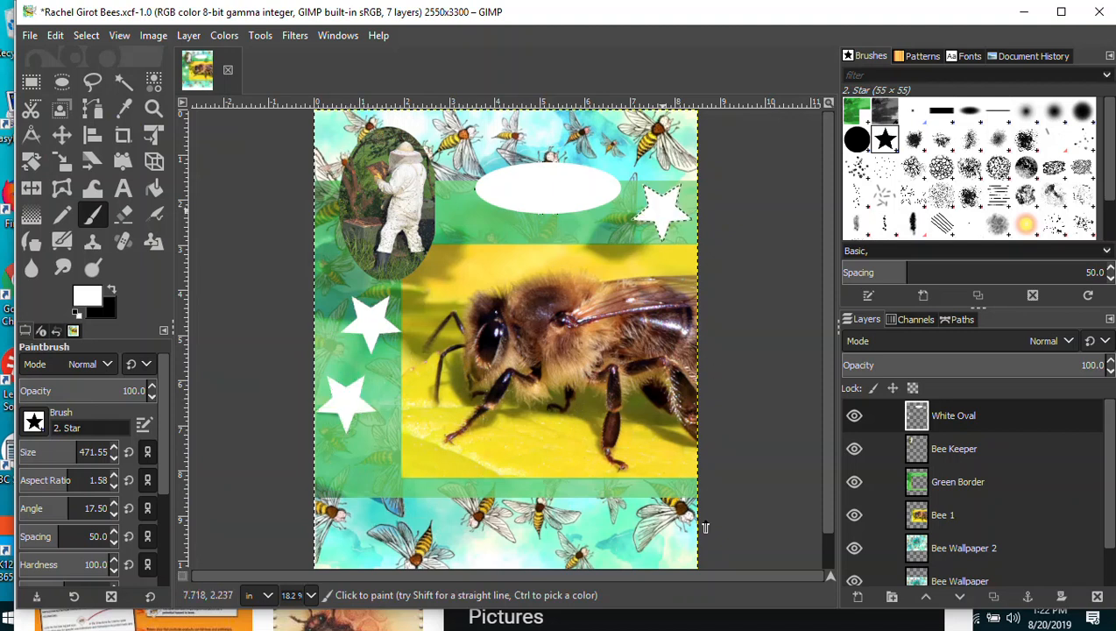
left_click(412, 430)
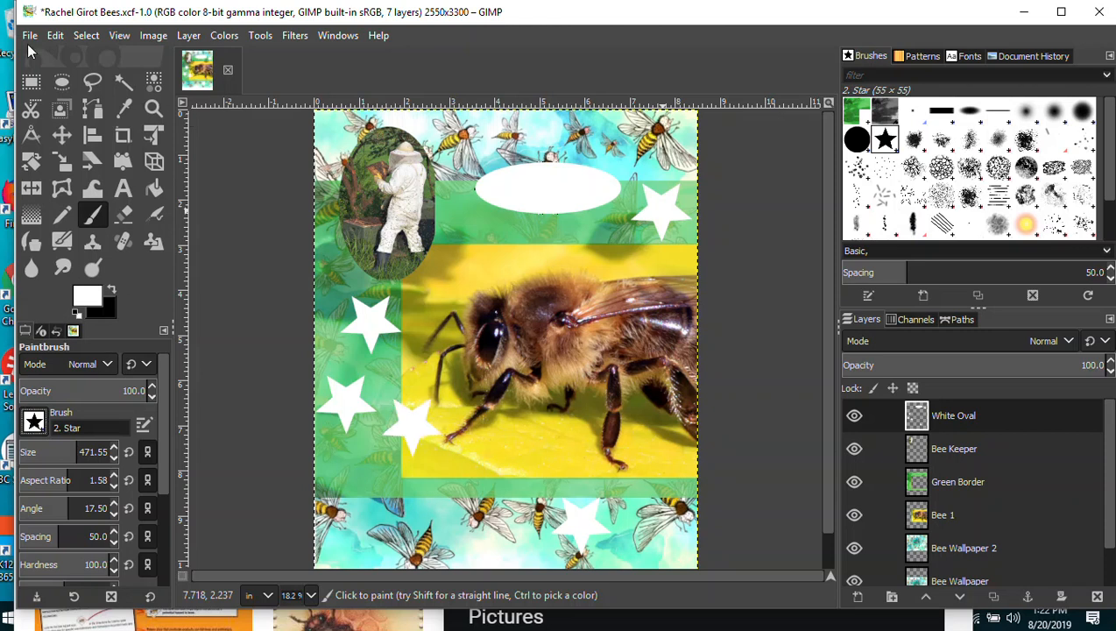
Save the poster, keeping the 2. Star brush selected.
left_click(30, 36)
left_click(51, 182)
left_click(34, 423)
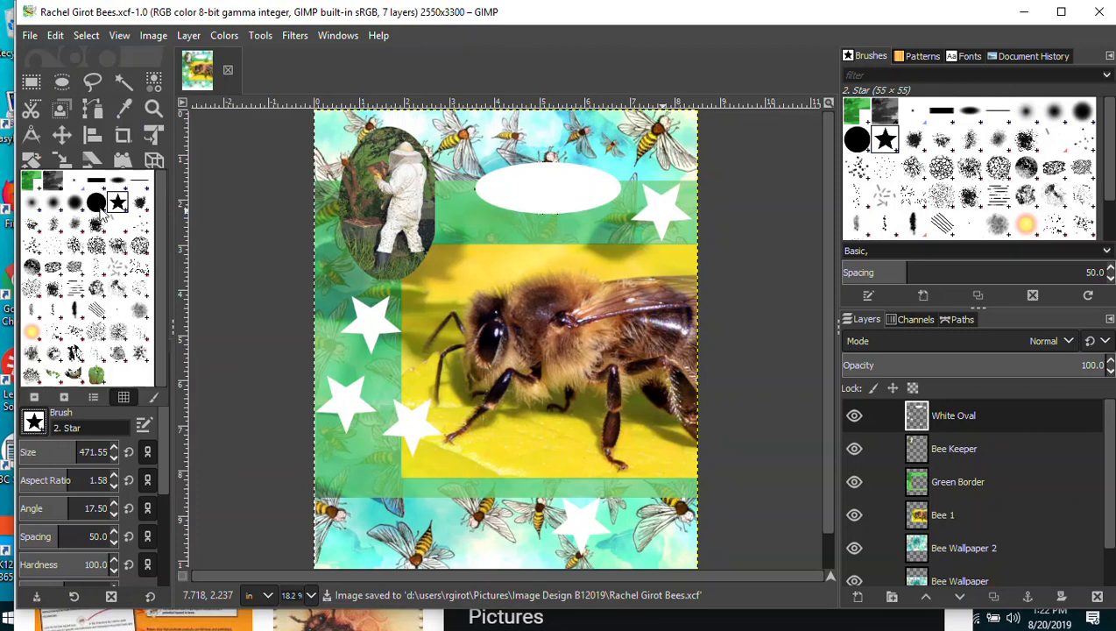
left_click(26, 427)
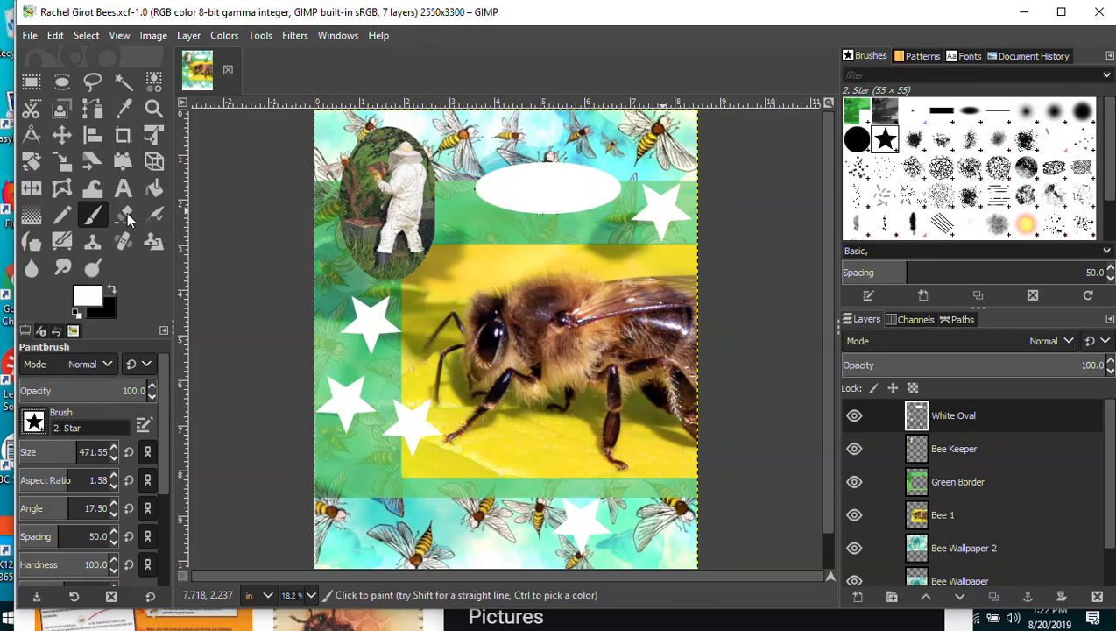
Save, then erase a star-shaped hole through the white oval with the star brush.
left_click(31, 37)
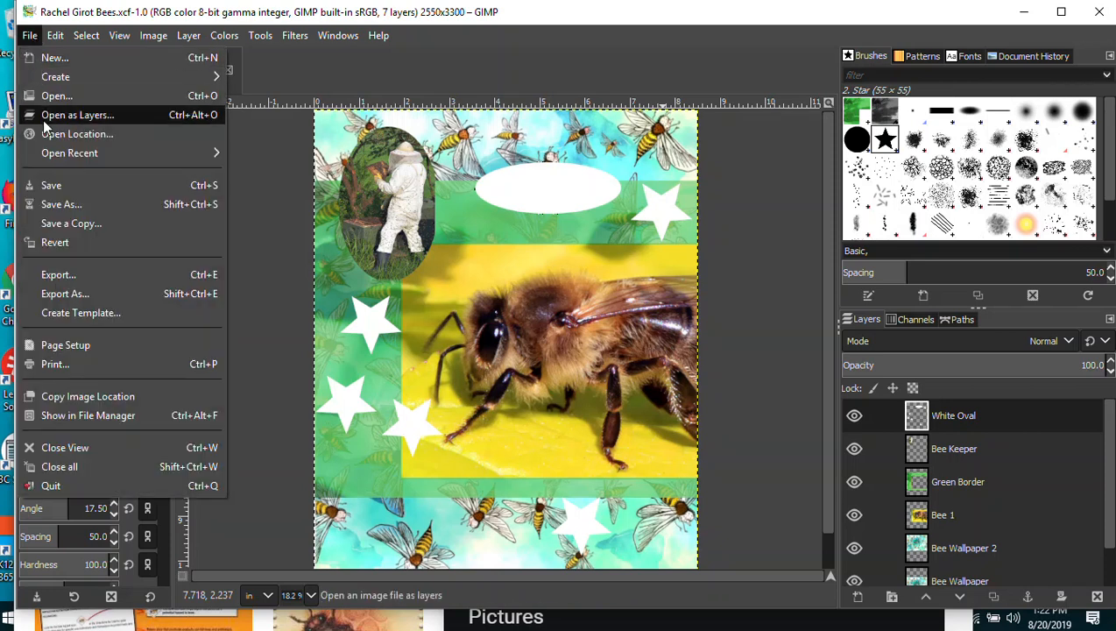
left_click(51, 185)
left_click(127, 223)
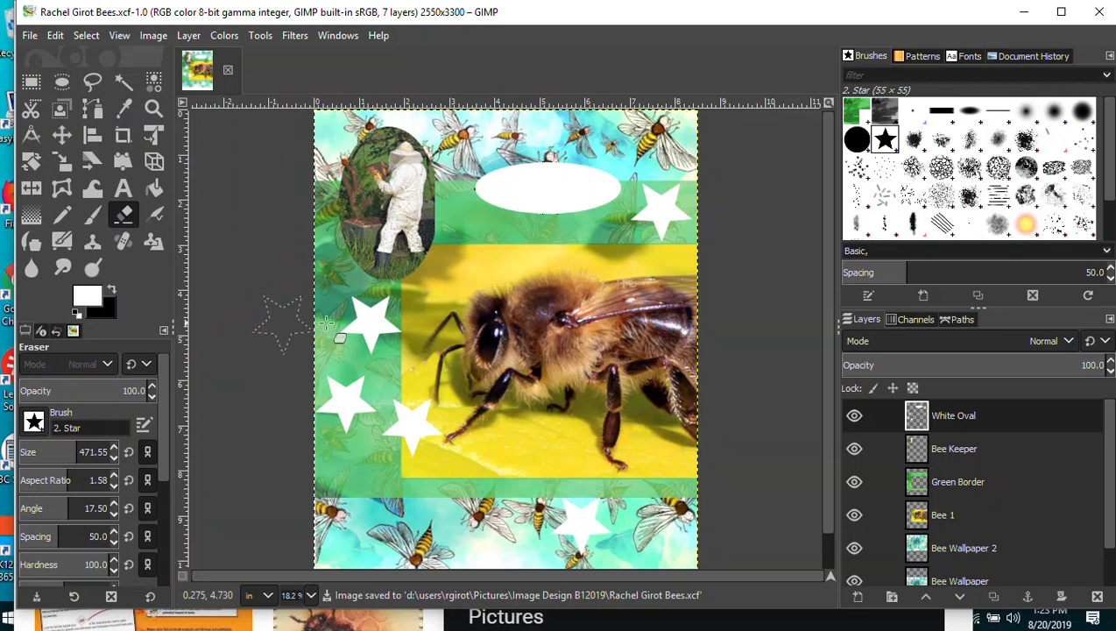
left_click(384, 331)
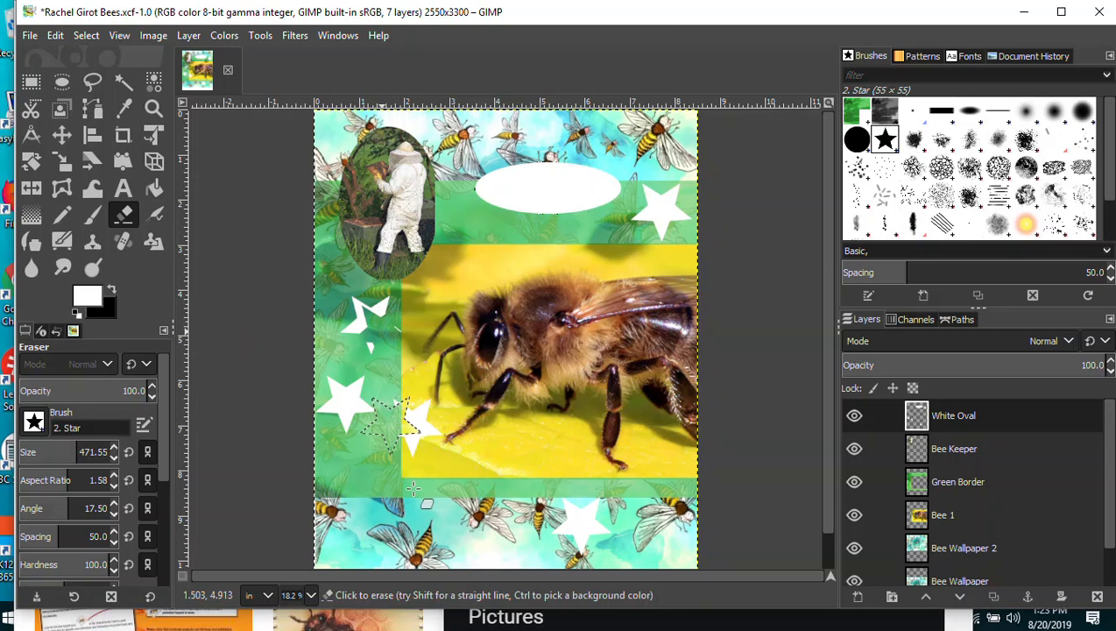
left_click(537, 188)
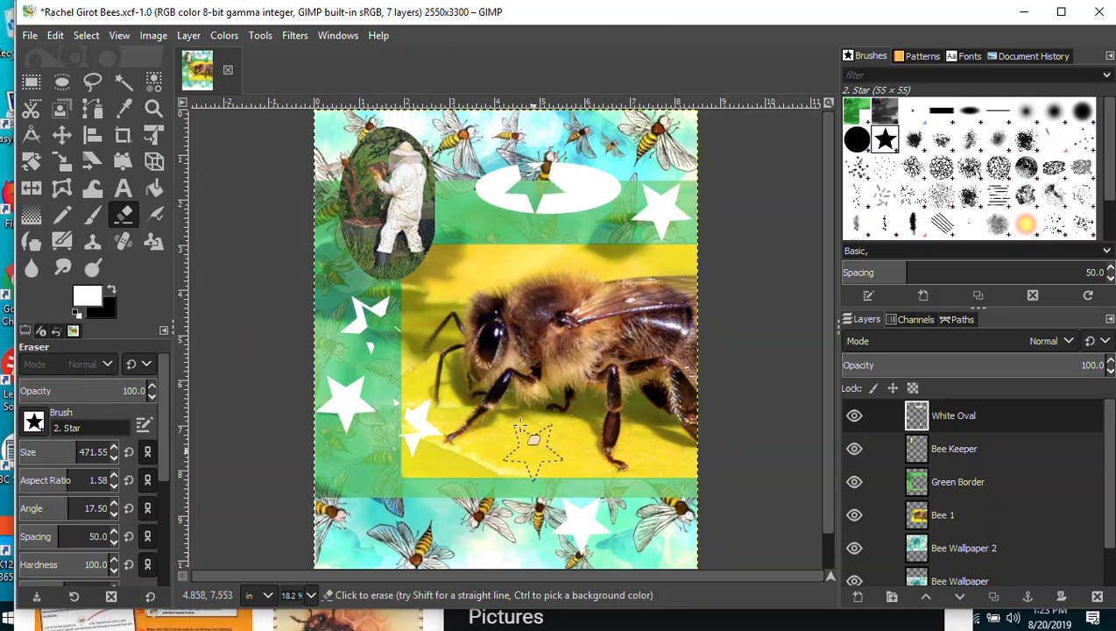
Erase star-shaped holes on the Bee 1 layer across the bee's back and top.
left_click(955, 523)
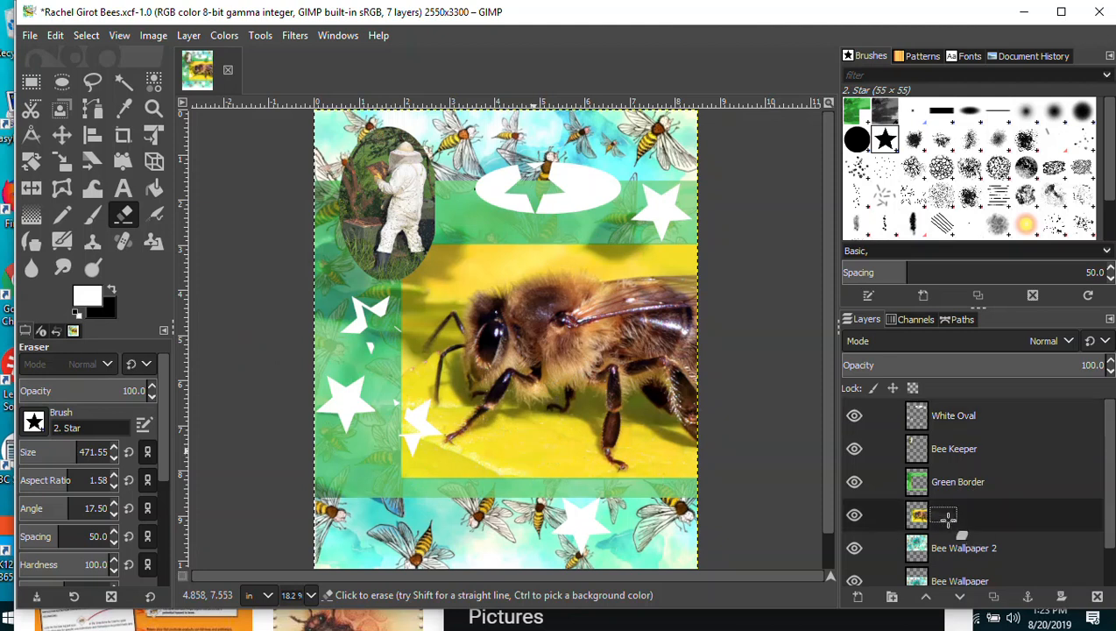
left_click(519, 433)
left_click(627, 298)
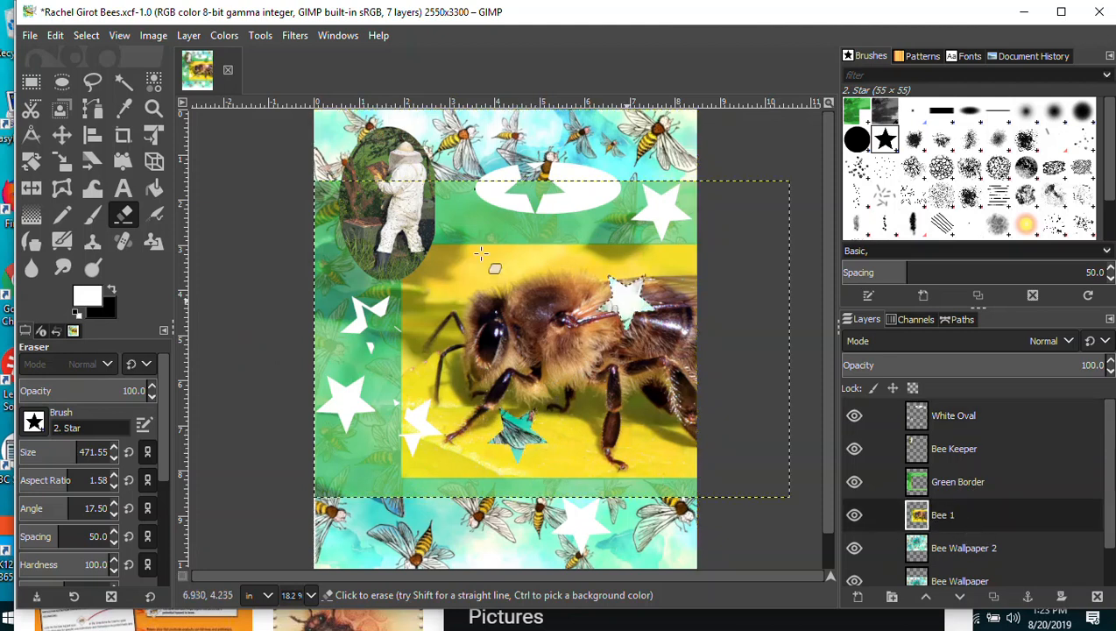
left_click(515, 267)
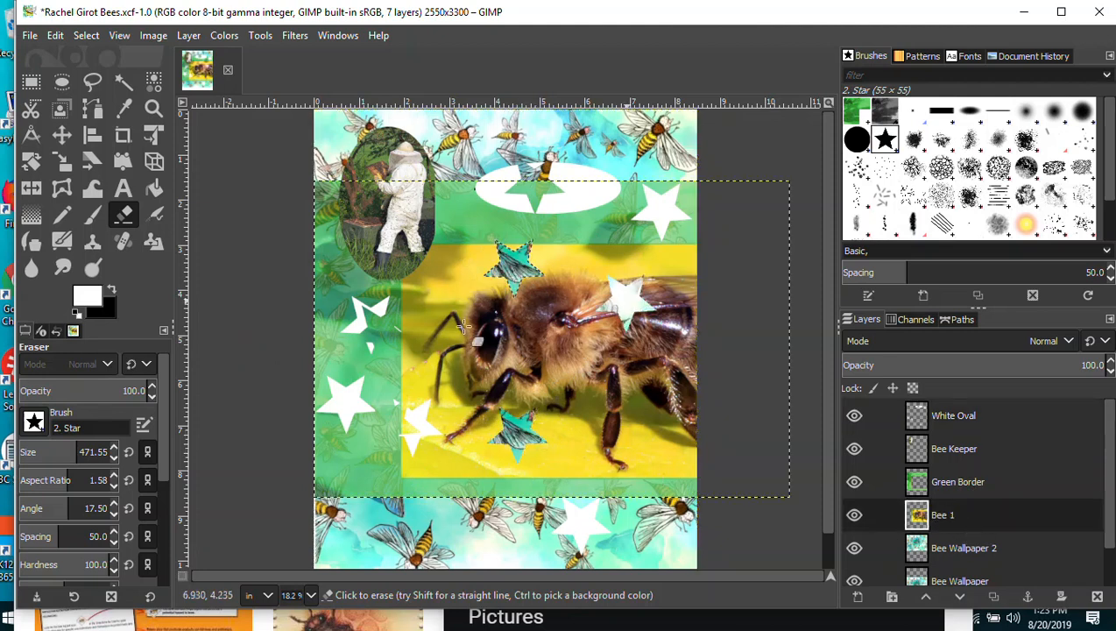
left_click(419, 281)
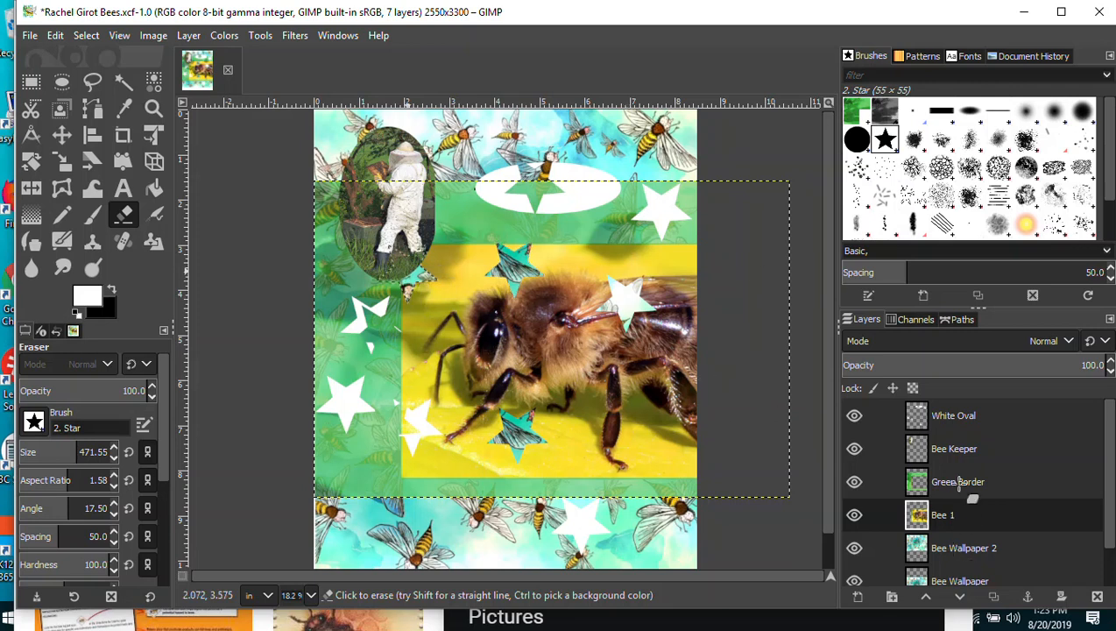
Erase the corner of the beekeeper oval on the Bee Keeper layer.
left_click_drag(1110, 453, 1114, 430)
double_click(961, 456)
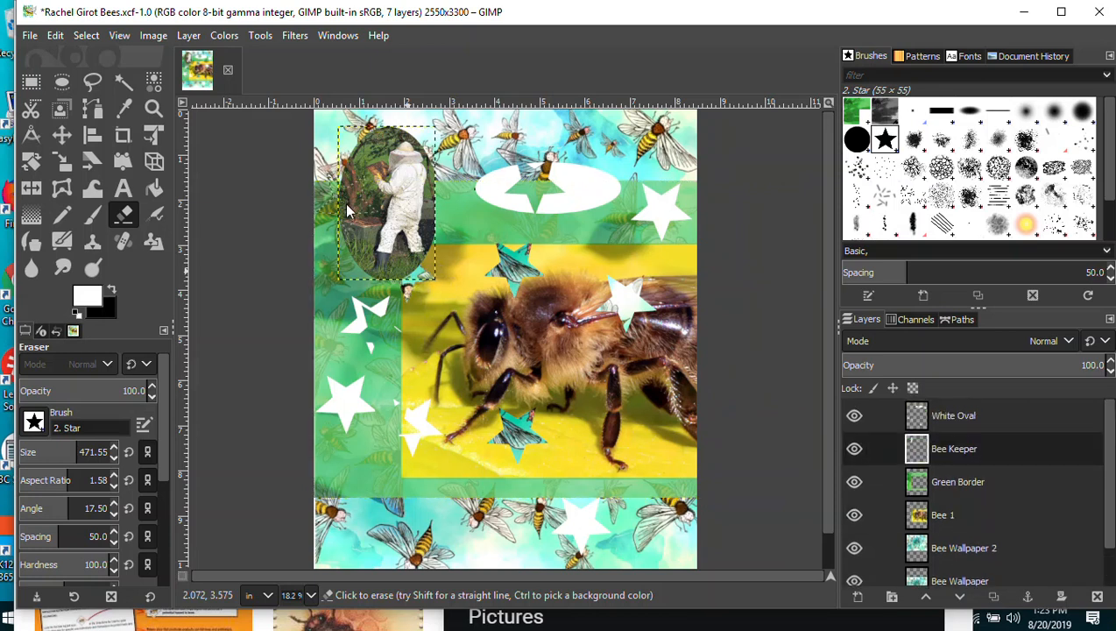
left_click(361, 147)
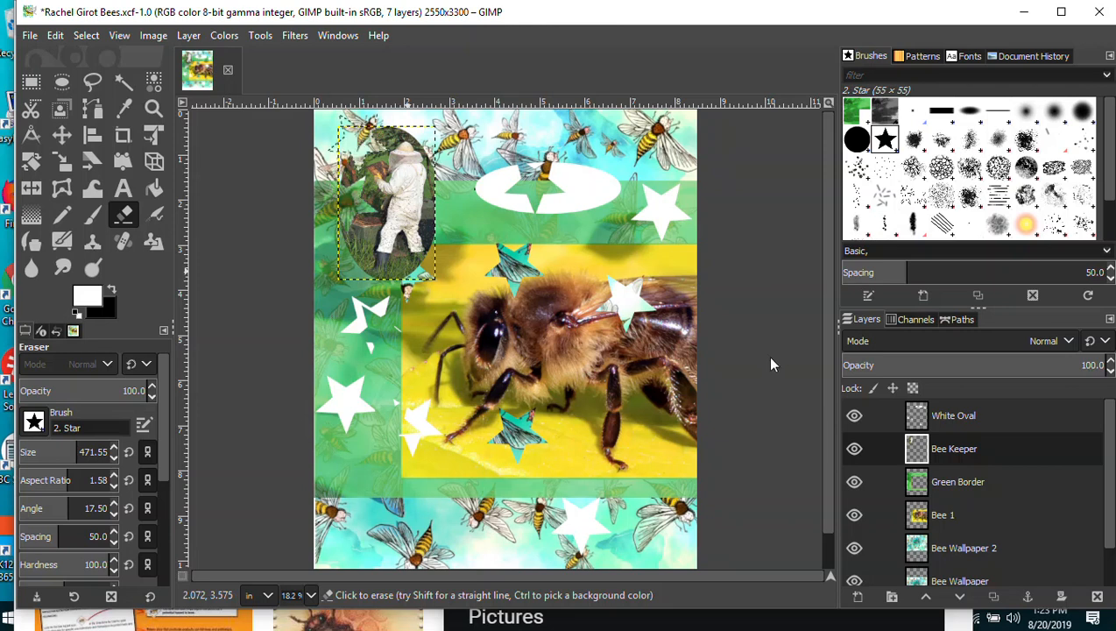
Save, set the Clone tool to the 2. Hardness 100 brush at size 51, and save again.
left_click(29, 35)
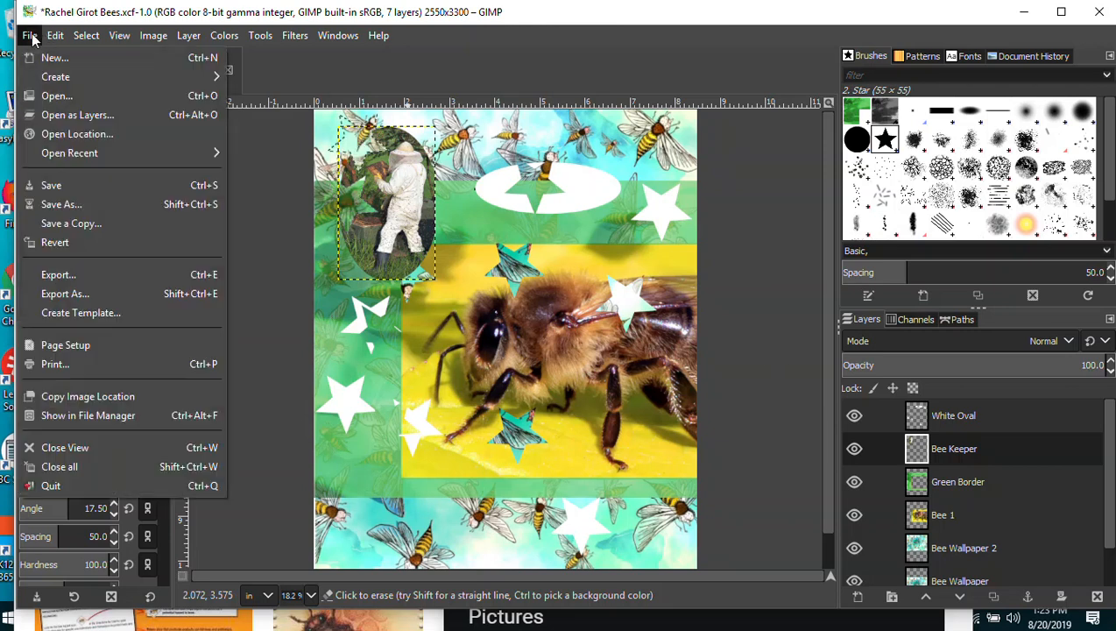
left_click(62, 185)
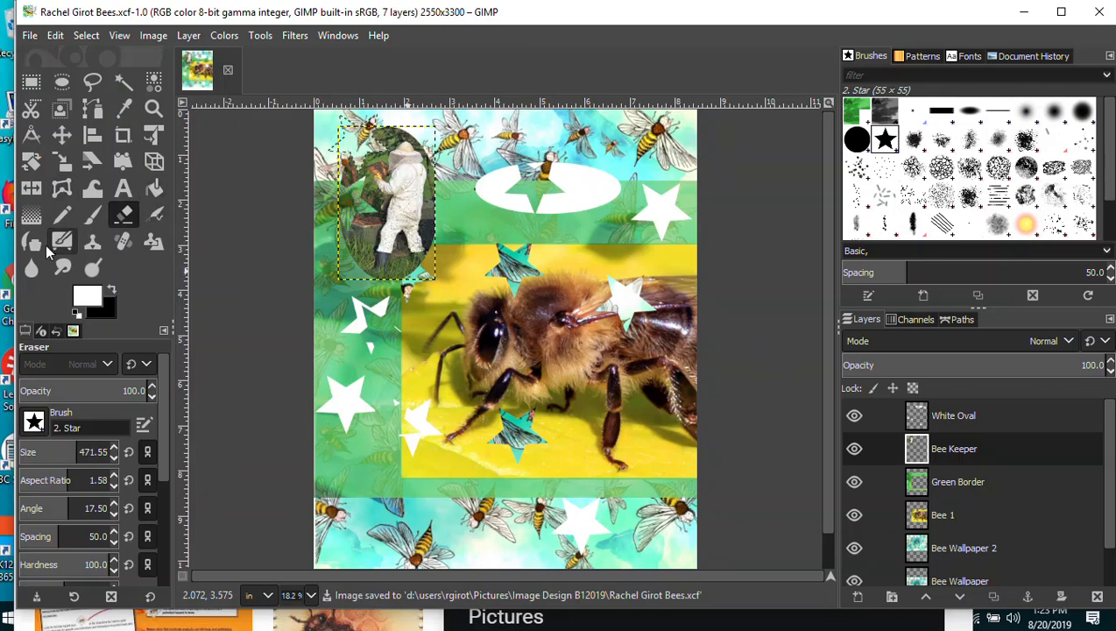
left_click(92, 244)
left_click(33, 425)
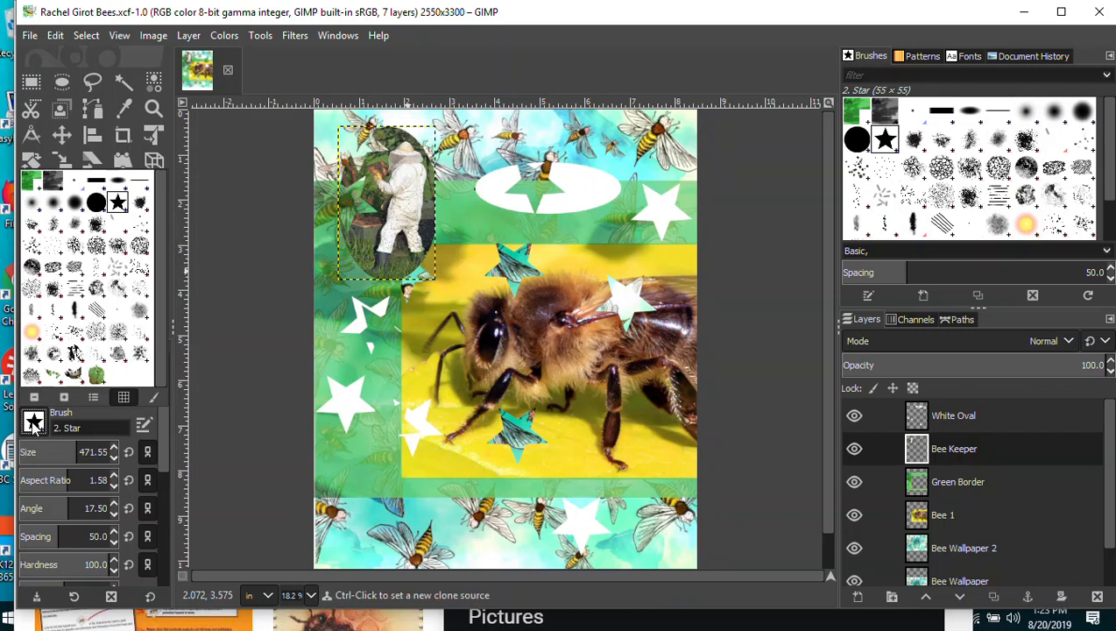
left_click(99, 203)
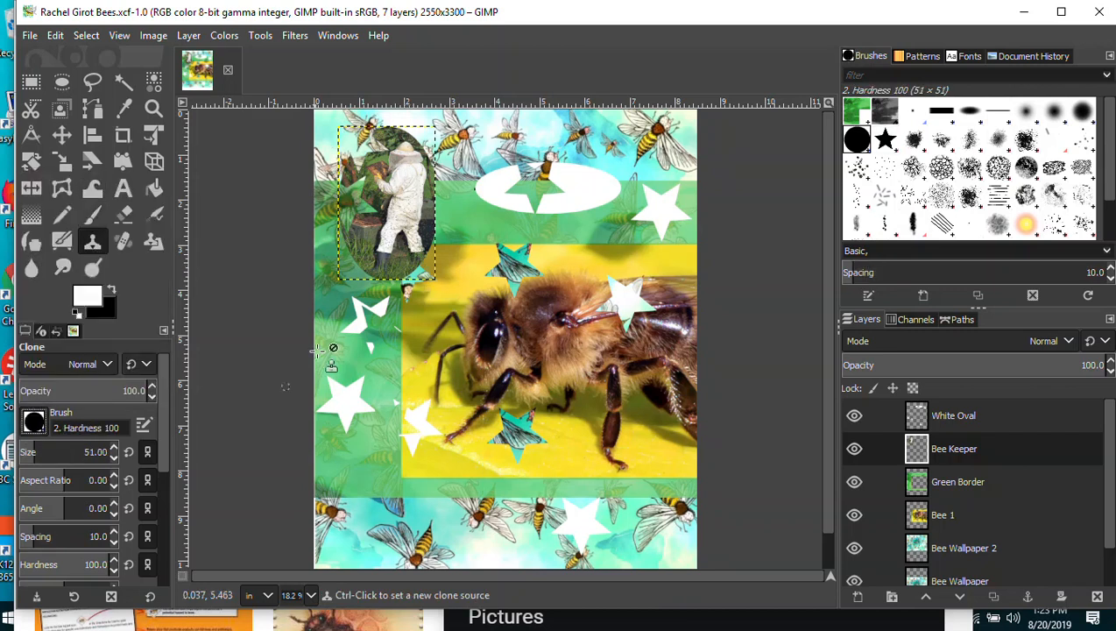
left_click(32, 37)
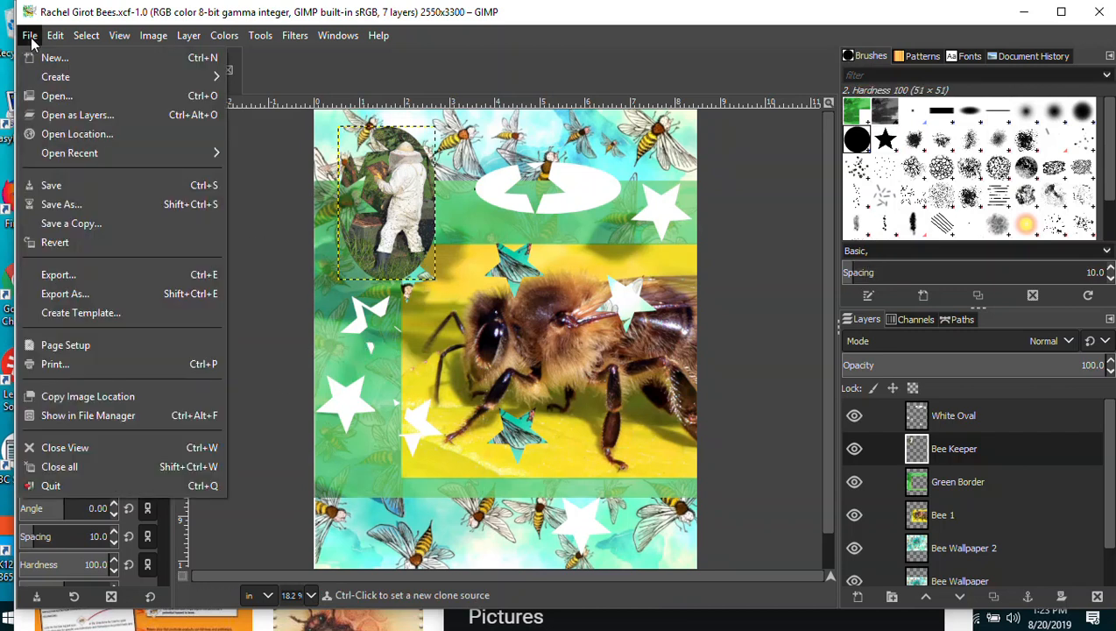
left_click(48, 186)
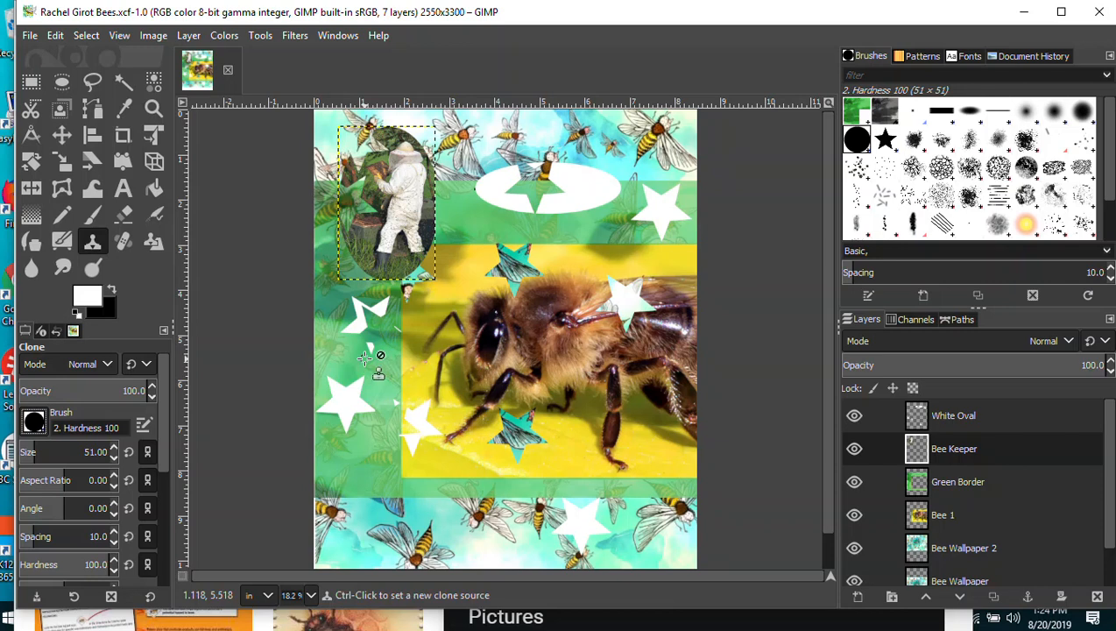
Set the clone source on the beekeeper, save, and enlarge the clone brush to 68.41.
left_click(404, 158, "ctrl")
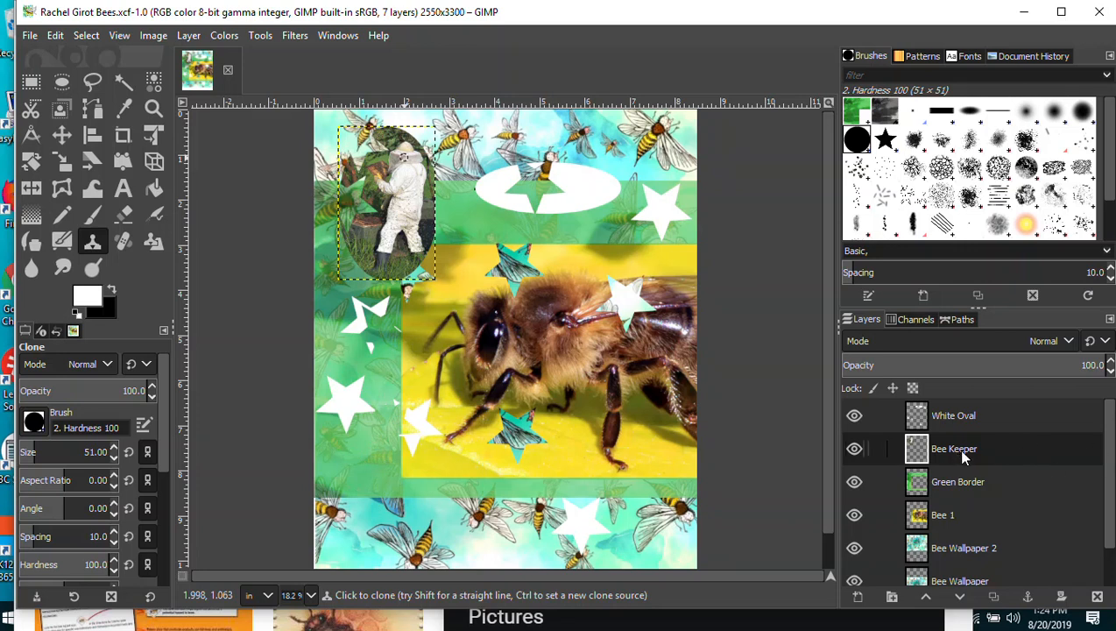
left_click(30, 36)
left_click(49, 184)
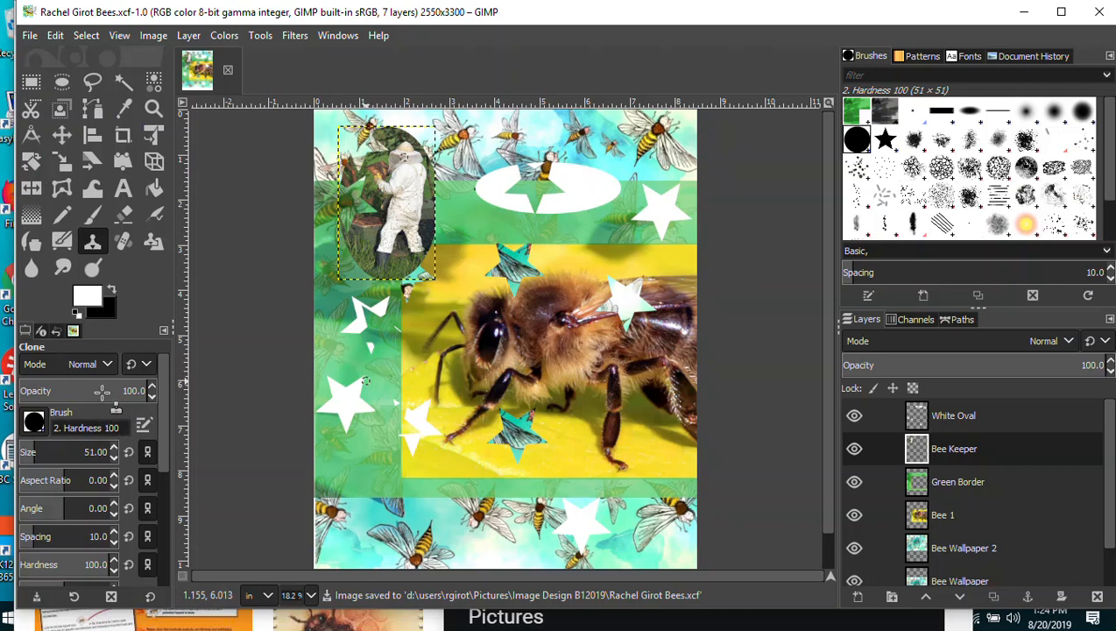
left_click(32, 452)
mouse_move(33, 452)
left_mouse_down()
mouse_move(50, 453)
mouse_move(37, 453)
left_mouse_up()
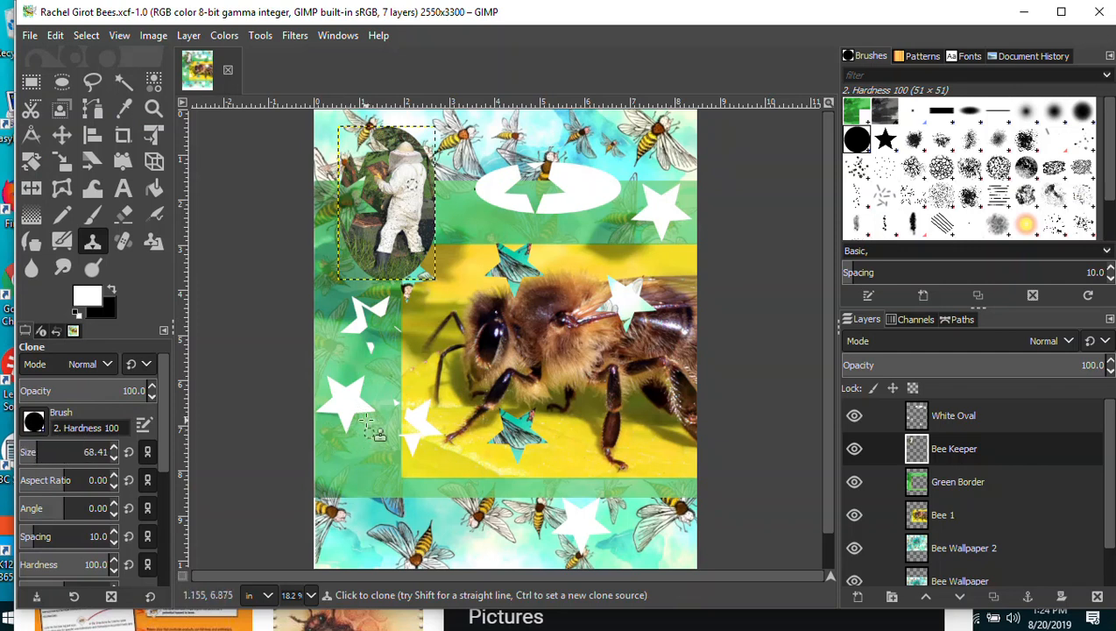
Move the Bee Keeper layer up the stack, then make Bee 1 the active layer.
left_click_drag(949, 442, 959, 409)
left_click(960, 413)
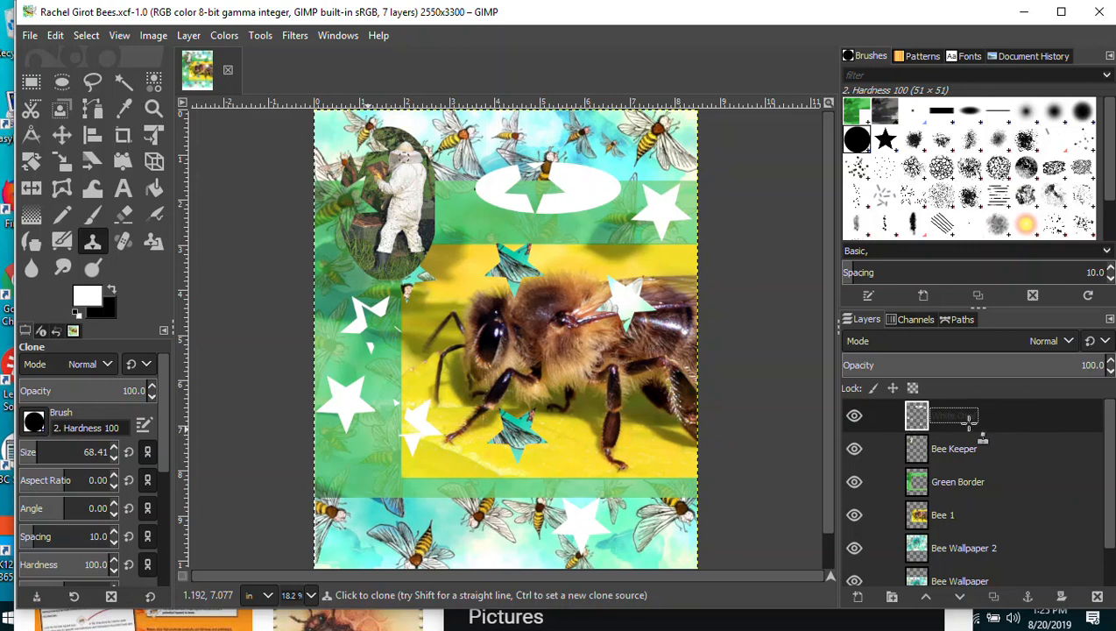
left_click_drag(939, 415, 556, 255)
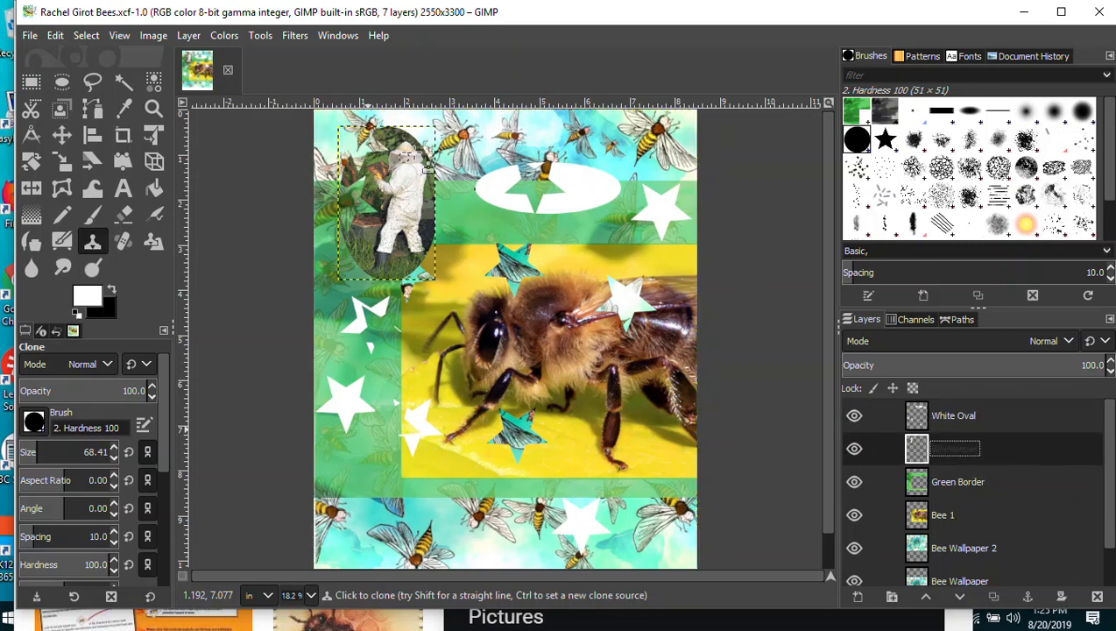
left_click(85, 37)
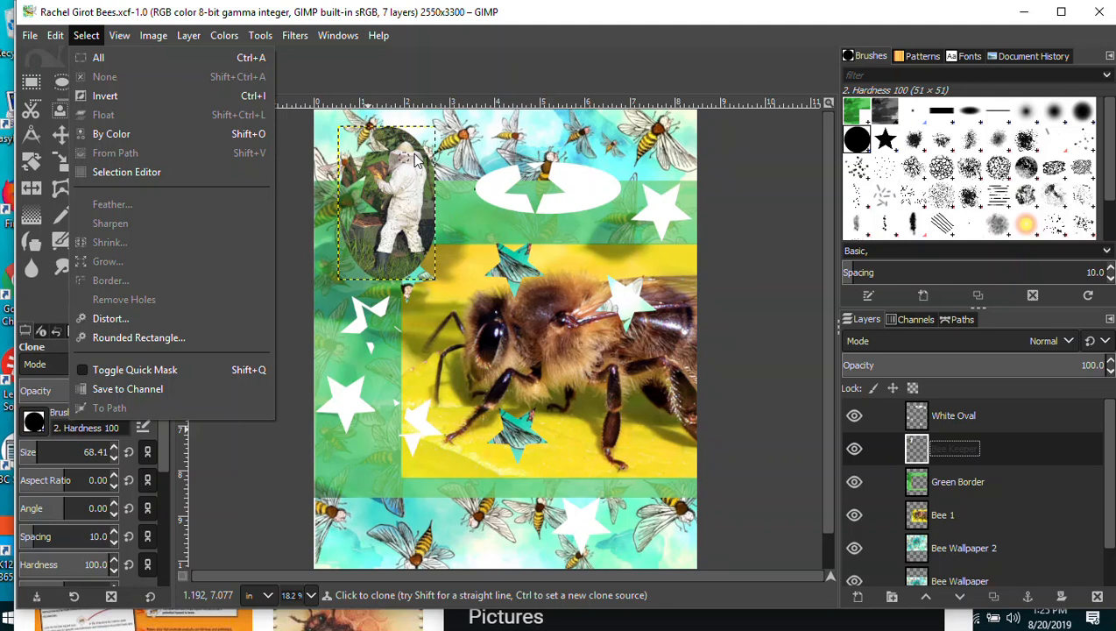
left_click(953, 454)
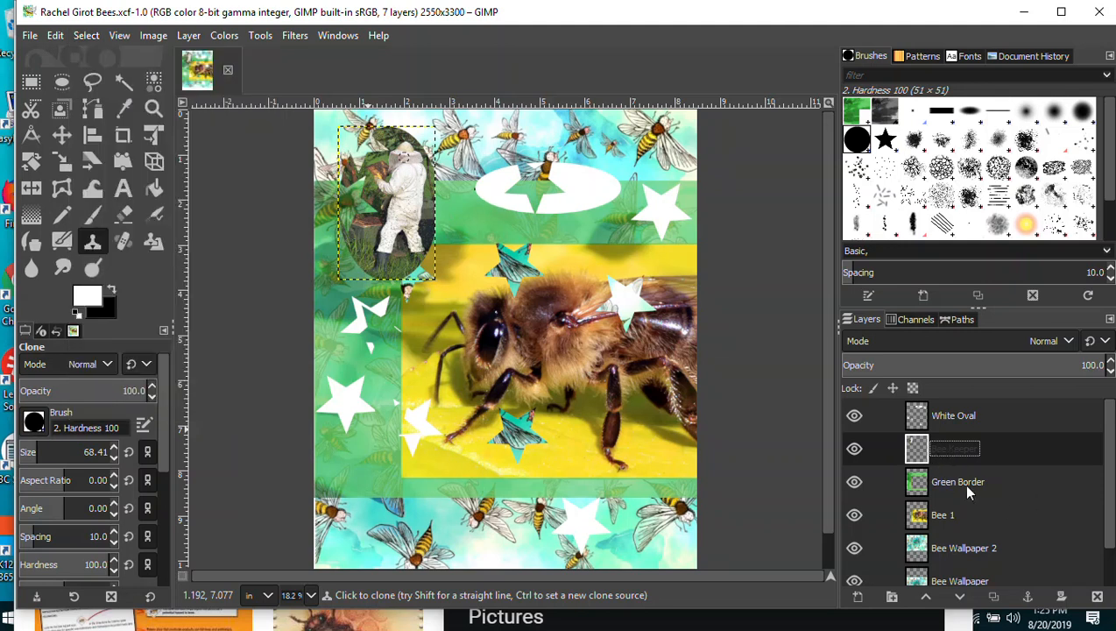
scroll(1096, 456, "down", 2)
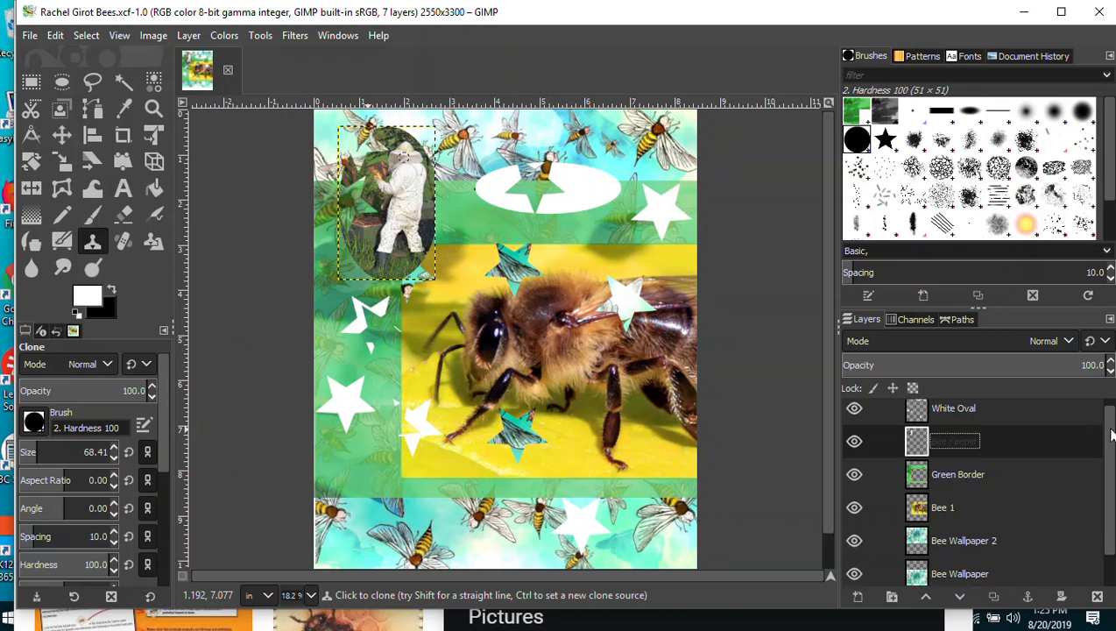
scroll(1113, 456, "up", 2)
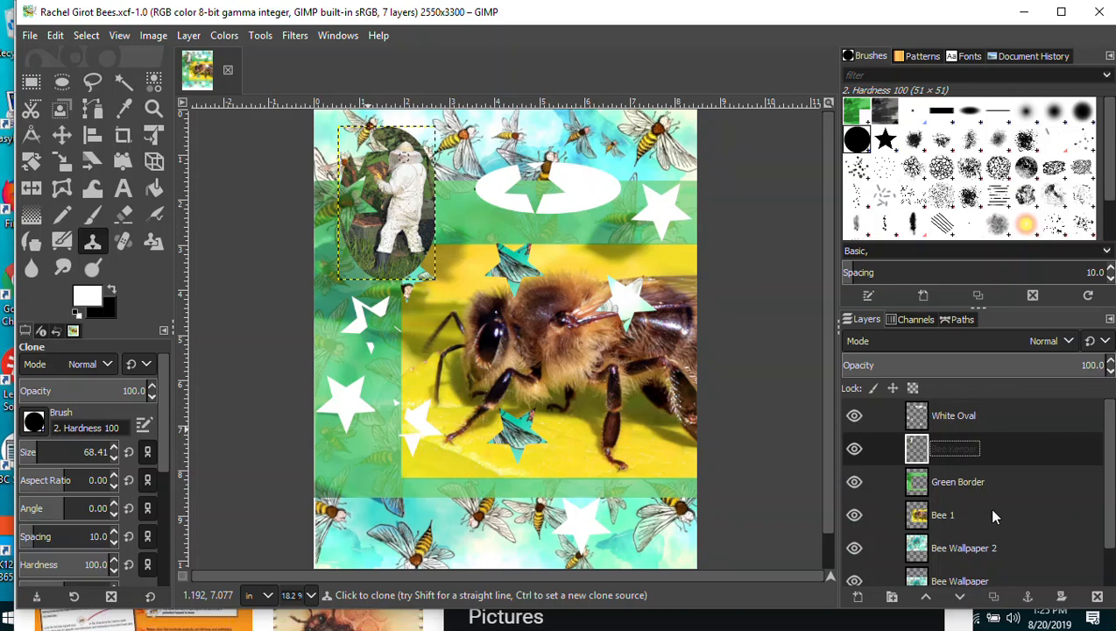
double_click(944, 515)
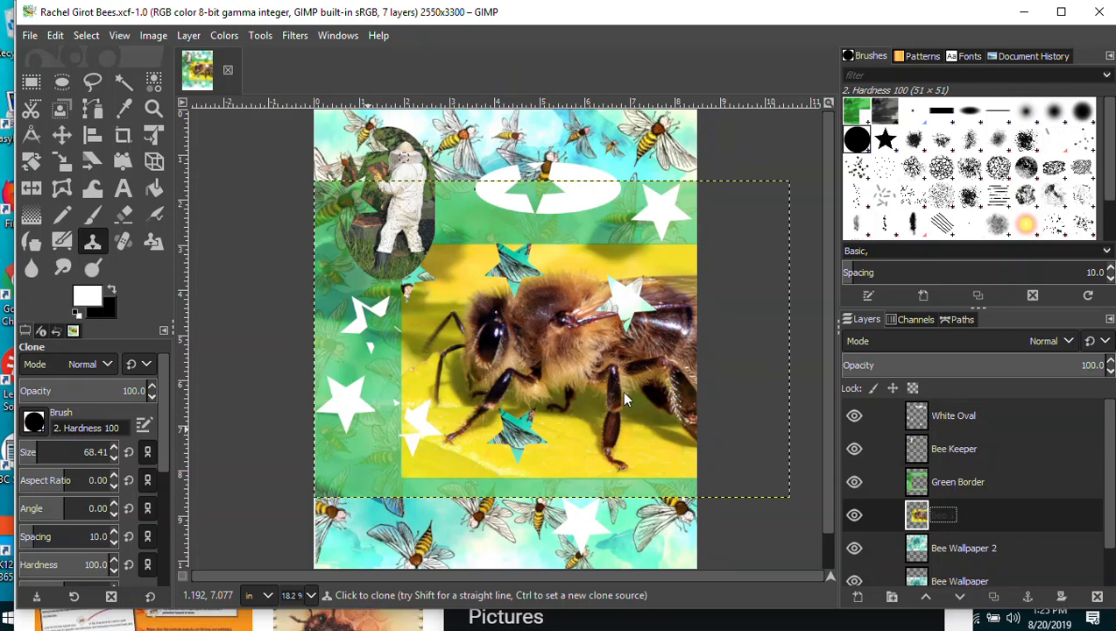
Clone a copy of the beekeeper onto the left side of the bee photo.
mouse_move(437, 298)
left_mouse_down()
mouse_move(438, 307)
mouse_move(446, 293)
mouse_move(418, 303)
mouse_move(419, 314)
mouse_move(453, 317)
mouse_move(453, 330)
mouse_move(415, 319)
left_mouse_up()
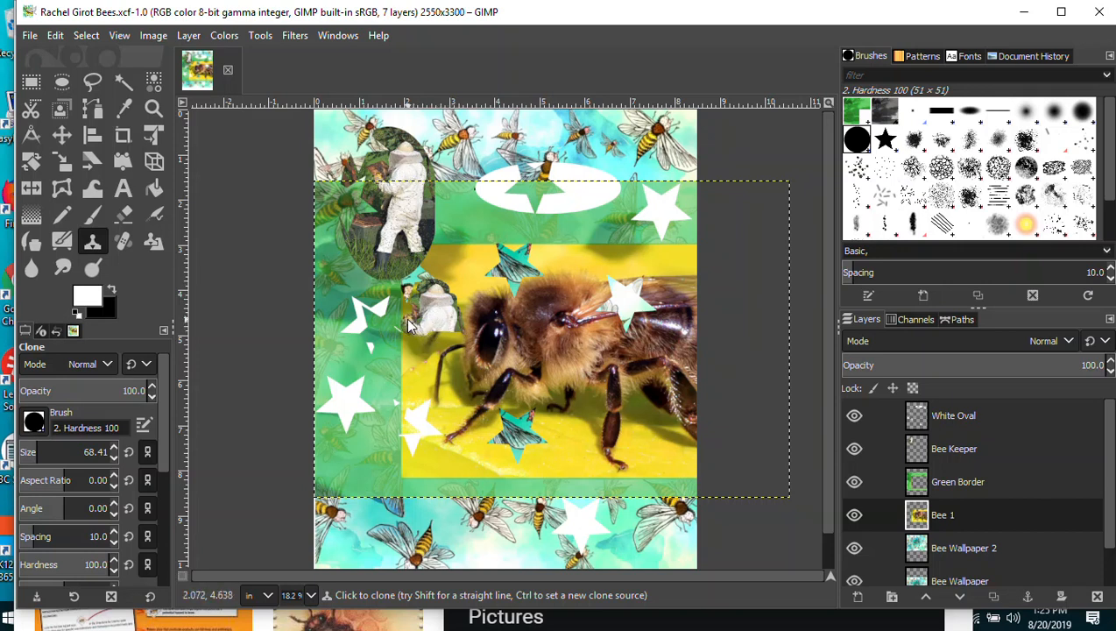
mouse_move(420, 316)
left_mouse_down()
mouse_move(411, 292)
mouse_move(402, 300)
mouse_move(424, 286)
mouse_move(447, 286)
mouse_move(457, 305)
mouse_move(431, 280)
mouse_move(401, 289)
mouse_move(427, 280)
mouse_move(410, 276)
mouse_move(429, 278)
mouse_move(409, 269)
mouse_move(402, 341)
mouse_move(420, 326)
mouse_move(402, 341)
mouse_move(436, 323)
mouse_move(422, 337)
mouse_move(460, 325)
left_mouse_up()
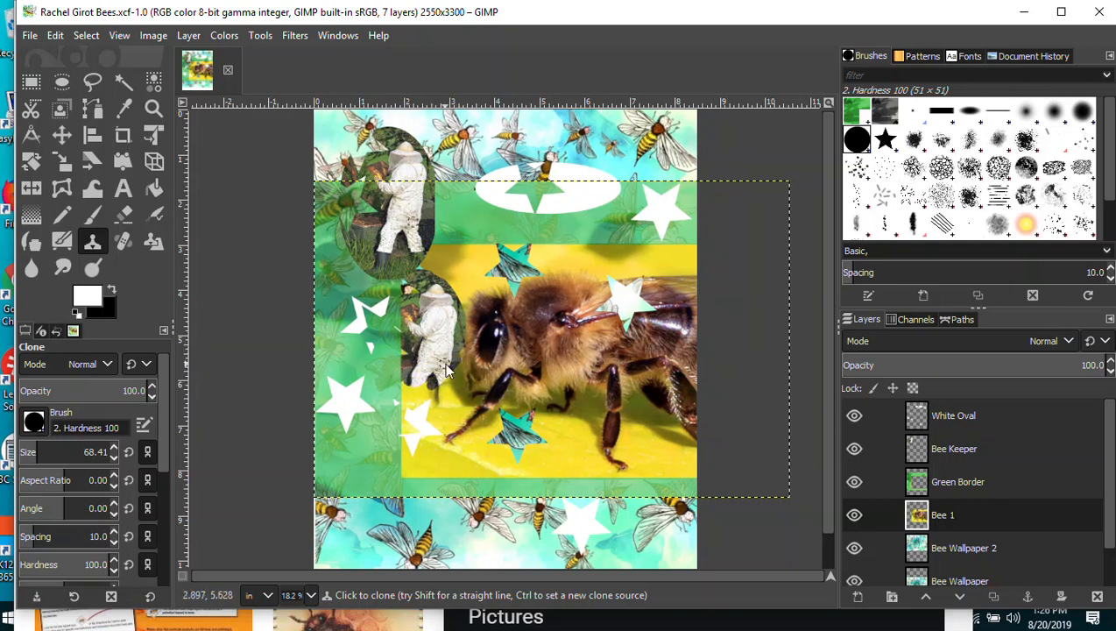
mouse_move(462, 372)
left_mouse_down()
mouse_move(427, 402)
mouse_move(465, 356)
mouse_move(446, 408)
mouse_move(455, 389)
mouse_move(404, 452)
mouse_move(445, 416)
mouse_move(396, 432)
mouse_move(451, 409)
mouse_move(441, 387)
mouse_move(403, 390)
left_mouse_up()
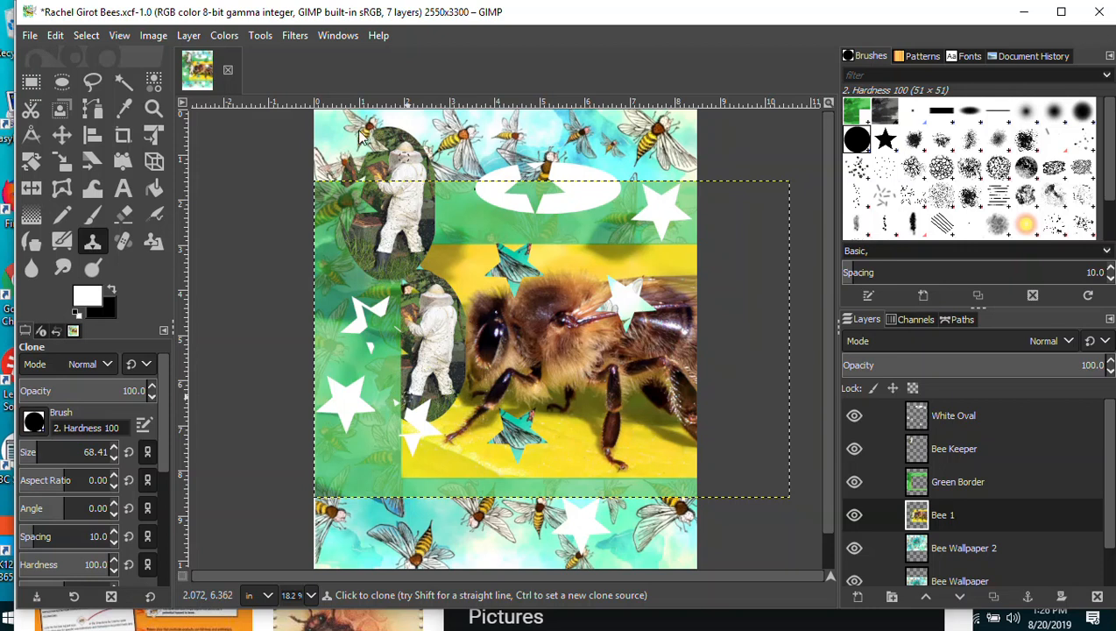
Set the bee's eye as clone source and paint two extra eyes on the bee's head.
double_click(944, 517)
left_click(494, 338, "ctrl")
mouse_move(530, 327)
left_mouse_down()
mouse_move(523, 338)
mouse_move(528, 319)
mouse_move(515, 328)
mouse_move(519, 353)
mouse_move(518, 341)
mouse_move(538, 335)
mouse_move(532, 317)
mouse_move(522, 320)
mouse_move(536, 317)
left_mouse_up()
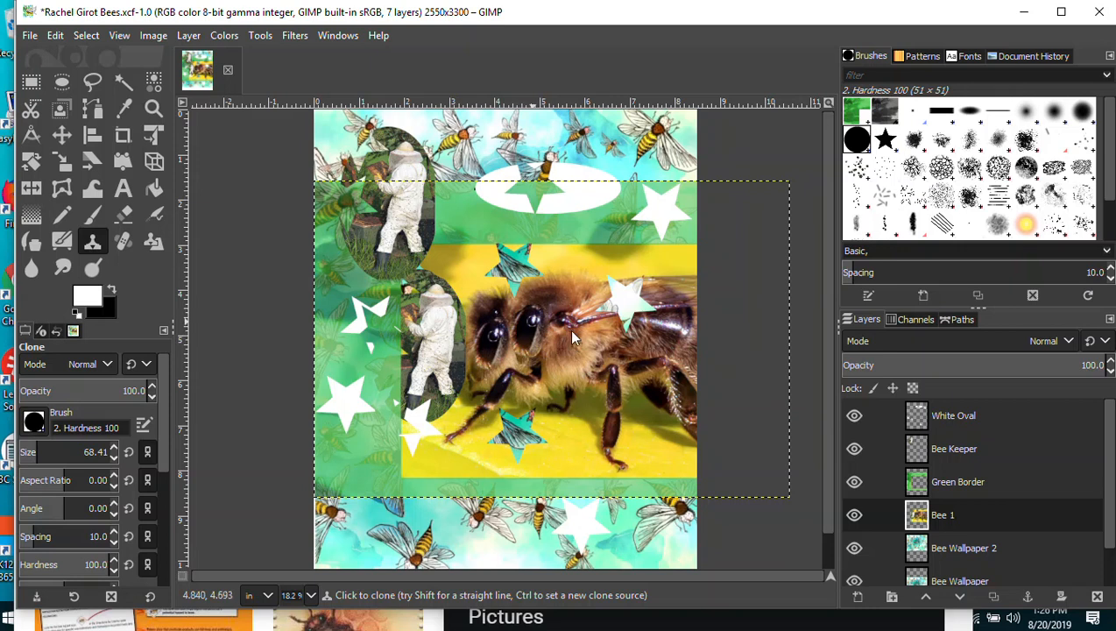
mouse_move(568, 335)
left_mouse_down()
mouse_move(552, 345)
mouse_move(573, 339)
mouse_move(559, 365)
mouse_move(553, 354)
left_mouse_up()
Set Smudge to opacity 100, save the poster, and undo a trial smudge on the bee.
left_click(61, 270)
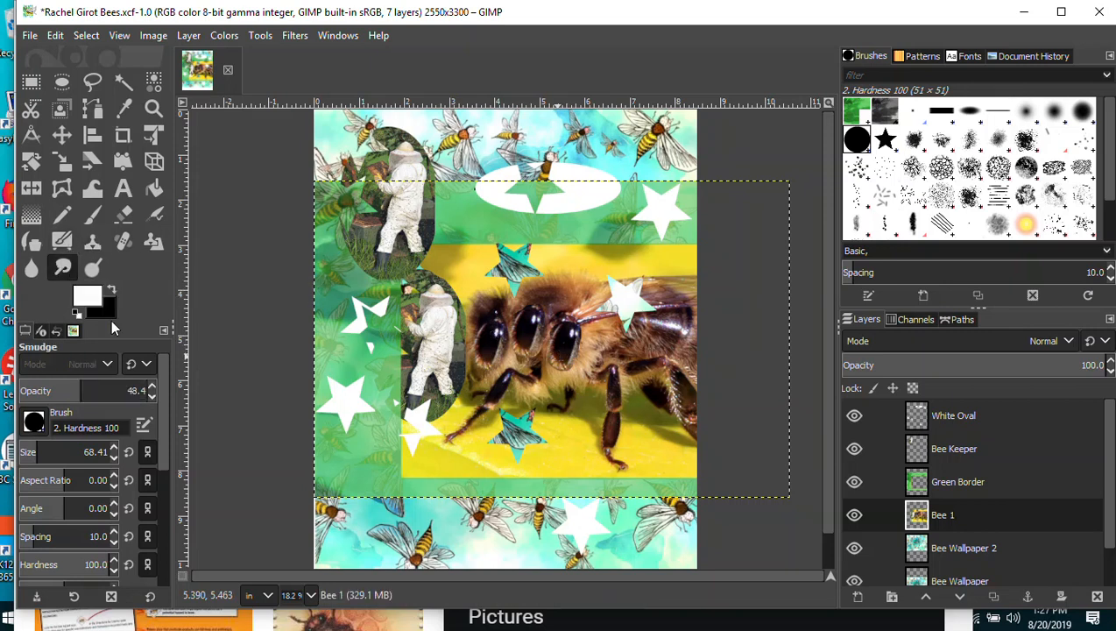
left_click_drag(92, 392, 157, 391)
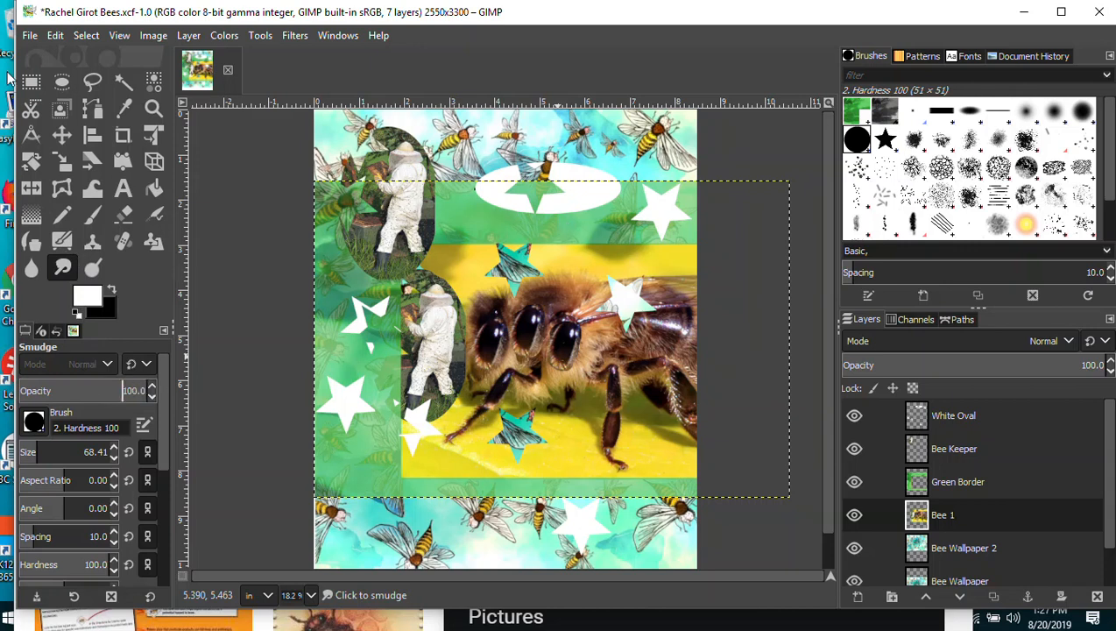
left_click(29, 35)
left_click(53, 184)
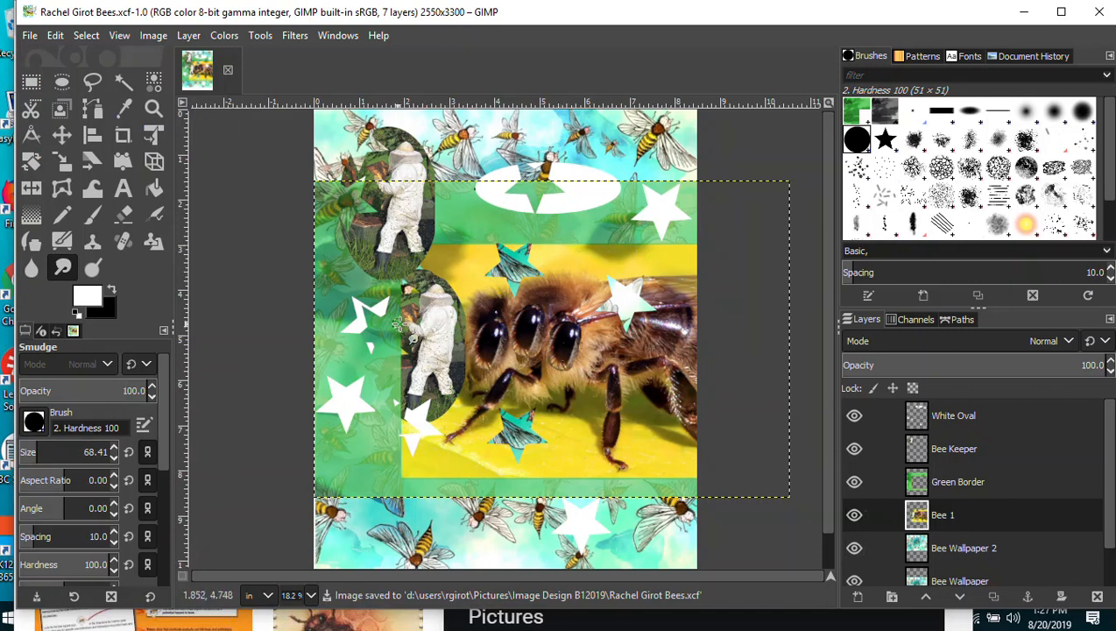
mouse_move(411, 351)
left_mouse_down()
mouse_move(551, 337)
mouse_move(594, 349)
mouse_move(623, 366)
mouse_move(605, 415)
mouse_move(515, 400)
mouse_move(478, 304)
mouse_move(649, 345)
mouse_move(592, 378)
mouse_move(527, 310)
mouse_move(534, 352)
mouse_move(538, 326)
mouse_move(584, 308)
mouse_move(430, 357)
mouse_move(563, 277)
mouse_move(641, 399)
mouse_move(438, 312)
mouse_move(656, 351)
mouse_move(465, 411)
mouse_move(640, 250)
mouse_move(535, 421)
mouse_move(508, 411)
mouse_move(555, 256)
mouse_move(426, 214)
mouse_move(607, 300)
mouse_move(599, 365)
mouse_move(441, 313)
mouse_move(461, 278)
mouse_move(493, 283)
mouse_move(537, 351)
mouse_move(553, 352)
mouse_move(515, 326)
left_mouse_up()
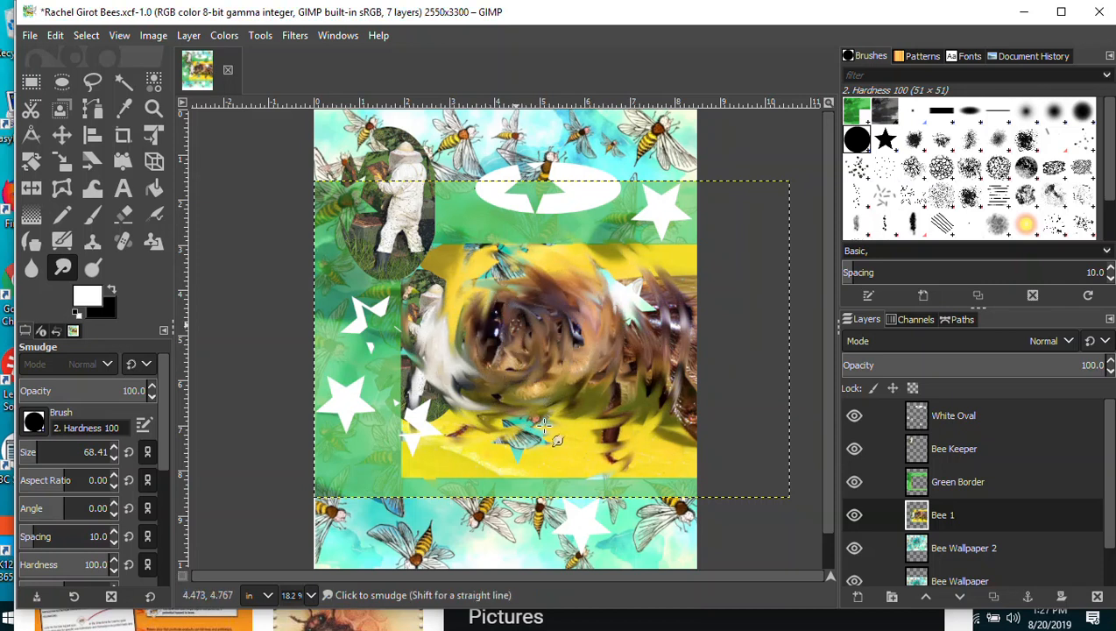
key("ctrl+z")
key("ctrl+z")
key("ctrl+z")
key("ctrl+z")
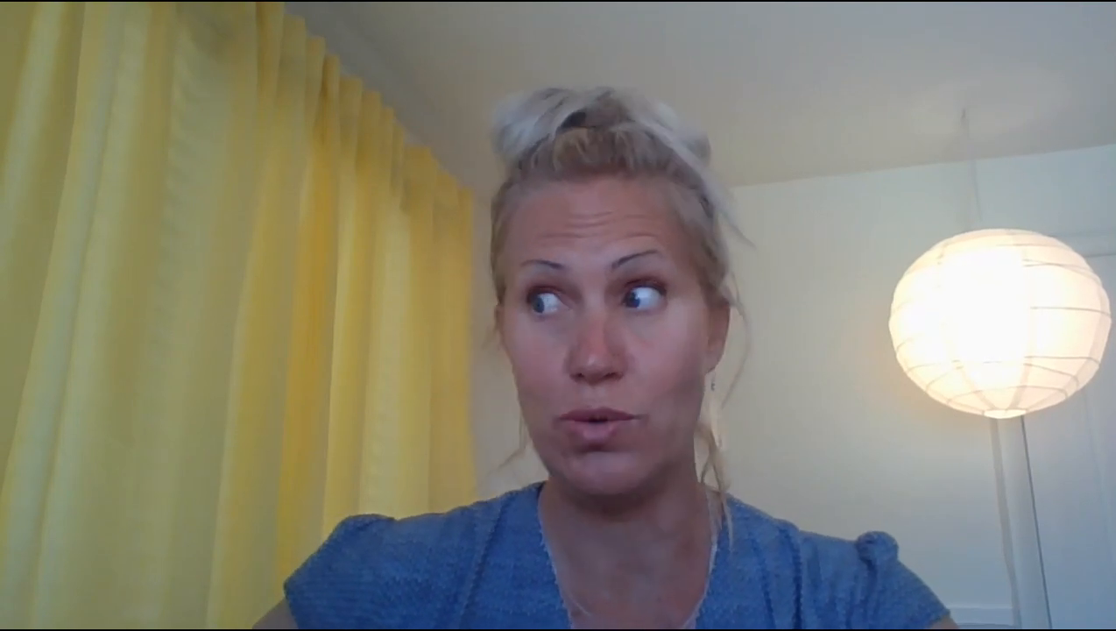
Make the Background layer active and select the entire image area.
left_click_drag(1109, 434, 1109, 517)
double_click(955, 572)
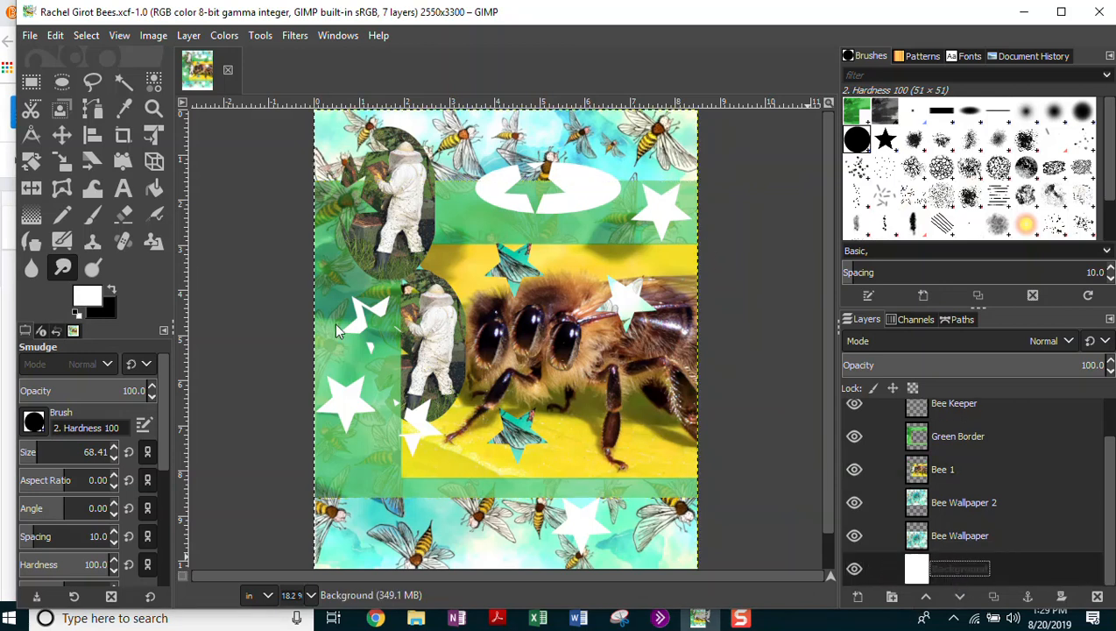
left_click(86, 35)
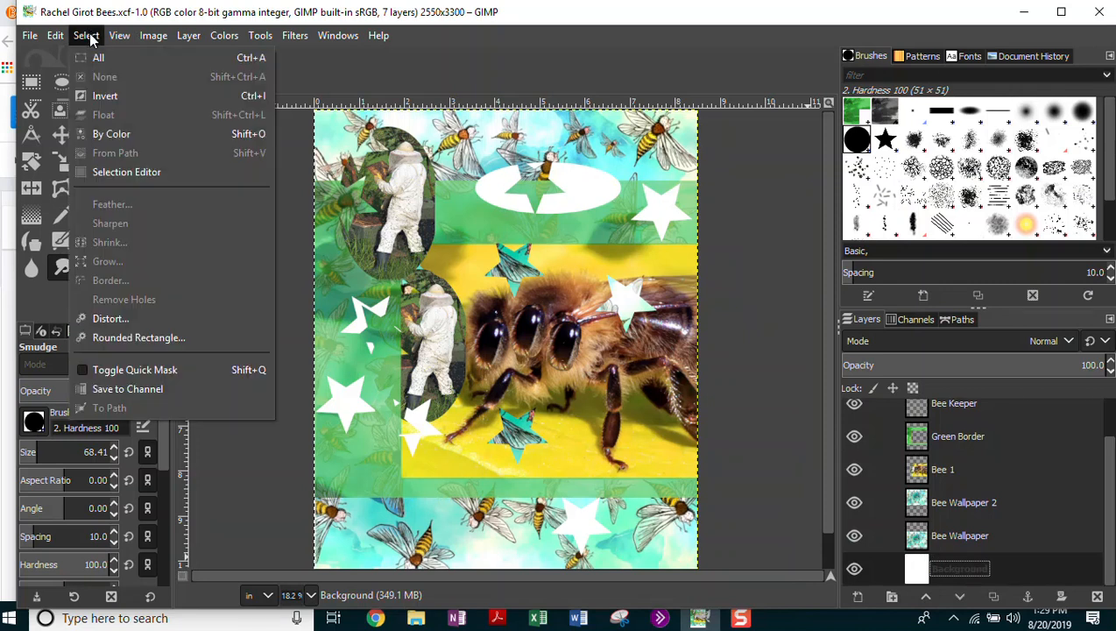
left_click(106, 95)
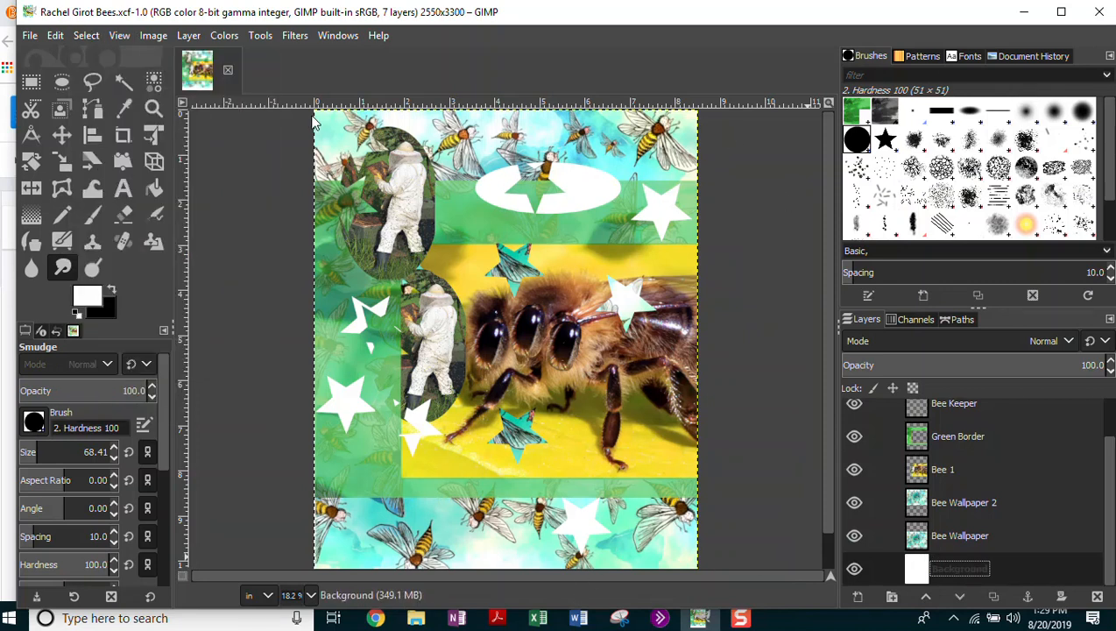
Copy the visible poster with Edit > Copy Visible and minimize GIMP to reach the Google Doc.
mouse_move(1111, 496)
left_mouse_down()
mouse_move(1106, 438)
mouse_move(1102, 532)
mouse_move(1111, 434)
mouse_move(1111, 491)
left_mouse_up()
left_click(54, 36)
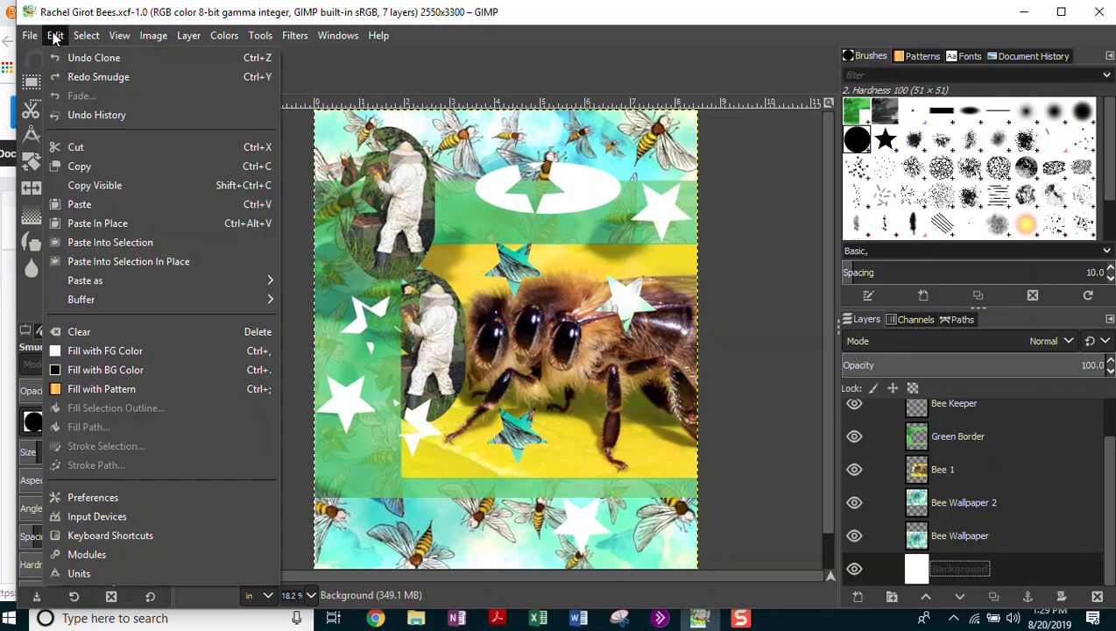
left_click(111, 186)
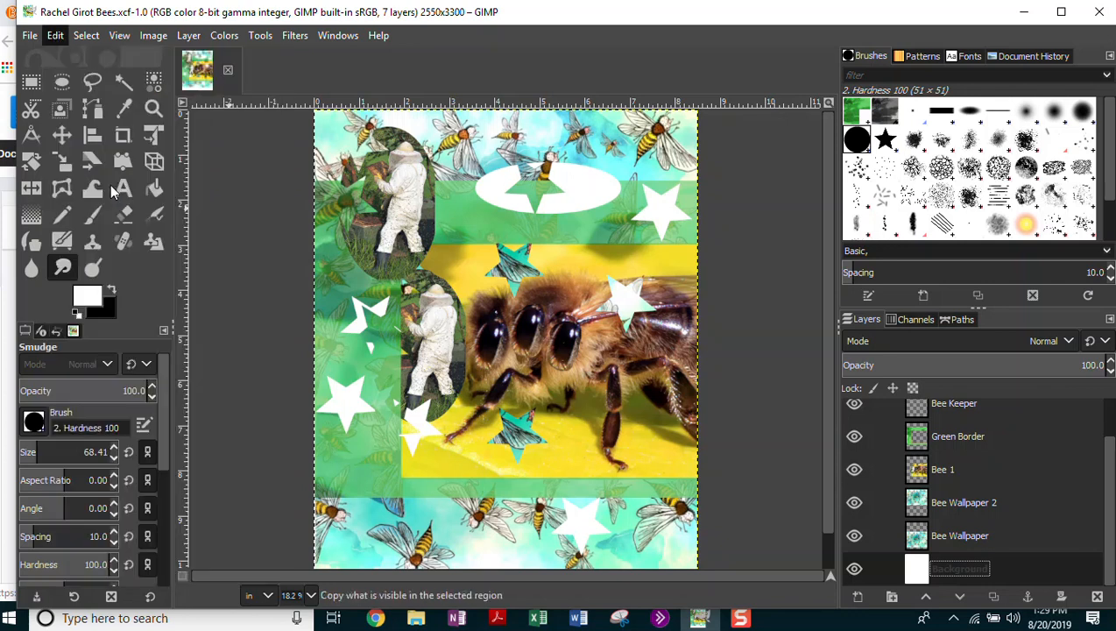
left_click(1021, 16)
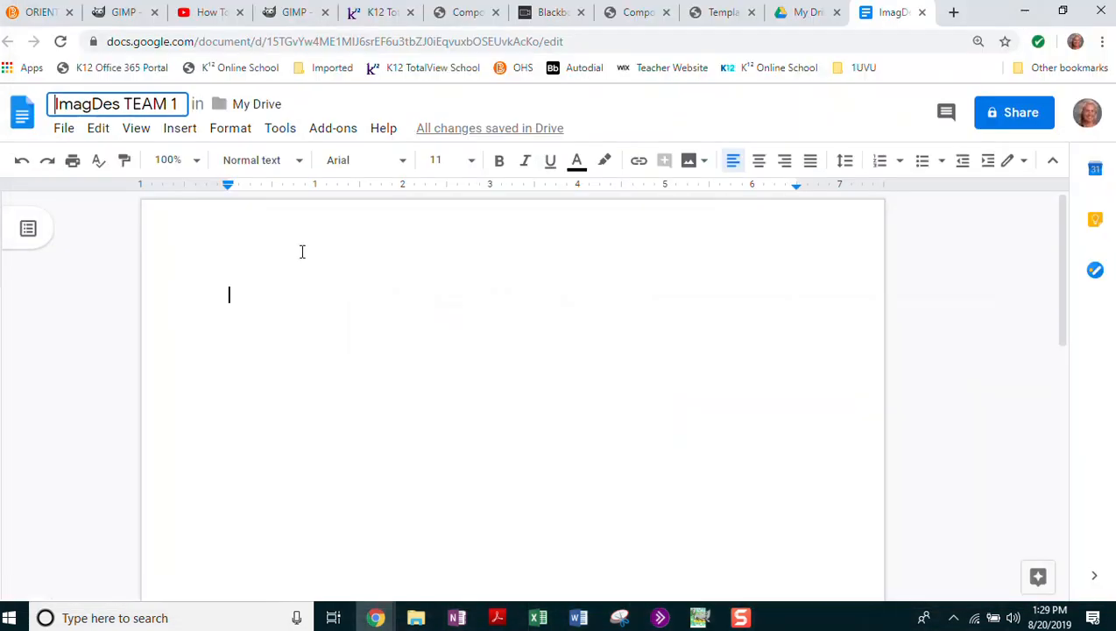
Type the student's name as the first line of ImagDes TEAM 1, add an empty line, and minimize Chrome.
left_click(245, 294)
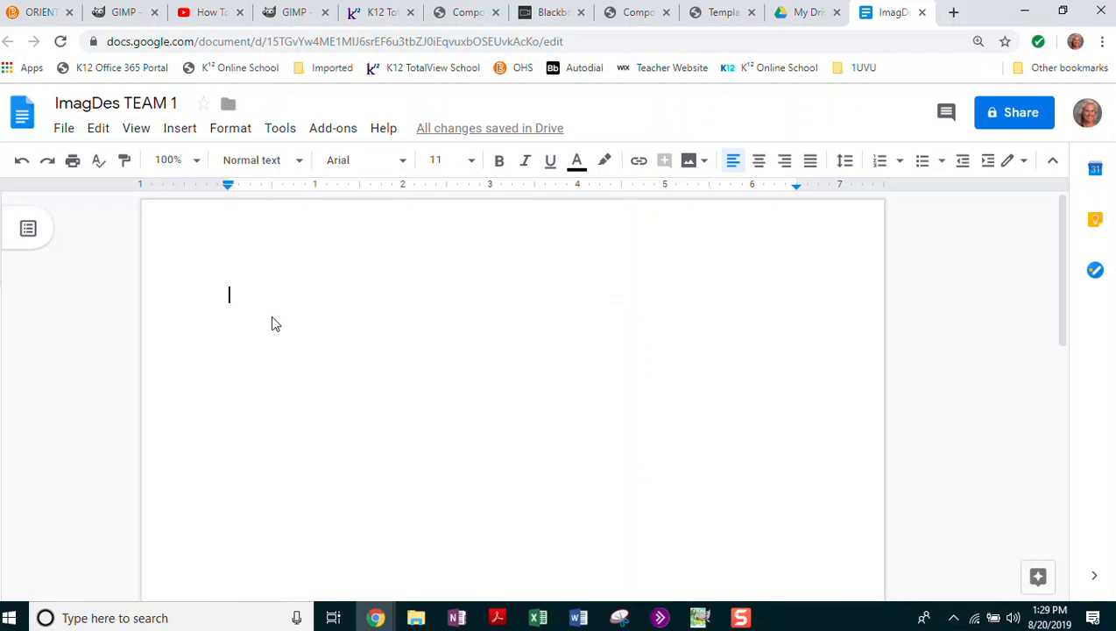
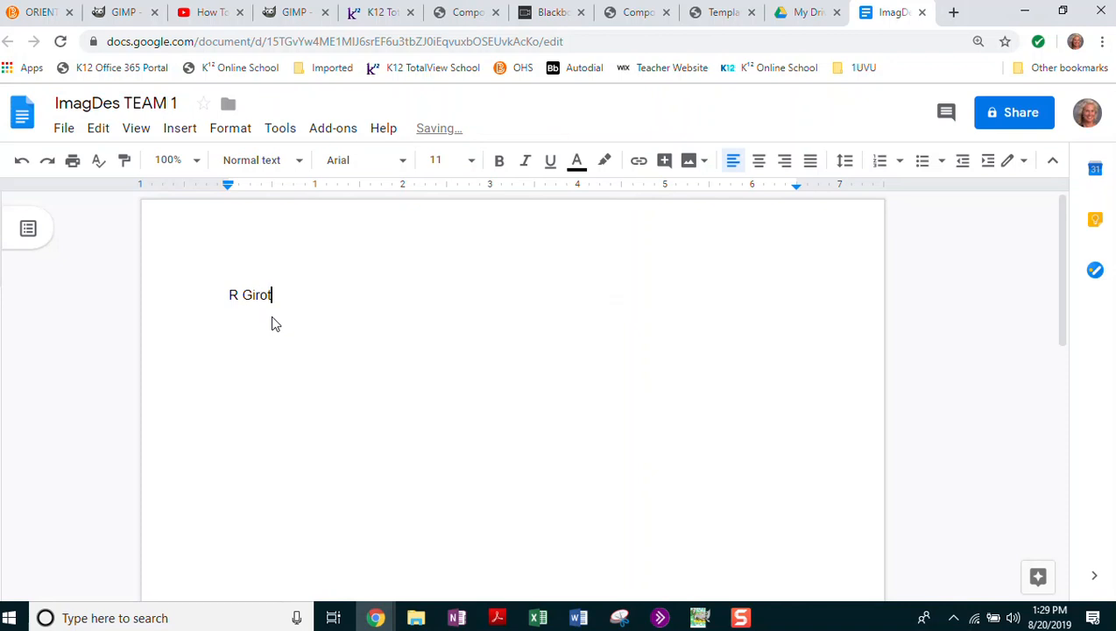
key("Return")
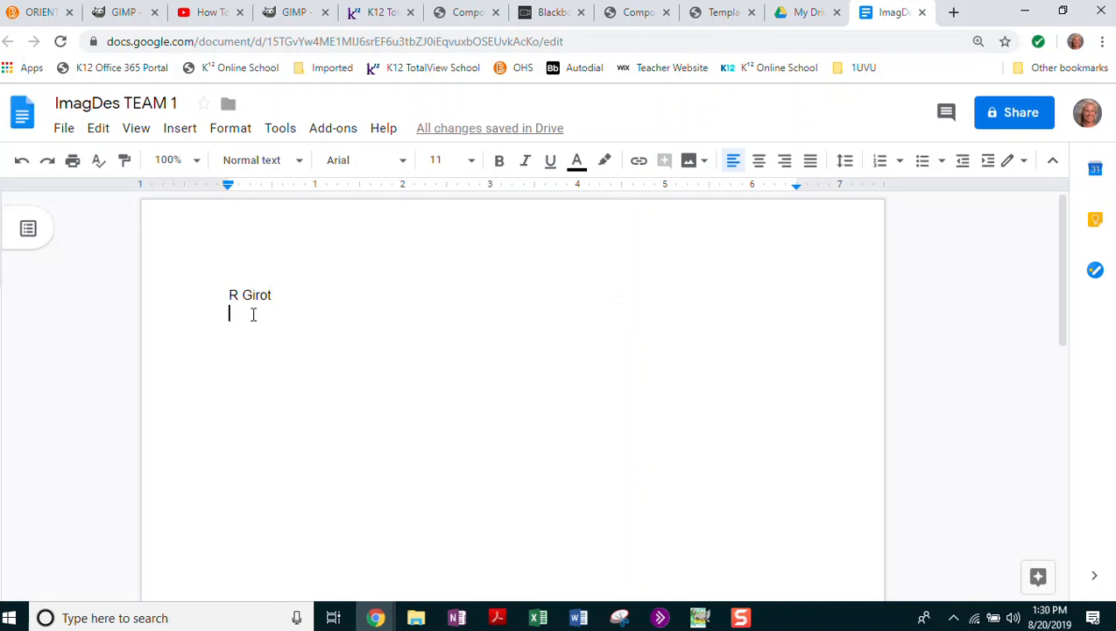
double_click(259, 321)
left_click(1024, 11)
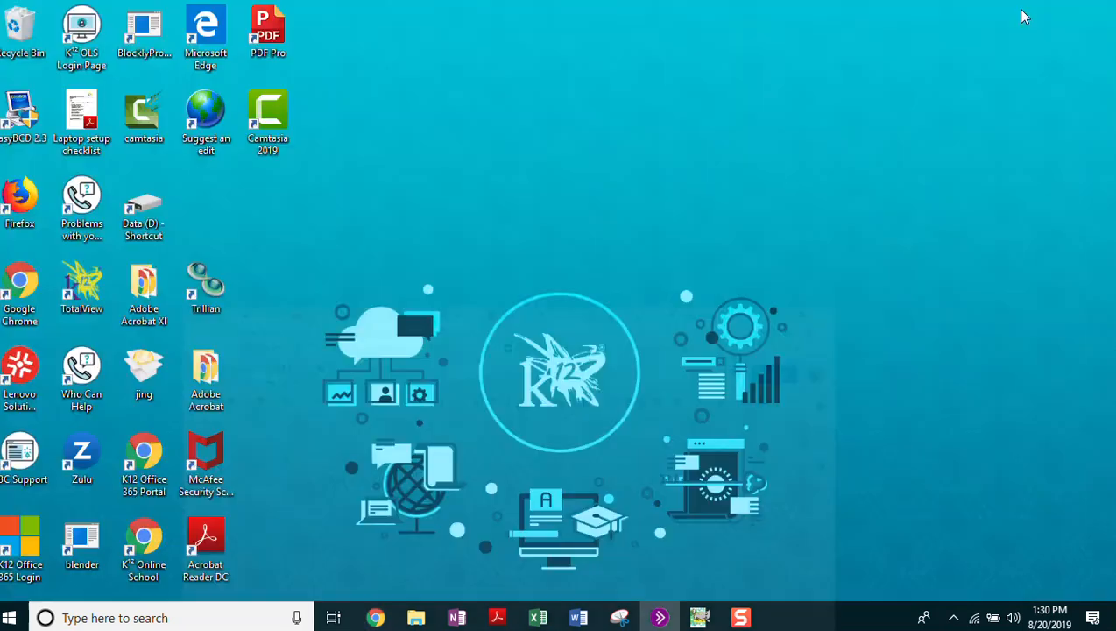
Return to GIMP, save the bee poster project, and open the Export Image dialog.
left_click(699, 618)
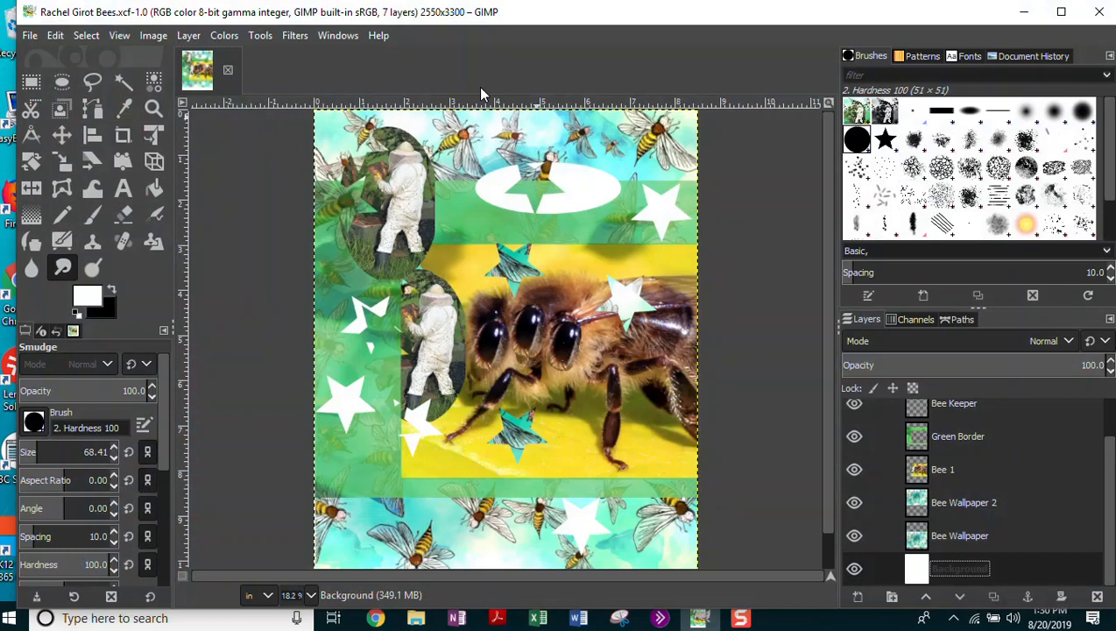
left_click(28, 36)
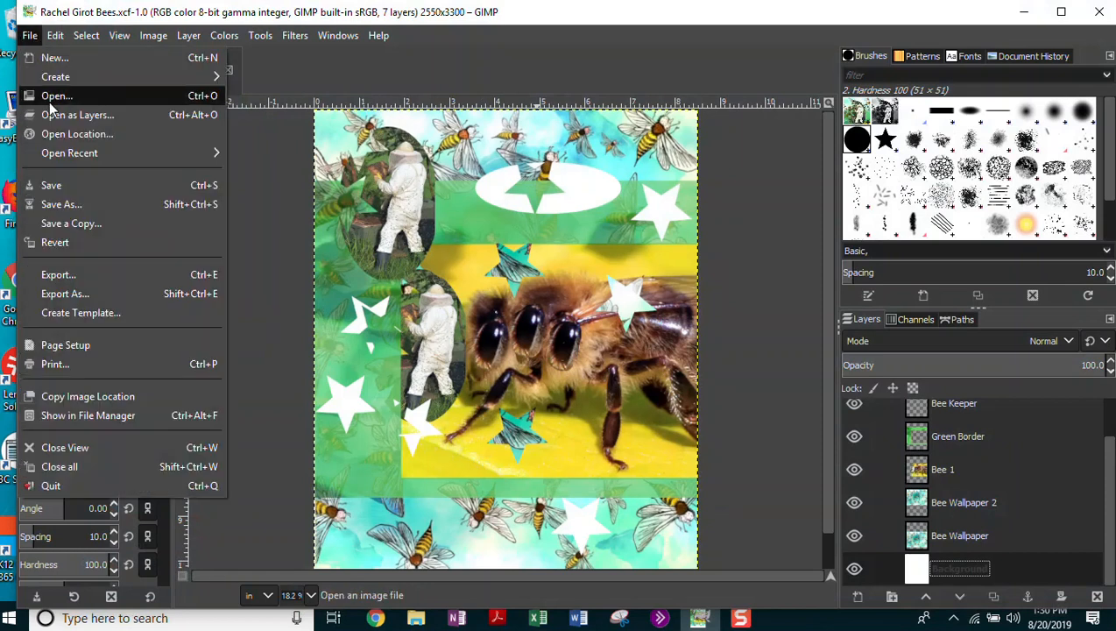
left_click(69, 186)
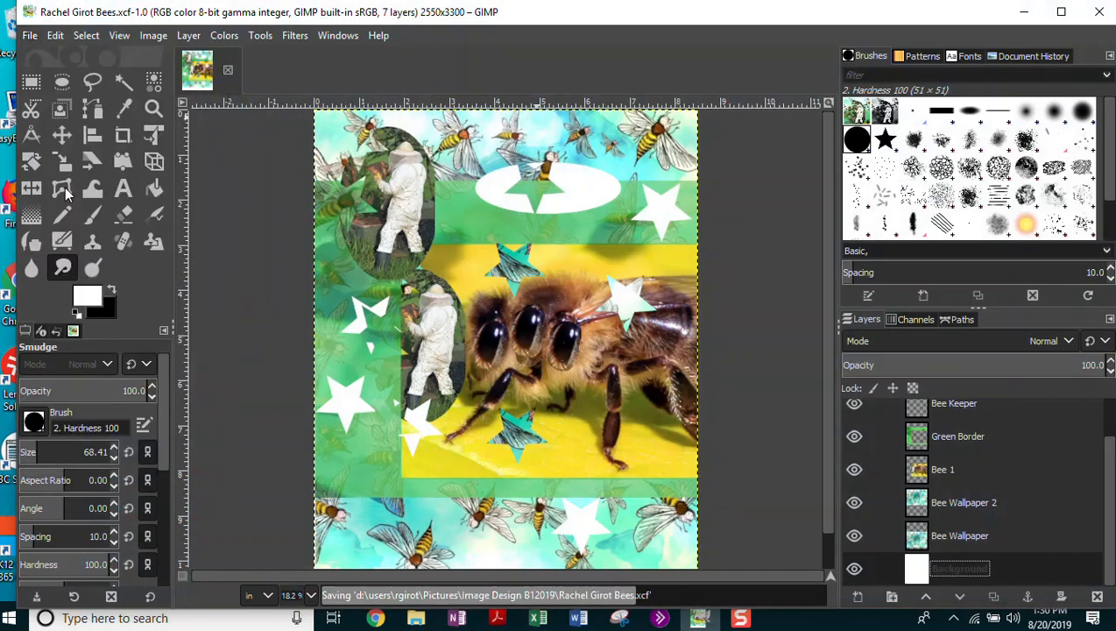
left_click(33, 37)
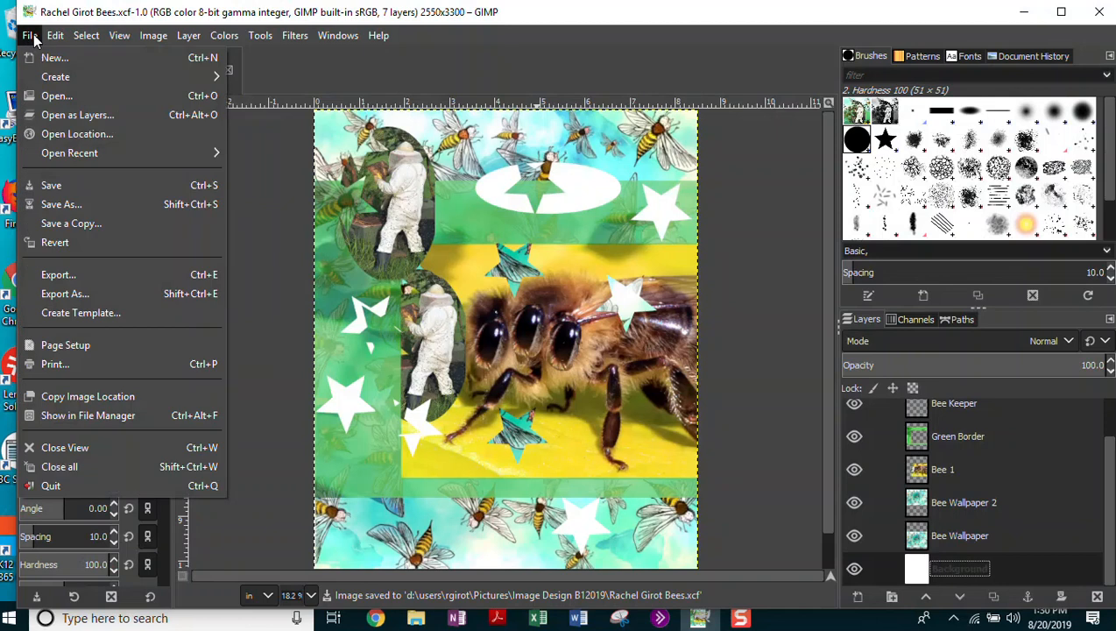
left_click(58, 296)
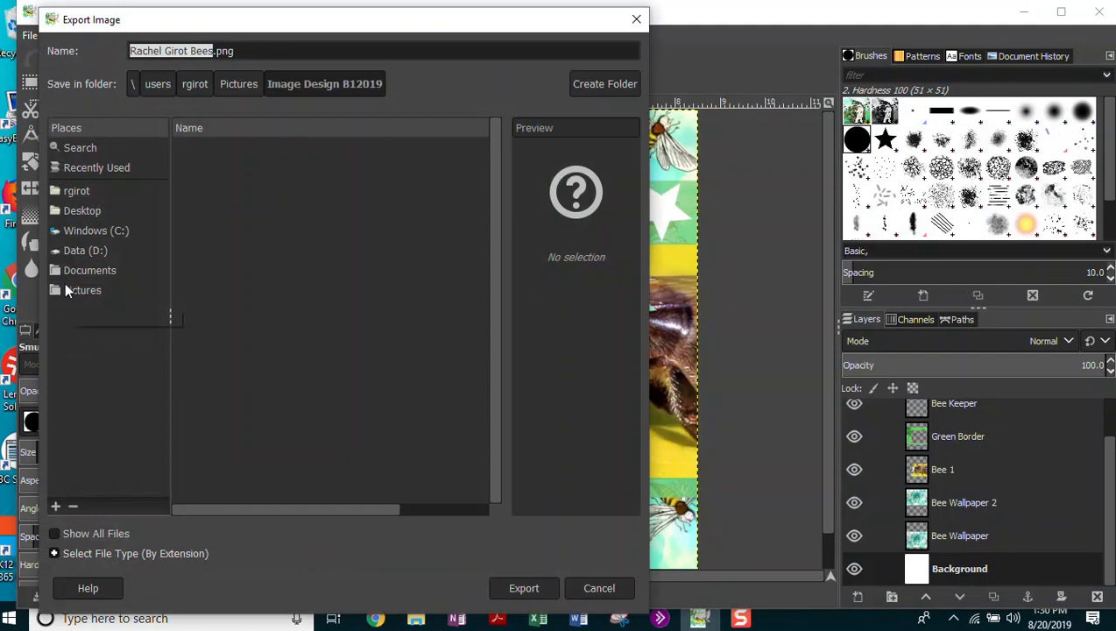
Change the export file name's extension from .png to .jpg.
left_click(243, 51)
key("BackSpace")
key("BackSpace")
key("BackSpace")
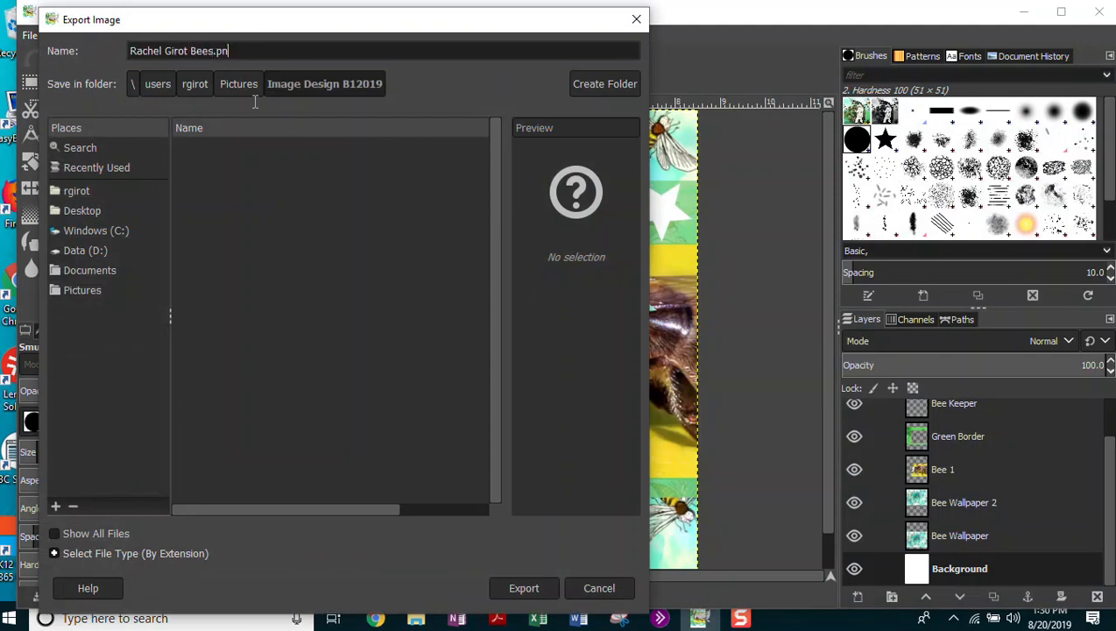
type("jpg")
key("BackSpace")
type("xcf")
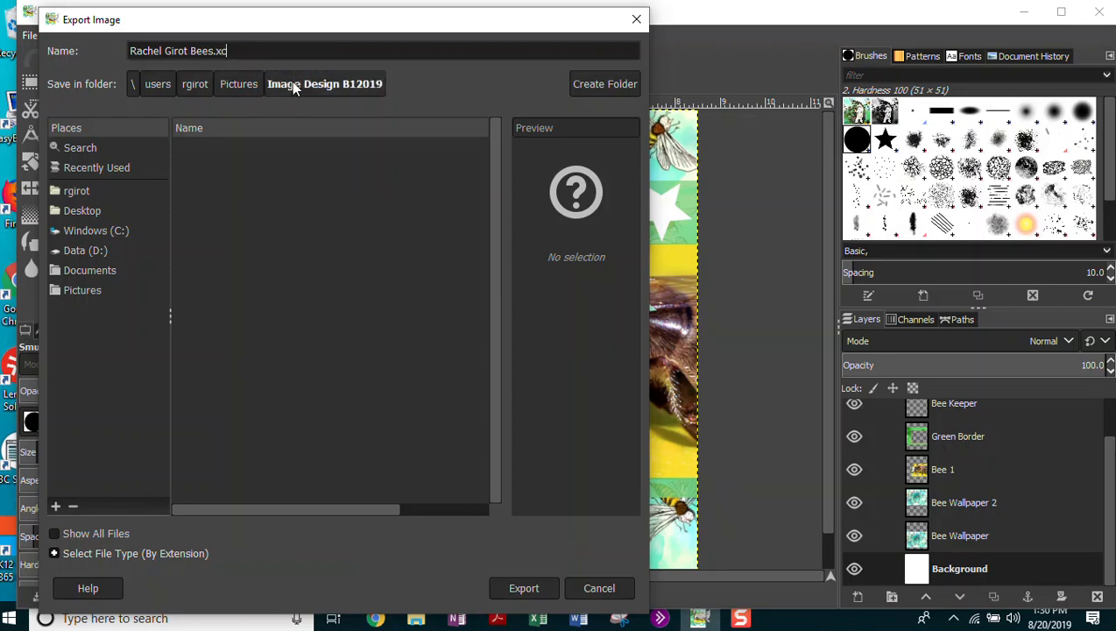
key("BackSpace")
key("BackSpace")
key("BackSpace")
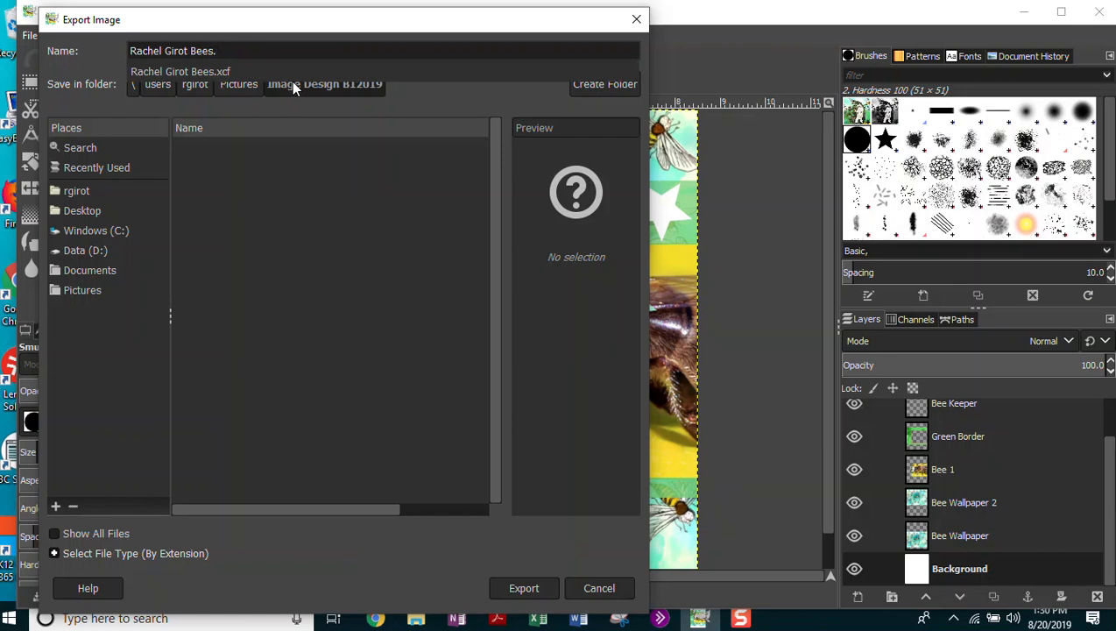
type("jpg")
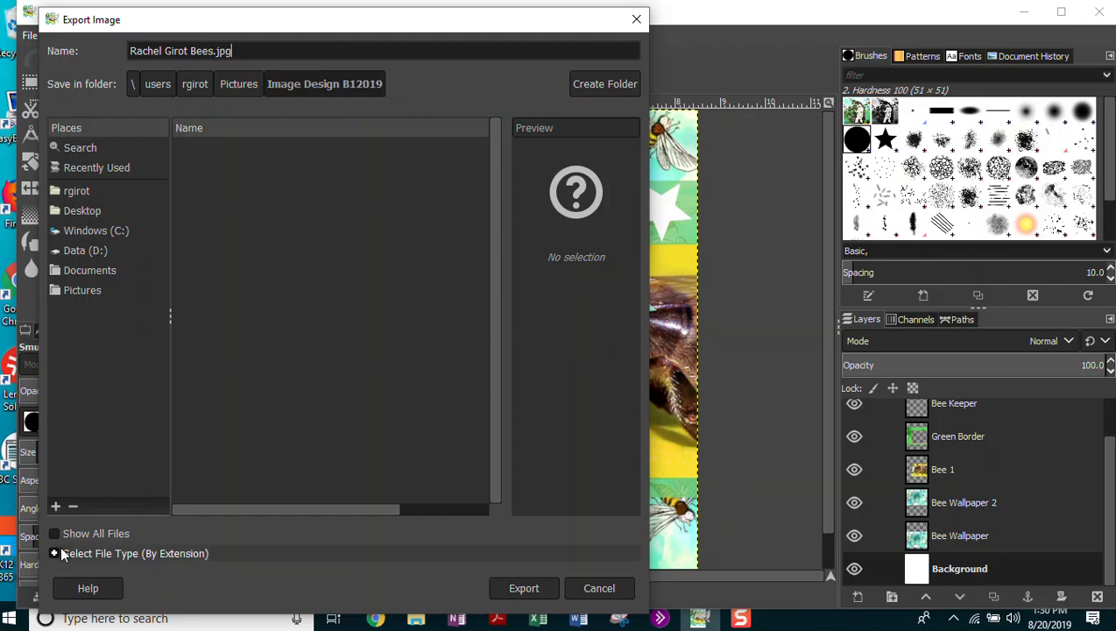
Select JPEG image as the export file type and bring up the JPEG settings.
left_click(56, 555)
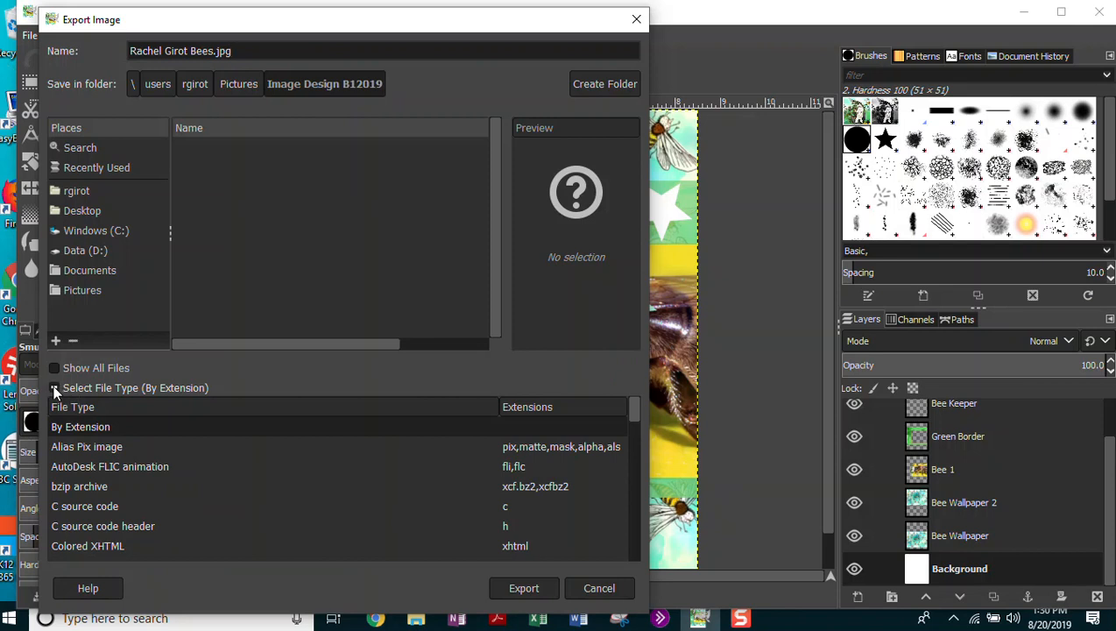
left_click_drag(638, 417, 634, 462)
left_click(77, 465)
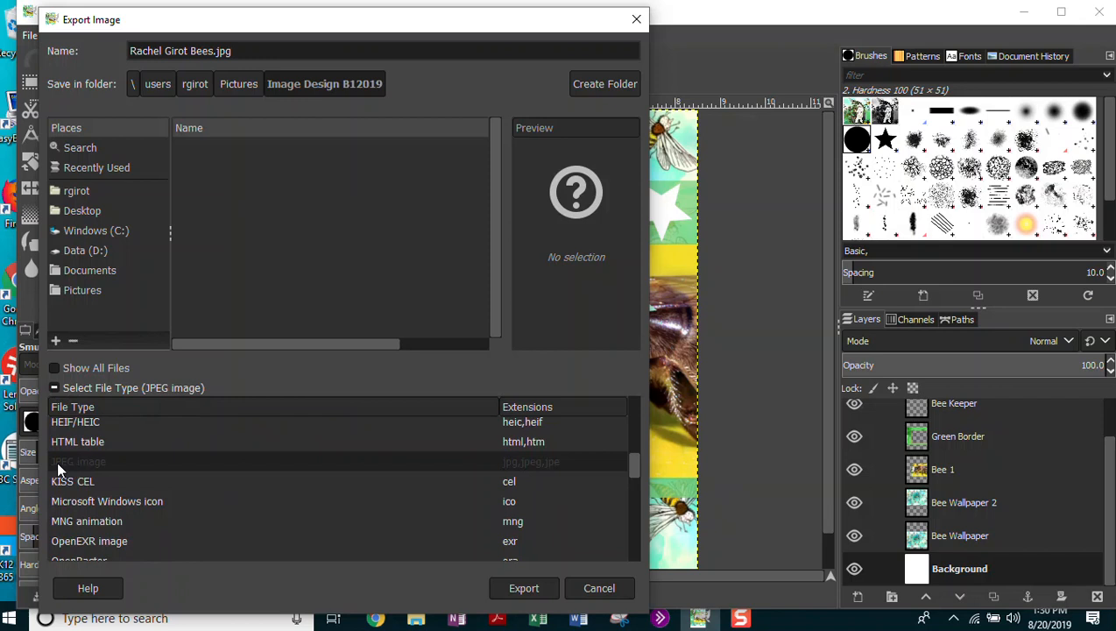
left_click(533, 593)
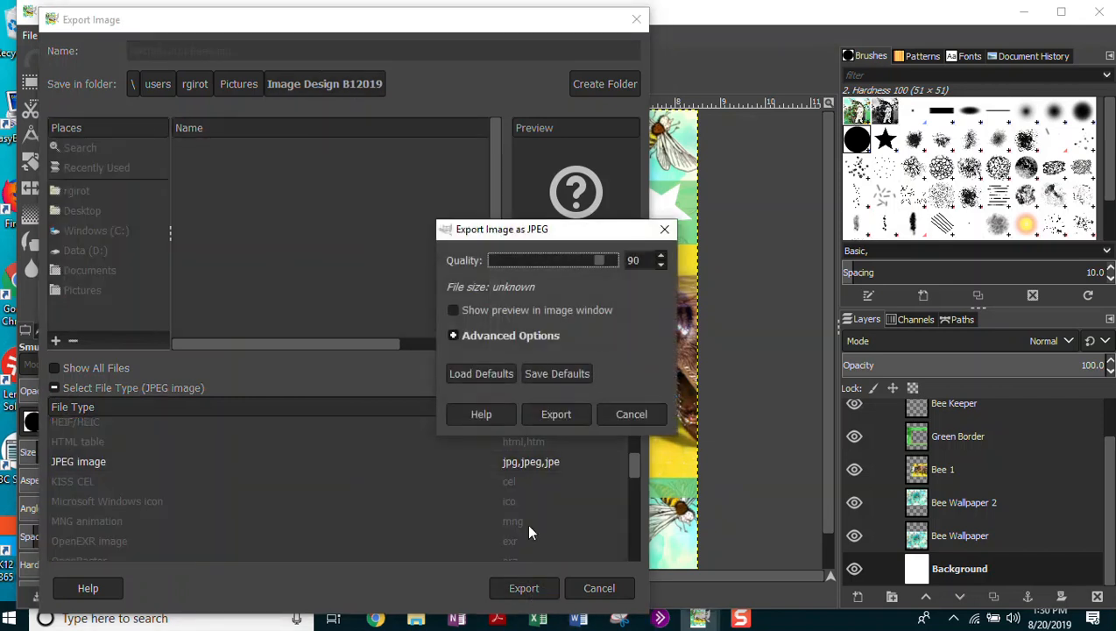
Preview the JPEG, lower its quality from 90 to about 27, and export the bee poster.
left_click(453, 311)
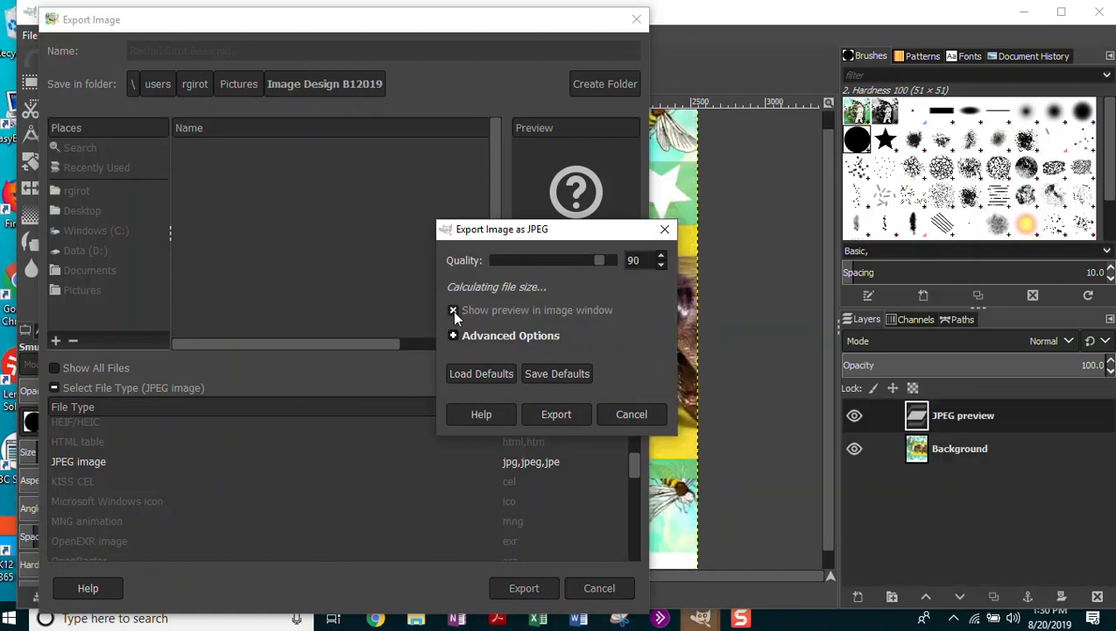
key("Escape")
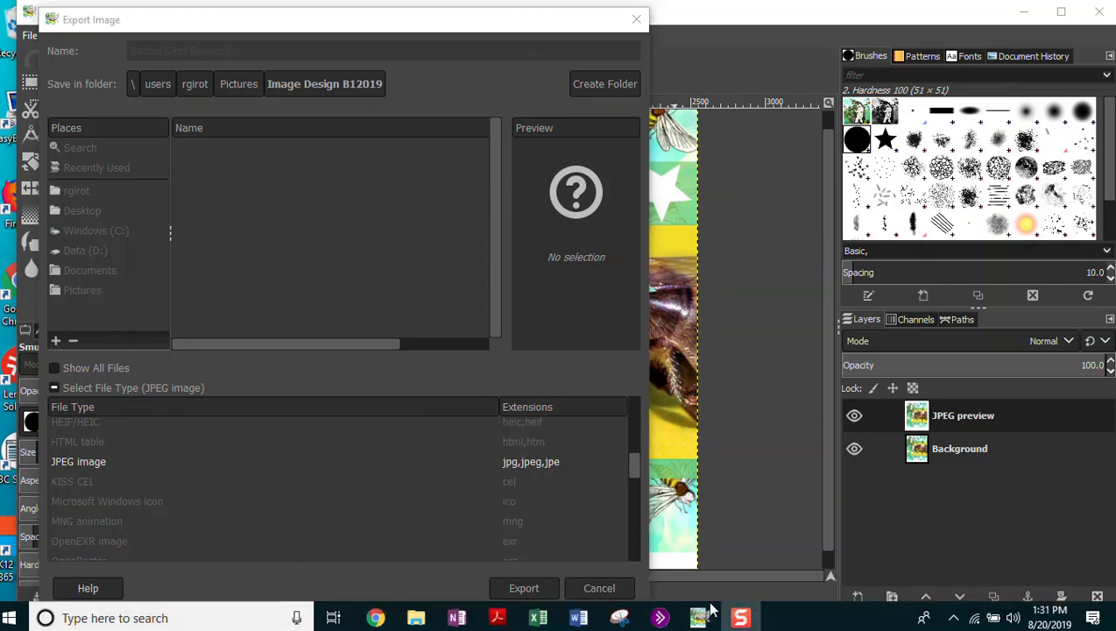
mouse_move(692, 618)
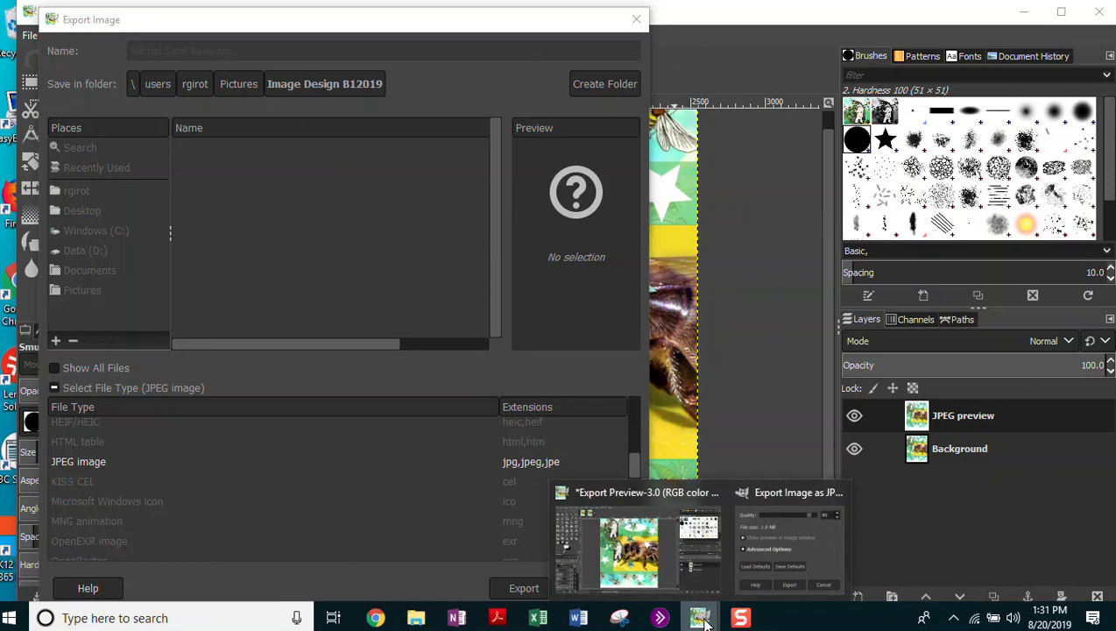
left_click(772, 494)
left_click_drag(588, 229, 489, 185)
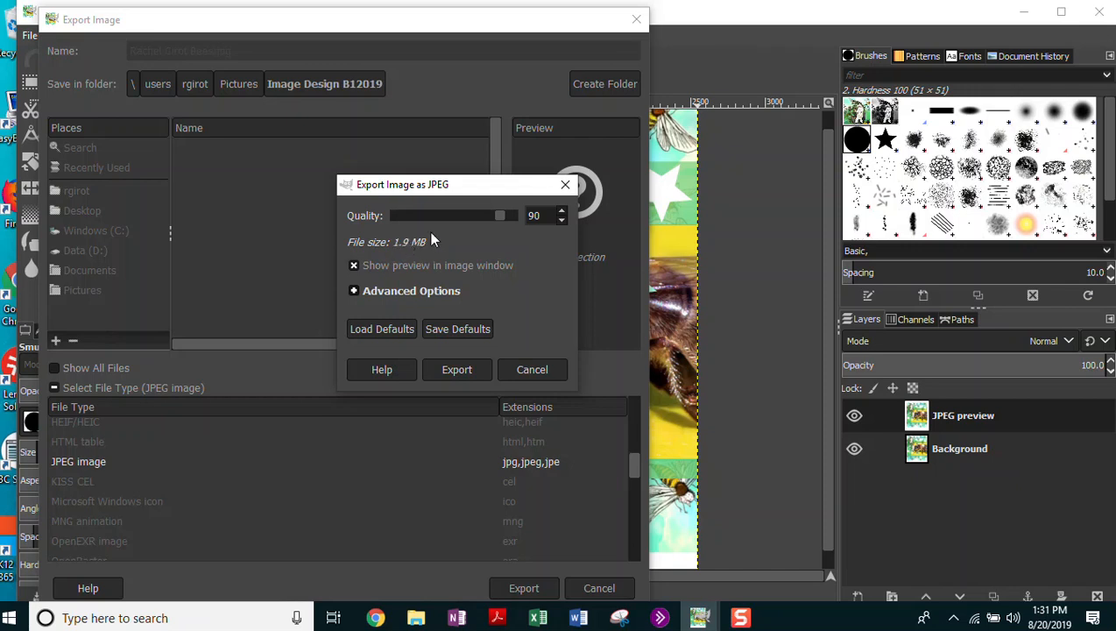
left_click_drag(505, 217, 428, 223)
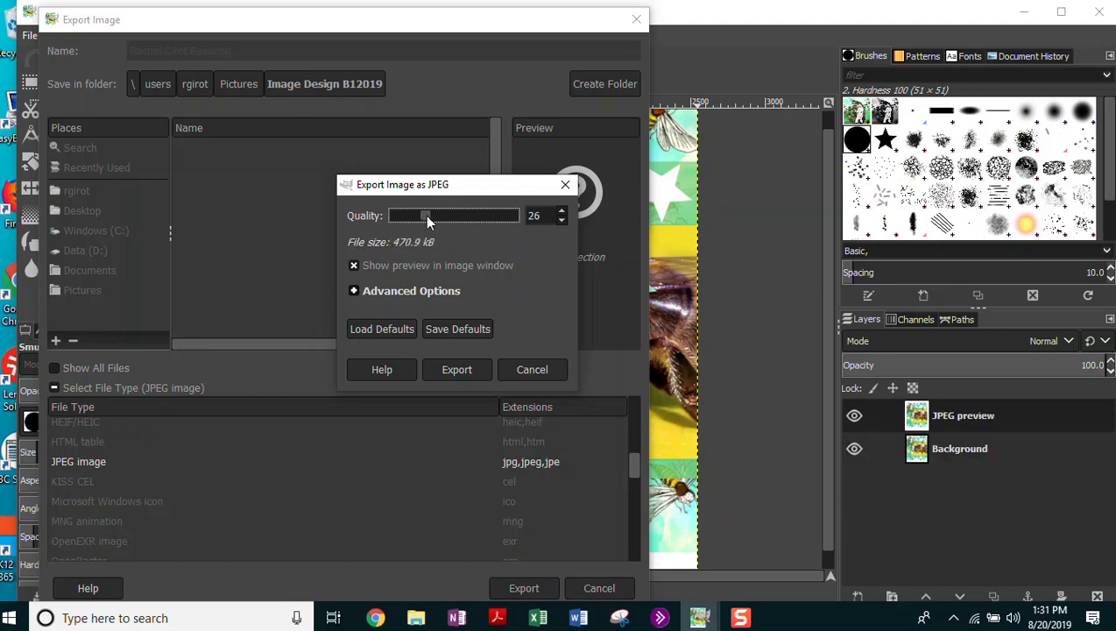
left_click_drag(428, 222, 430, 223)
left_click(458, 372)
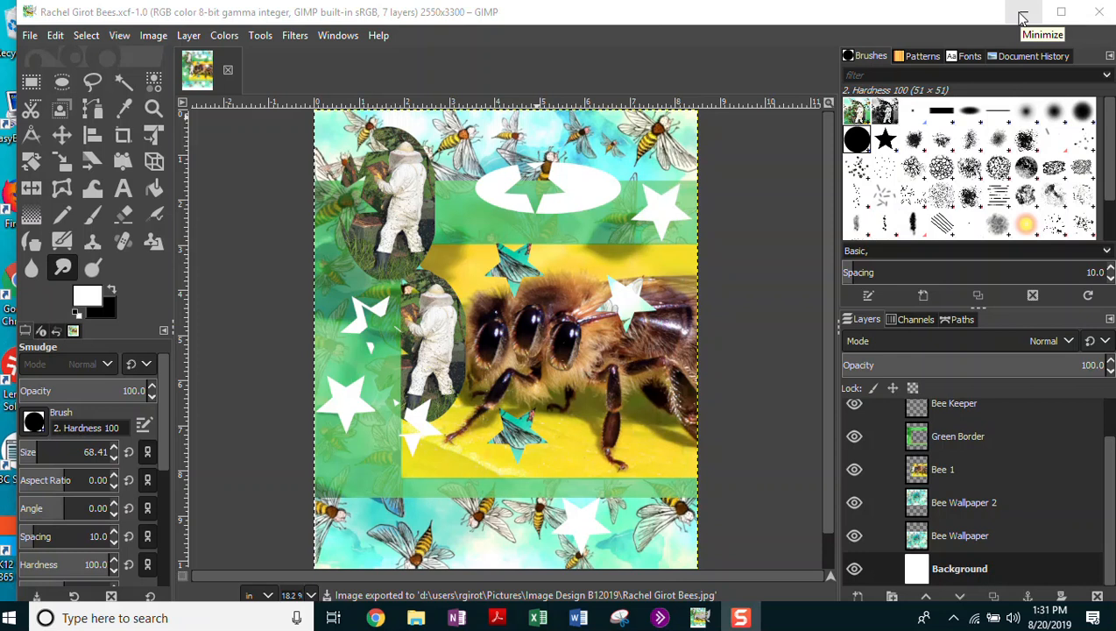
Minimize GIMP and switch to the ImagDes TEAM 1 Google Docs document.
left_click(1024, 18)
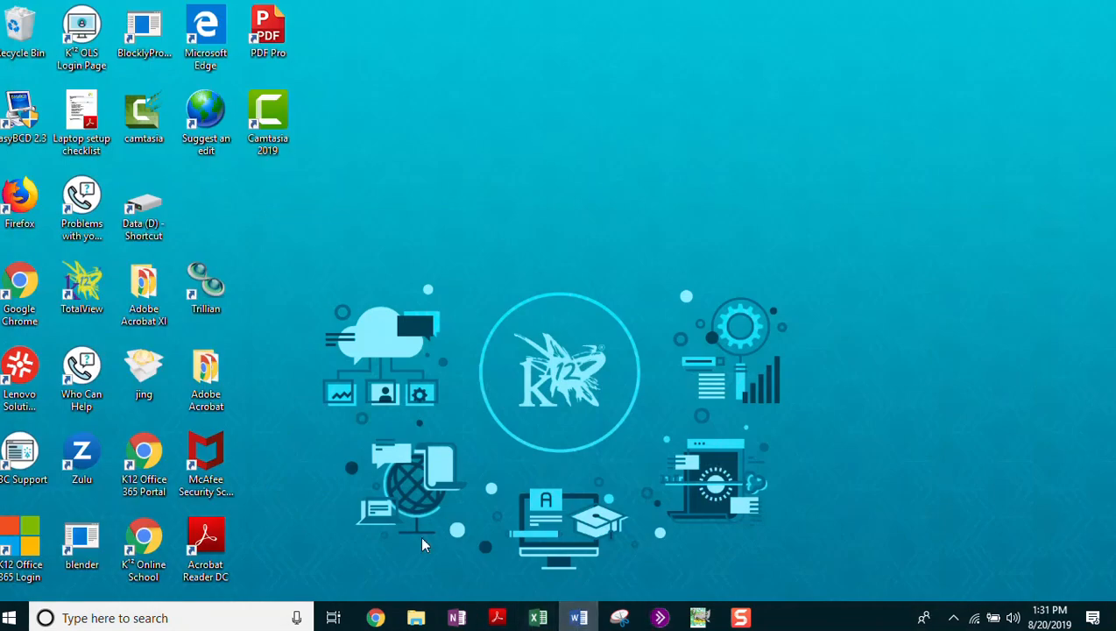
mouse_move(375, 618)
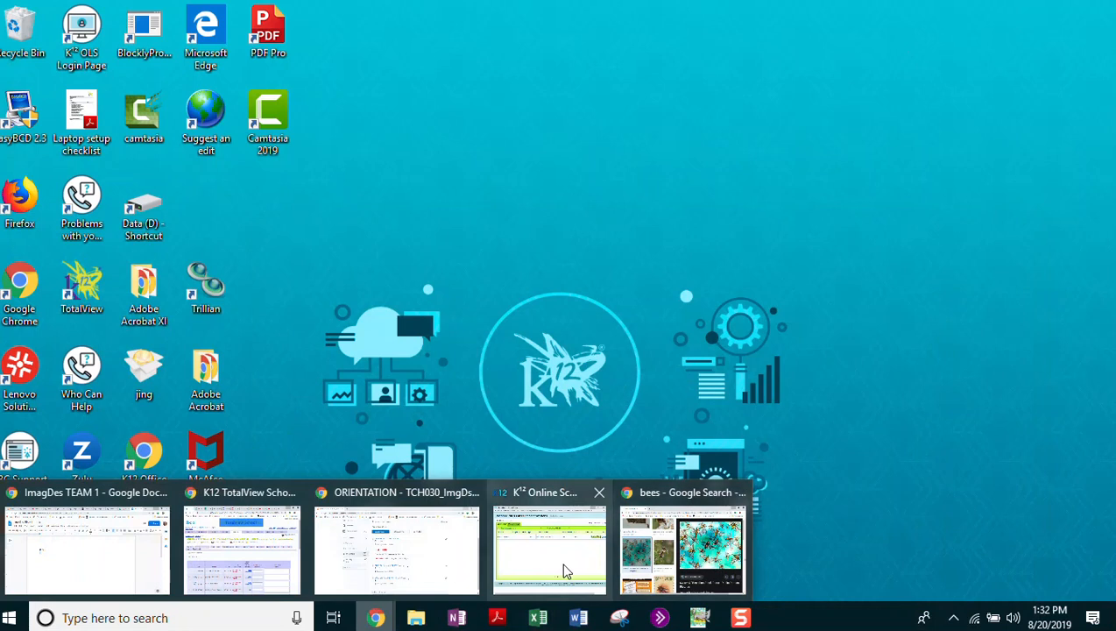
left_click(101, 545)
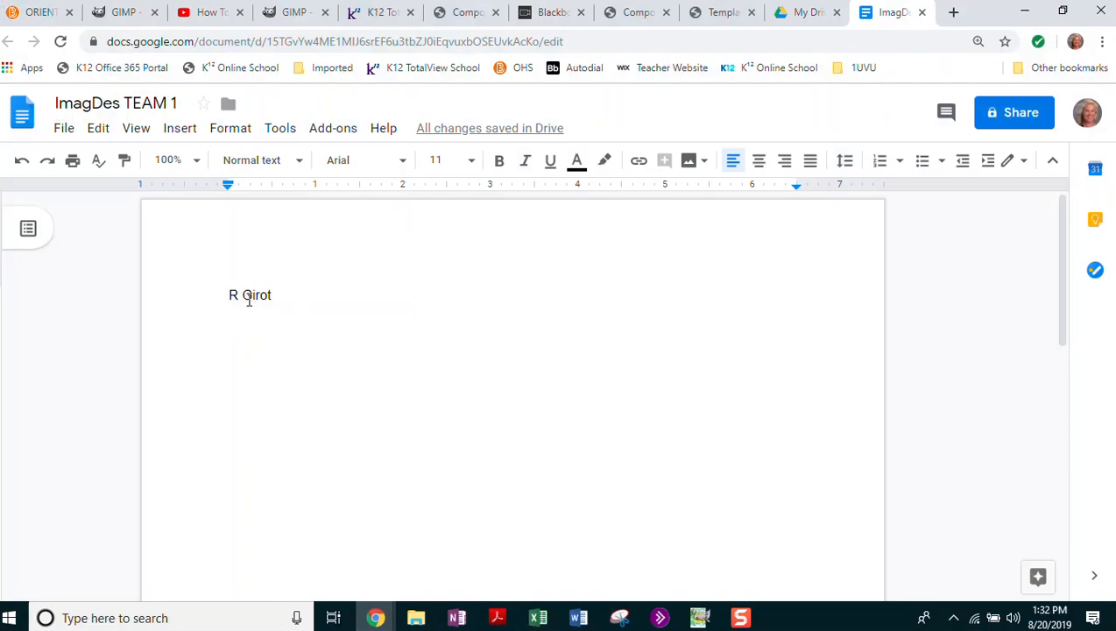
Upload the exported bee JPEG from the Image Design B12019 folder into the document.
left_click(185, 130)
mouse_move(212, 160)
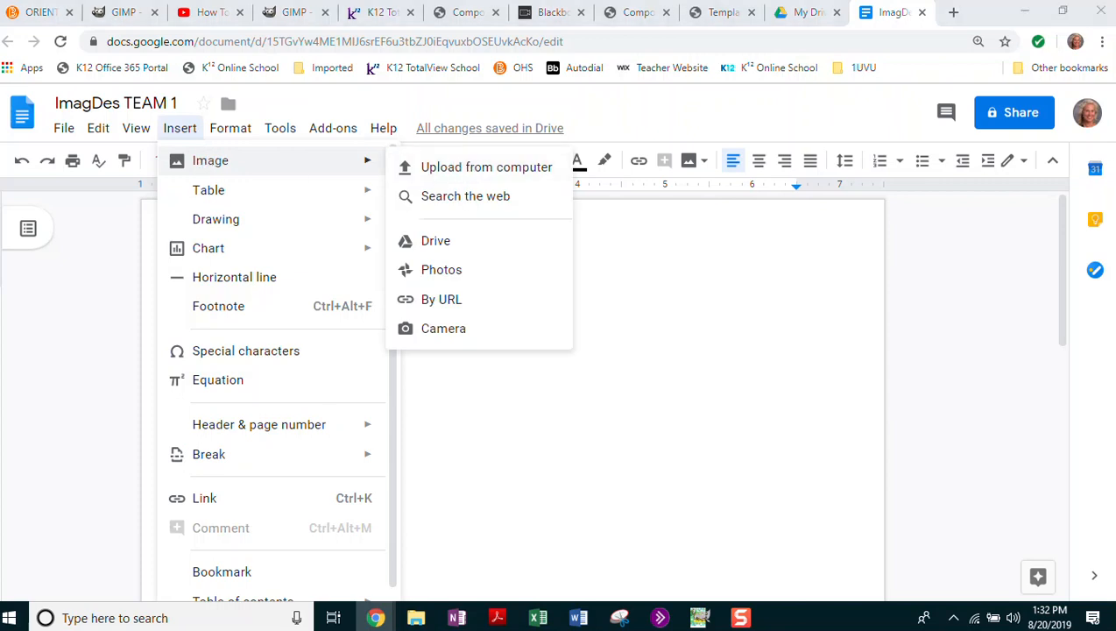
left_click(470, 169)
double_click(631, 325)
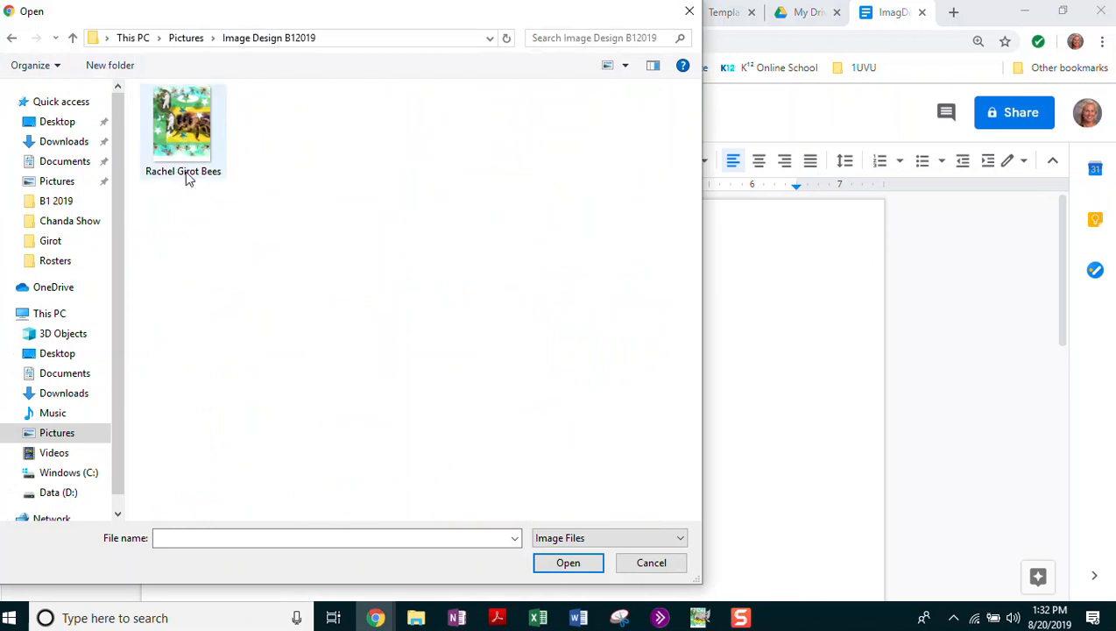
left_click(177, 137)
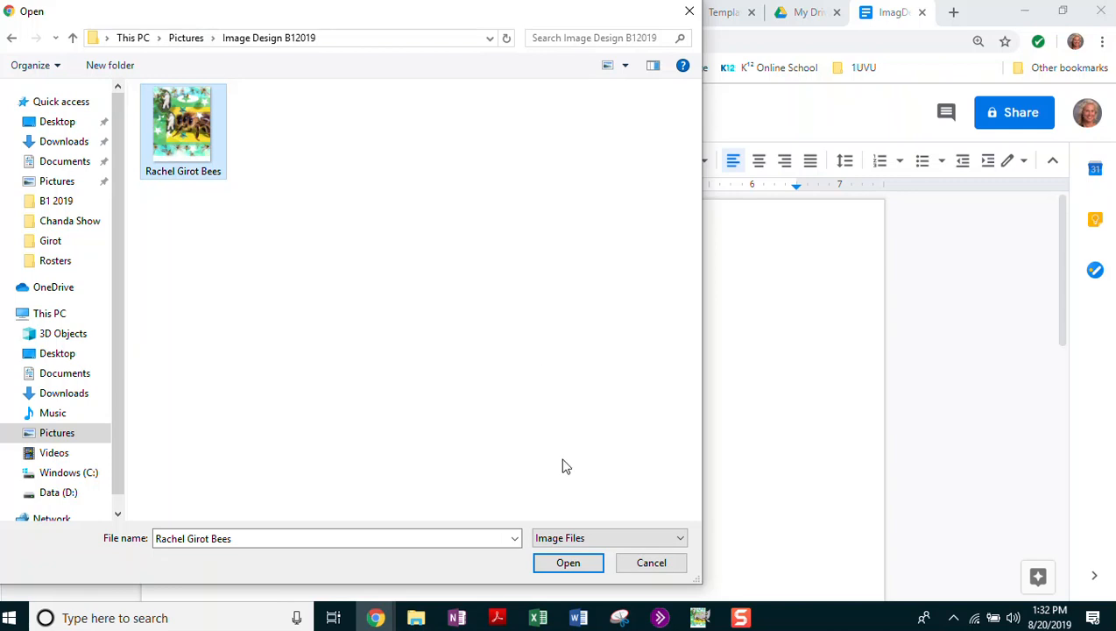
left_click(567, 562)
scroll(552, 403, "up", 5)
scroll(648, 381, "up", 1)
scroll(648, 381, "down", 6)
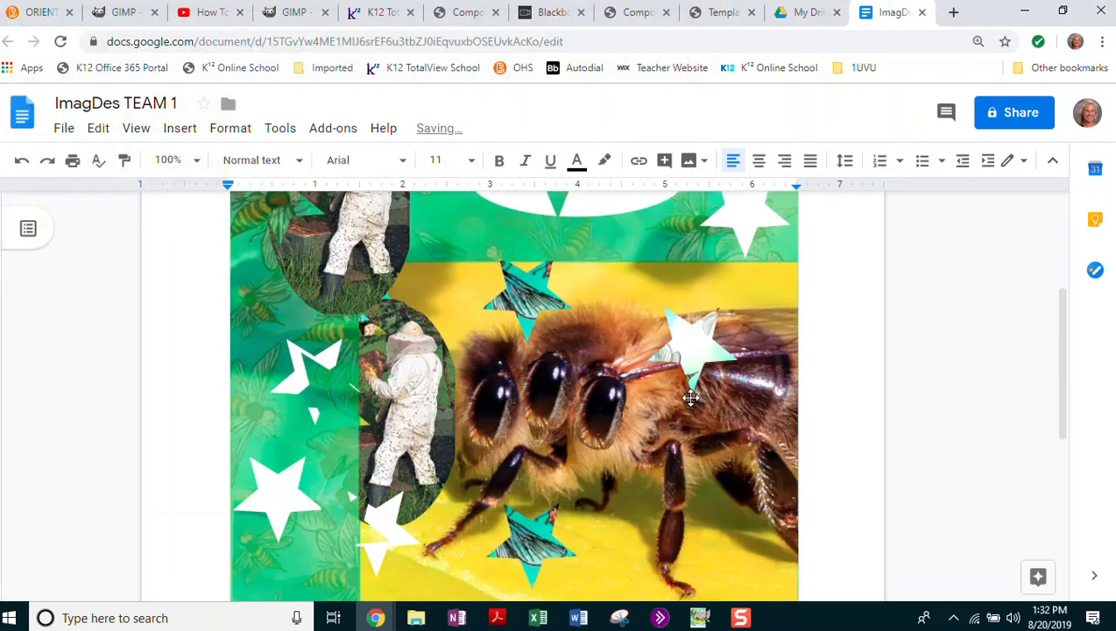
Resize the bee poster image down to about 3 inches wide below the name line.
scroll(614, 351, "up", 2)
left_click(798, 545)
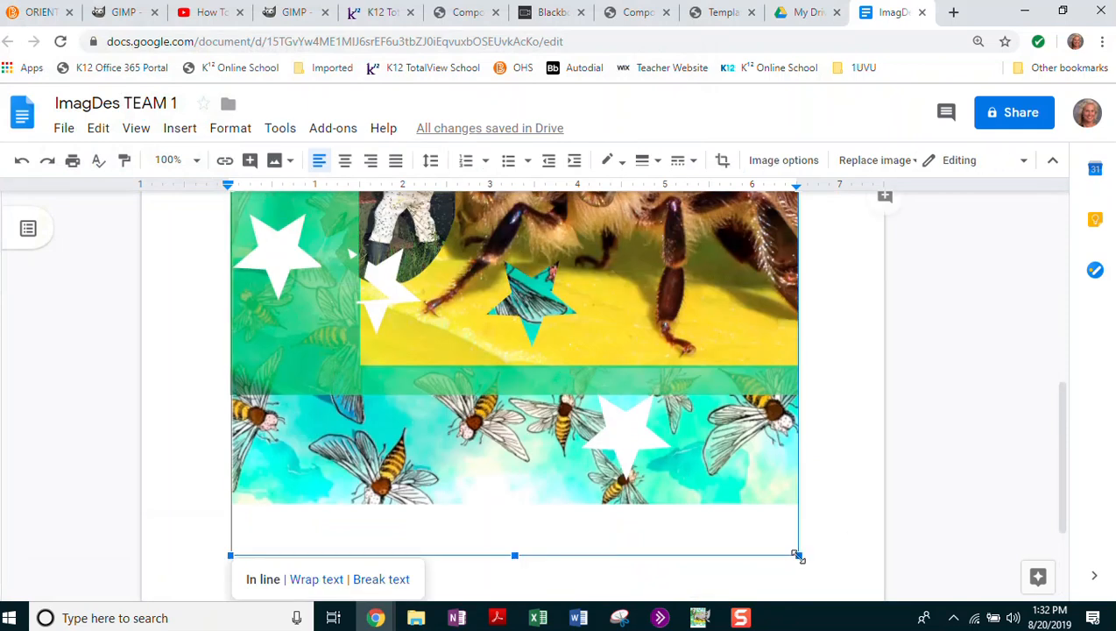
left_click_drag(798, 556, 592, 289)
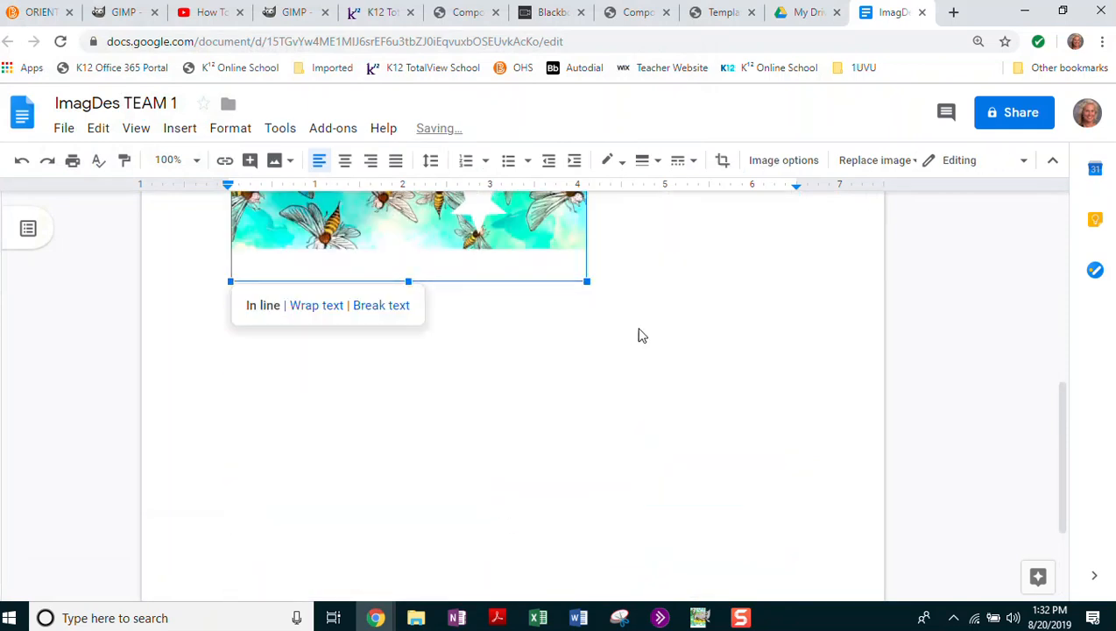
scroll(640, 337, "down", 3)
left_click_drag(583, 361, 460, 232)
scroll(568, 322, "up", 5)
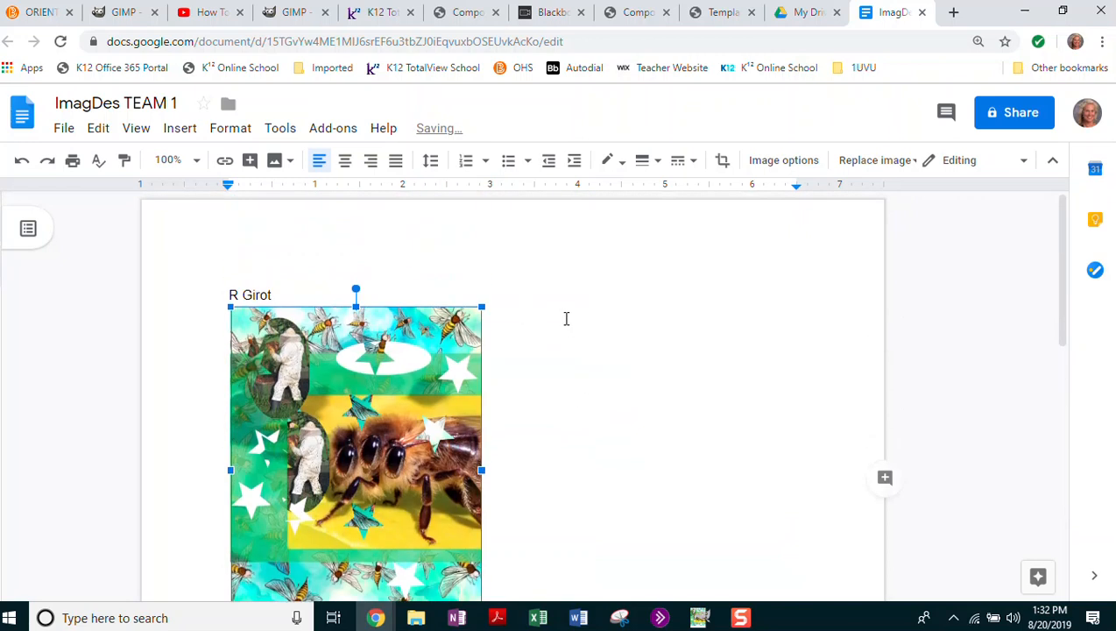
scroll(567, 319, "down", 2)
left_click(668, 331)
scroll(613, 337, "up", 1)
scroll(663, 319, "down", 1)
scroll(661, 321, "up", 1)
scroll(659, 318, "down", 2)
scroll(659, 317, "up", 2)
scroll(659, 316, "down", 2)
scroll(649, 308, "up", 1)
scroll(679, 381, "down", 1)
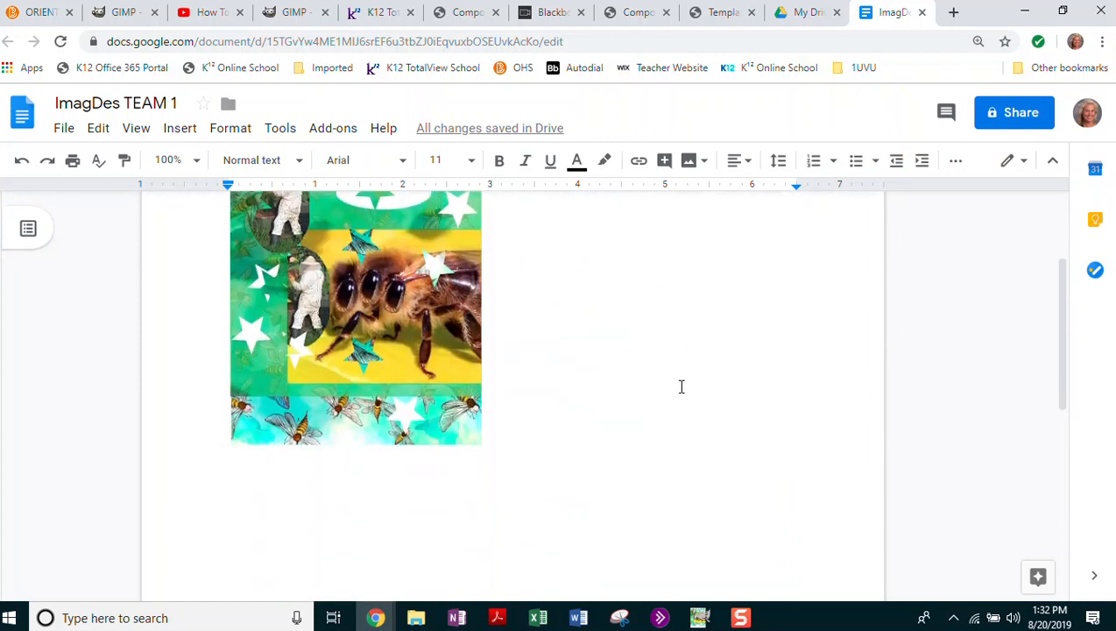